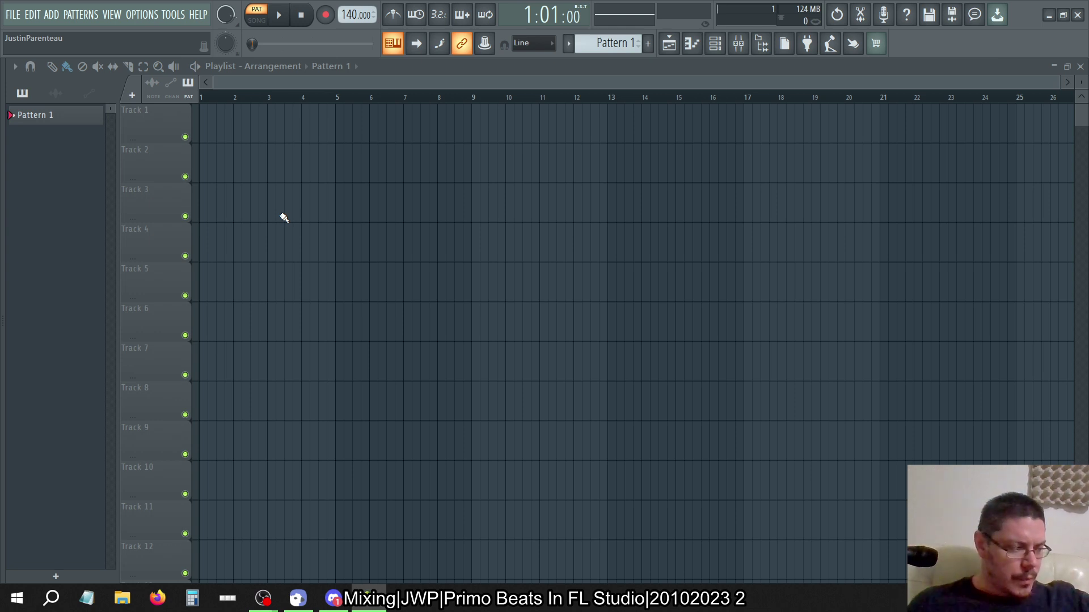
# Start opening an existing project and go up from the Triplet folder to the Primo Beats folder.
pyautogui.click(8, 17)
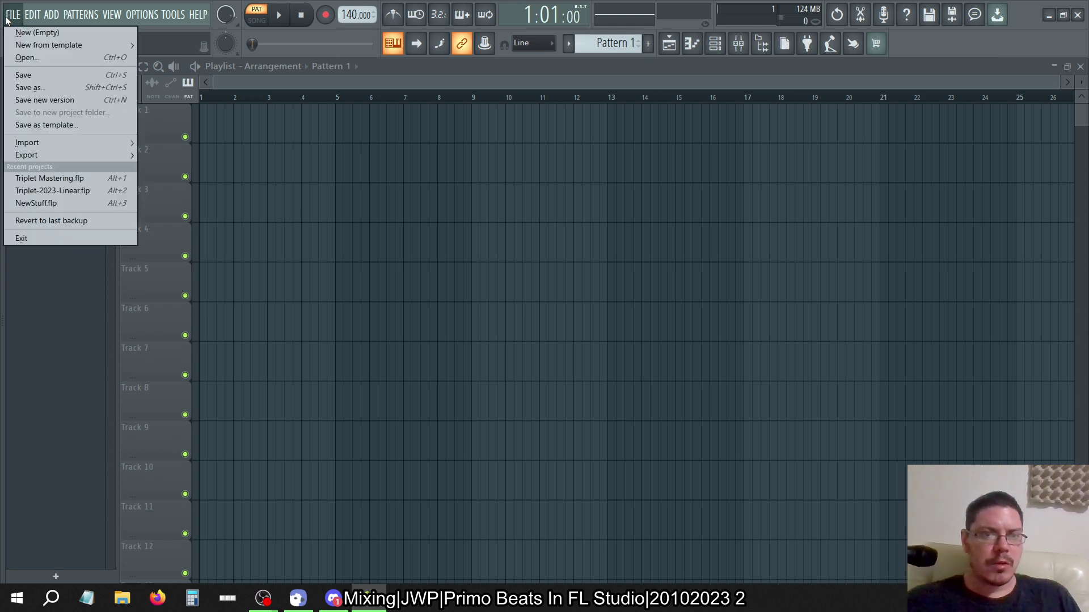
pyautogui.click(39, 55)
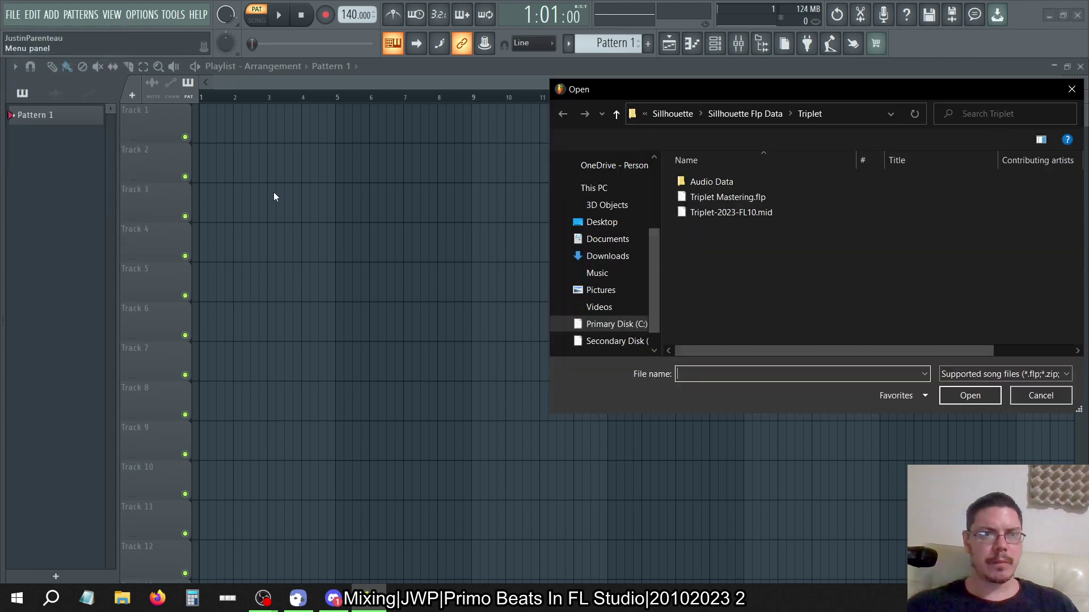
pyautogui.click(751, 112)
pyautogui.click(670, 112)
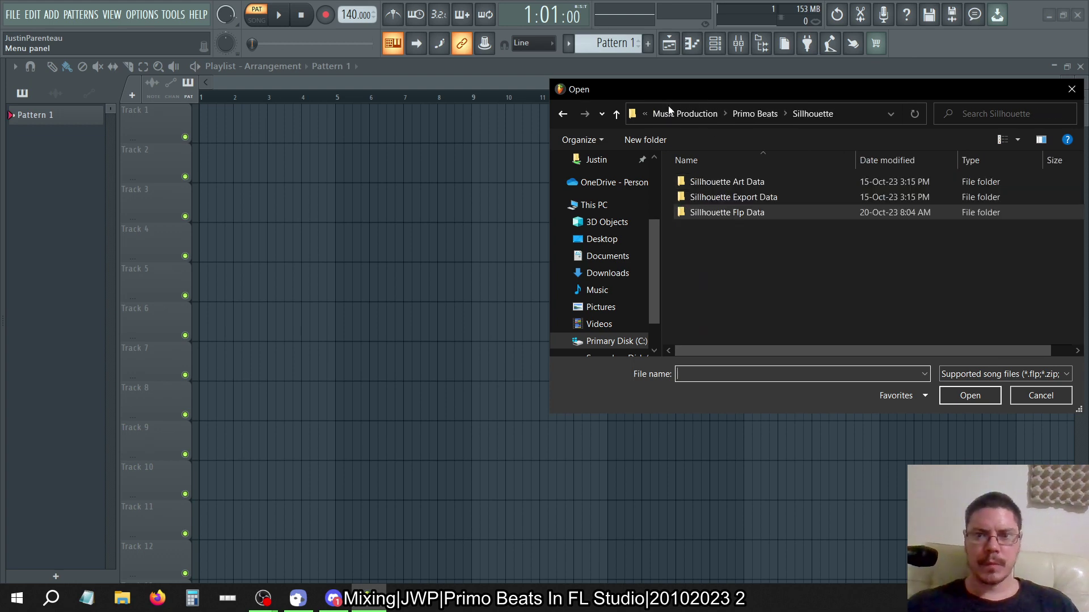
pyautogui.click(750, 116)
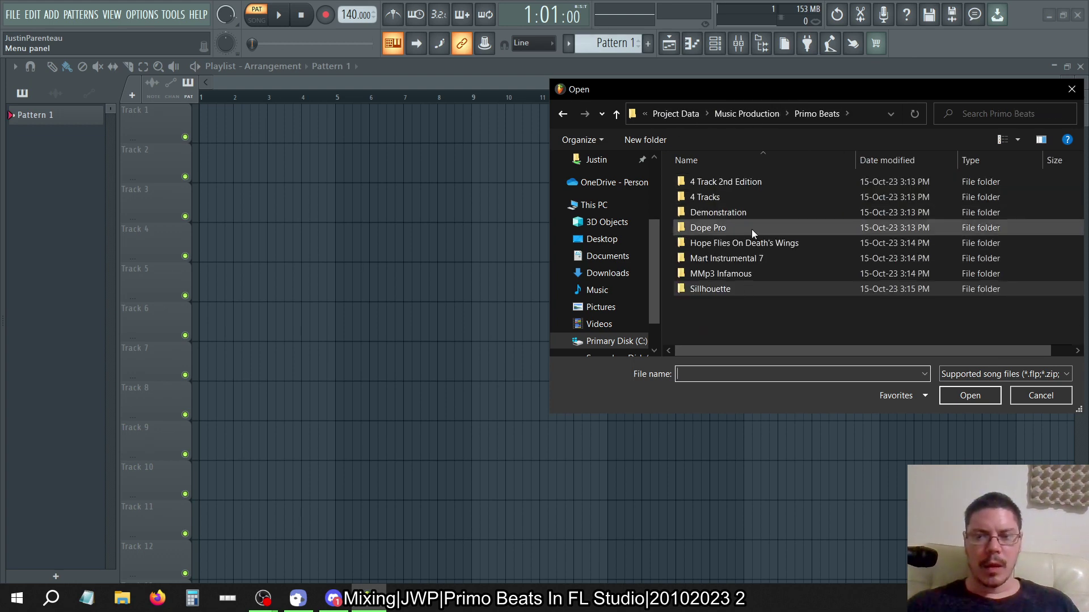
# Look through the project files in the 4 Track 2nd Edition Flp Data folder.
pyautogui.click(729, 183)
pyautogui.doubleClick(729, 181)
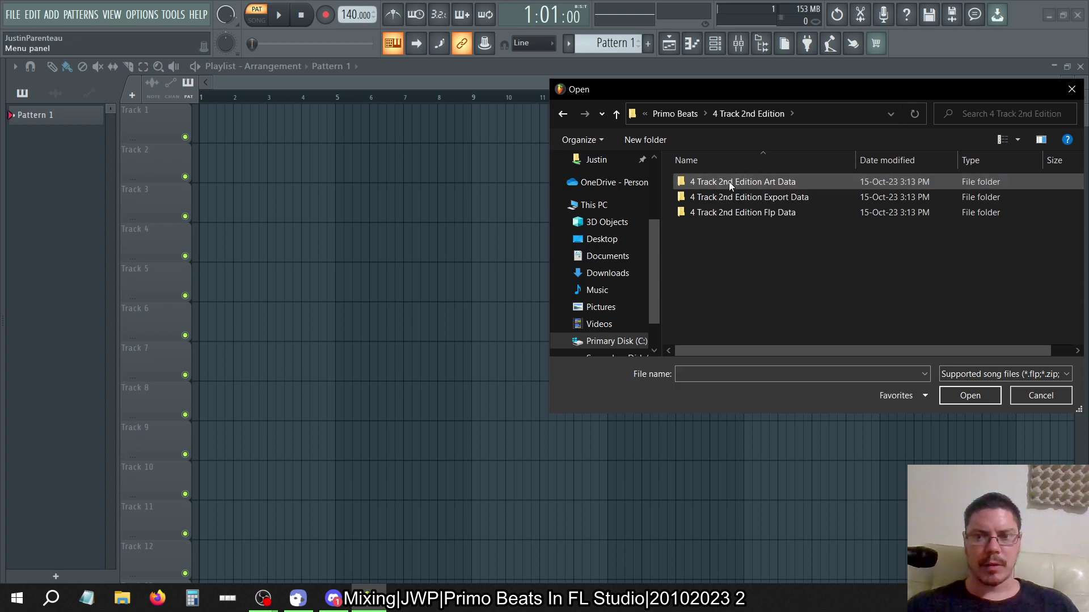
pyautogui.doubleClick(733, 219)
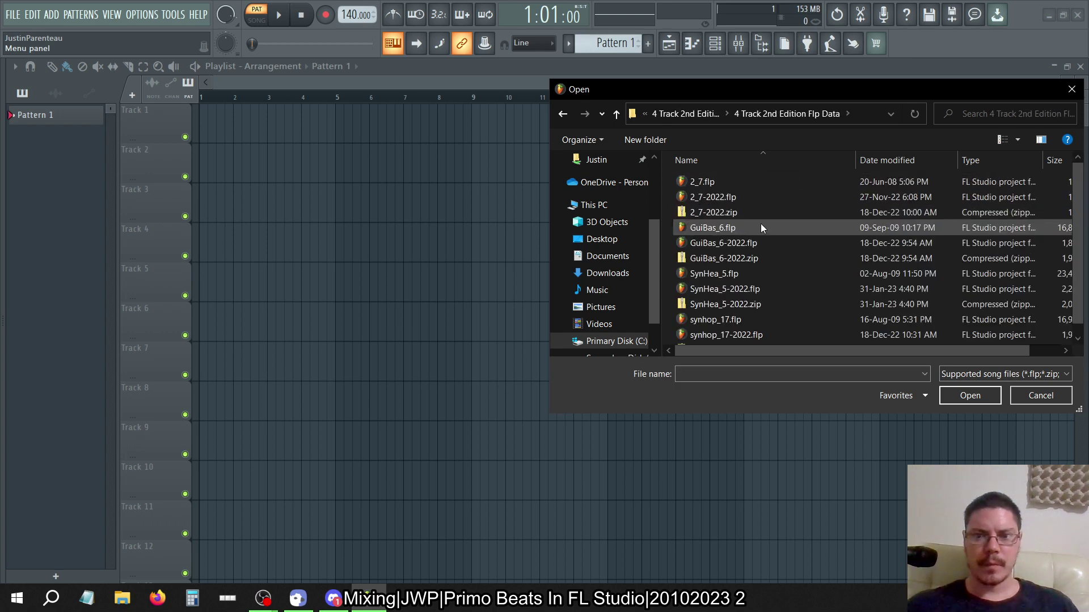
pyautogui.scroll(-1, 760, 224)
pyautogui.scroll(1, 761, 223)
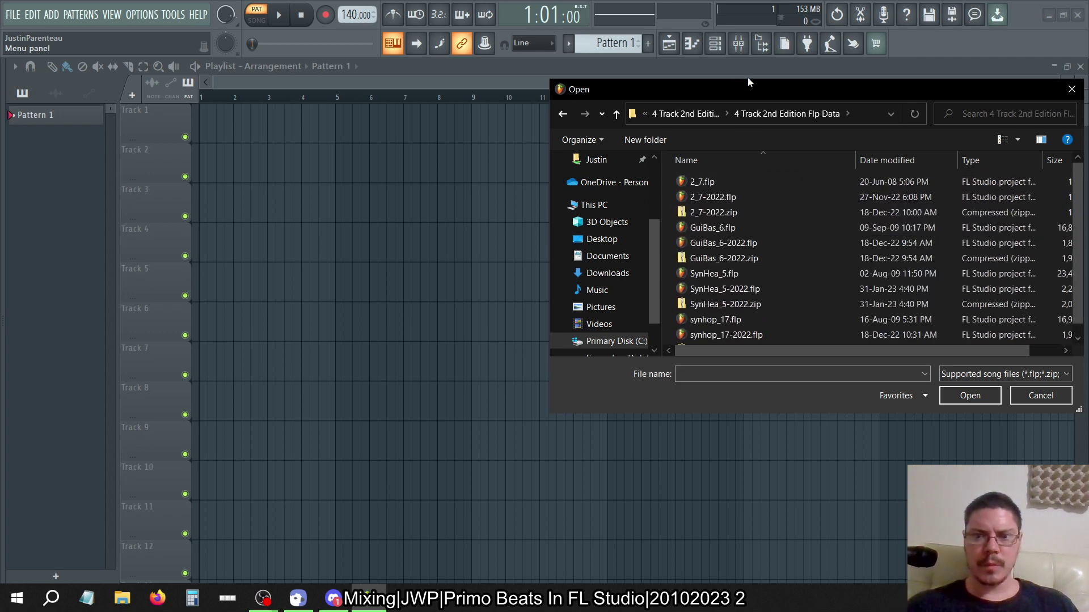
# Check the project files in the 4 Tracks Flp Data folder and return to the Primo Beats folder.
pyautogui.click(716, 113)
pyautogui.click(688, 113)
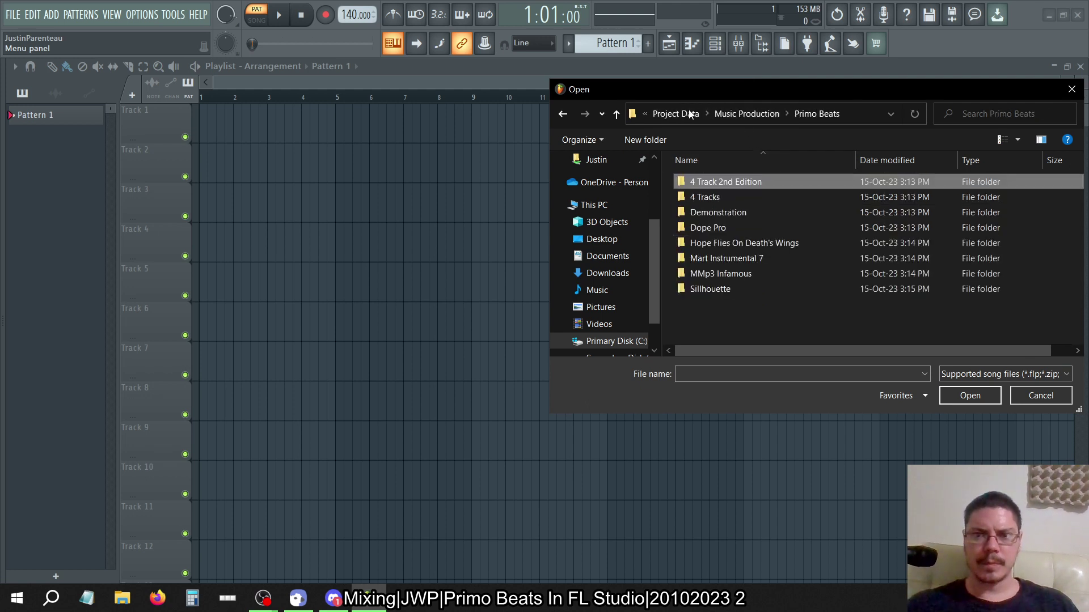
pyautogui.doubleClick(725, 196)
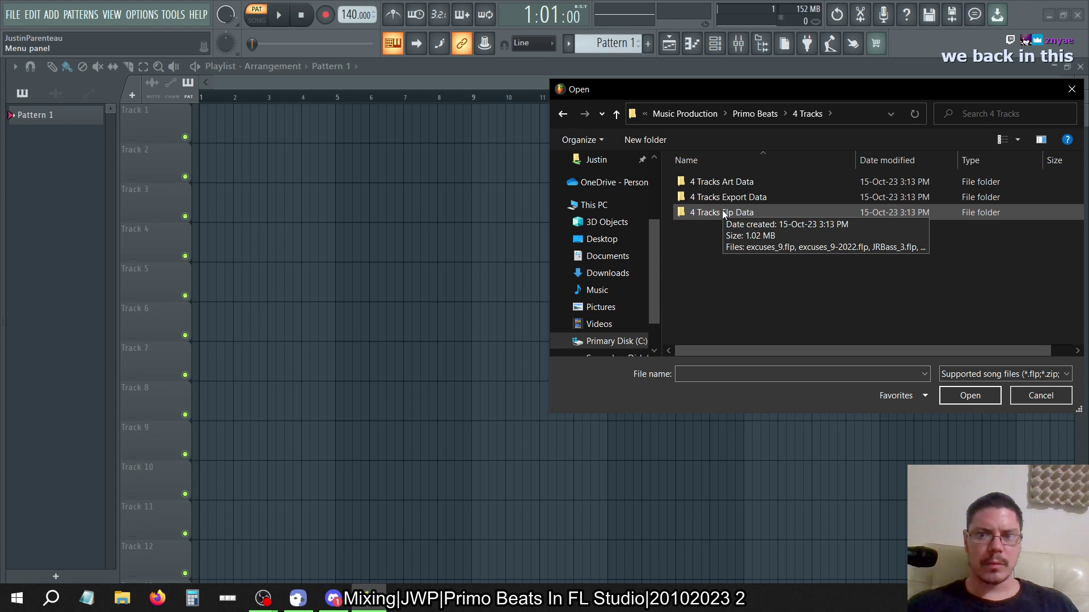
pyautogui.doubleClick(722, 212)
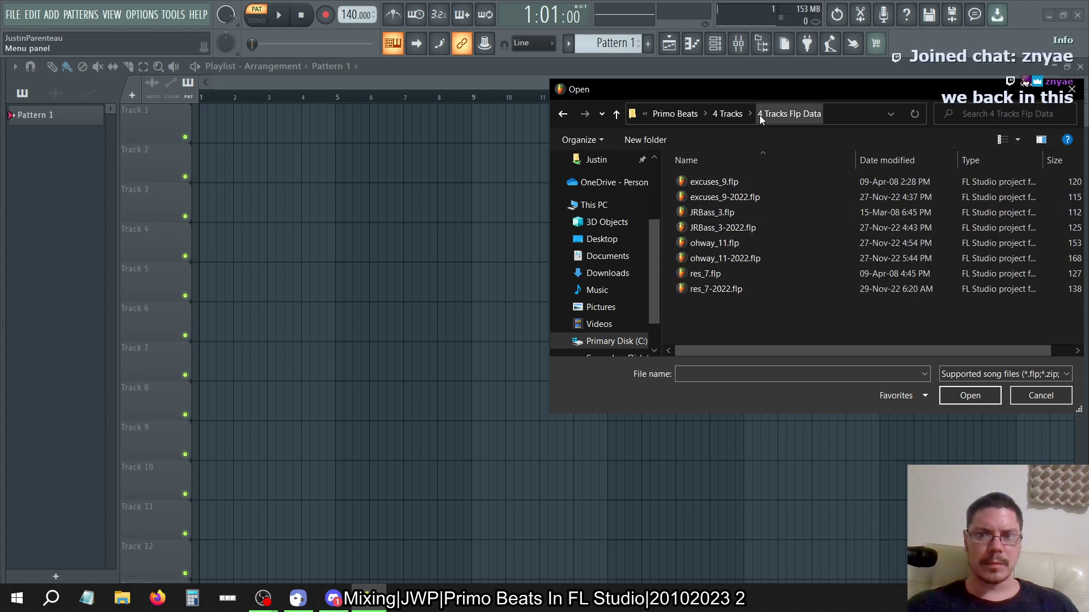
pyautogui.click(722, 108)
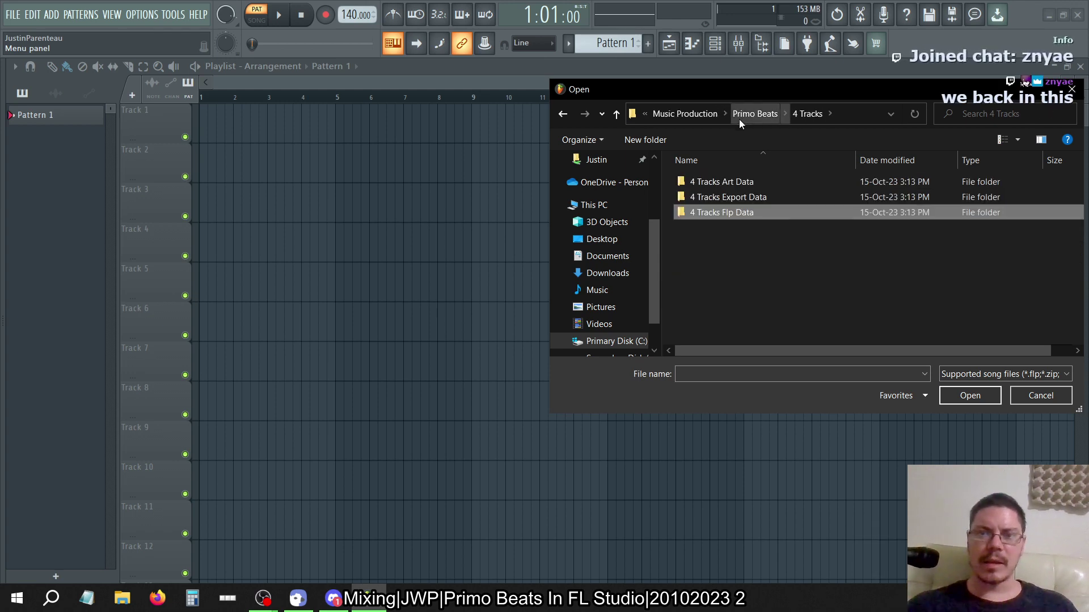
pyautogui.click(754, 113)
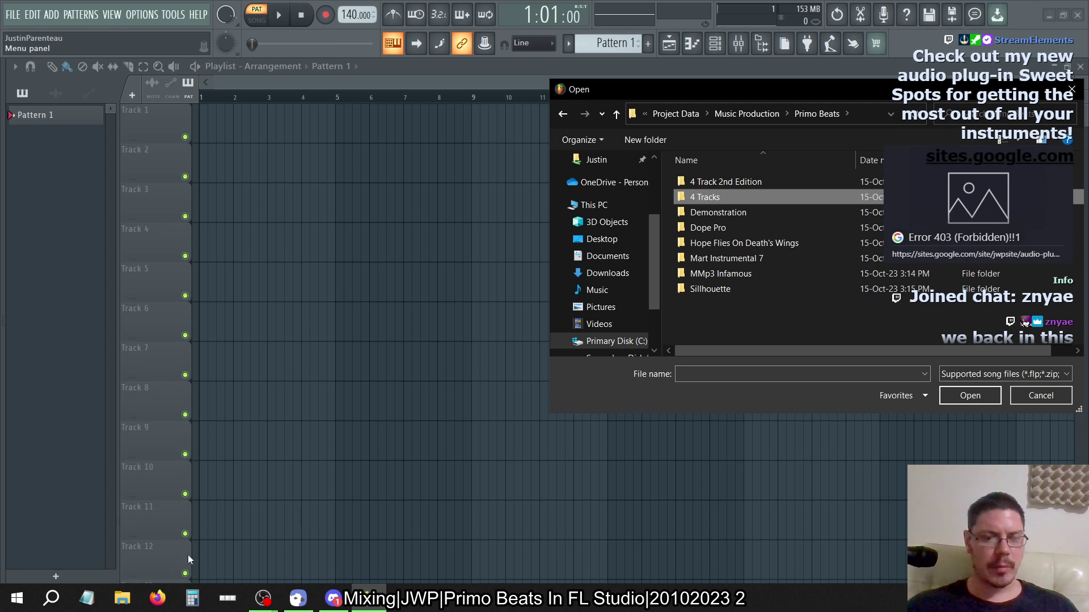
# Switch to Firefox and open the chatbot's Timers page in the StreamElements dashboard.
pyautogui.click(158, 598)
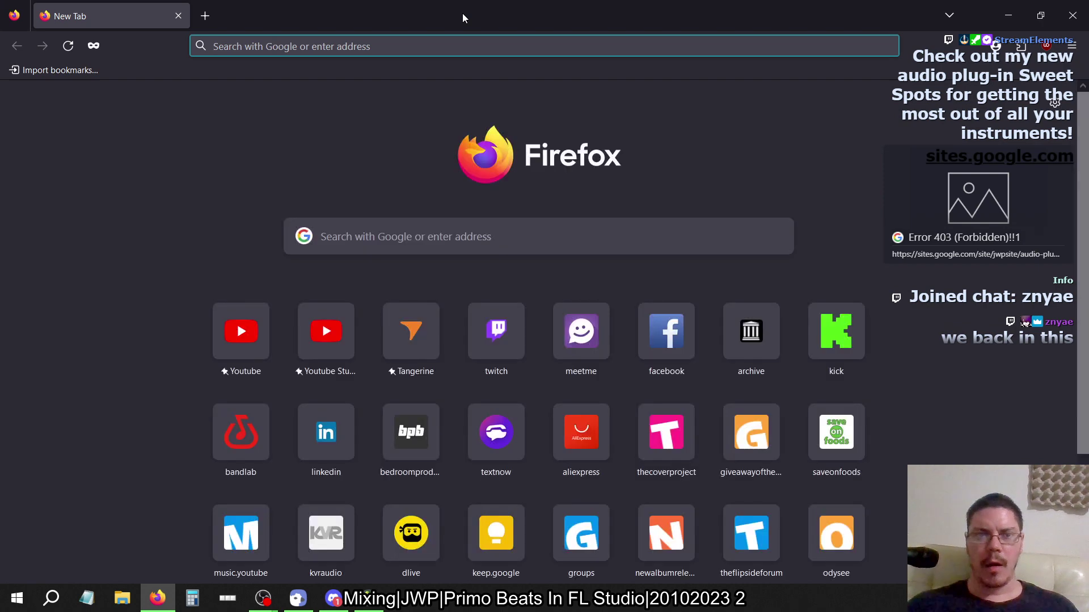
pyautogui.write('streamelements.com/')
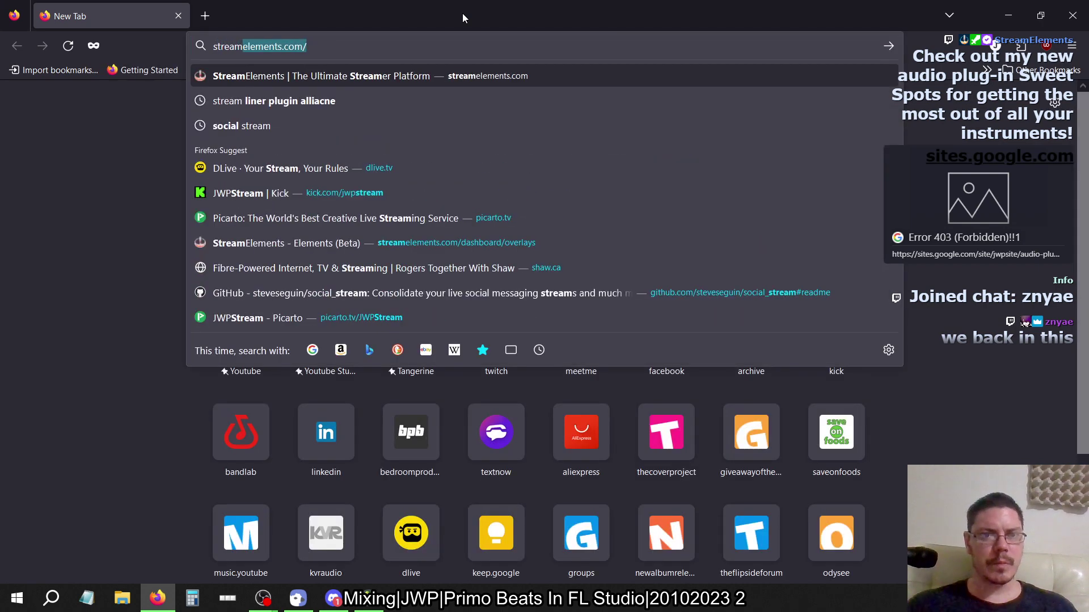
pyautogui.click(443, 242)
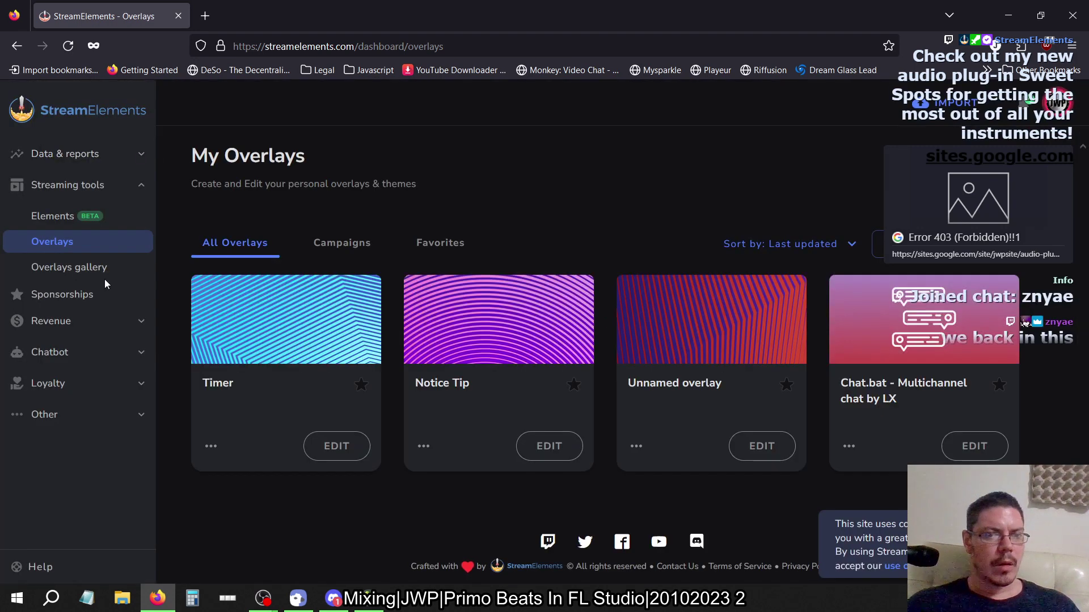
pyautogui.click(83, 353)
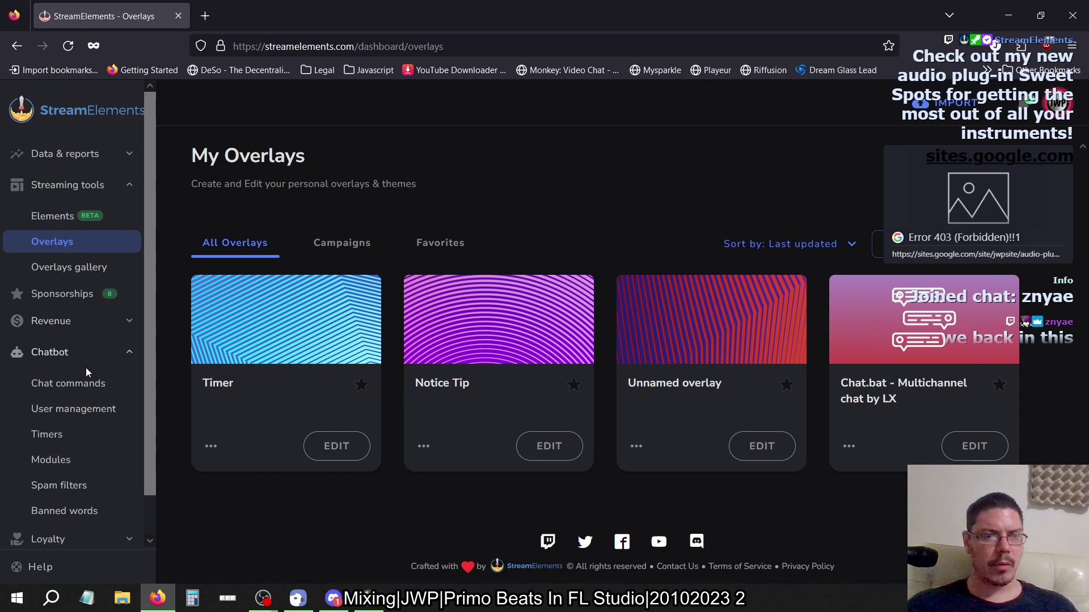
pyautogui.click(84, 384)
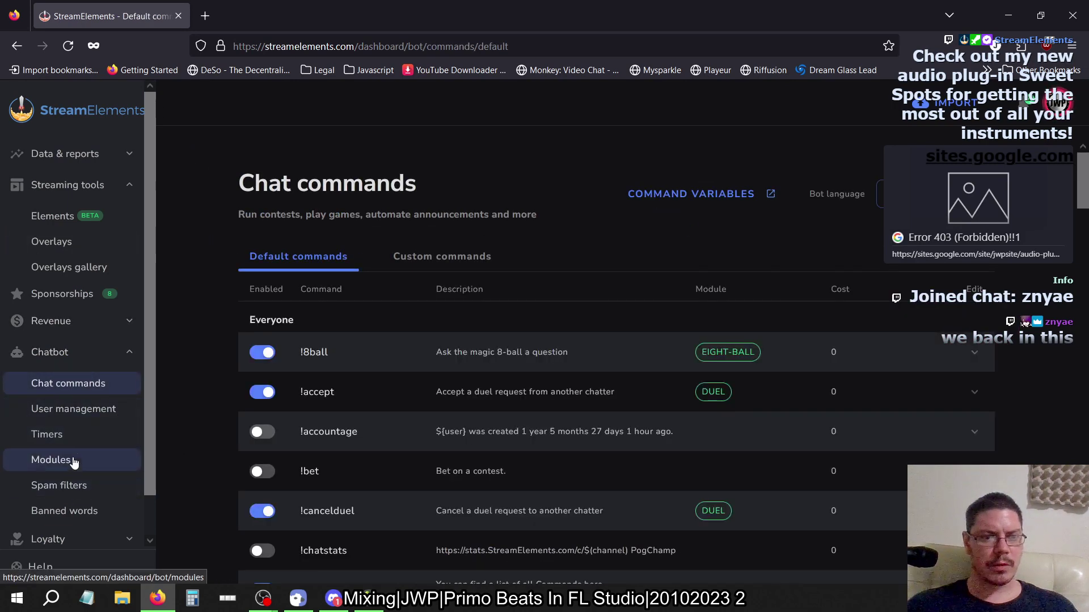
pyautogui.click(63, 413)
pyautogui.click(66, 432)
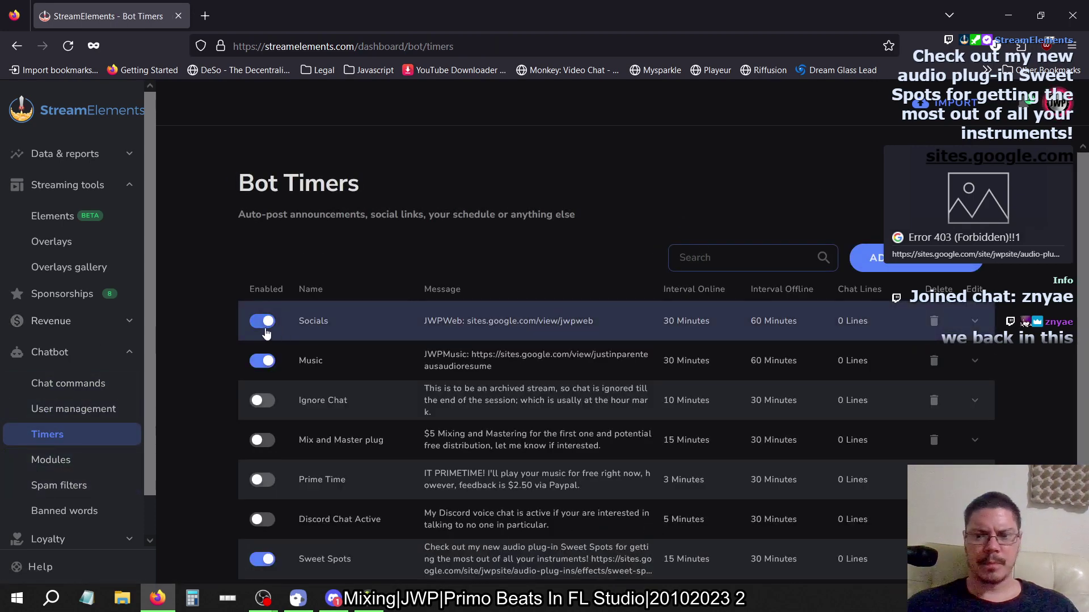
# Disable the Socials, Sweet Spots and Music bot timers and close the browser.
pyautogui.scroll(-1, 368, 413)
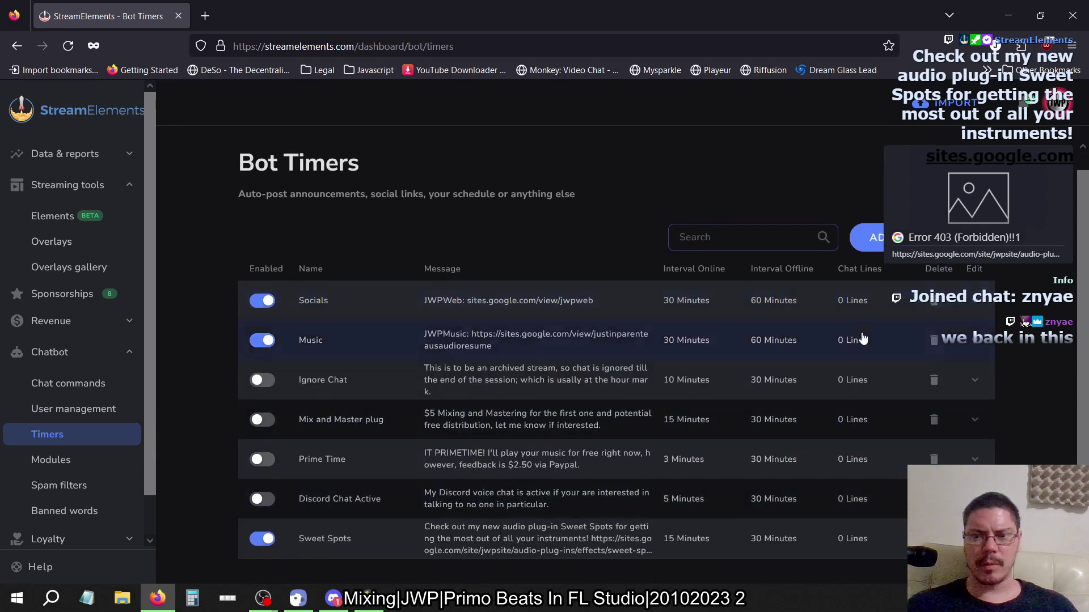
pyautogui.click(777, 308)
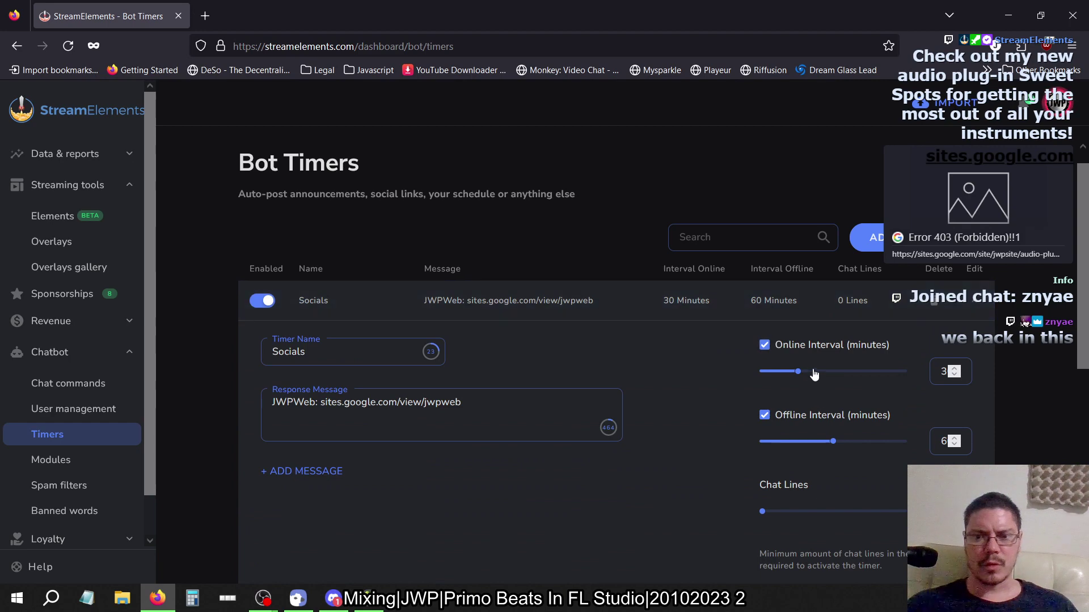
pyautogui.click(263, 301)
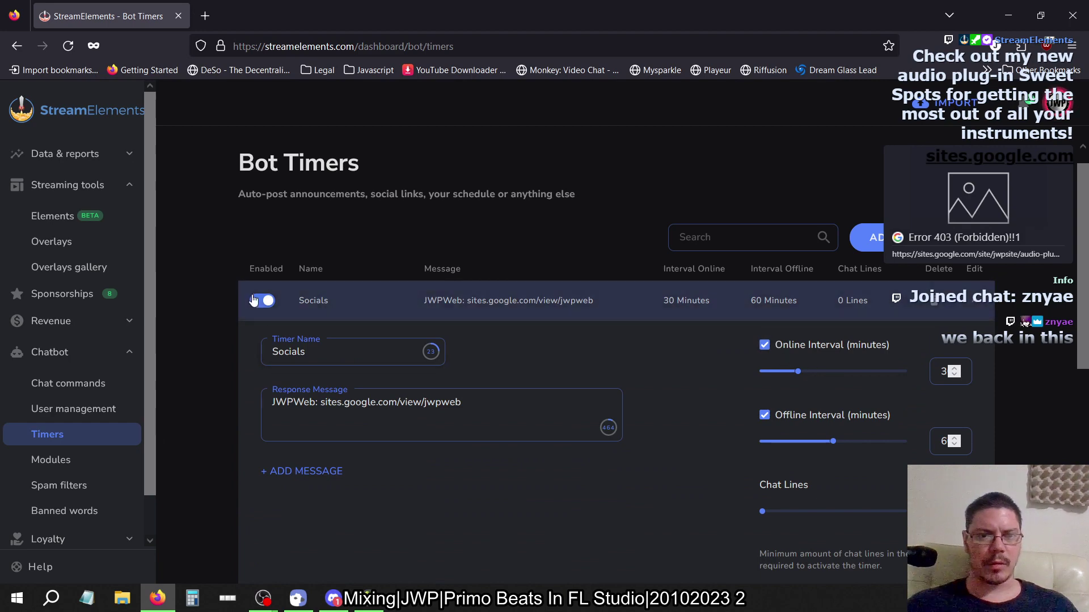
pyautogui.scroll(-7, 255, 318)
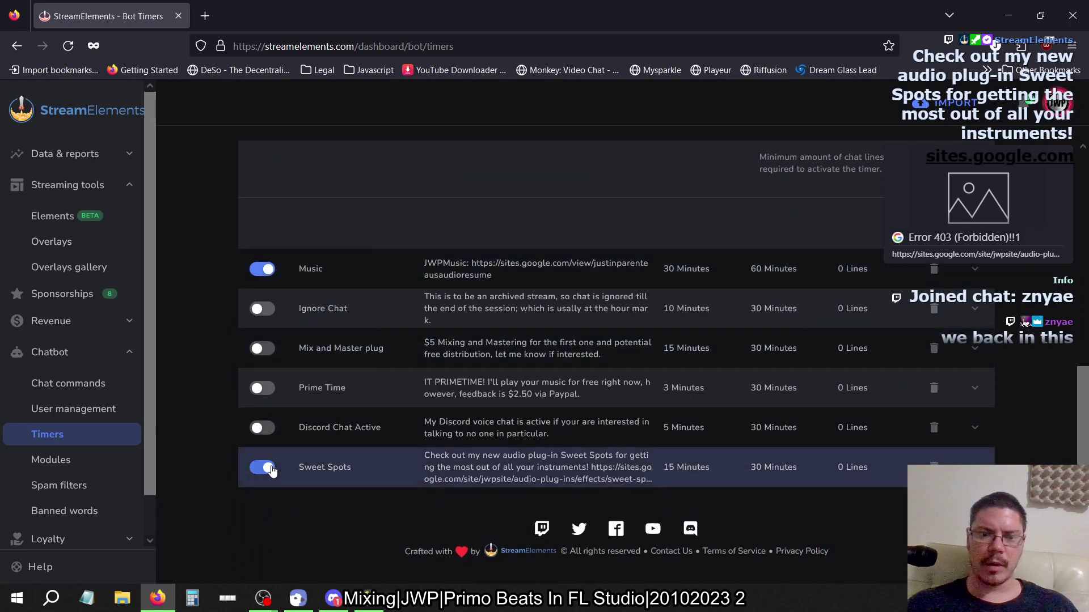
pyautogui.click(262, 467)
pyautogui.click(262, 269)
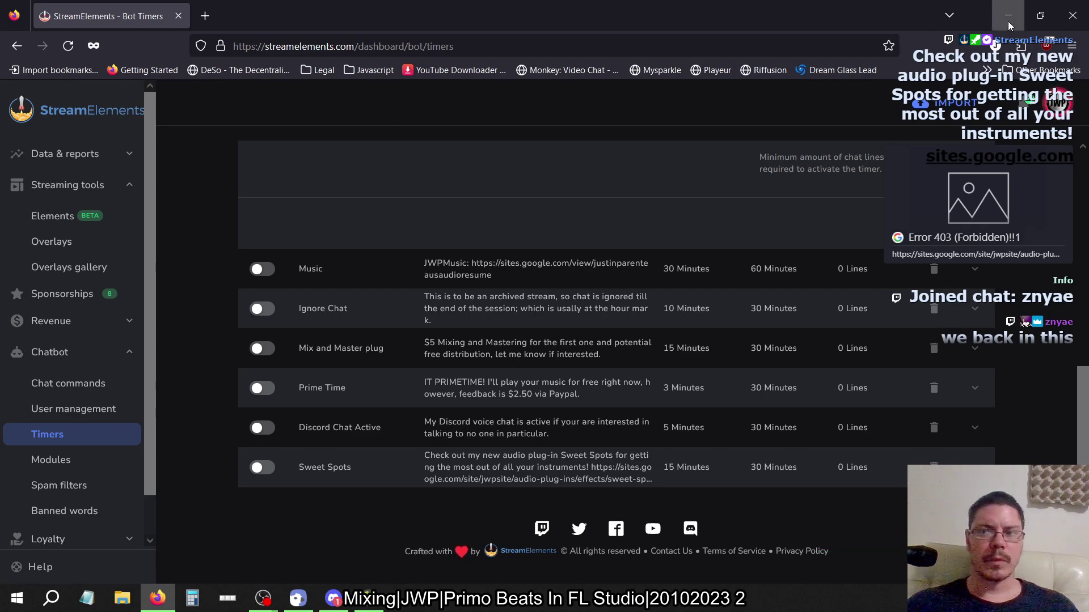
pyautogui.click(1077, 17)
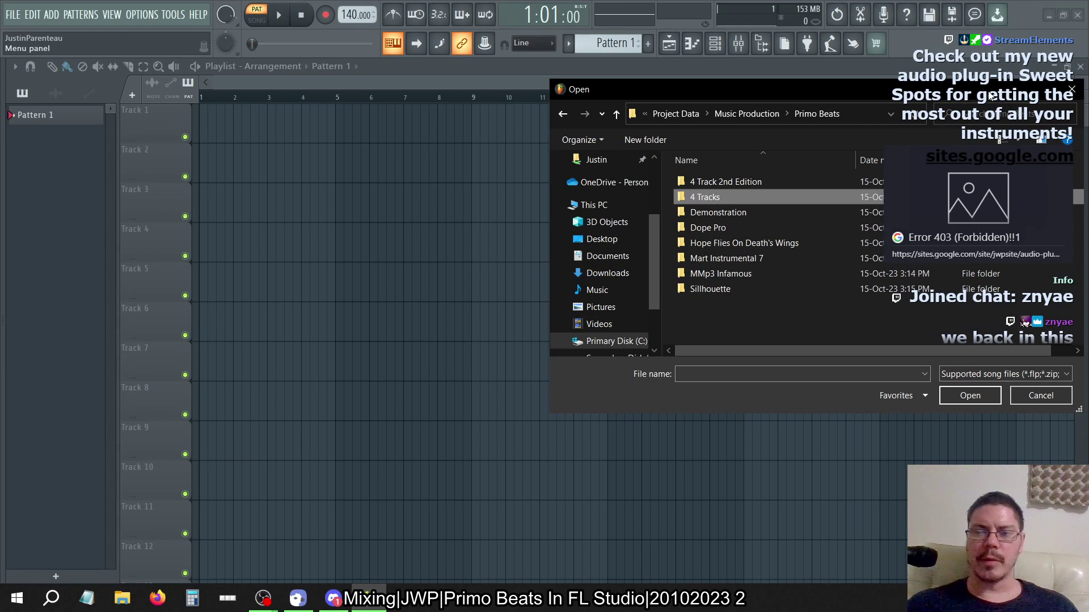
# Move the Open dialog clear of the chat overlay, check the Project Data folder and return to Primo Beats.
pyautogui.moveTo(808, 94); pyautogui.dragTo(484, 90)
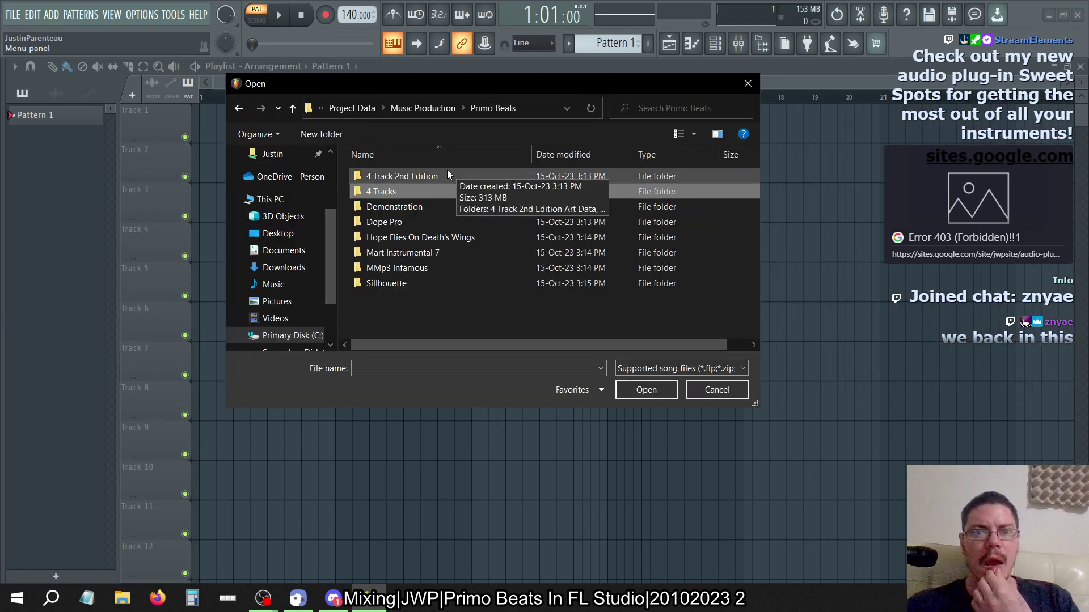
pyautogui.click(421, 107)
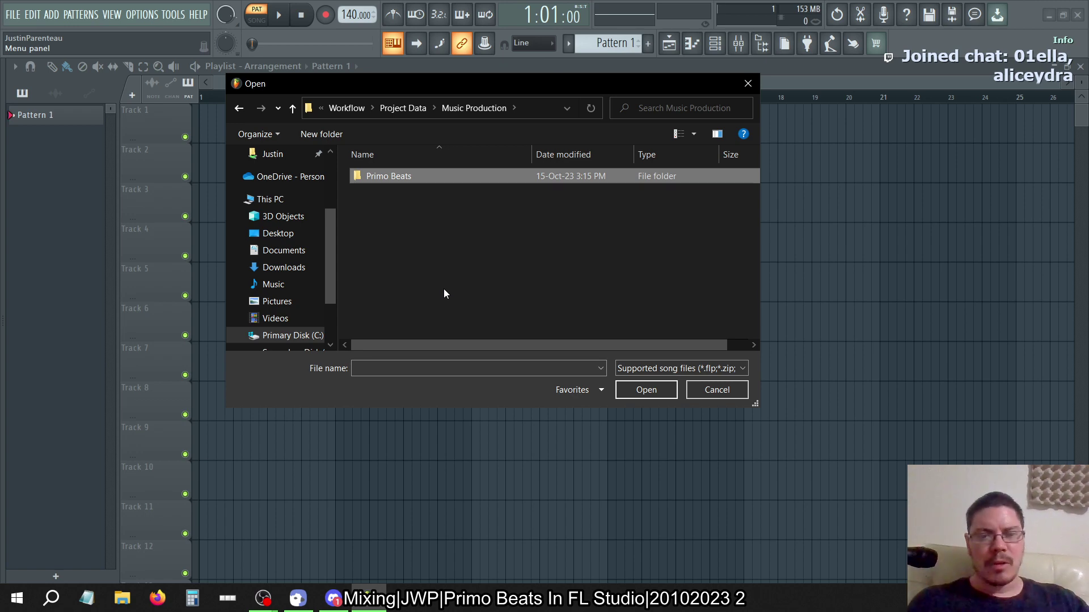
pyautogui.click(407, 108)
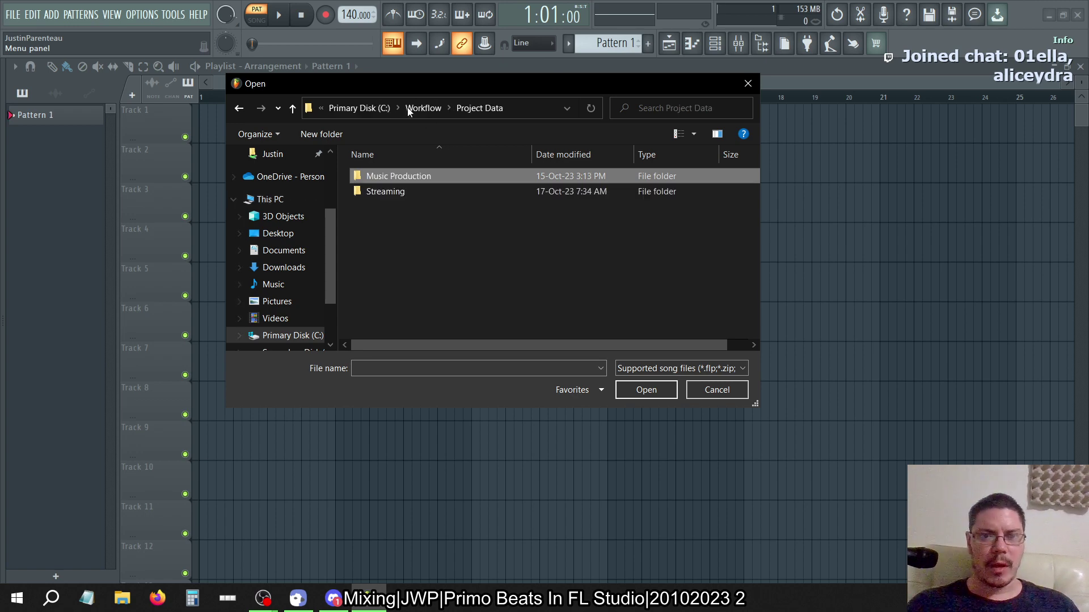
pyautogui.doubleClick(447, 179)
pyautogui.doubleClick(387, 176)
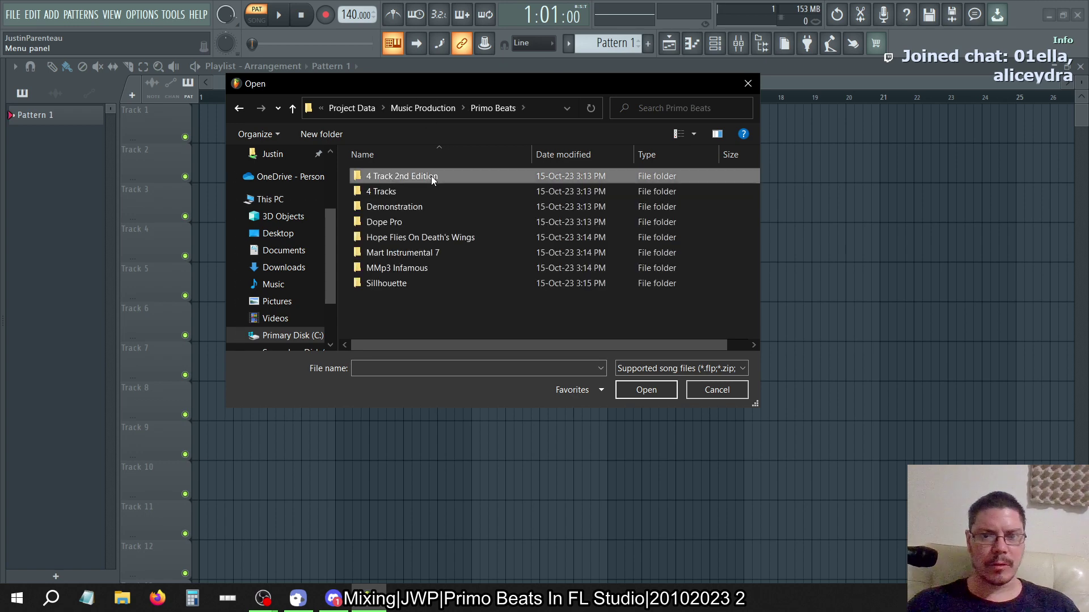
# Recheck the files in the 4 Track 2nd Edition Flp Data folder and go back up to Primo Beats.
pyautogui.doubleClick(431, 176)
pyautogui.doubleClick(425, 206)
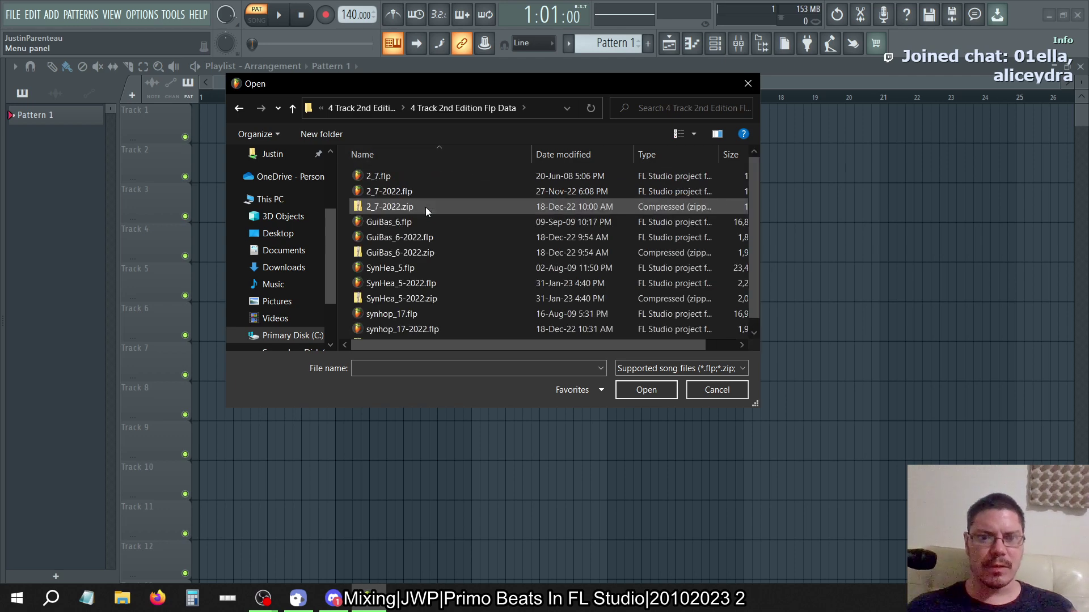
pyautogui.scroll(-1, 566, 266)
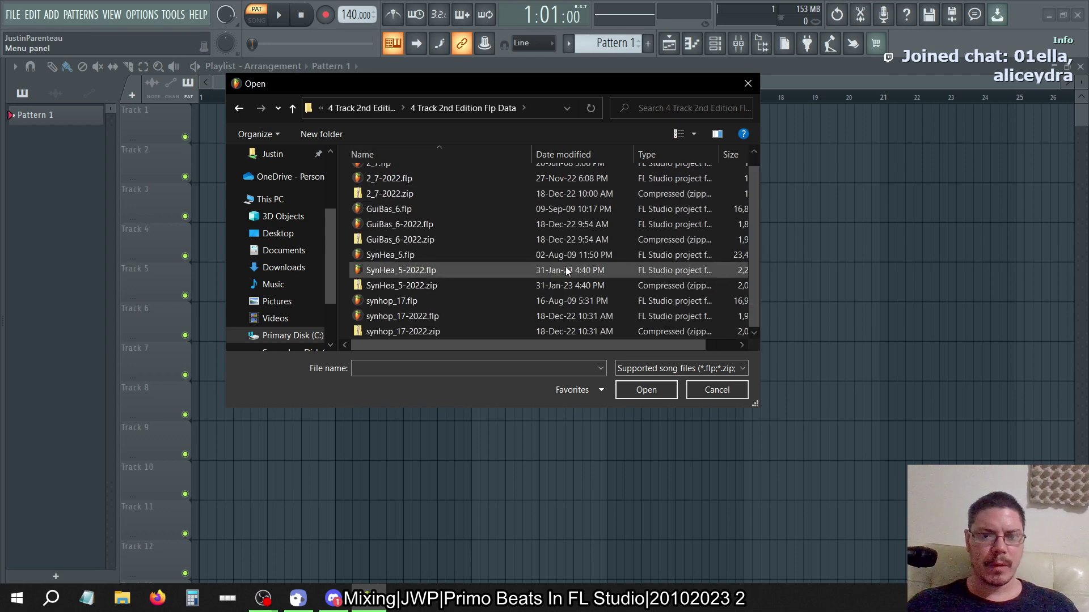
pyautogui.click(368, 112)
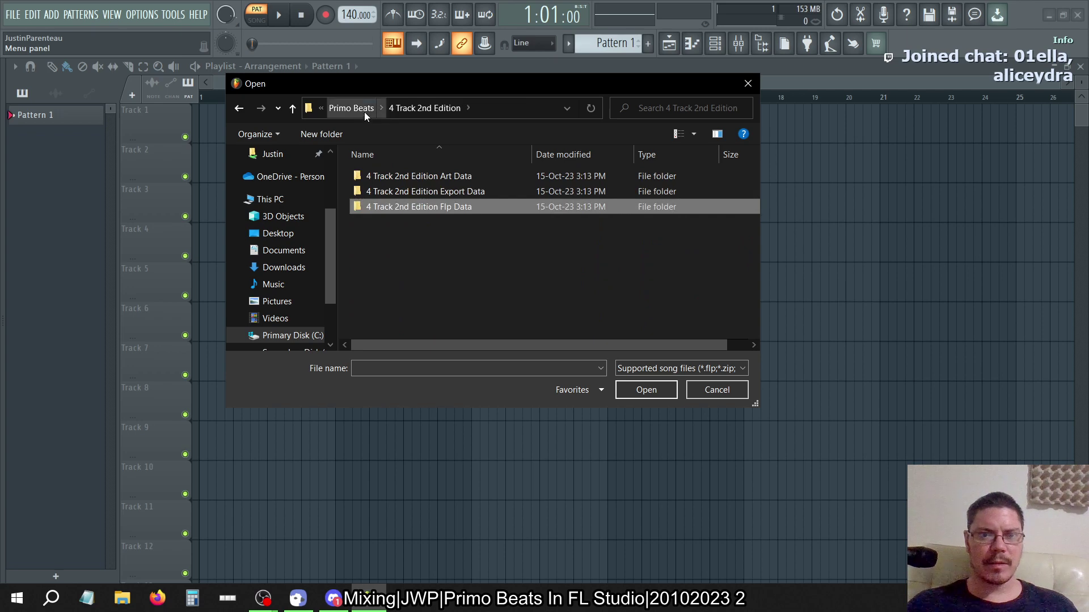
pyautogui.click(364, 111)
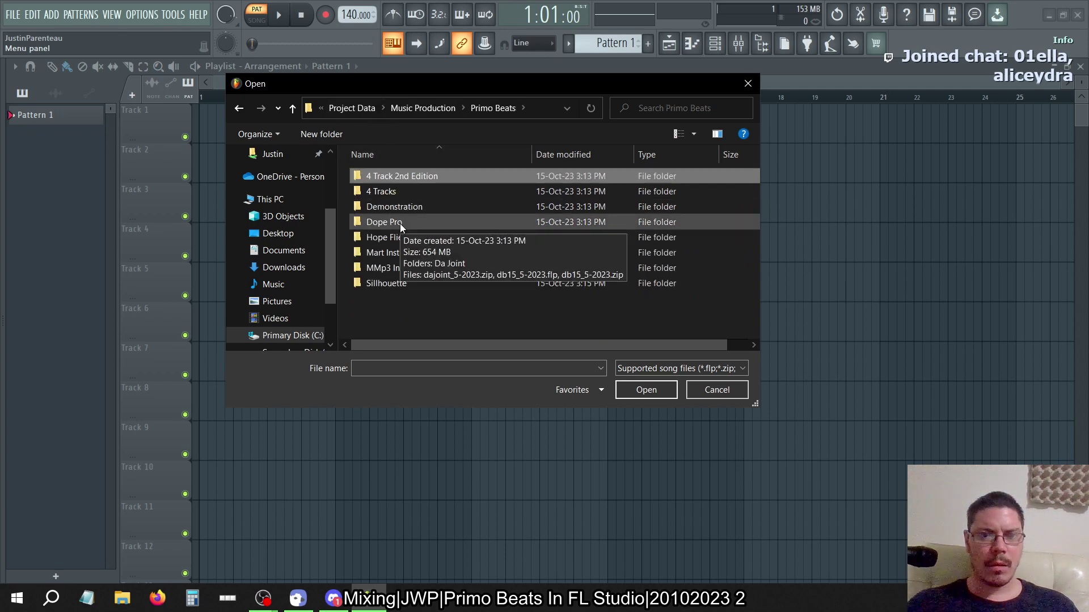
# Browse to the MYCLOUD-1B2B8K network drive and open Workflow inside the personal share's HP Pavillion folder.
pyautogui.click(430, 113)
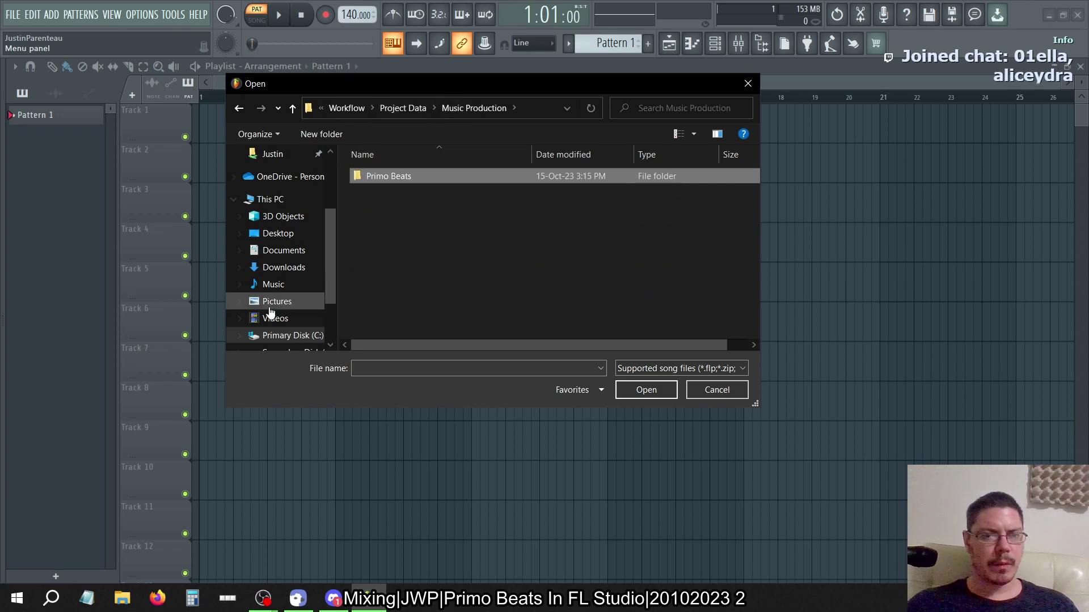
pyautogui.scroll(-3, 253, 311)
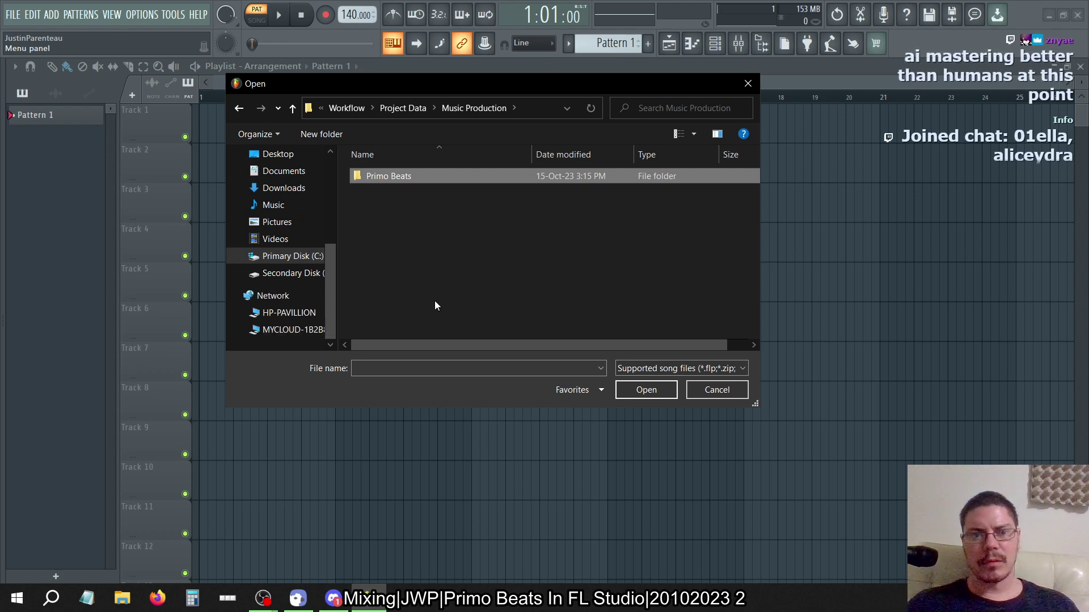
pyautogui.click(301, 330)
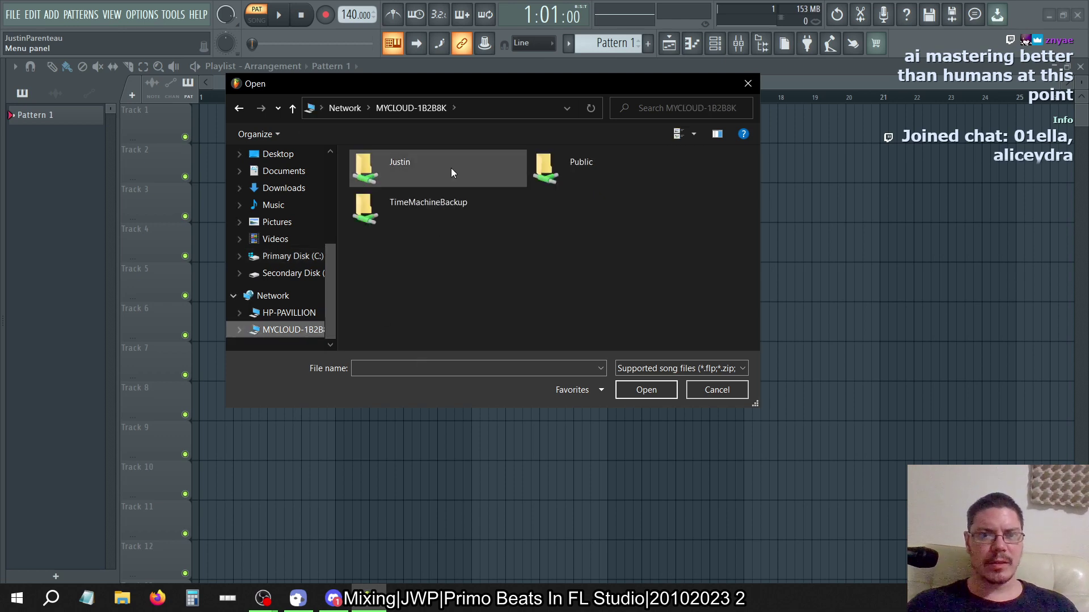
pyautogui.doubleClick(413, 169)
pyautogui.doubleClick(405, 178)
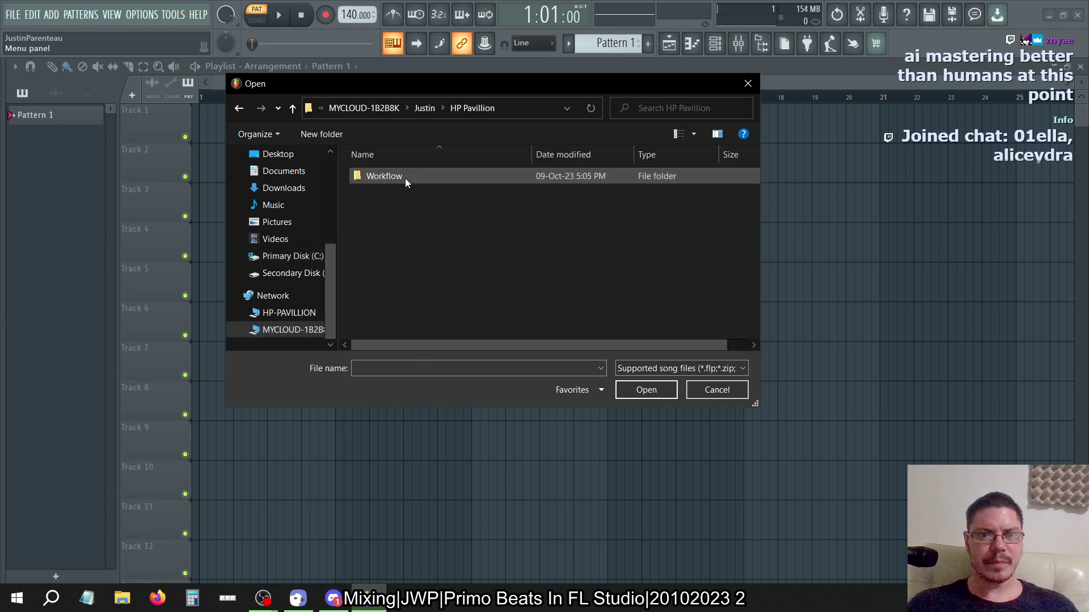
pyautogui.doubleClick(404, 178)
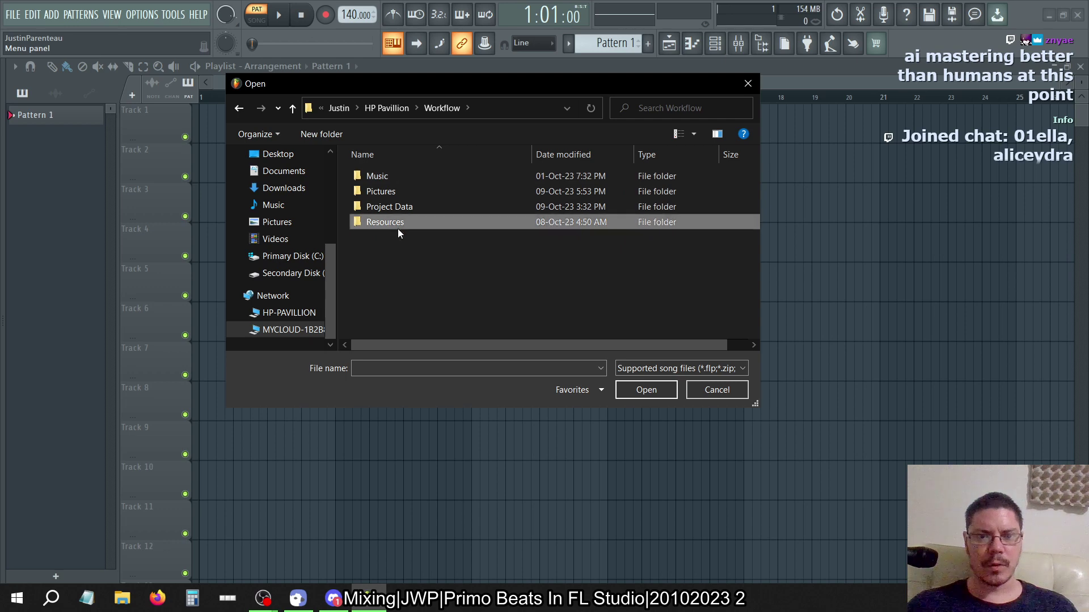
# Check the Audio folder under Resources and return to the Workflow folder.
pyautogui.doubleClick(398, 229)
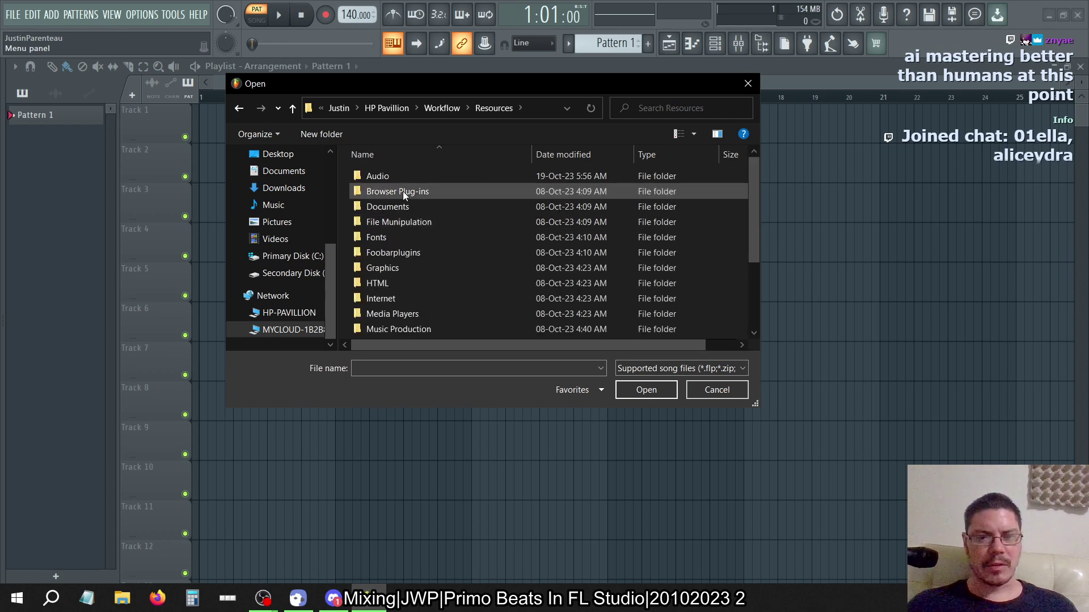
pyautogui.doubleClick(393, 175)
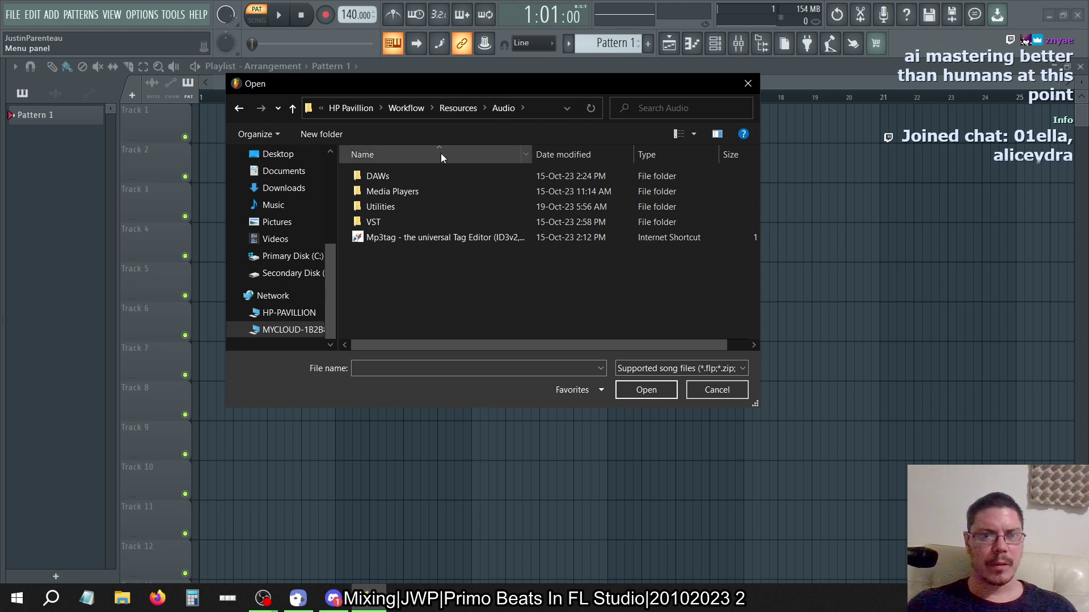
pyautogui.click(456, 108)
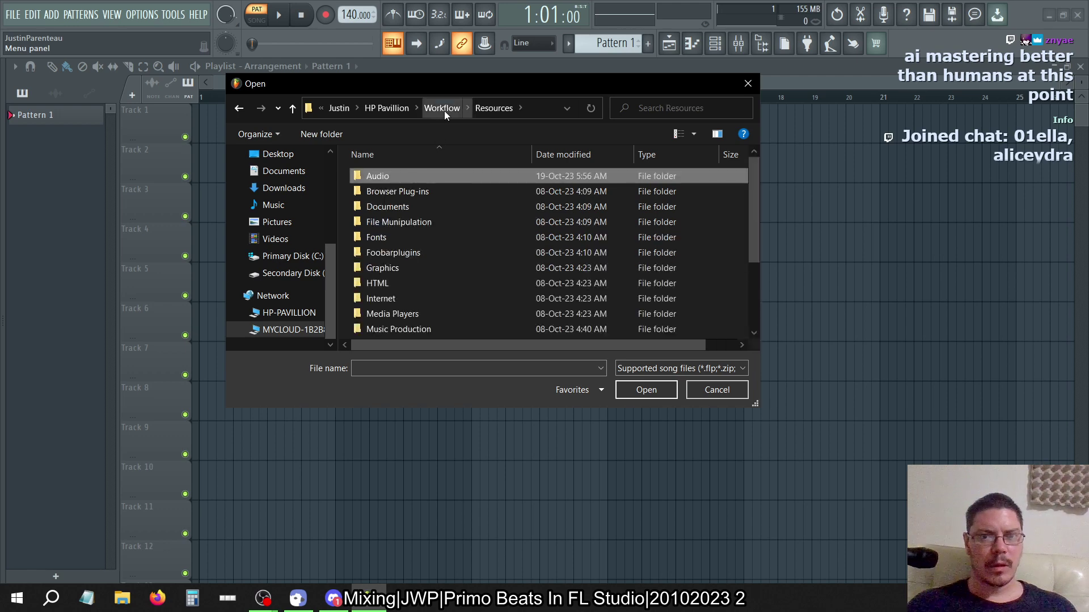
pyautogui.click(442, 108)
# Open the Fl Studio presets folder under Project Data, Music Production, Presets Data.
pyautogui.click(416, 204)
pyautogui.doubleClick(419, 205)
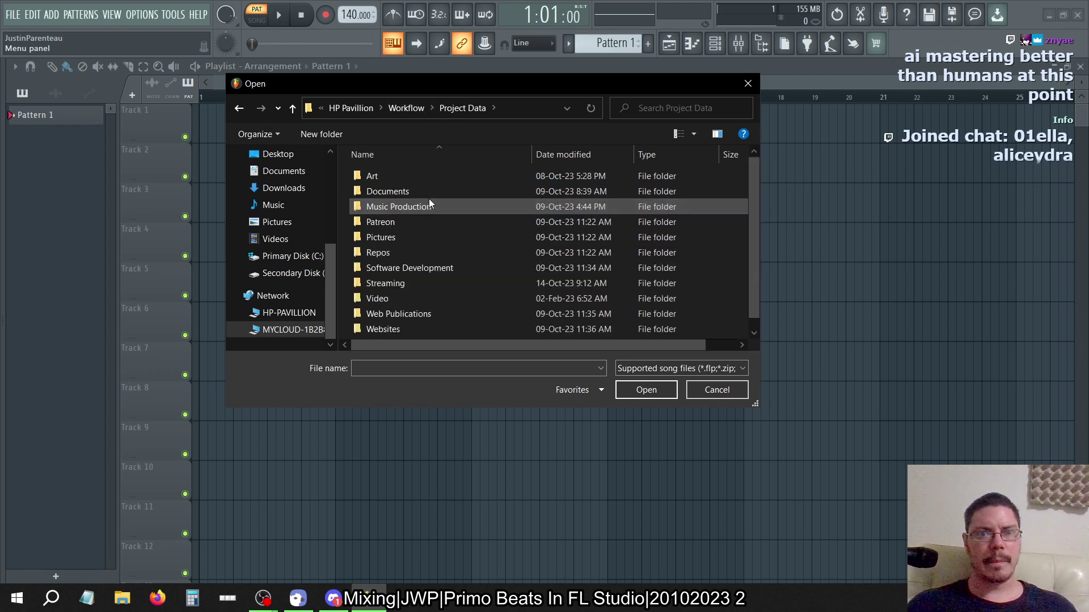
pyautogui.doubleClick(423, 205)
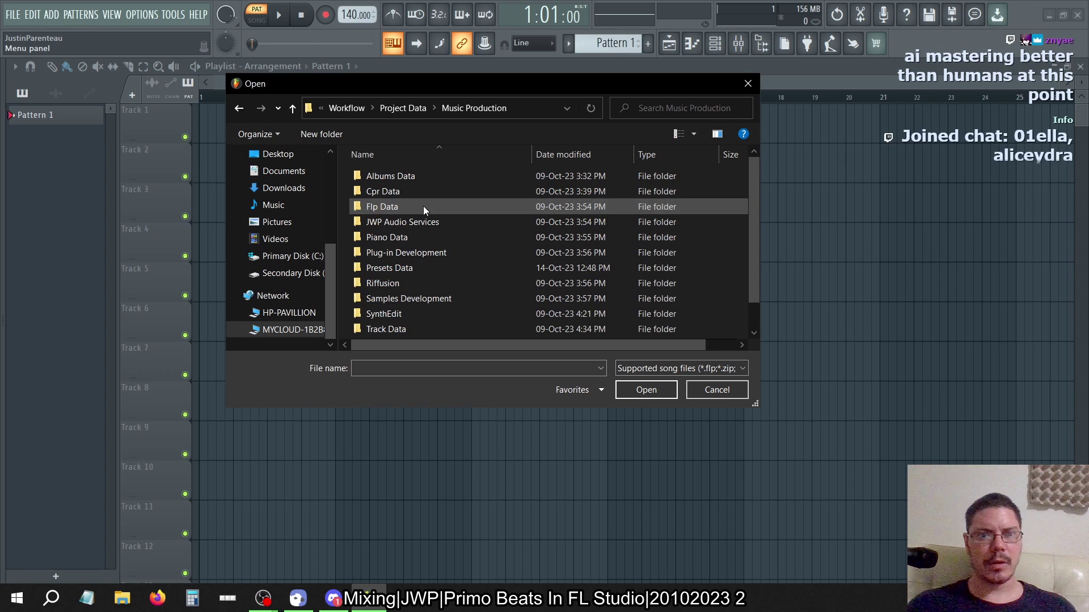
pyautogui.click(417, 251)
pyautogui.doubleClick(408, 268)
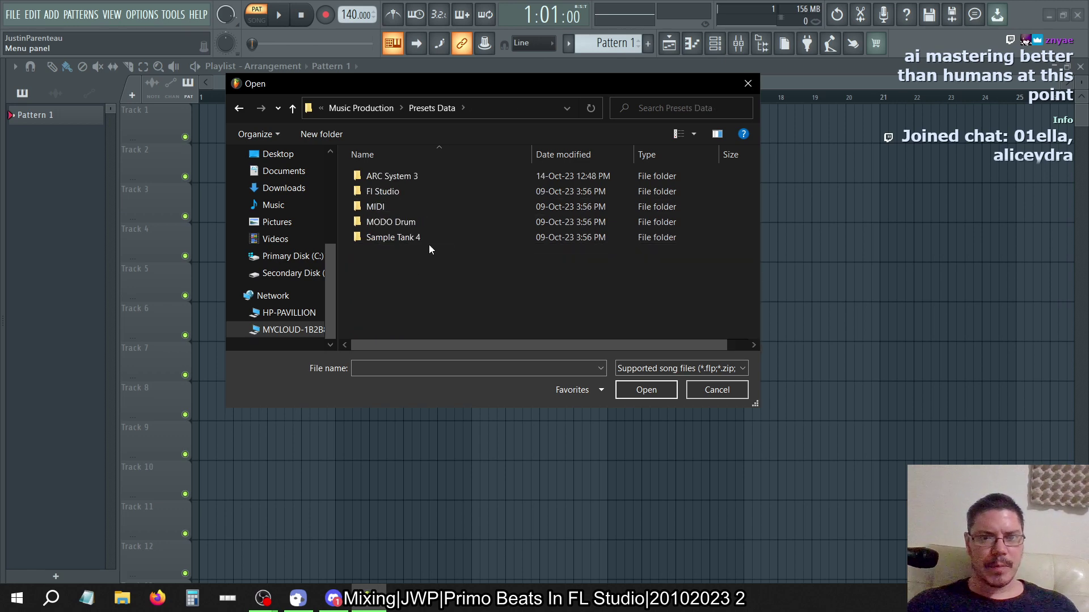
pyautogui.doubleClick(413, 193)
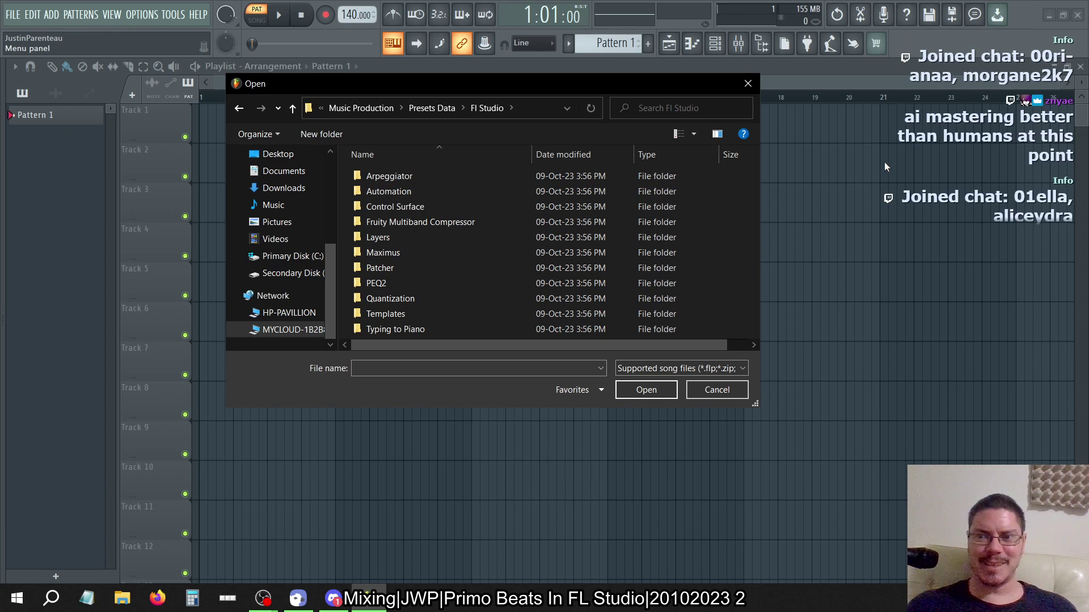
# Look through the Fl Studio presets, checking the Patcher and Control Surface folders.
pyautogui.hscroll(1, 567, 237)
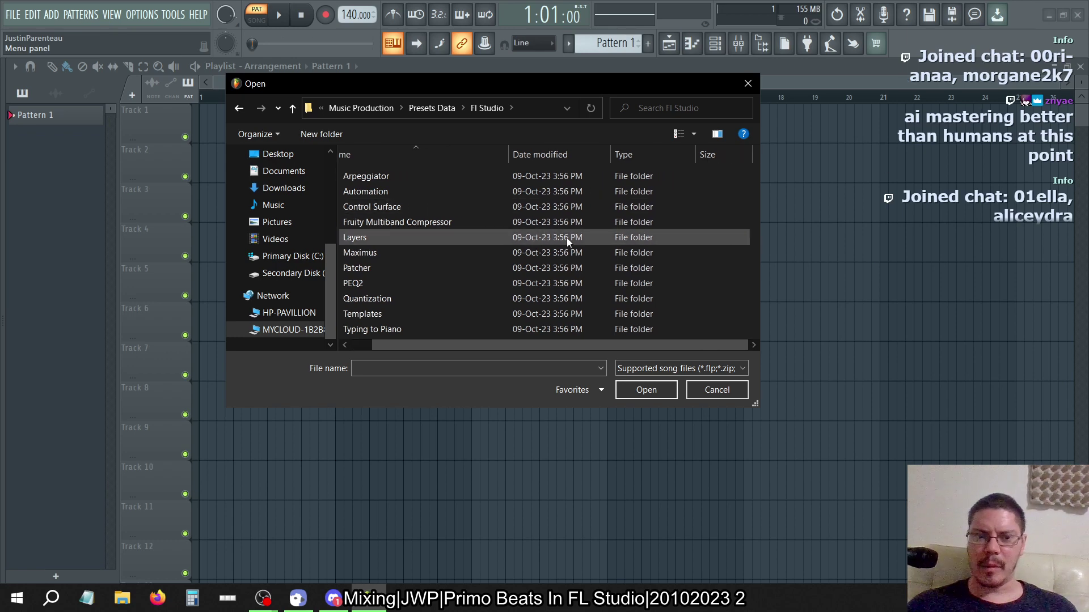
pyautogui.click(414, 222)
pyautogui.hscroll(-1, 413, 222)
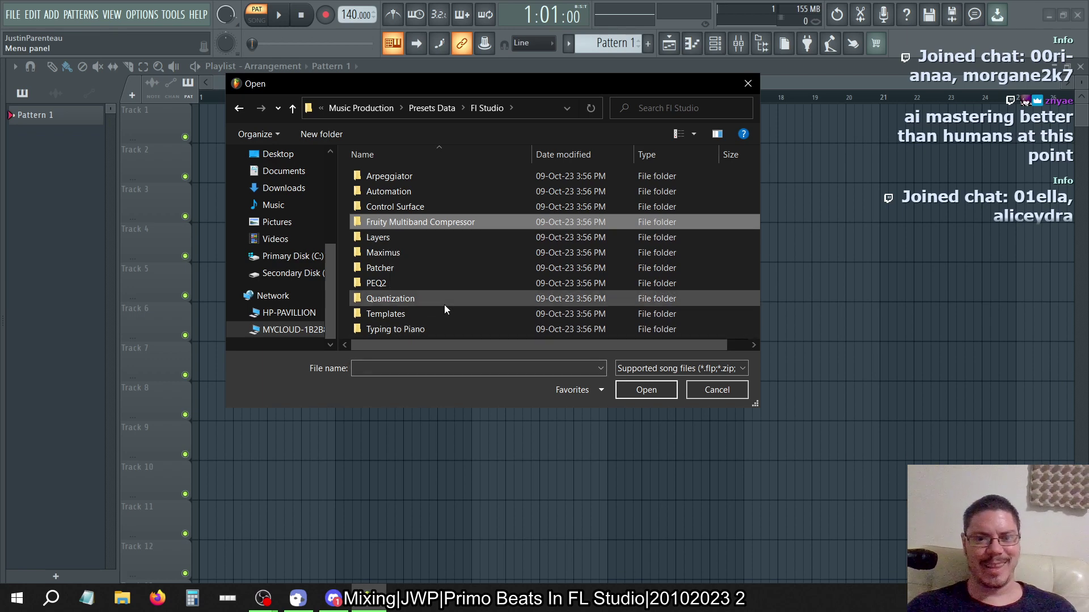
pyautogui.doubleClick(418, 270)
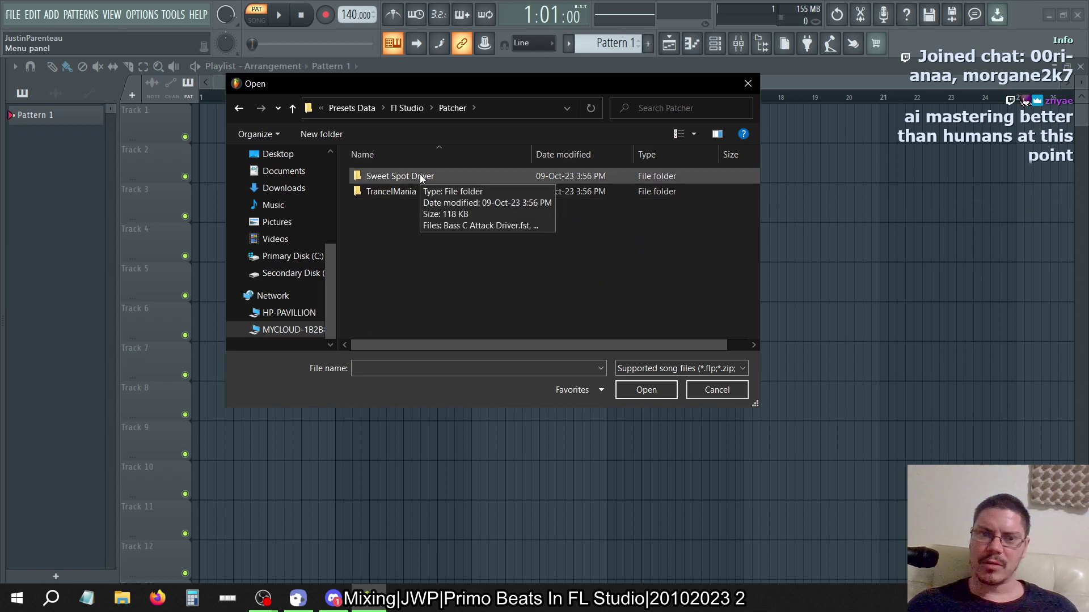
pyautogui.click(408, 108)
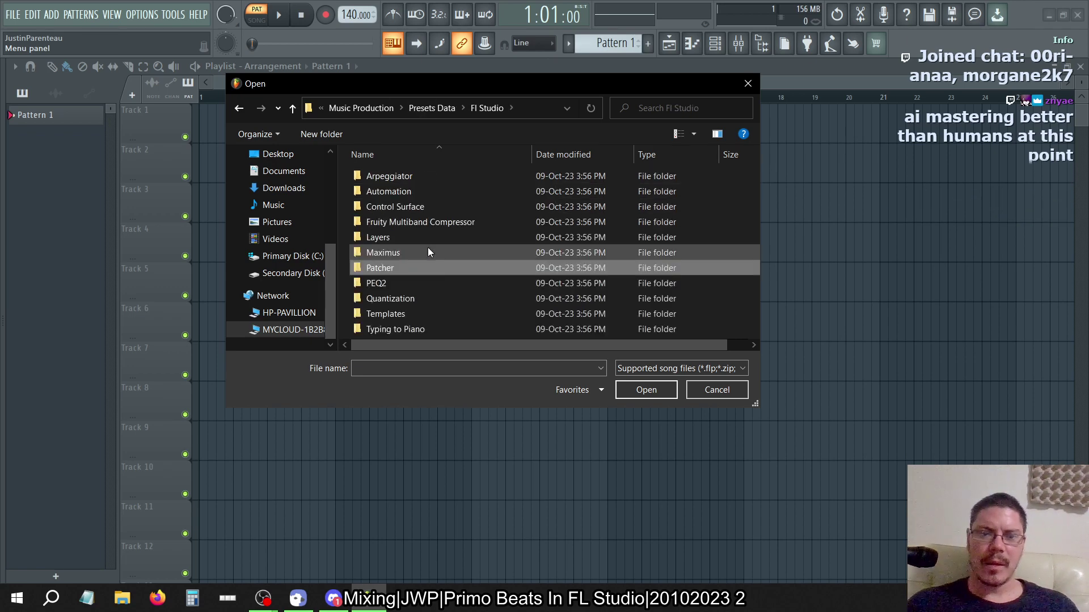
pyautogui.doubleClick(423, 205)
pyautogui.click(412, 110)
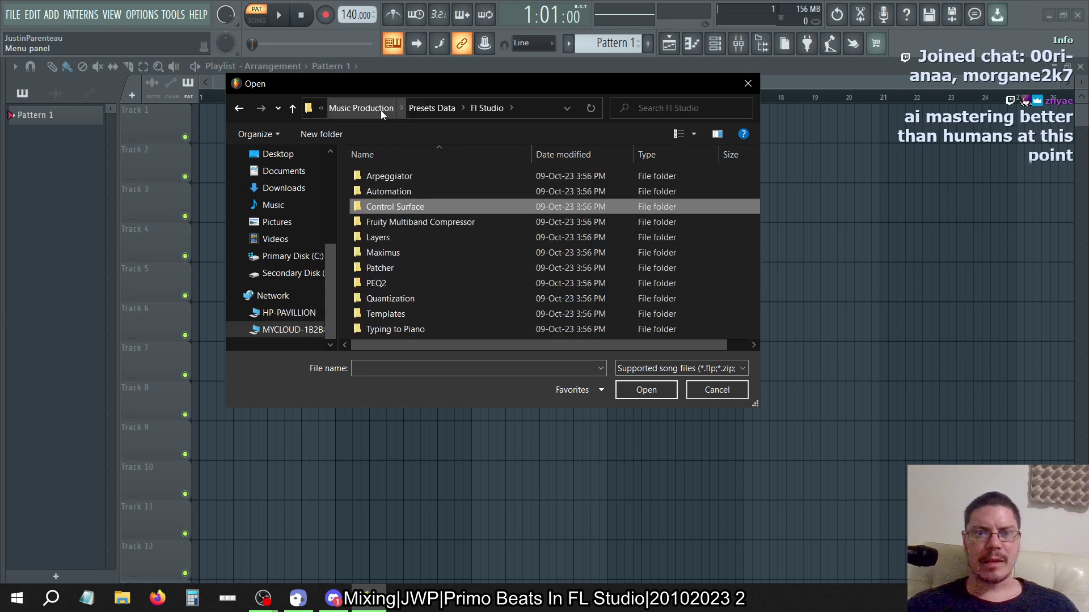
# Go back up to Workflow and open Primo Beats under Project Data, Music Production, Flp Data, AlbumData.
pyautogui.click(379, 110)
pyautogui.click(410, 110)
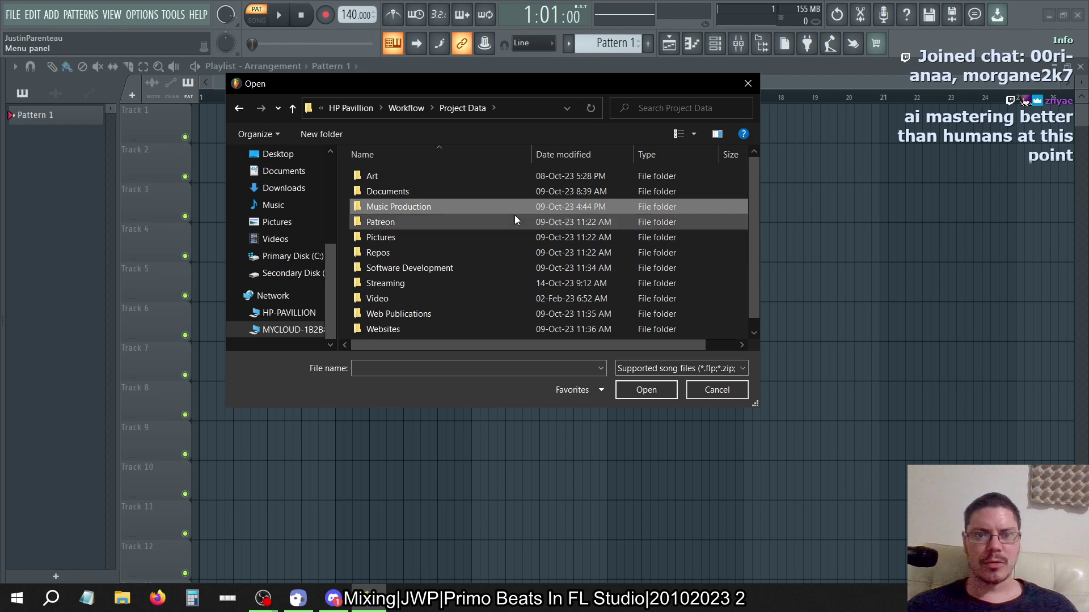
pyautogui.click(406, 110)
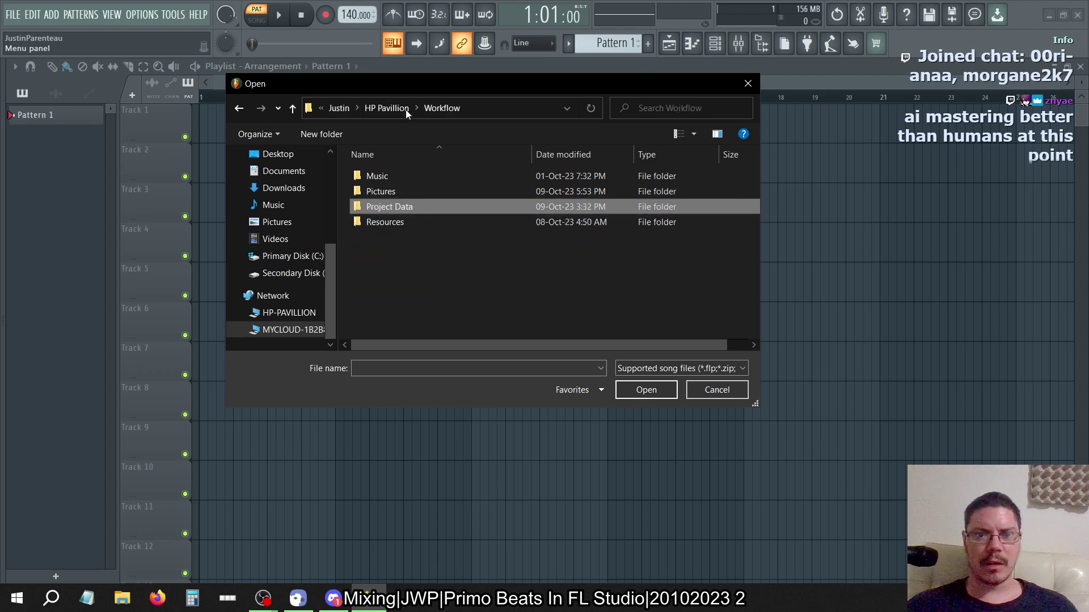
pyautogui.doubleClick(402, 206)
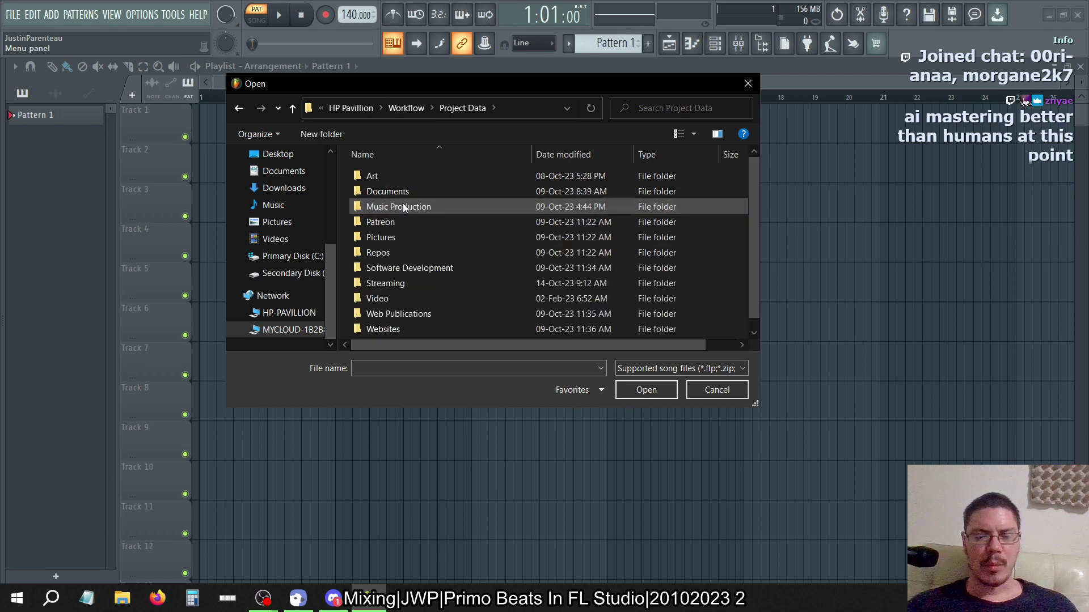
pyautogui.doubleClick(402, 206)
pyautogui.doubleClick(403, 206)
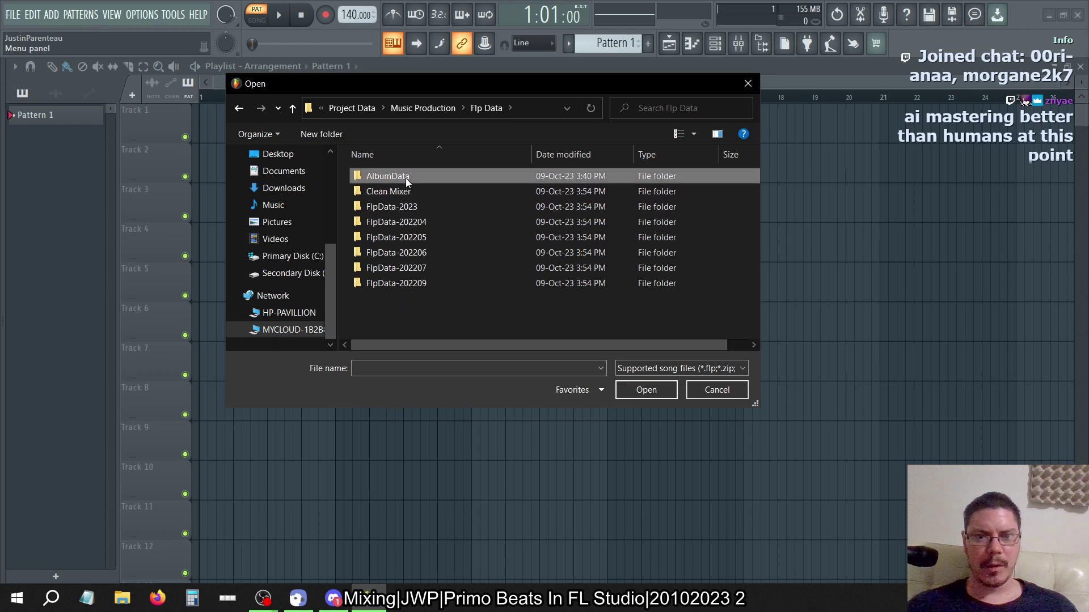
pyautogui.doubleClick(406, 178)
pyautogui.doubleClick(406, 178)
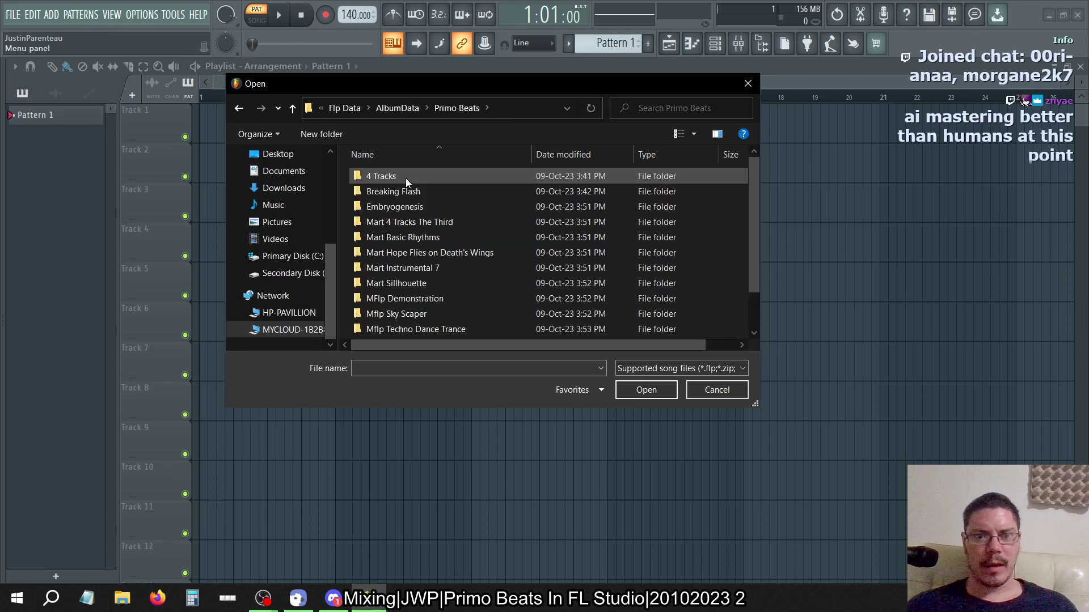
# Review the Primo Beats album folders and inspect ProType within Mmp3 Dope Pro's Dope Pro Flp Data folder.
pyautogui.scroll(-1, 406, 178)
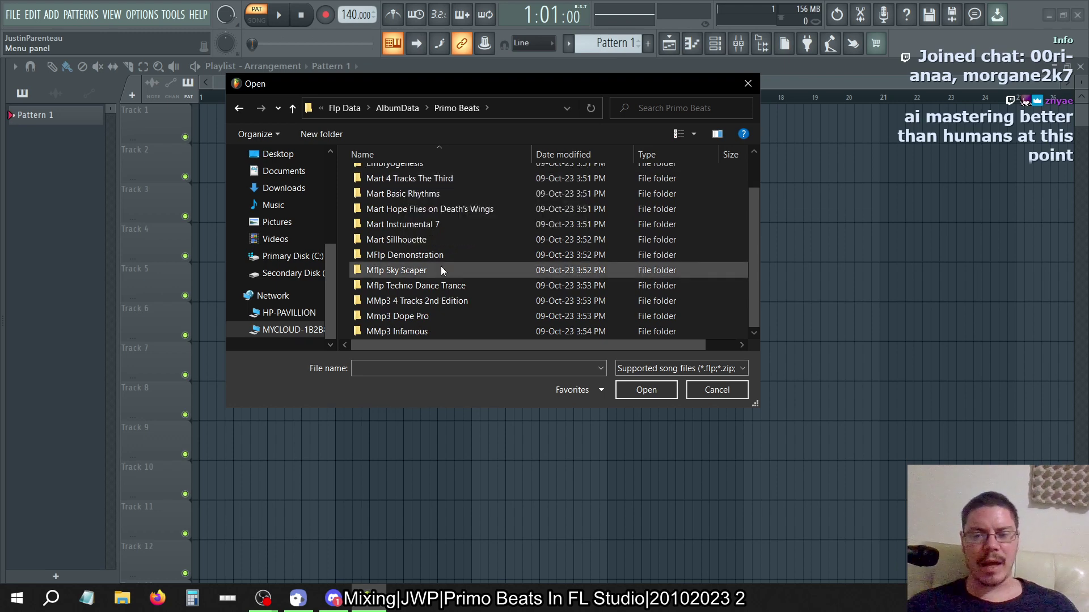
pyautogui.scroll(1, 441, 267)
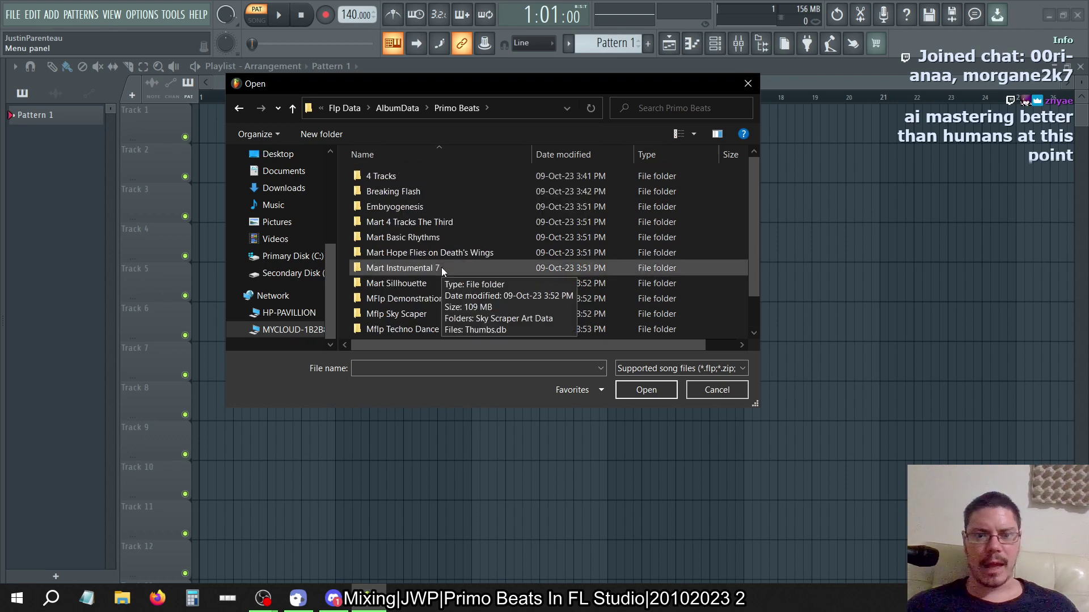
pyautogui.scroll(-1, 441, 272)
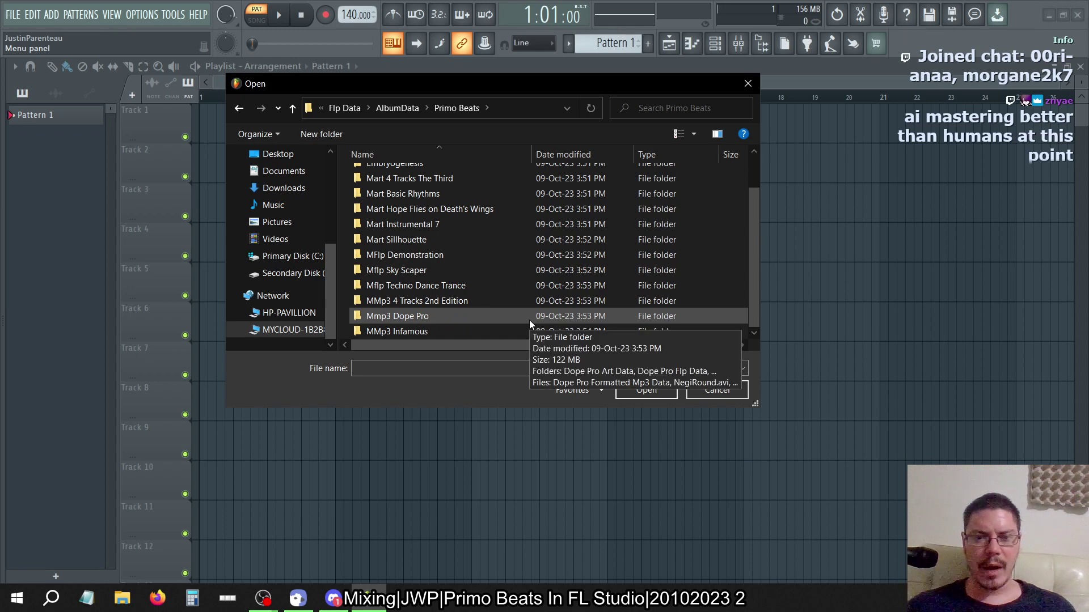
pyautogui.doubleClick(529, 320)
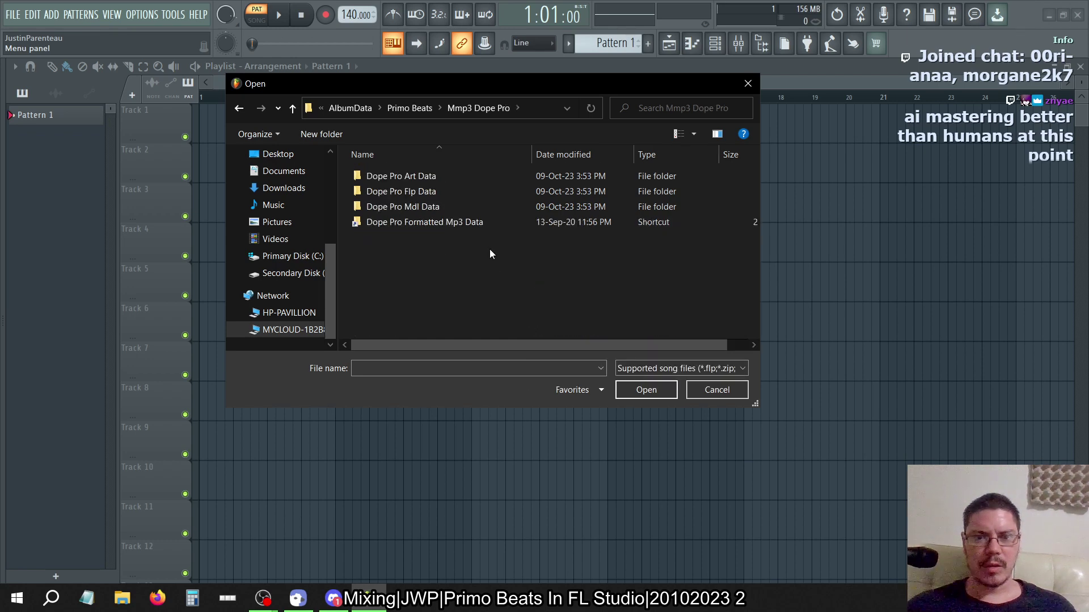
pyautogui.doubleClick(441, 191)
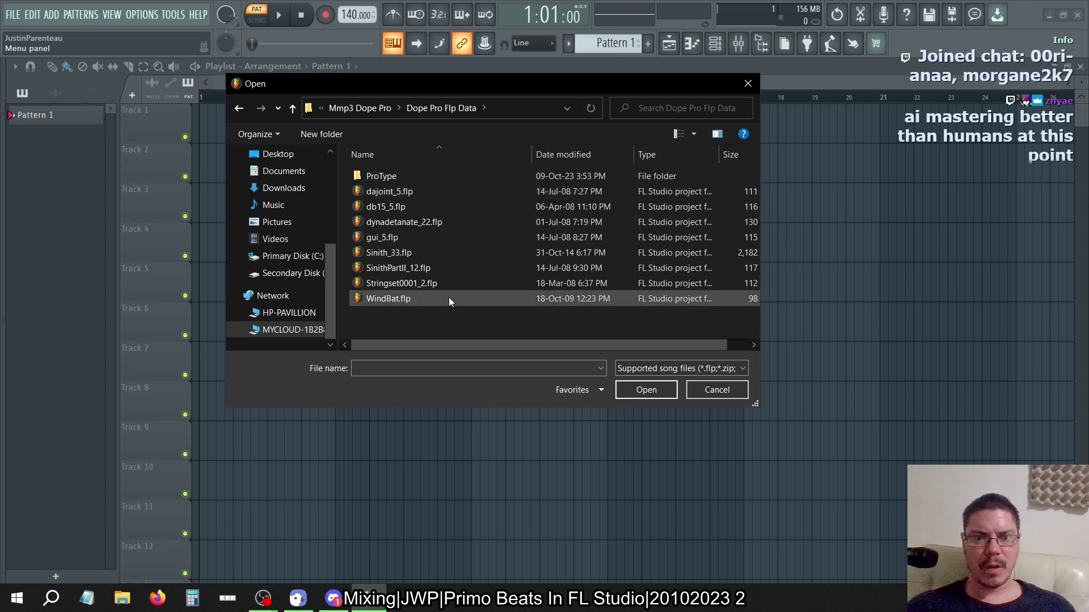
pyautogui.doubleClick(436, 180)
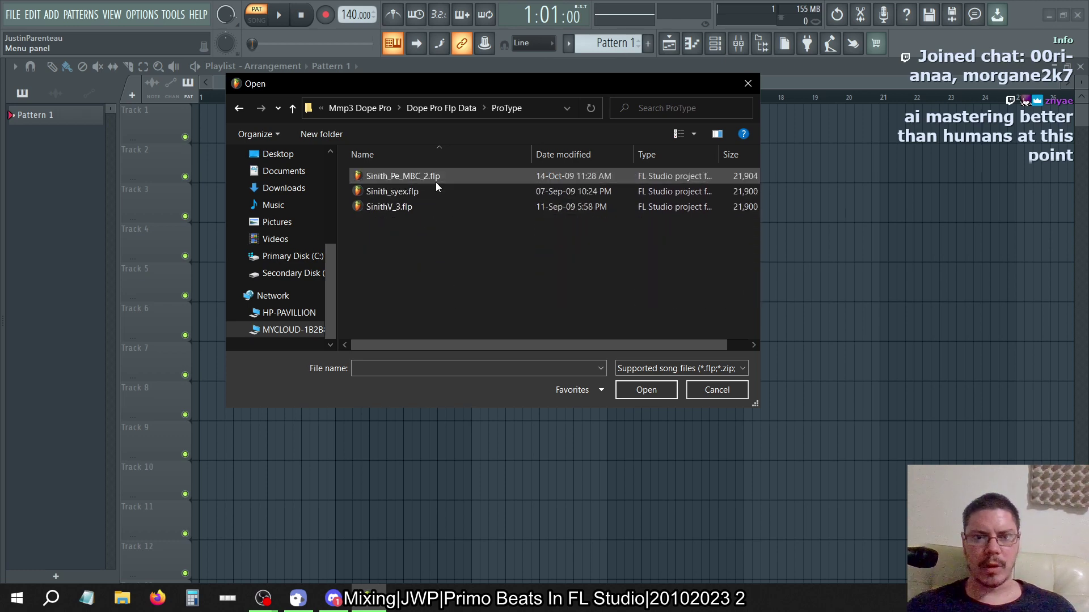
# Go back up from ProType through Primo Beats and AlbumData to the Music Production folder.
pyautogui.click(434, 110)
pyautogui.click(382, 113)
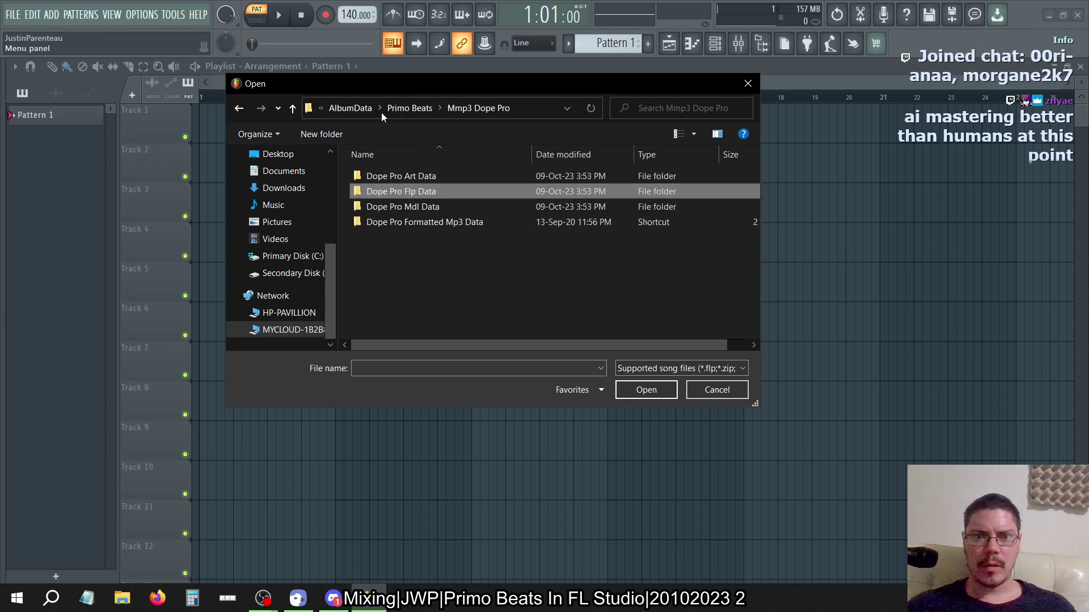
pyautogui.click(405, 111)
pyautogui.scroll(1, 442, 331)
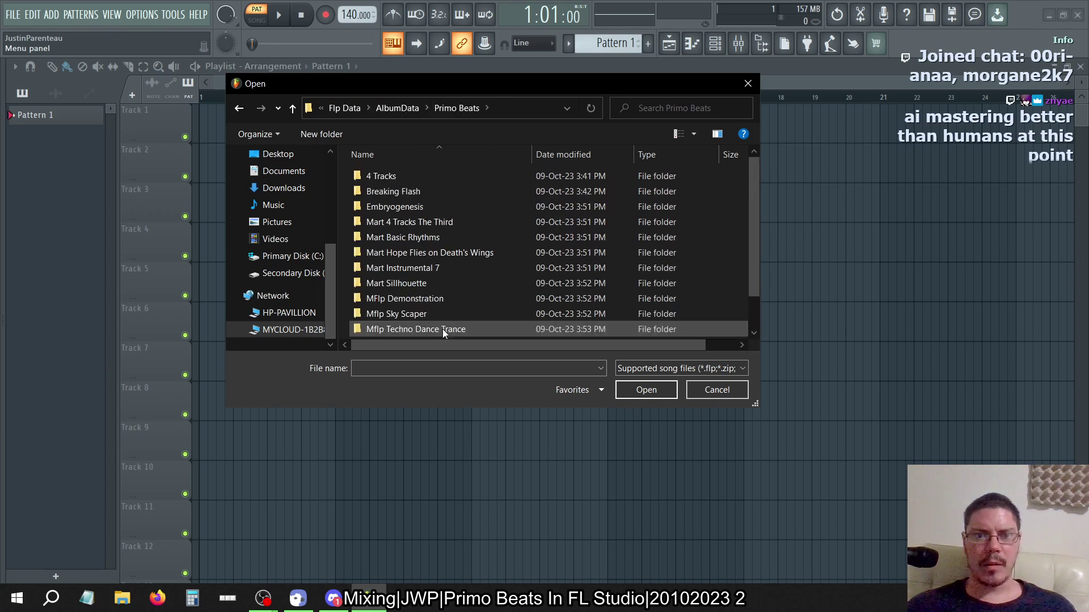
pyautogui.click(410, 110)
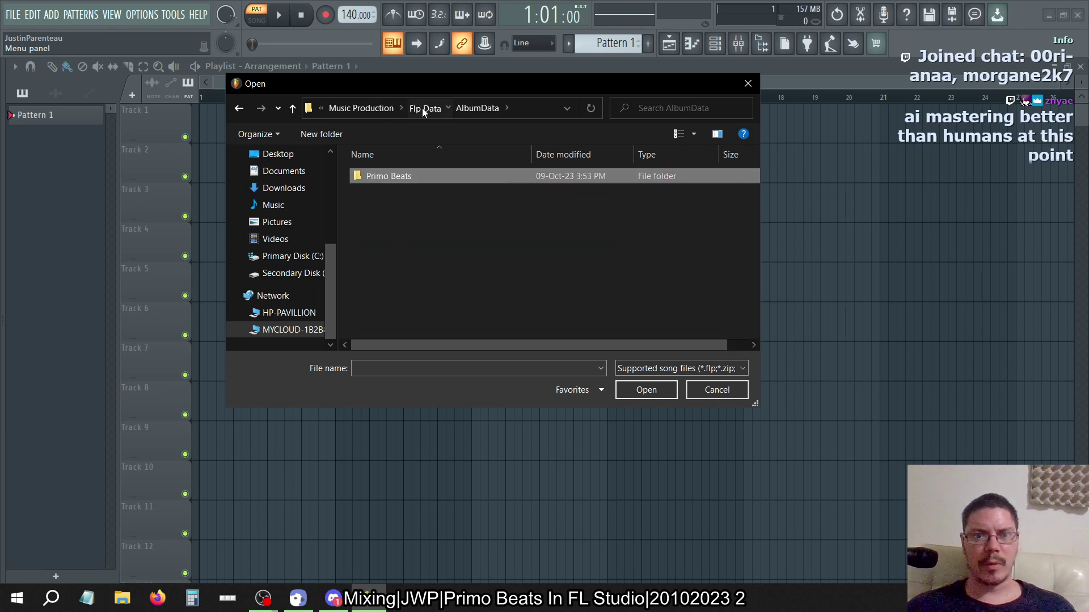
pyautogui.click(422, 108)
pyautogui.click(406, 107)
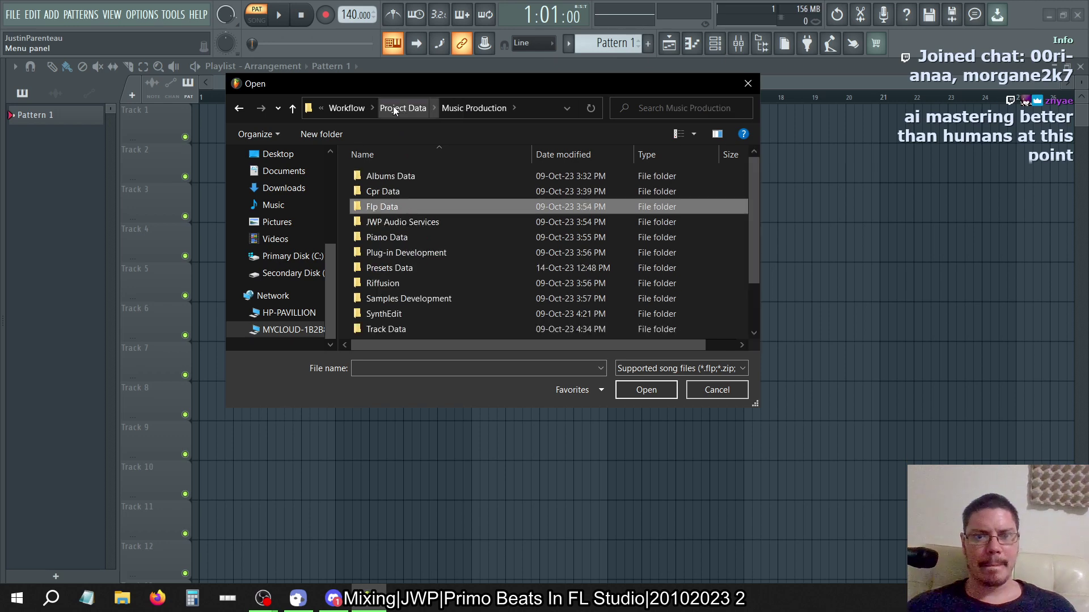
# Open Primo Beats inside Albums Data and search the folder for "*".
pyautogui.doubleClick(404, 176)
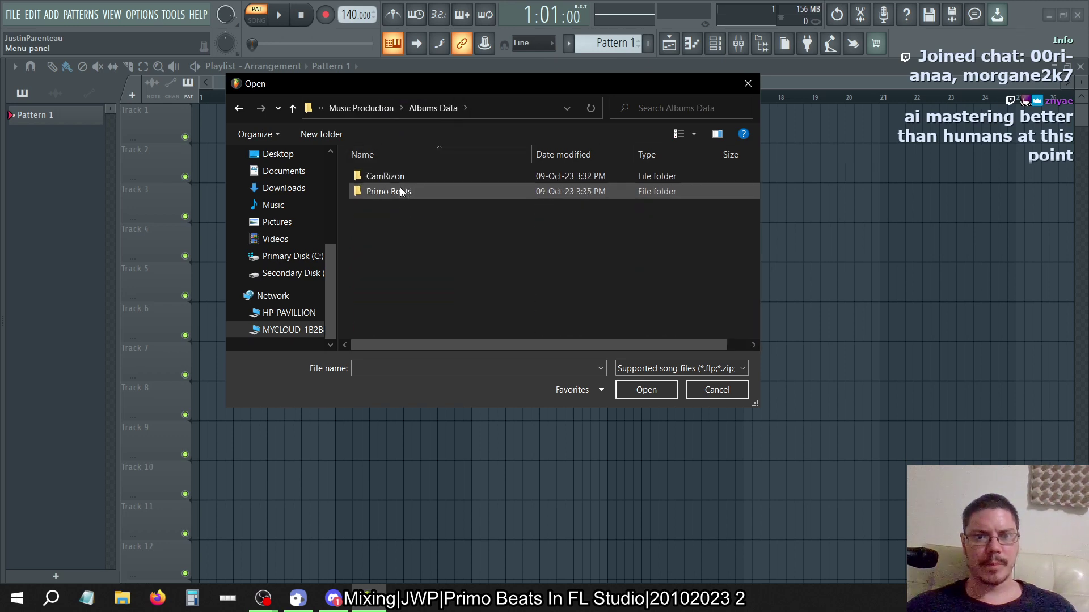
pyautogui.doubleClick(400, 190)
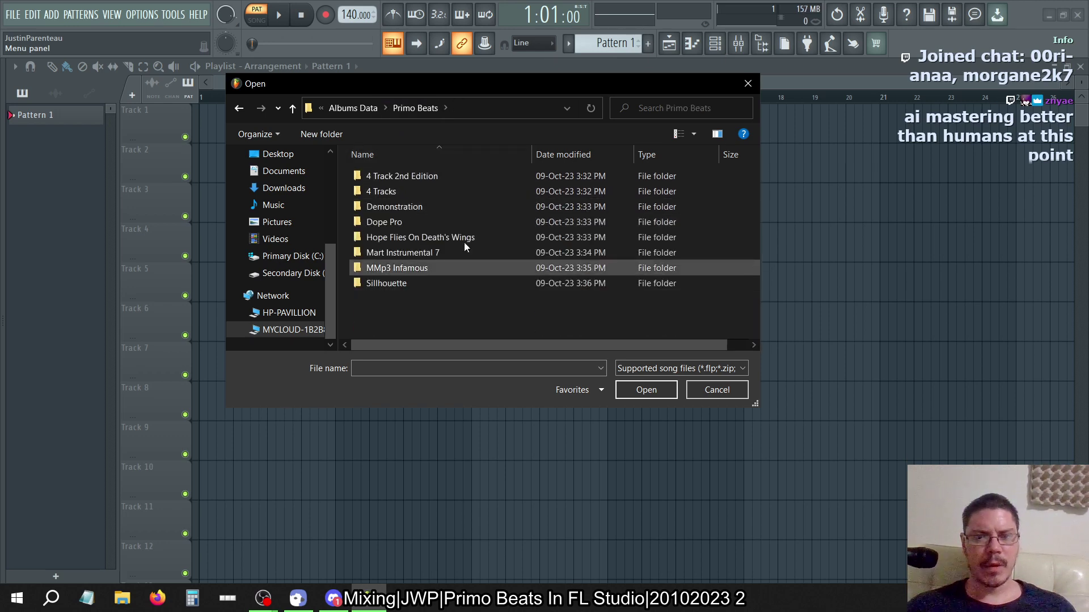
pyautogui.click(663, 107)
pyautogui.write('*')
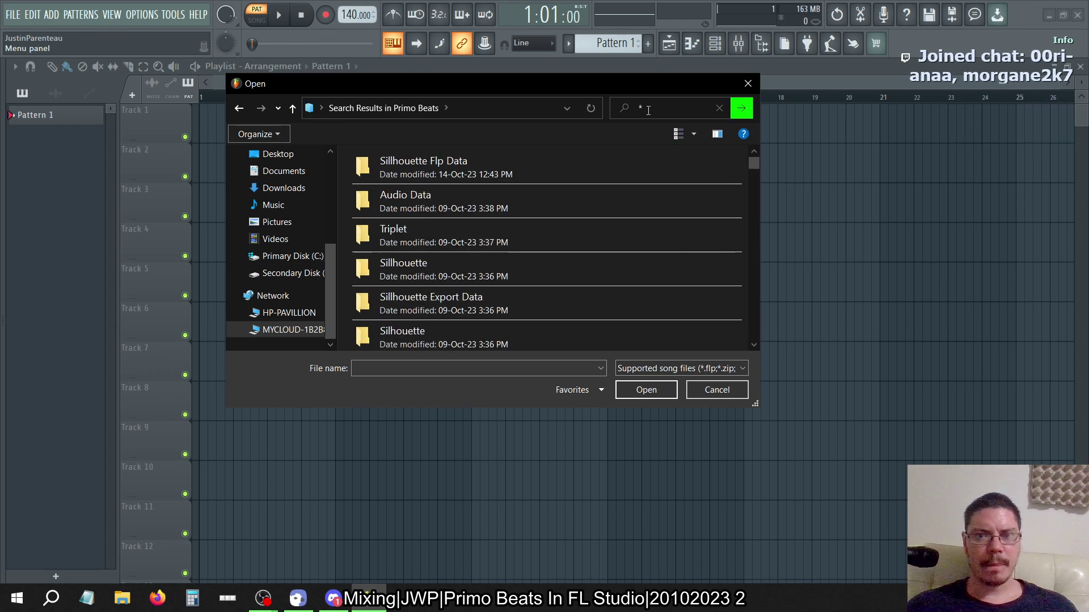
# Maximize the Open dialog and show the Primo Beats search results as a detailed list sorted by date modified, newest first.
pyautogui.doubleClick(638, 83)
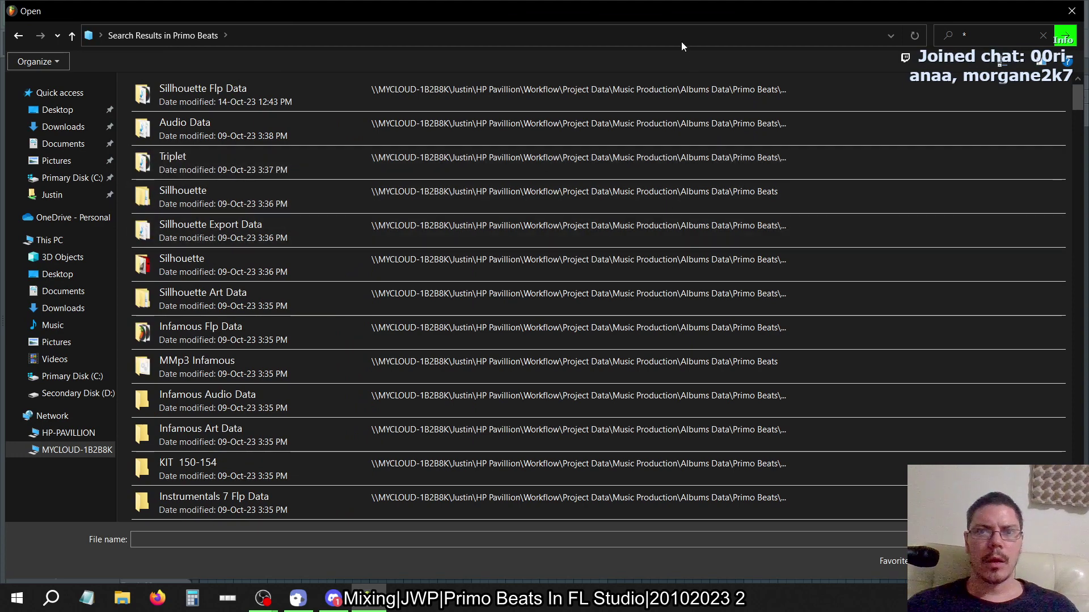
pyautogui.click(677, 28)
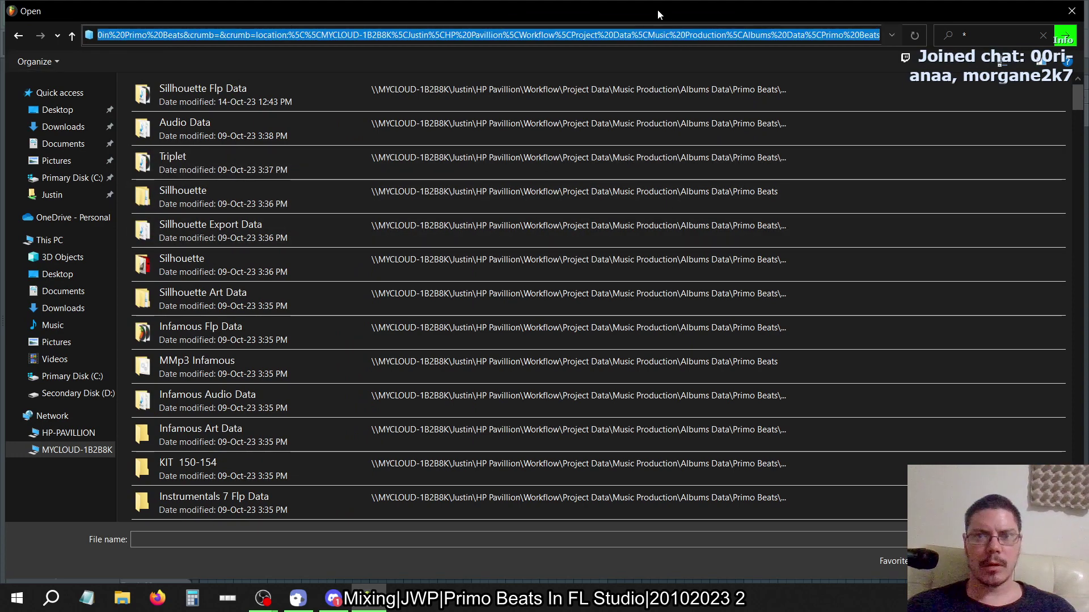
pyautogui.press('End')
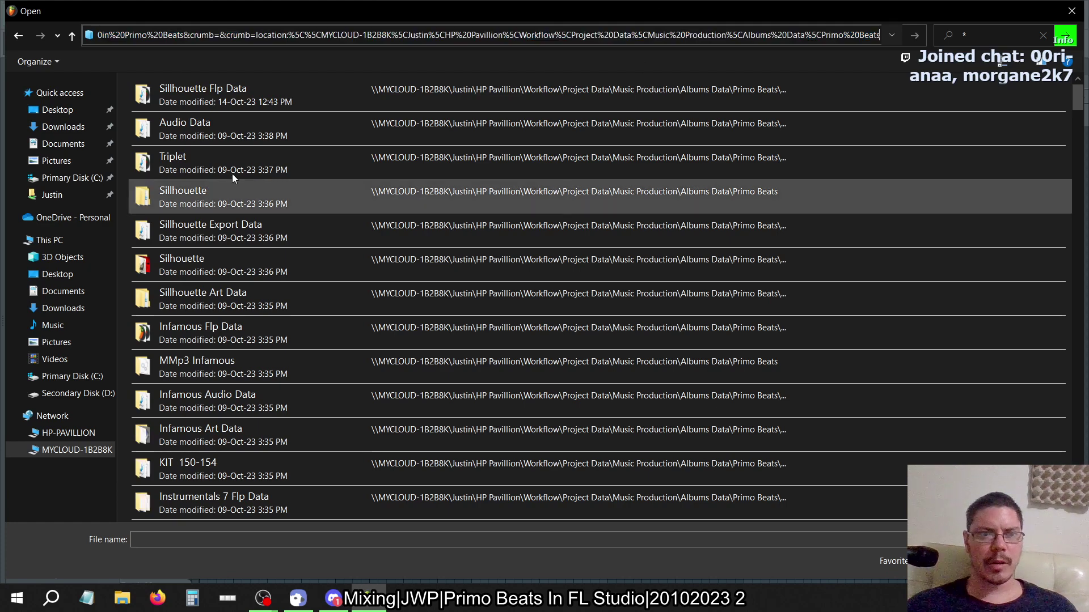
pyautogui.press('Return')
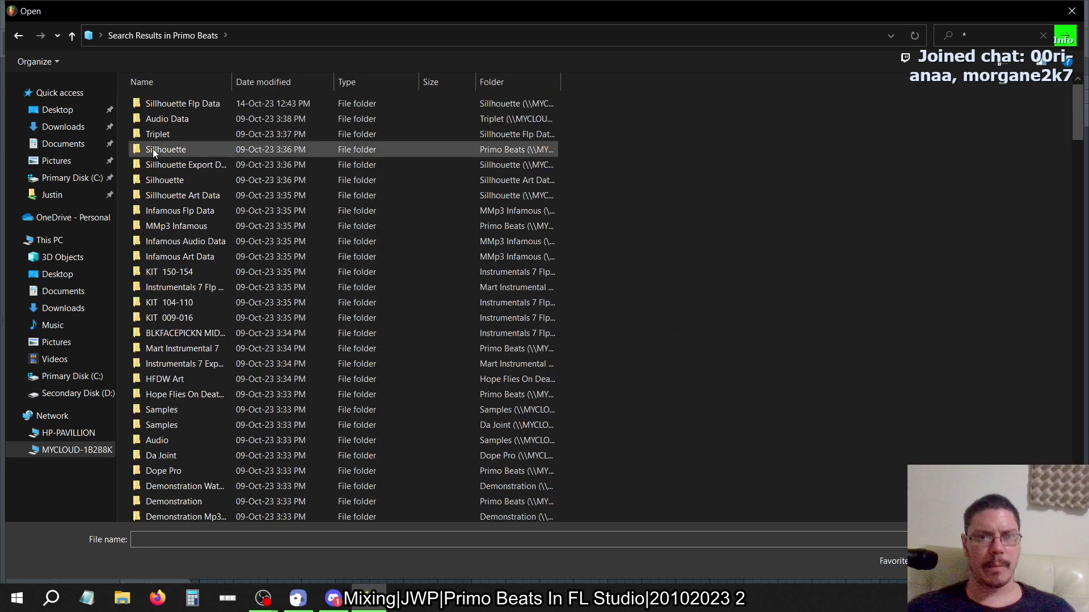
pyautogui.click(290, 80)
# Look through the date-sorted Primo Beats search results and select the project file excuses_9-2022.flp.
pyautogui.scroll(-7, 271, 194)
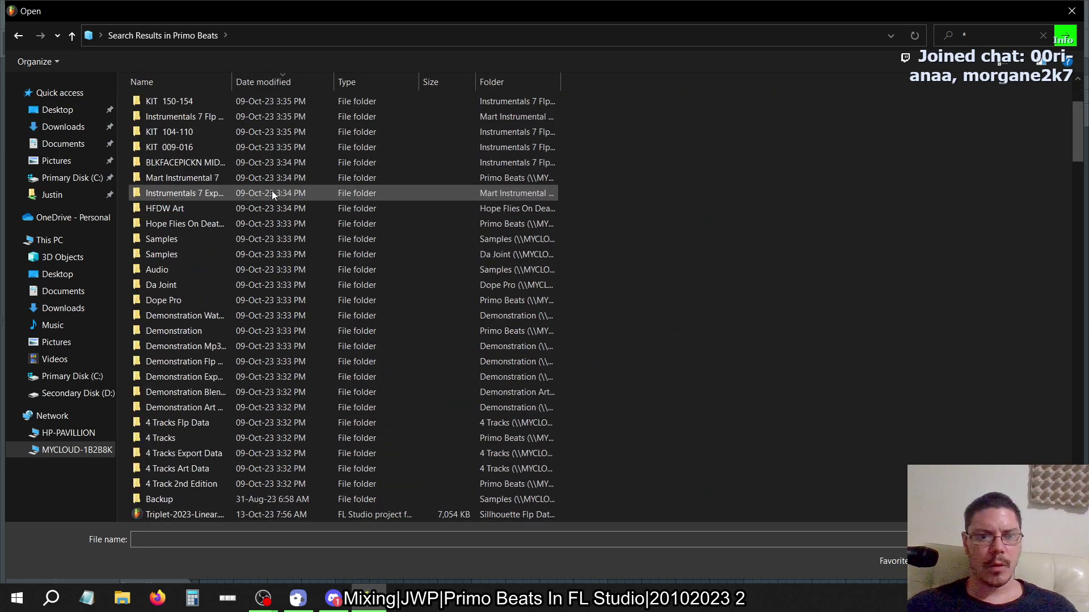
pyautogui.scroll(-5, 271, 192)
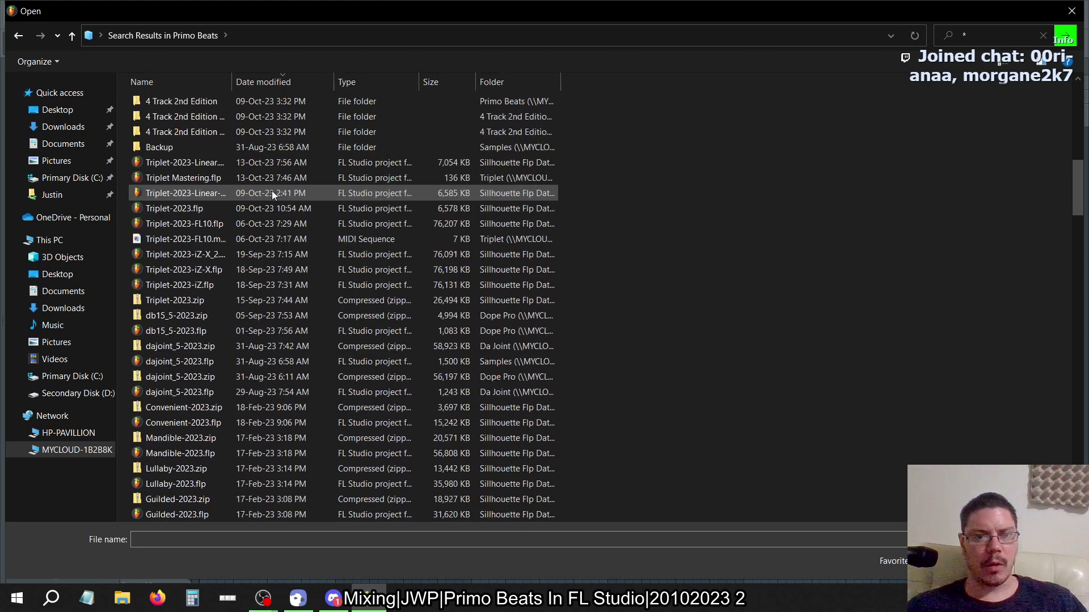
pyautogui.scroll(-17, 271, 193)
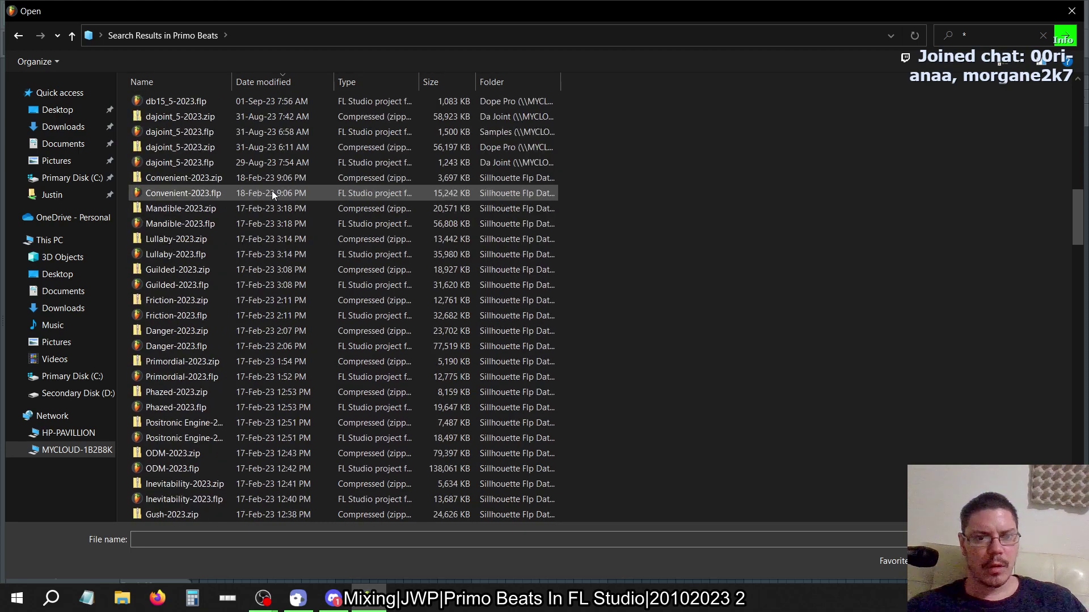
pyautogui.scroll(-10, 271, 194)
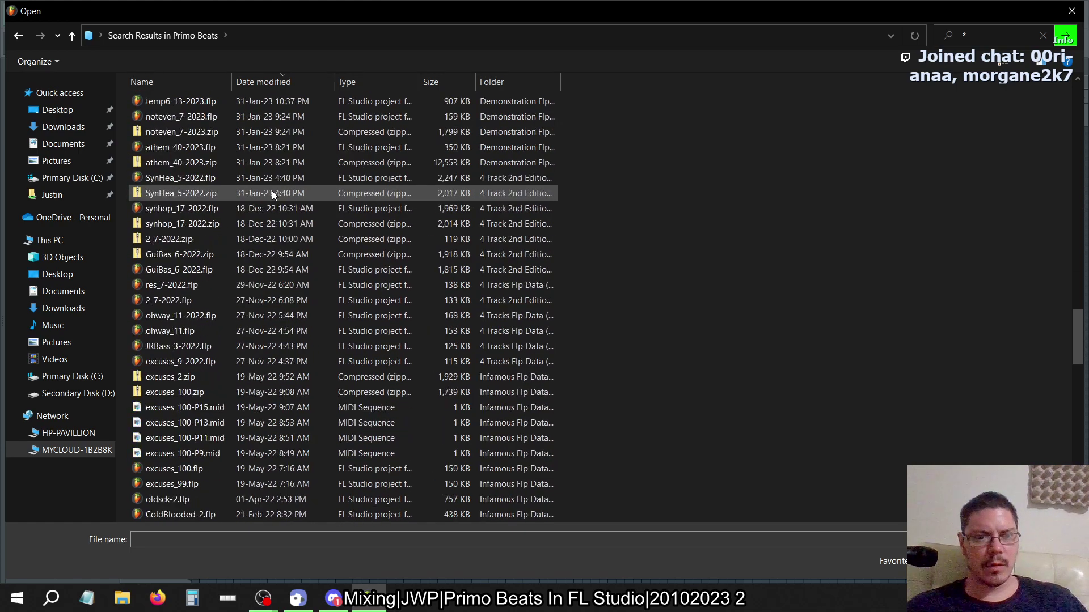
pyautogui.scroll(-6, 271, 193)
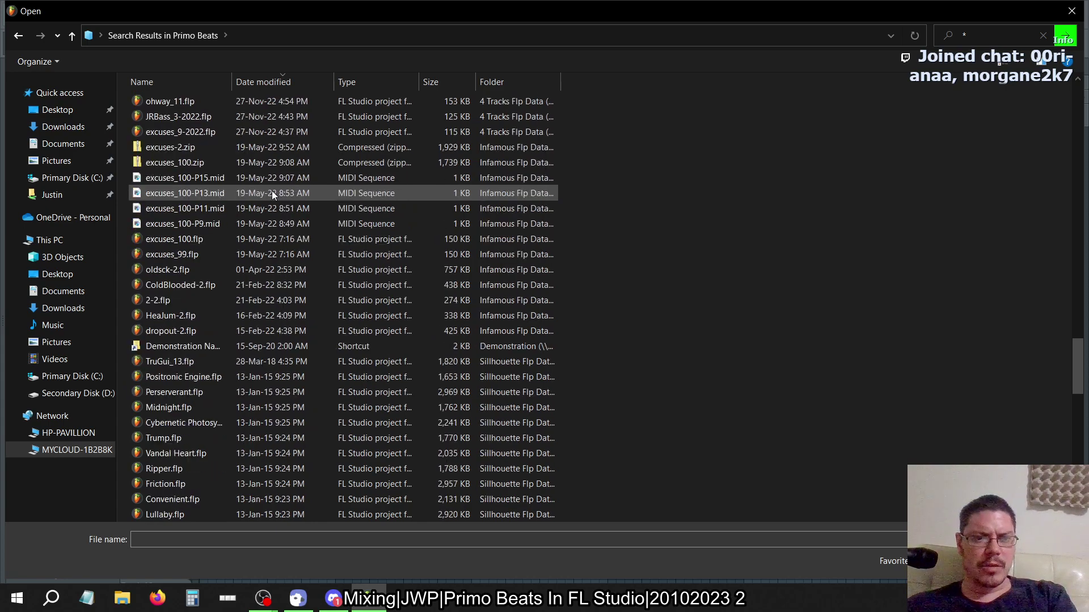
pyautogui.scroll(-17, 271, 190)
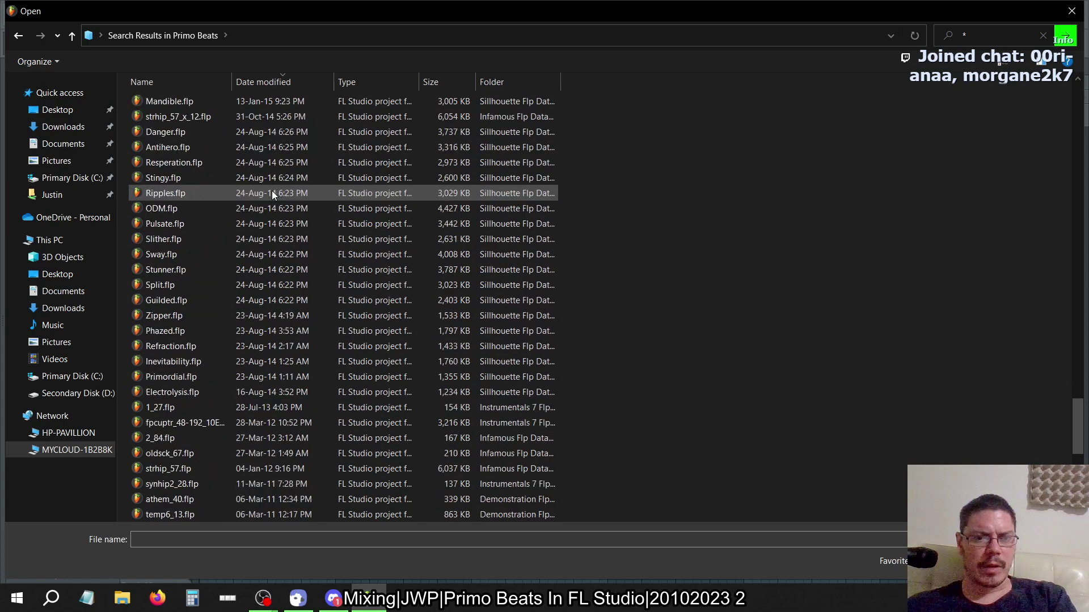
pyautogui.scroll(-3, 271, 190)
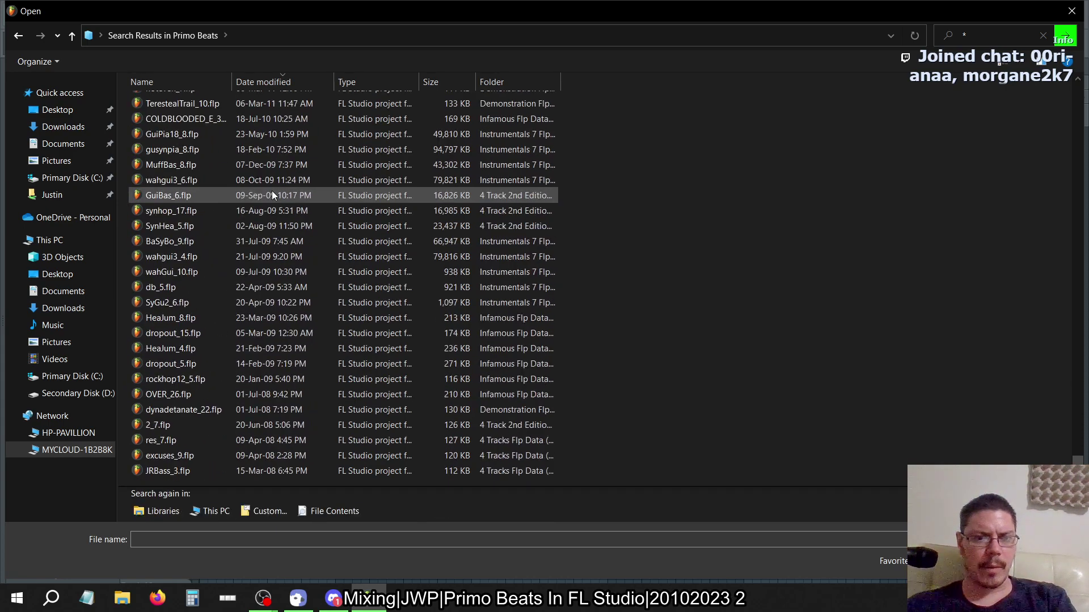
pyautogui.scroll(11, 271, 191)
pyautogui.scroll(8, 271, 190)
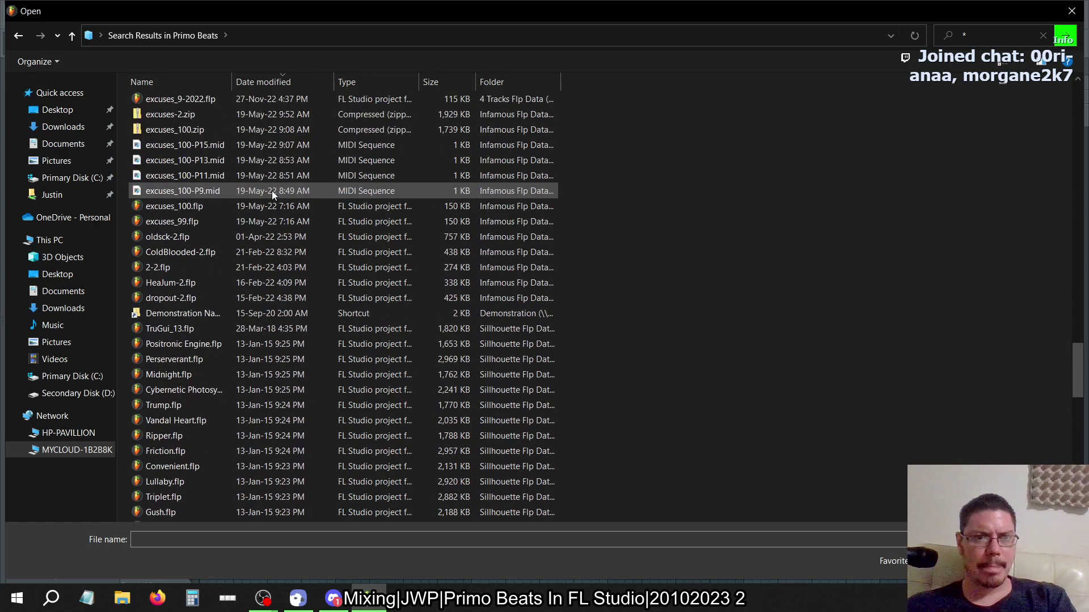
pyautogui.scroll(4, 271, 190)
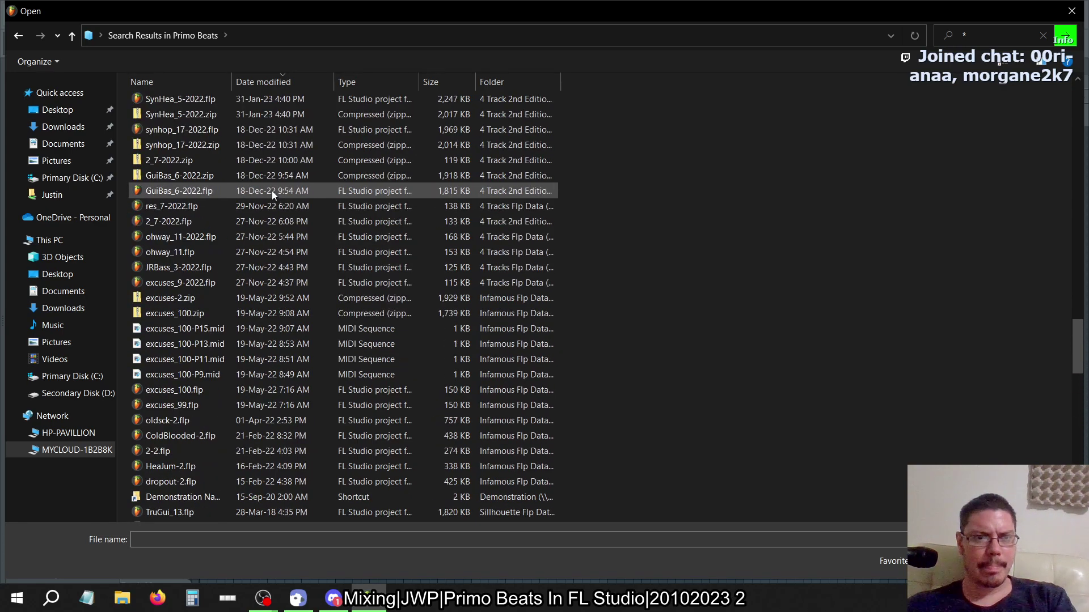
pyautogui.scroll(-2, 271, 191)
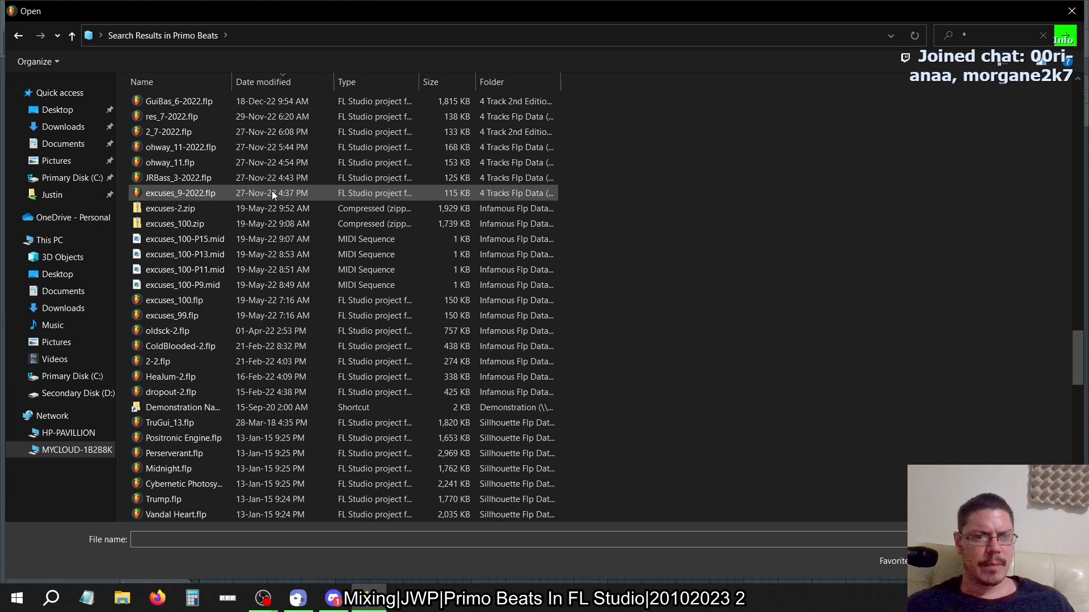
pyautogui.scroll(2, 271, 190)
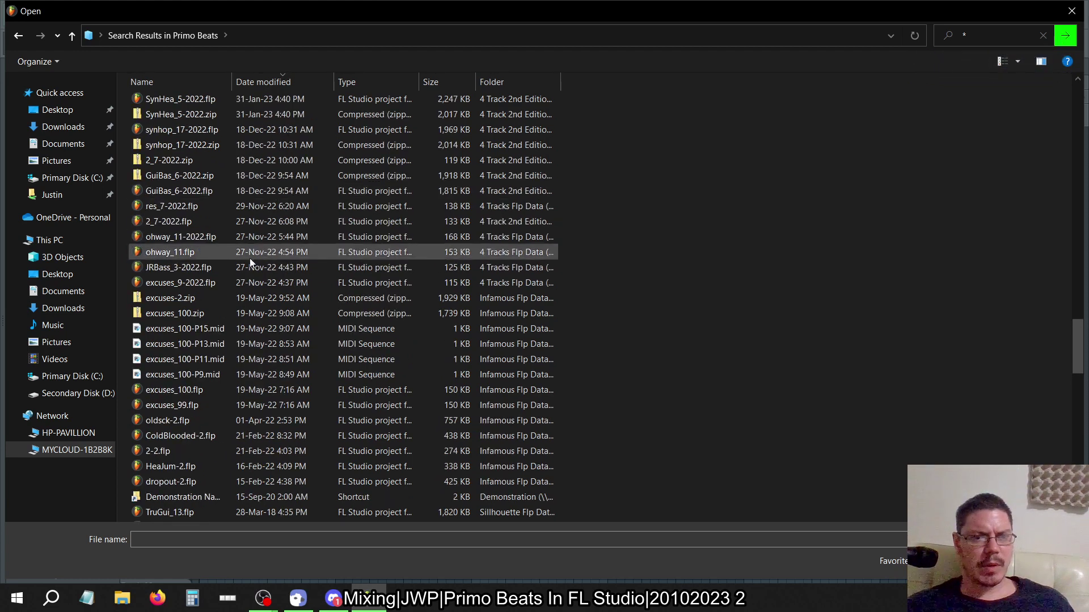
pyautogui.click(212, 281)
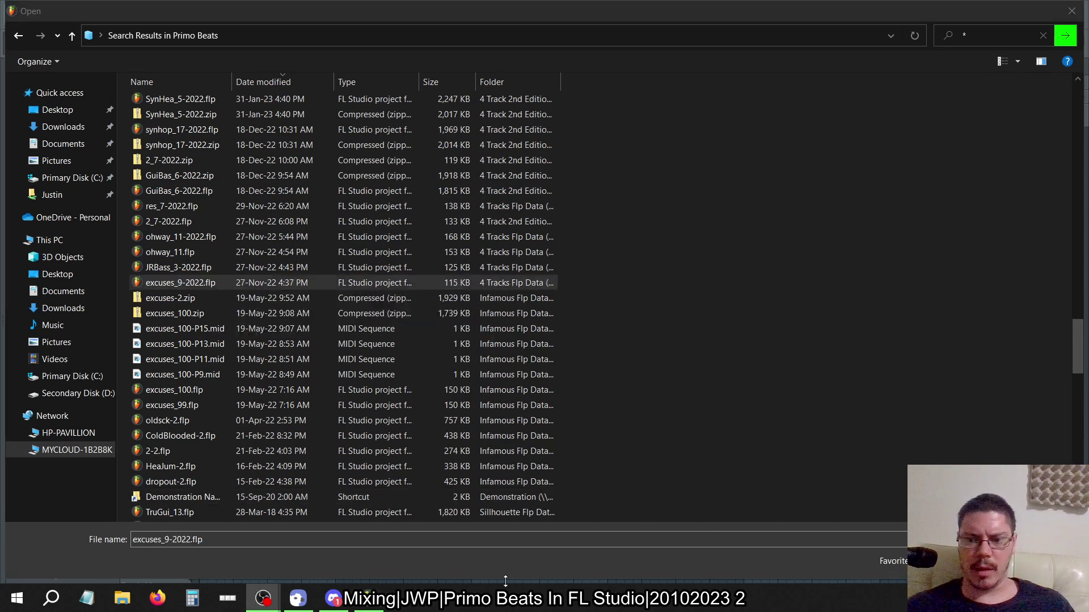
# Launch Peek Through and activate its transparency hot key, Alt + A.
pyautogui.click(16, 598)
pyautogui.scroll(-3, 390, 316)
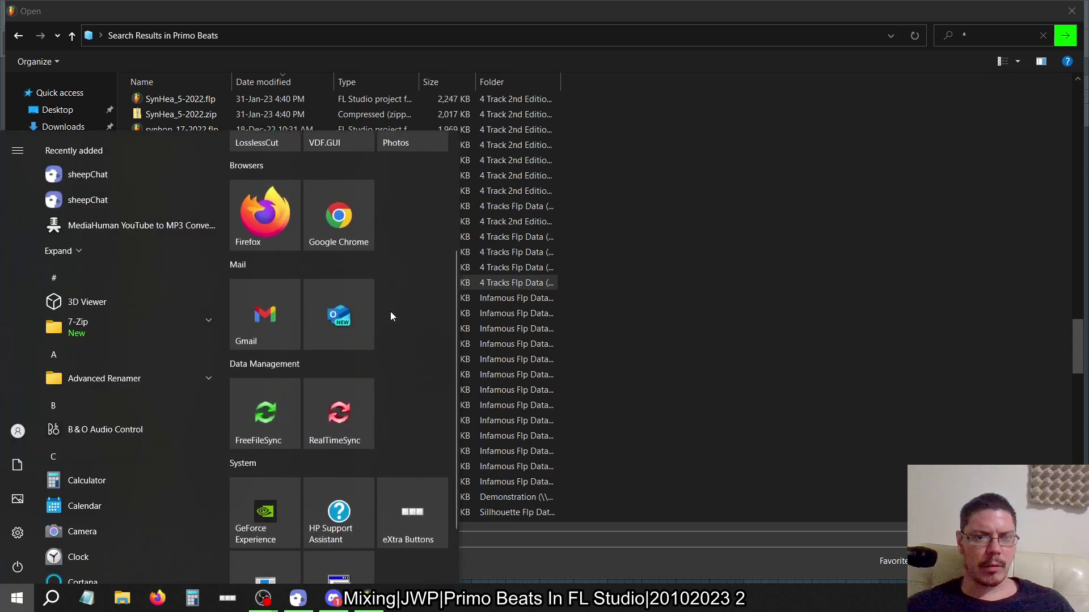
pyautogui.scroll(-2, 391, 313)
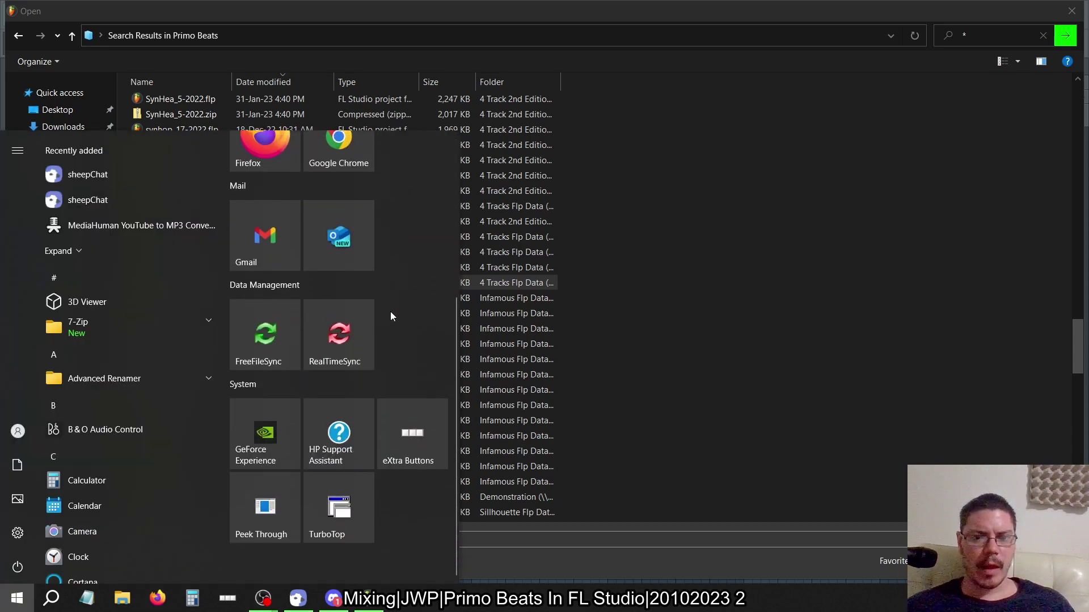
pyautogui.click(267, 509)
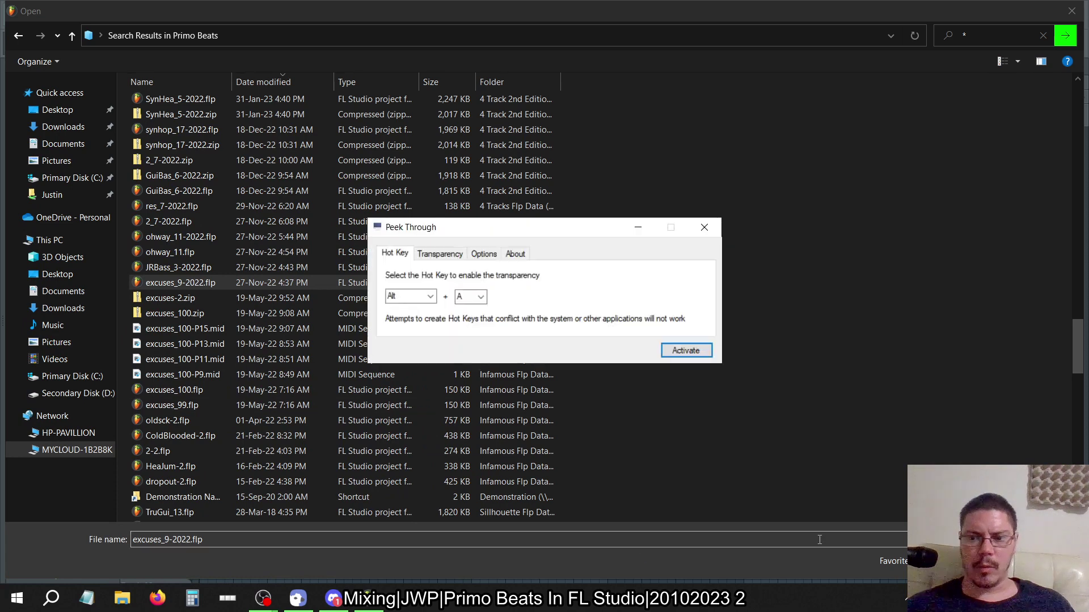
pyautogui.click(703, 352)
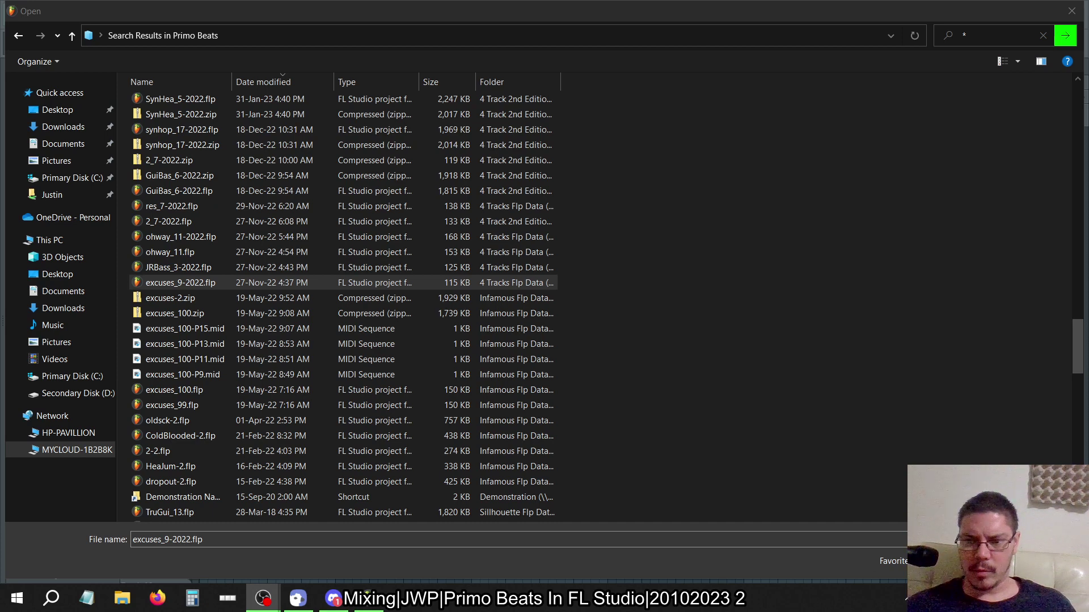
# Open the selected excuses_9-2022.flp project and dismiss the report of missing plugins and samples.
pyautogui.click(973, 562)
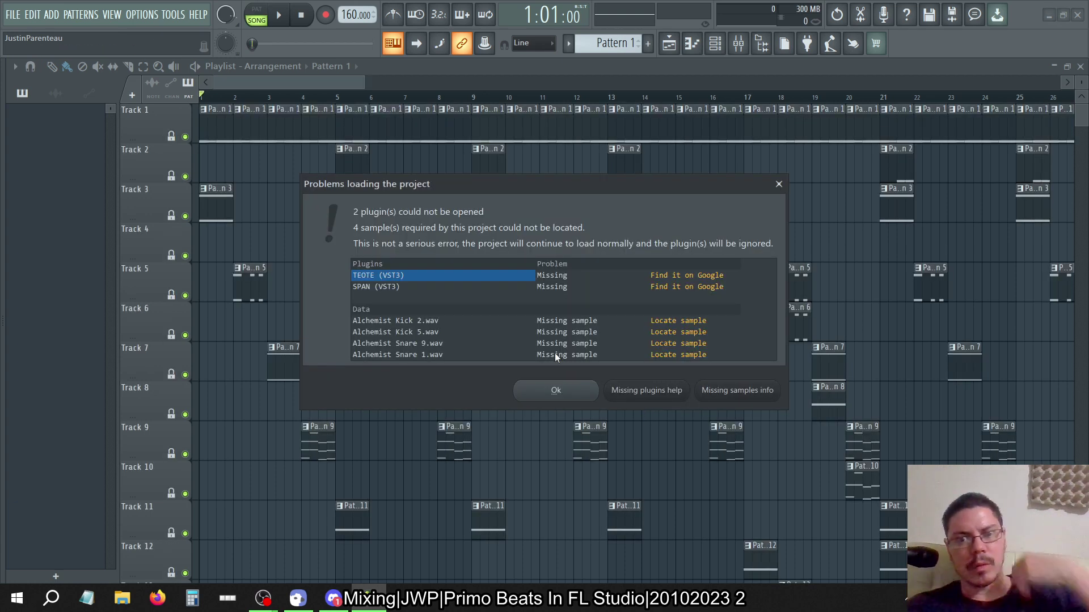
pyautogui.click(557, 389)
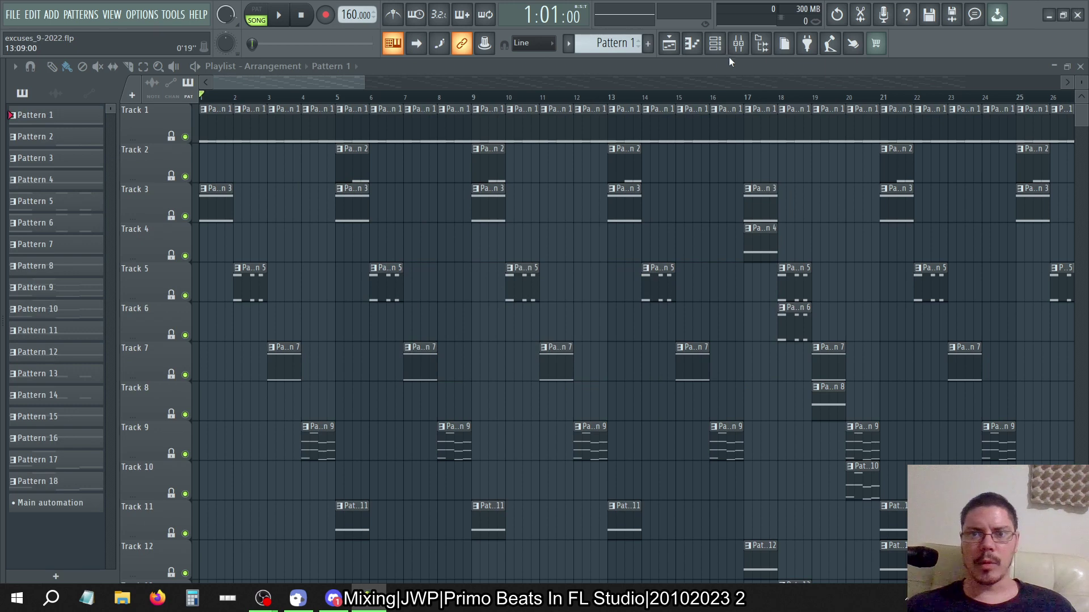
# Open the mixer, inspect the effect slots on Master and Inserts 1, 3, 4 and 9, and play the song's opening briefly.
pyautogui.click(738, 44)
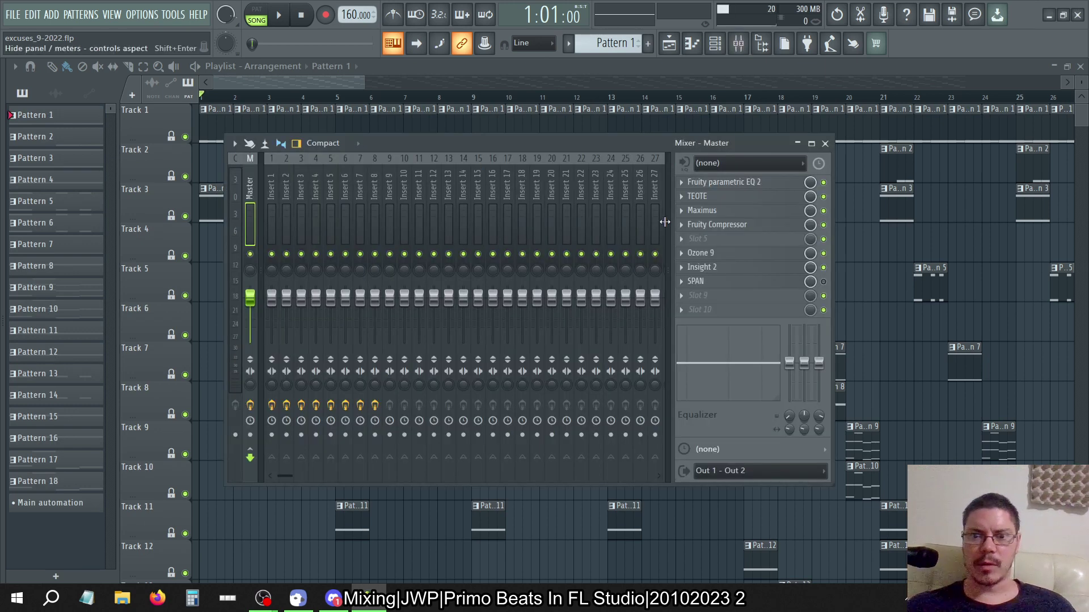
pyautogui.click(239, 189)
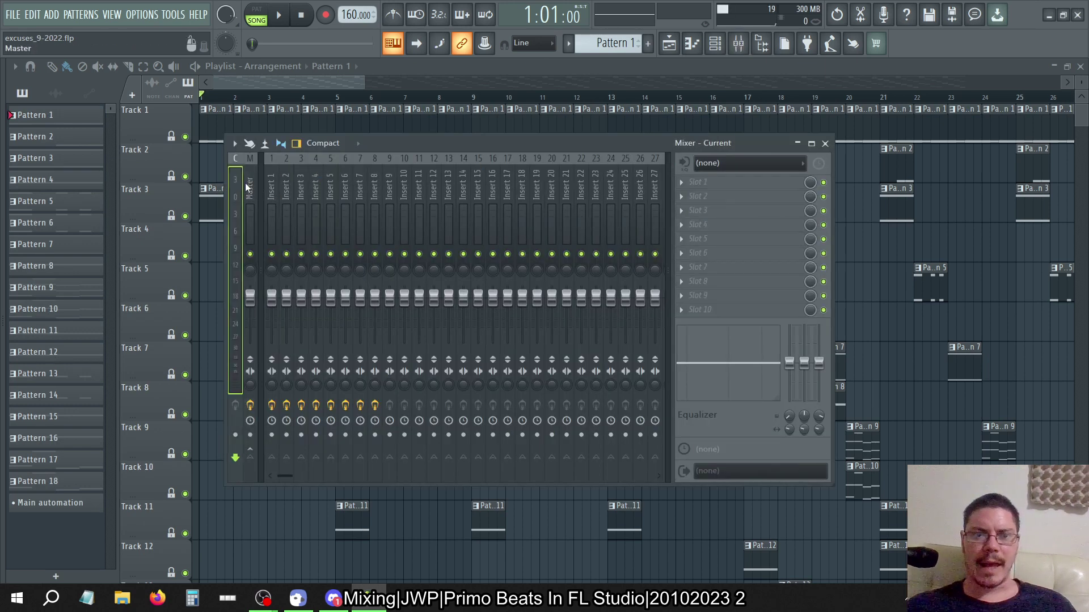
pyautogui.click(249, 192)
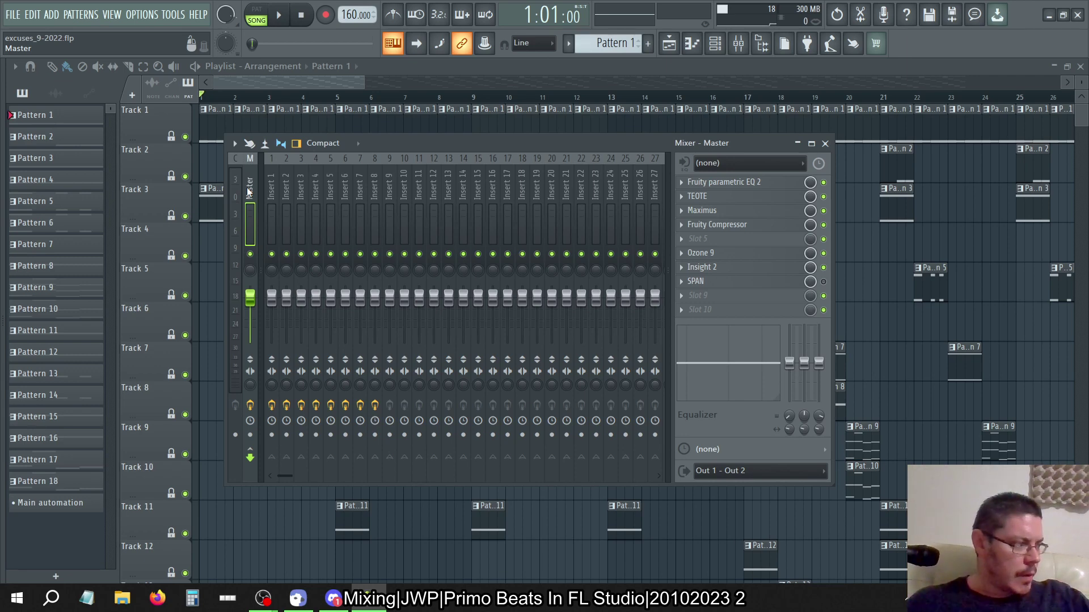
pyautogui.click(315, 195)
pyautogui.click(301, 194)
pyautogui.click(273, 194)
pyautogui.click(301, 195)
pyautogui.click(390, 192)
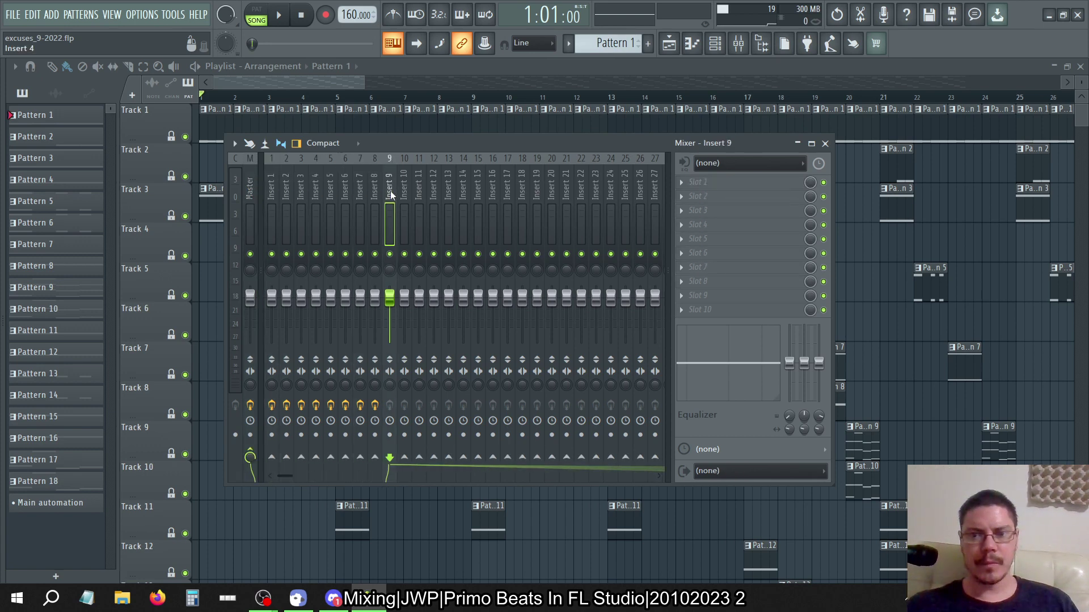
pyautogui.click(272, 193)
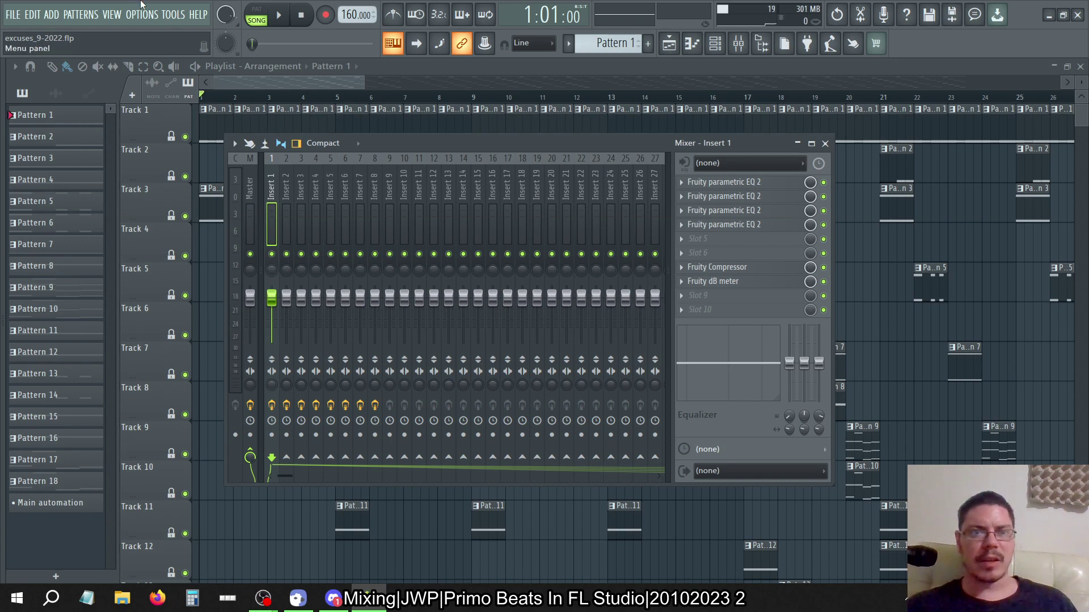
pyautogui.click(280, 17)
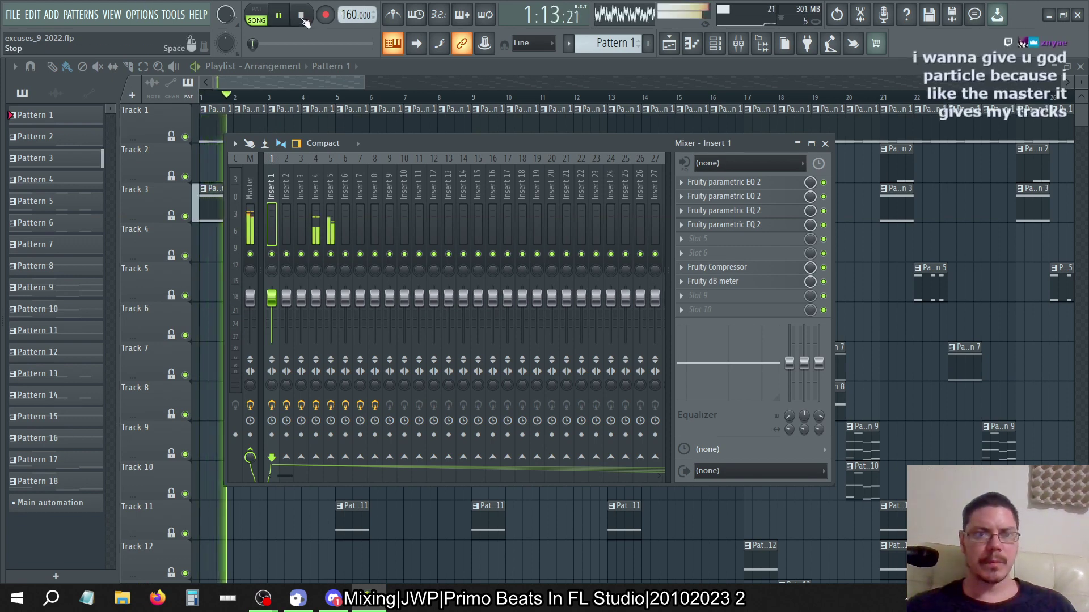
pyautogui.click(302, 16)
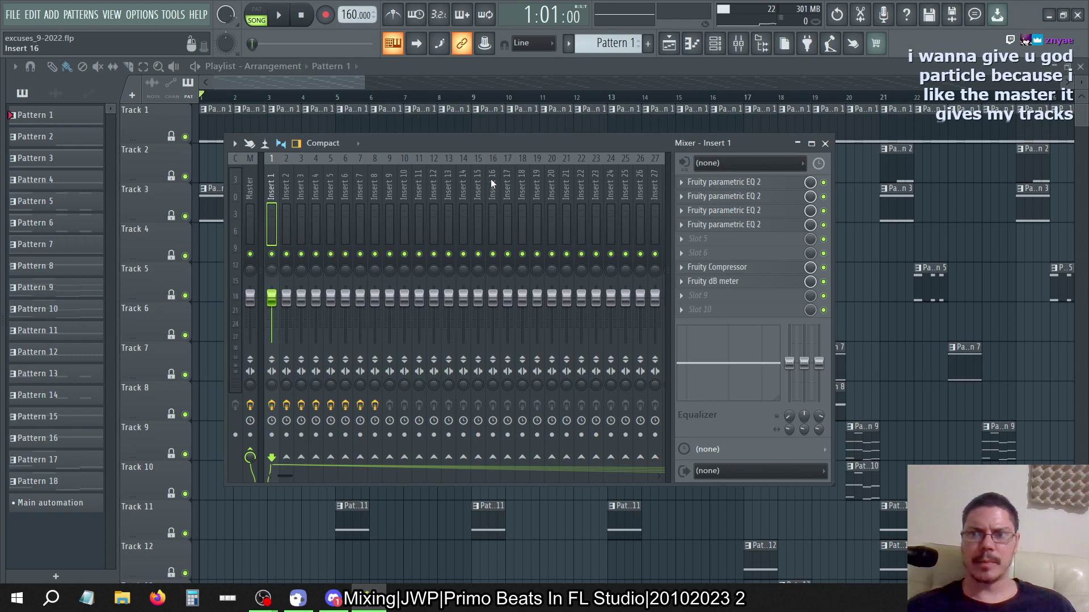
# Open the project db15_5-2023.flp from the Dope Pro folder inside Primo Beats.
pyautogui.click(13, 16)
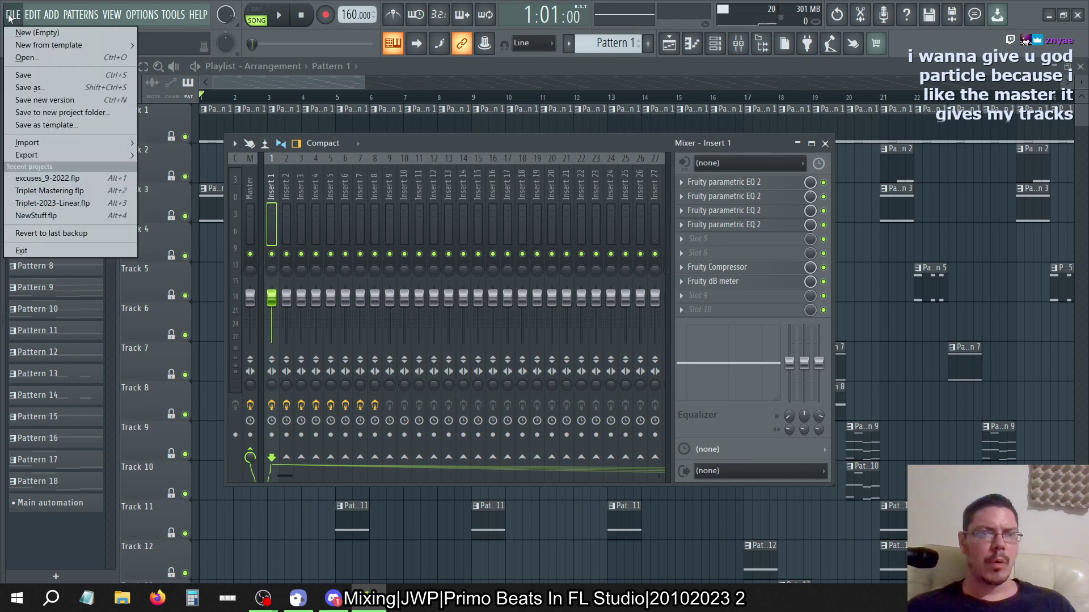
pyautogui.click(15, 21)
pyautogui.click(15, 21)
pyautogui.click(24, 60)
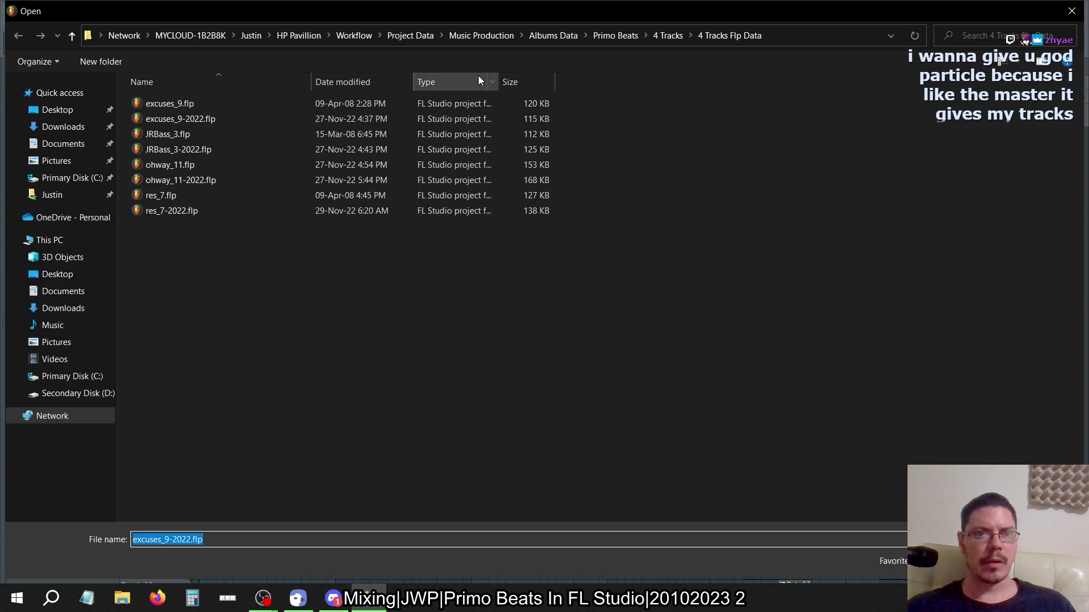
pyautogui.click(663, 39)
pyautogui.click(610, 35)
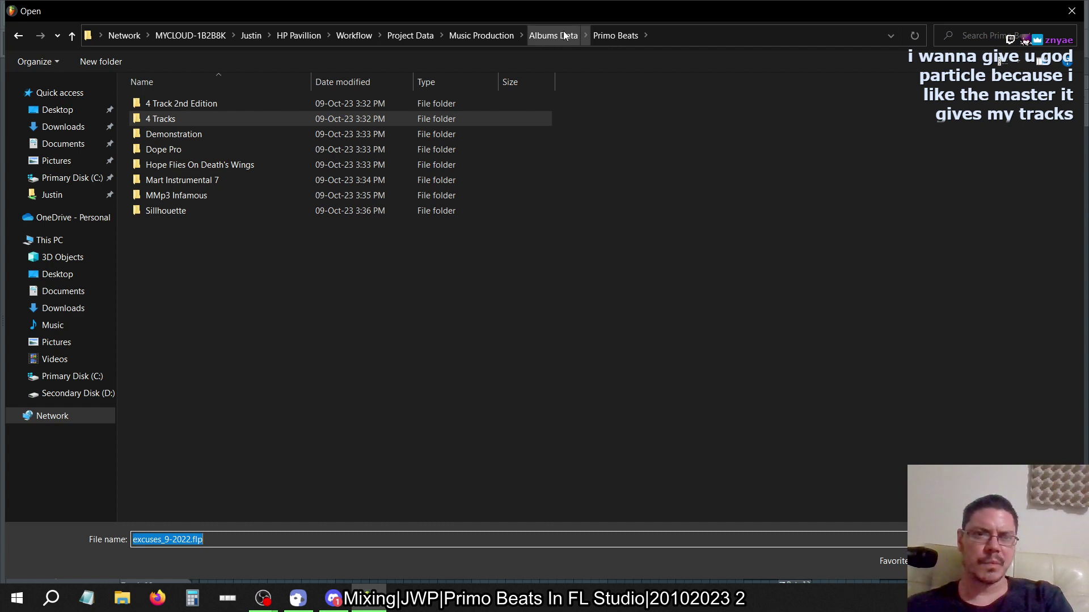
pyautogui.doubleClick(245, 154)
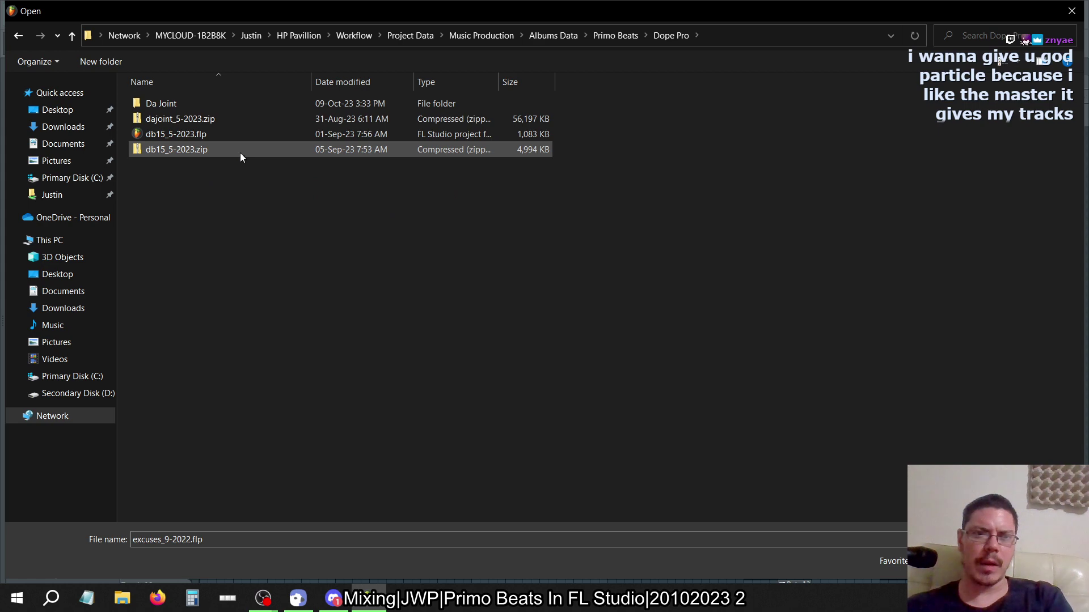
pyautogui.click(226, 141)
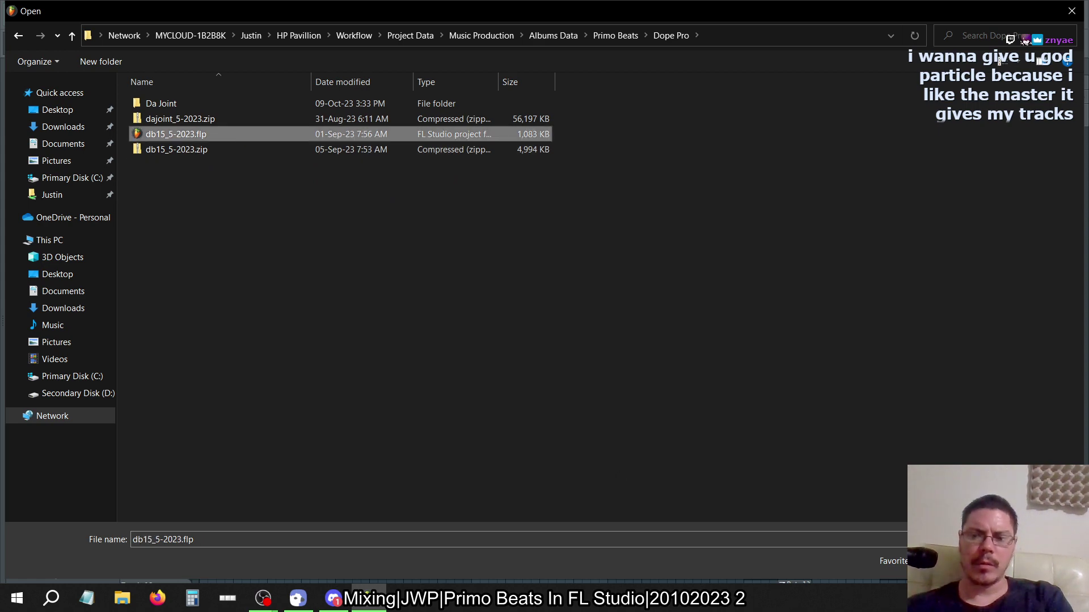
pyautogui.click(976, 561)
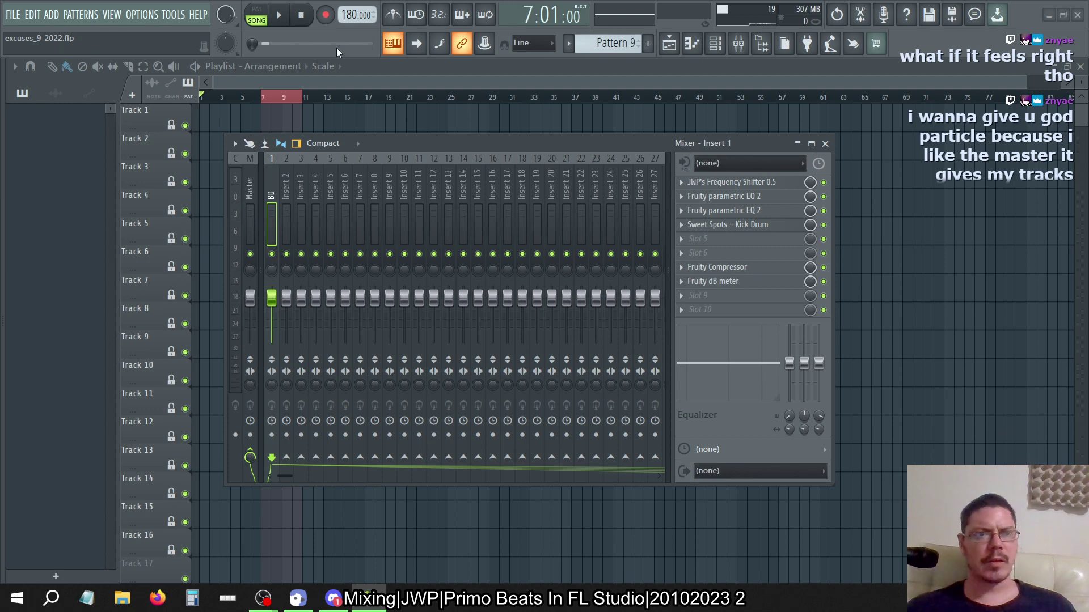
# Inspect the effect slots on the Bass mixer track of db15_5-2023.flp and play the song briefly.
pyautogui.click(583, 369)
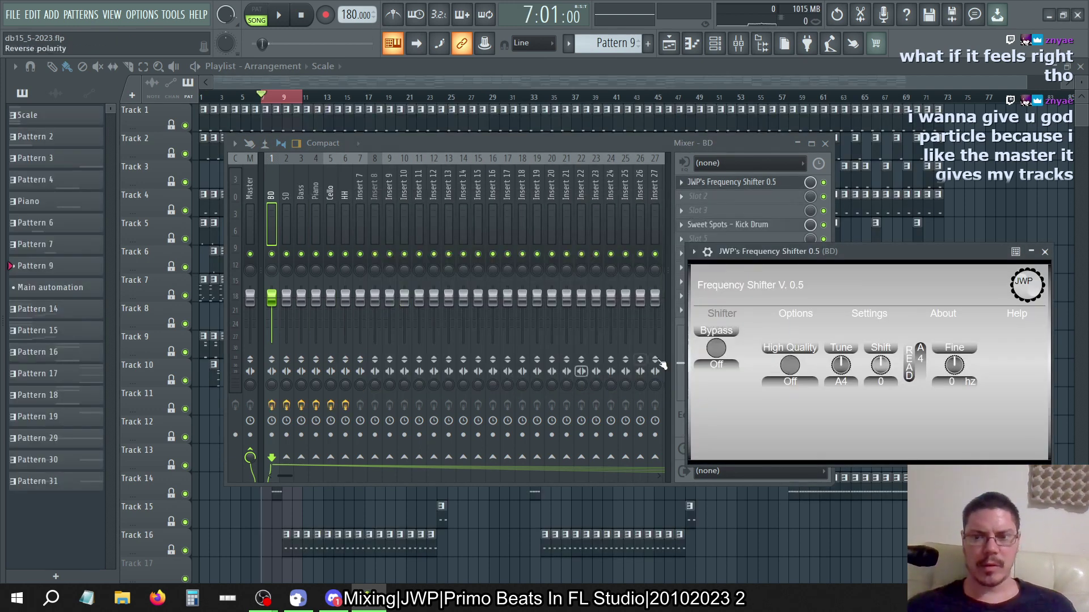
pyautogui.click(507, 193)
pyautogui.click(301, 190)
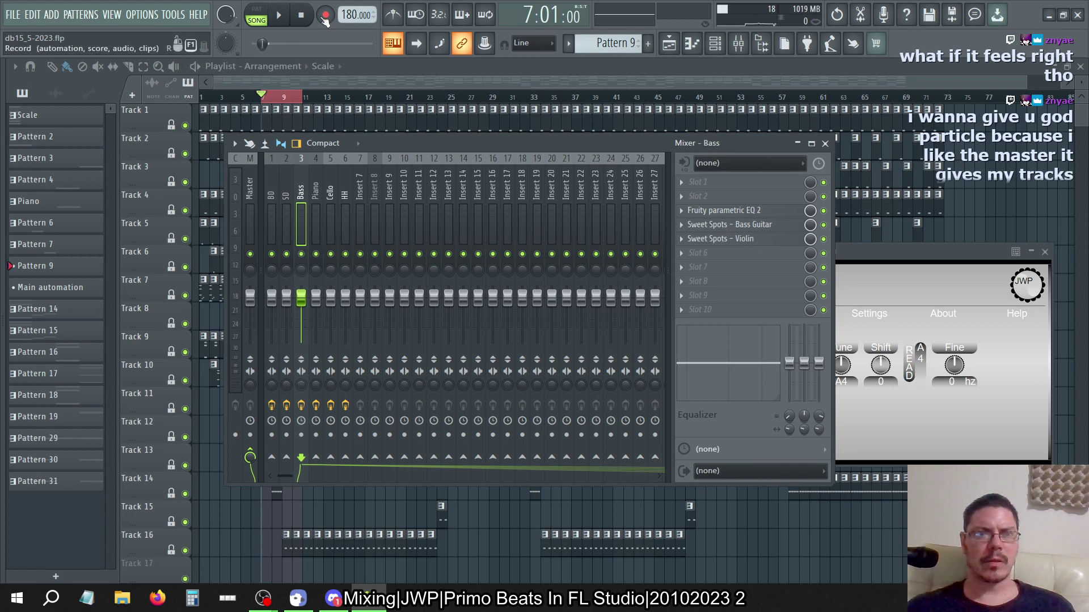
pyautogui.press('space')
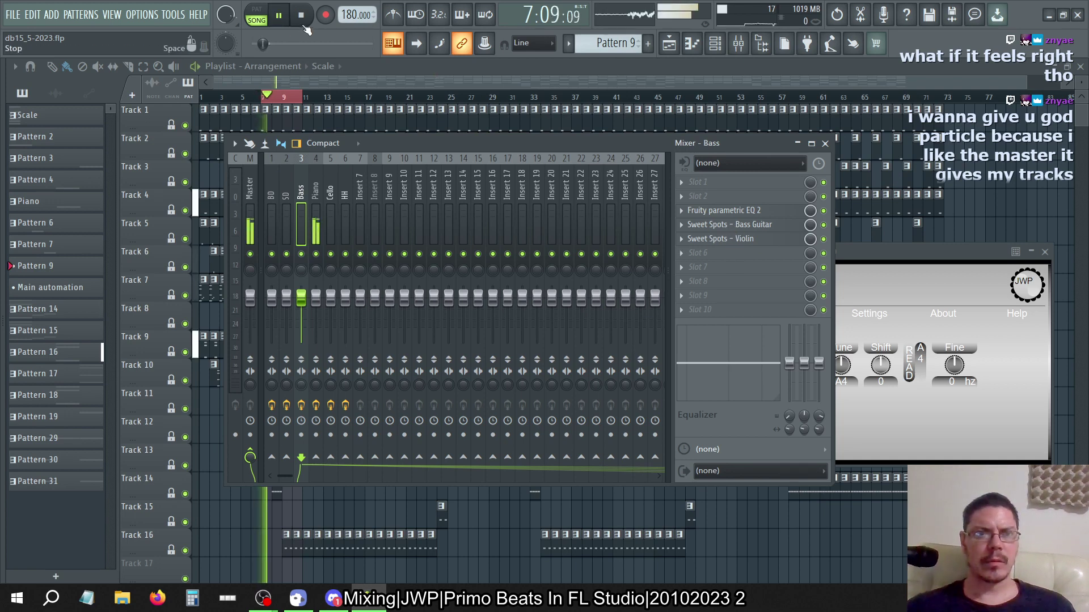
pyautogui.click(302, 23)
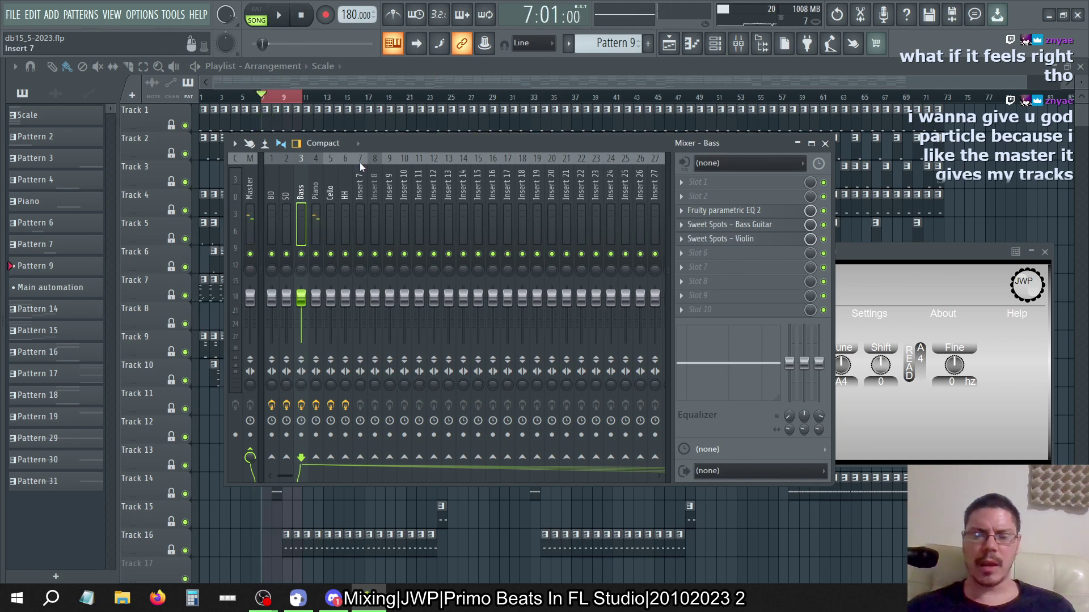
# Bring up the file dialog for opening another project from the Dope Pro folder.
pyautogui.hotkey('alt', 'Tab')
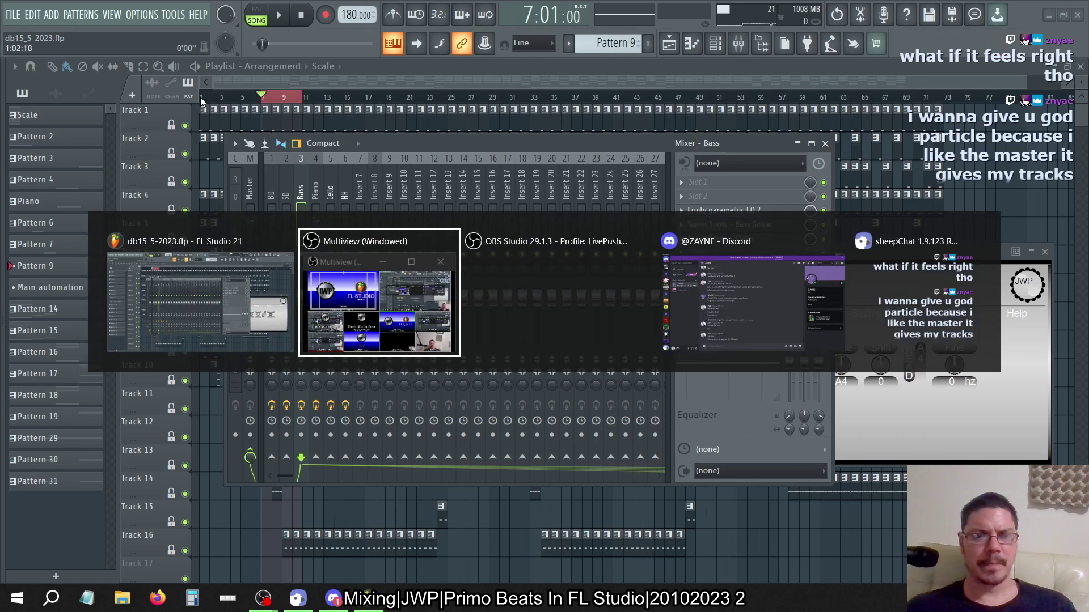
pyautogui.hotkey('alt', 'shift', 'Tab')
pyautogui.click(15, 16)
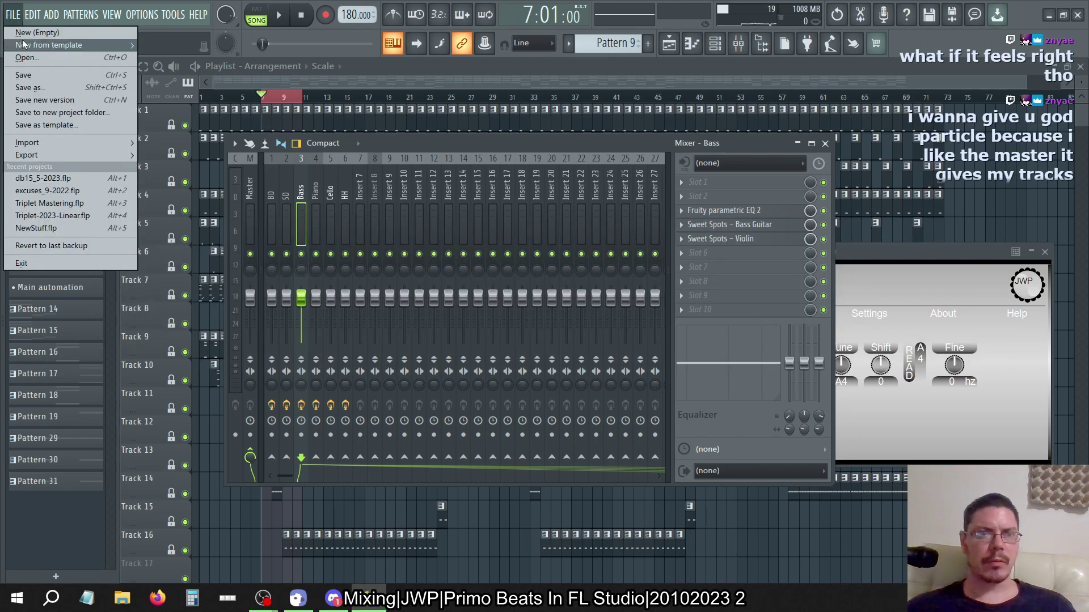
pyautogui.click(26, 57)
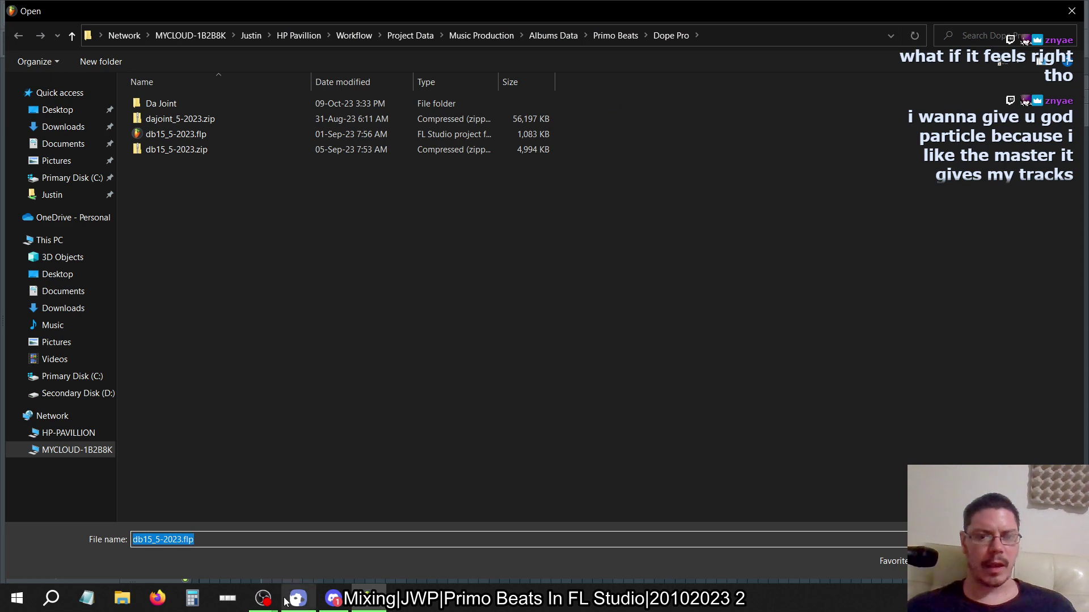
# Switch to Firefox, search the web for "kush audio" and open the Kush Audio website.
pyautogui.click(165, 596)
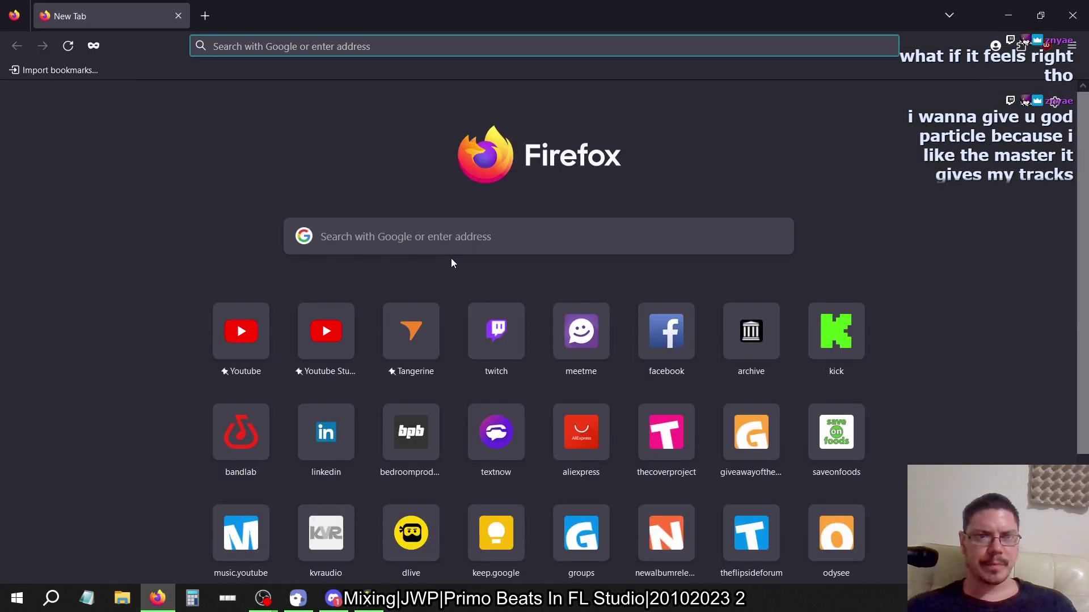
pyautogui.write('kush ')
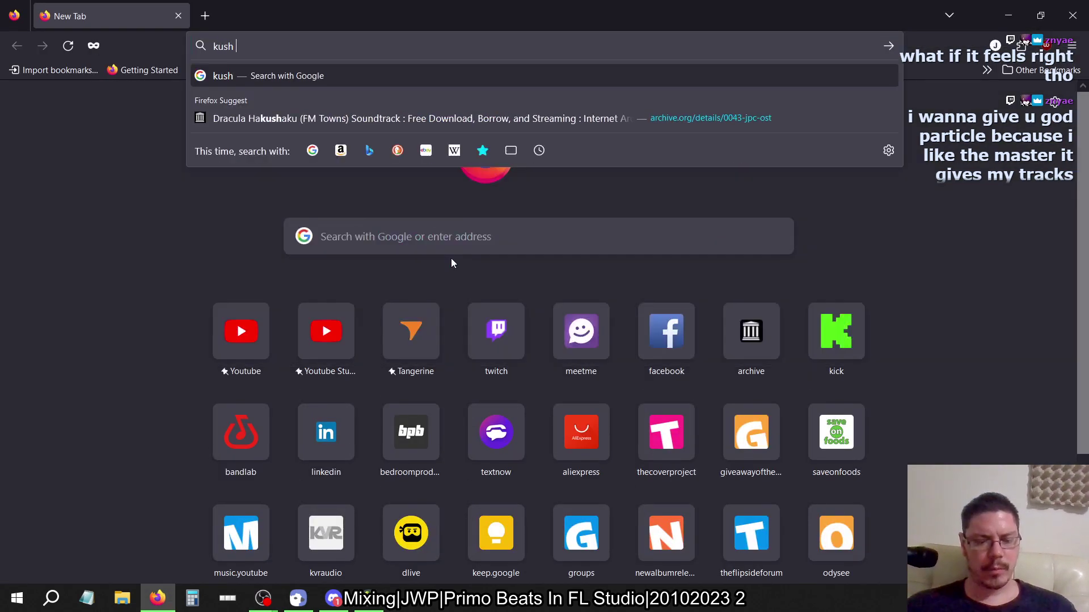
pyautogui.write('audio')
pyautogui.press('Return')
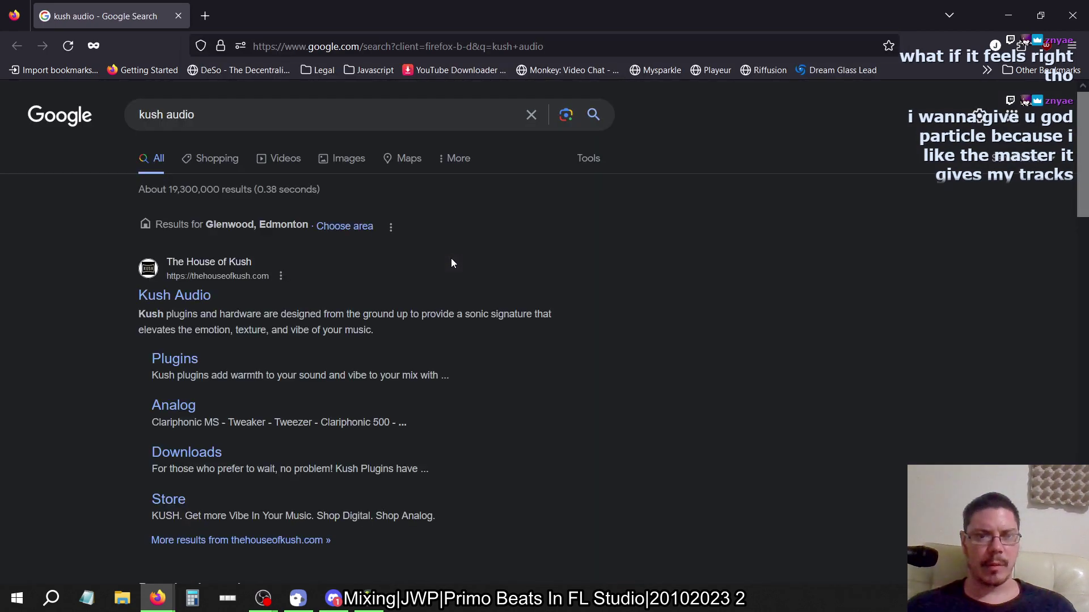
pyautogui.click(208, 296)
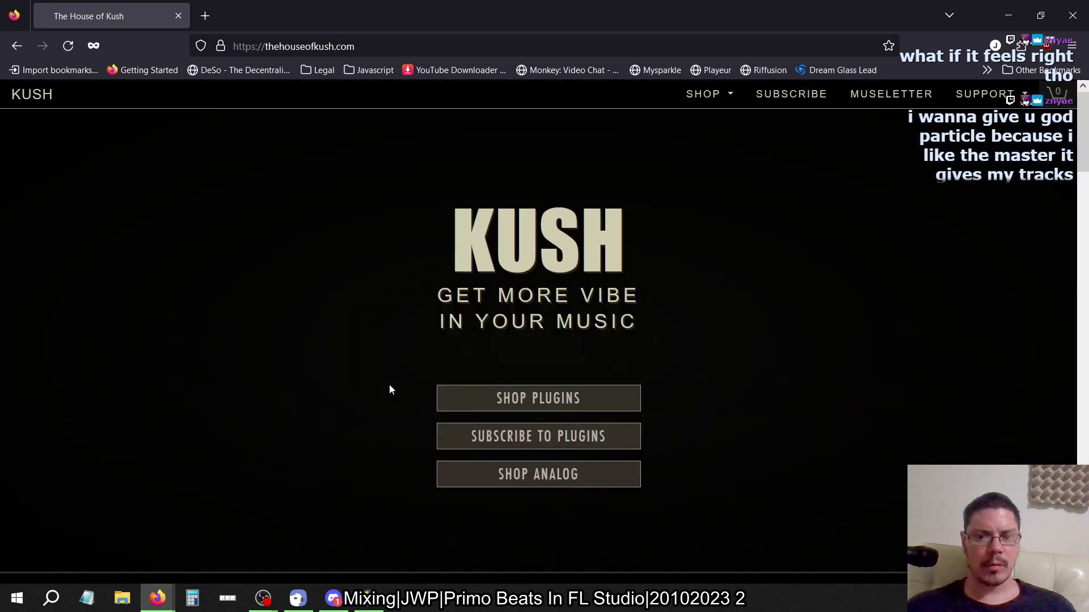
# Dismiss the newsletter sign-up and look over the plugin bundle, popular plugins and analog gear on the Kush home page.
pyautogui.scroll(-2, 480, 287)
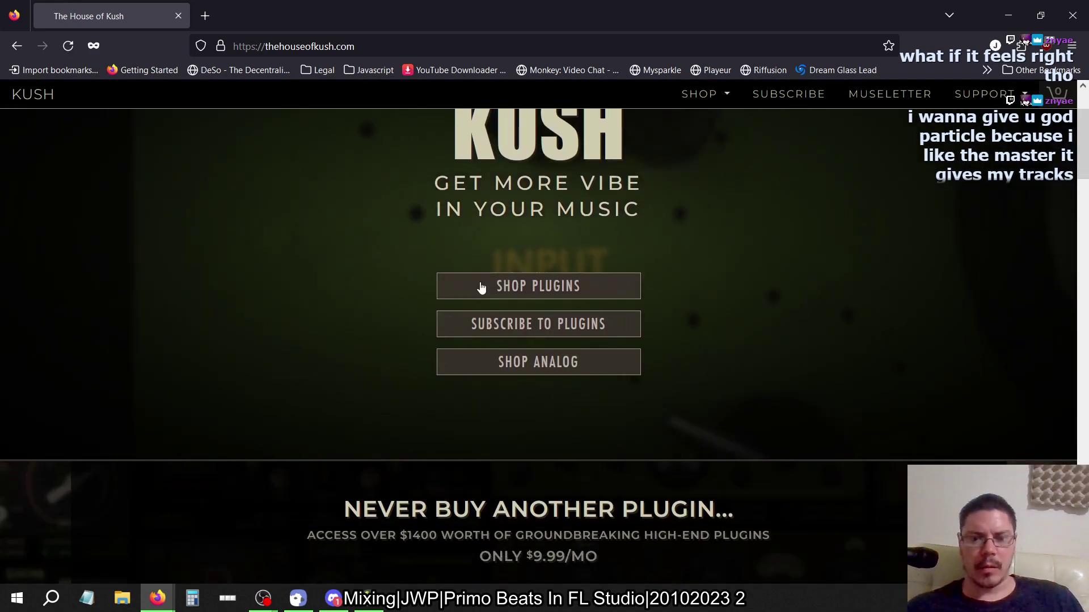
pyautogui.scroll(-5, 481, 288)
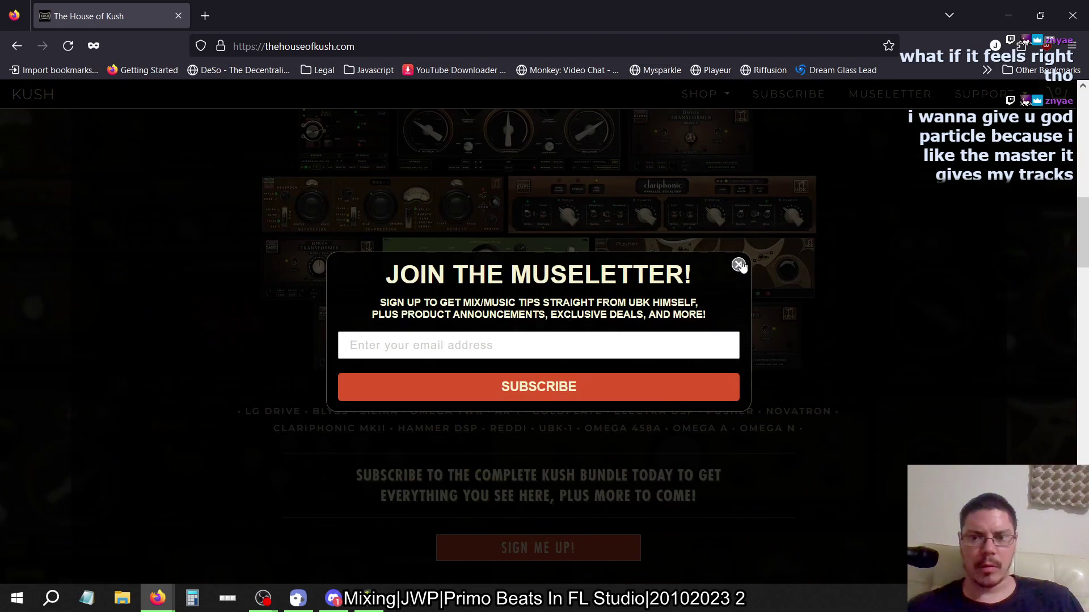
pyautogui.click(739, 264)
pyautogui.scroll(3, 859, 320)
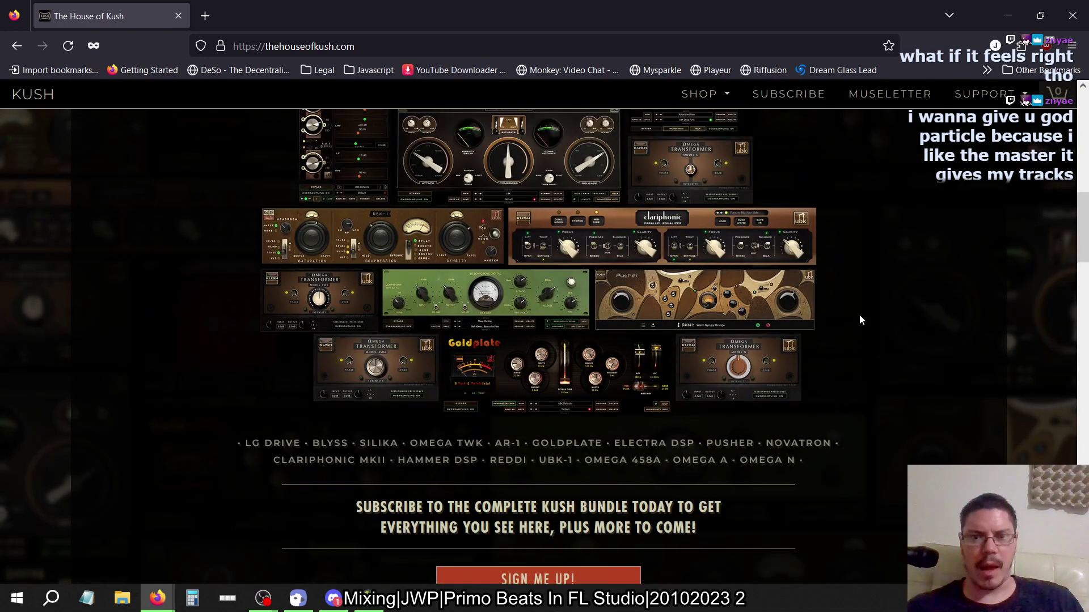
pyautogui.scroll(-4, 859, 320)
pyautogui.scroll(-4, 859, 320)
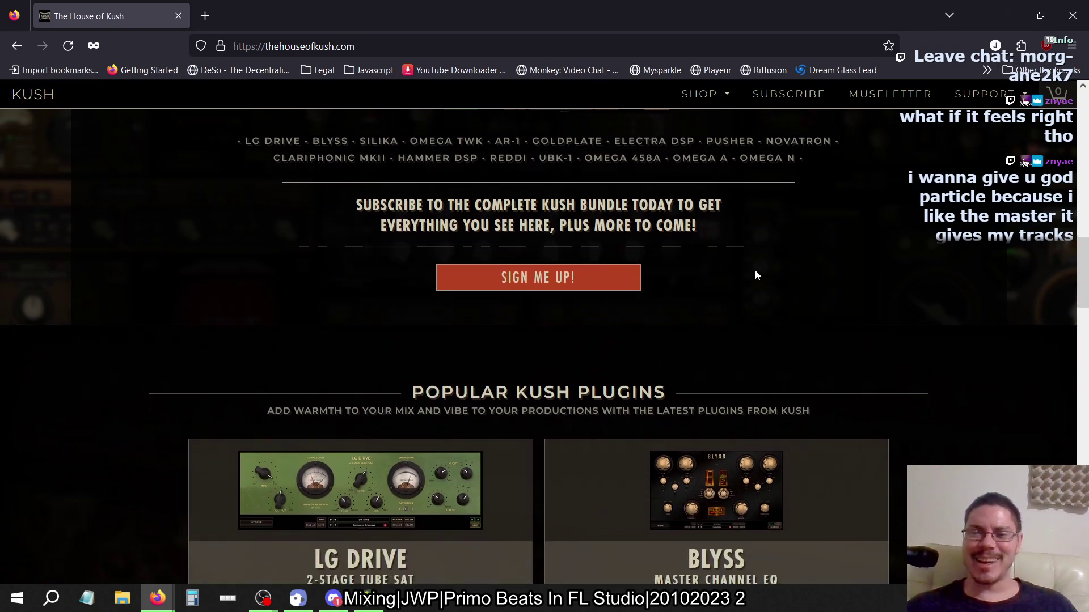
pyautogui.scroll(-5, 755, 275)
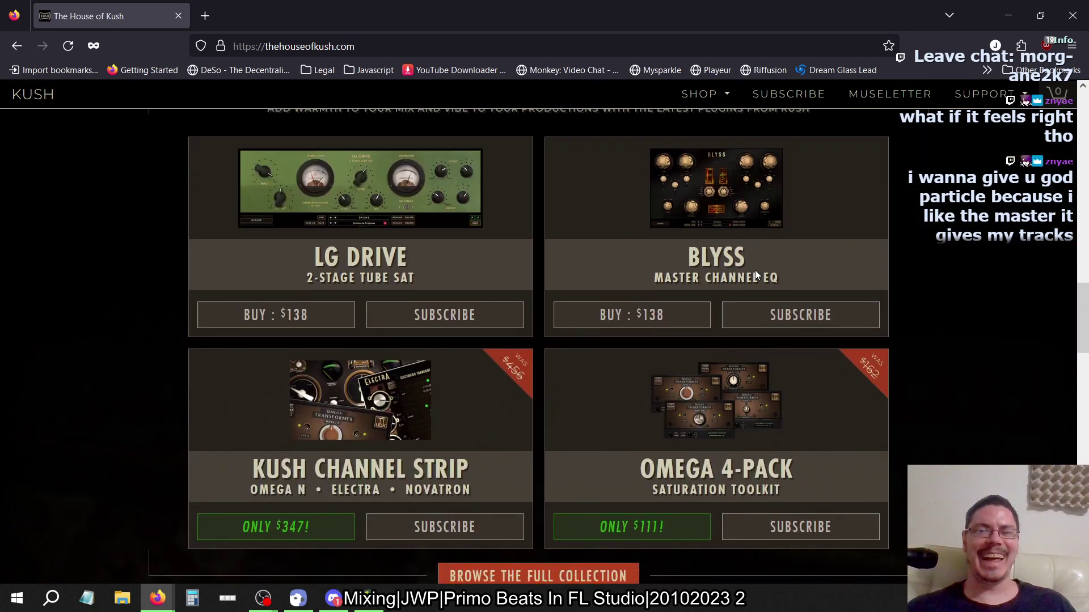
pyautogui.scroll(-3, 755, 275)
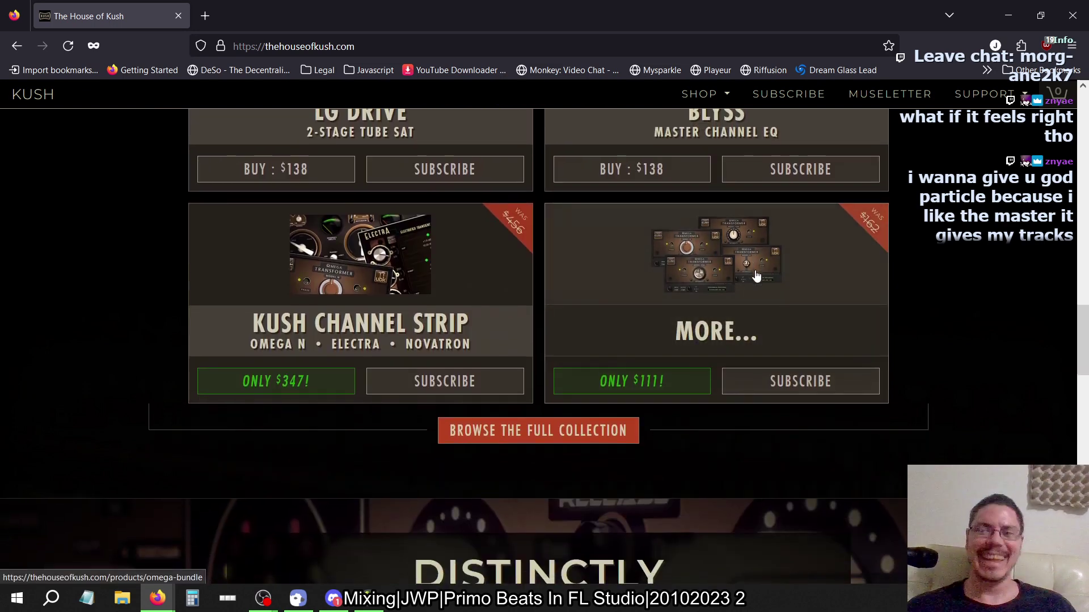
pyautogui.scroll(-3, 756, 275)
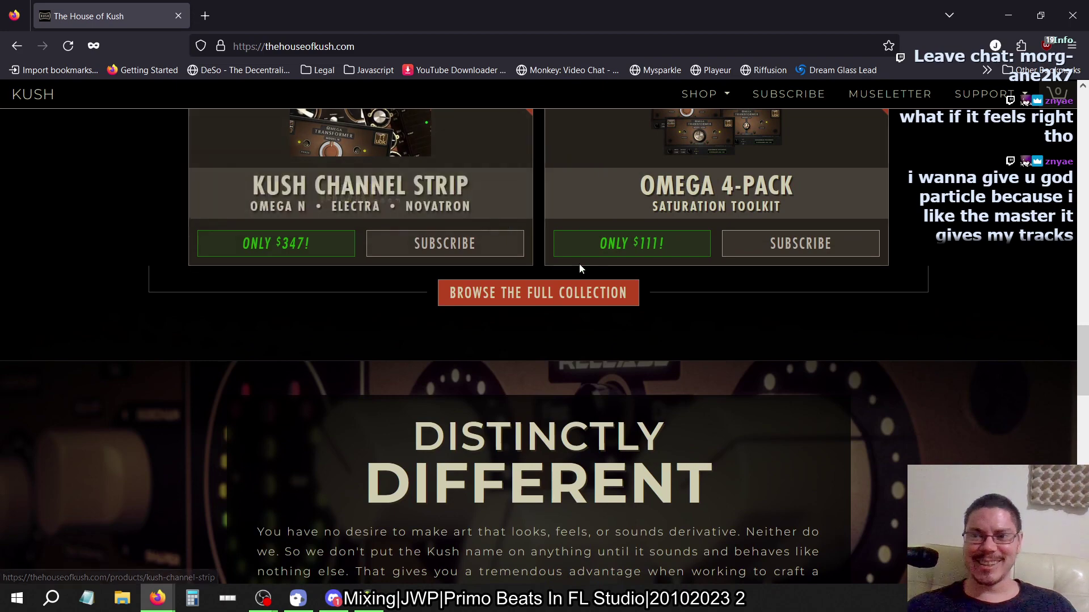
pyautogui.scroll(-15, 781, 298)
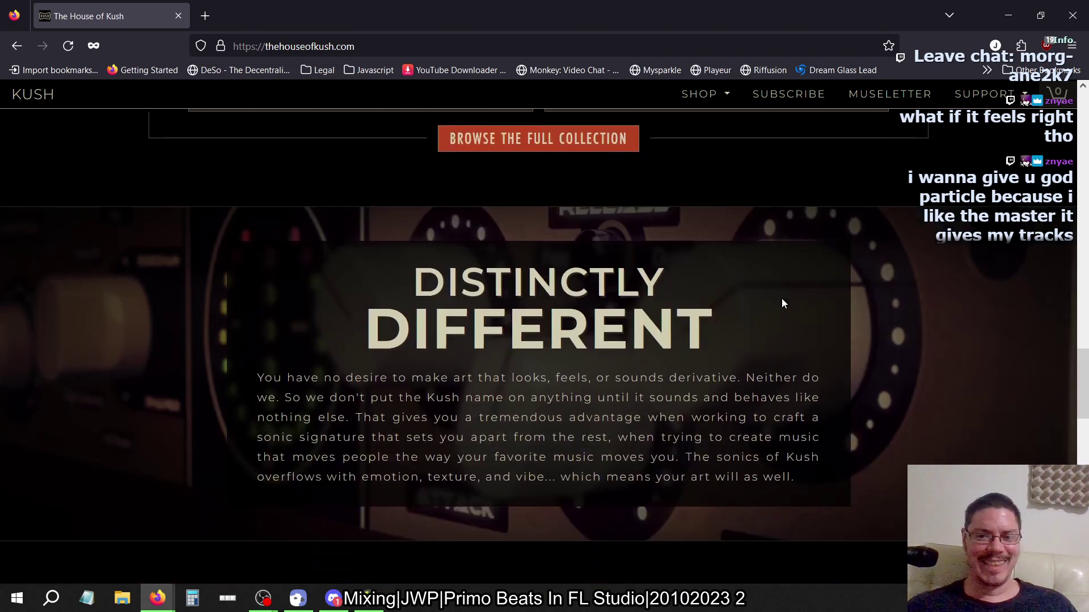
pyautogui.scroll(-1, 782, 303)
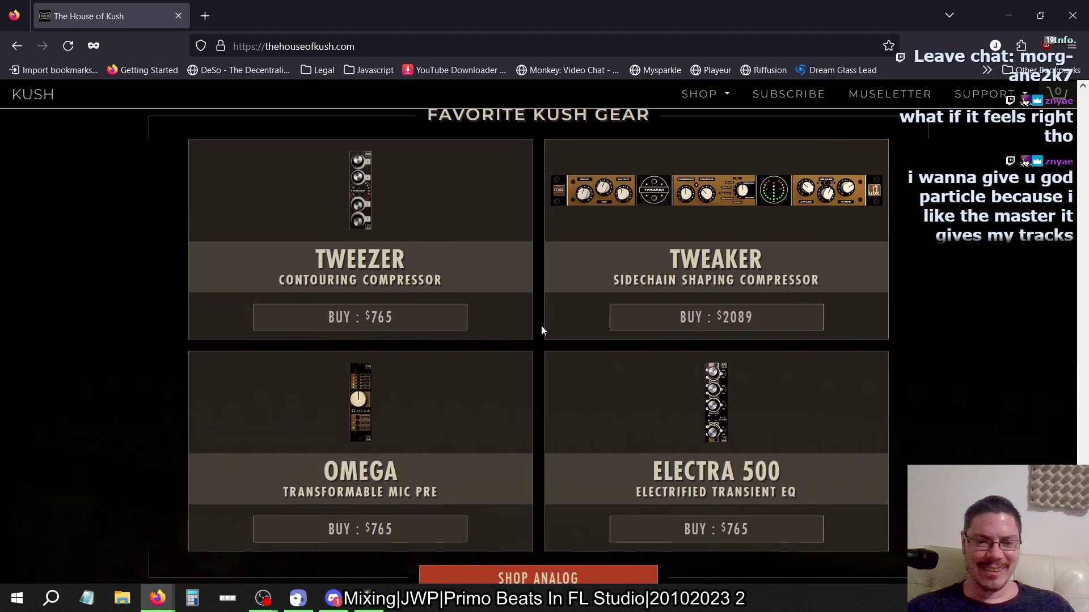
pyautogui.scroll(-6, 541, 326)
pyautogui.scroll(15, 541, 326)
pyautogui.scroll(10, 540, 326)
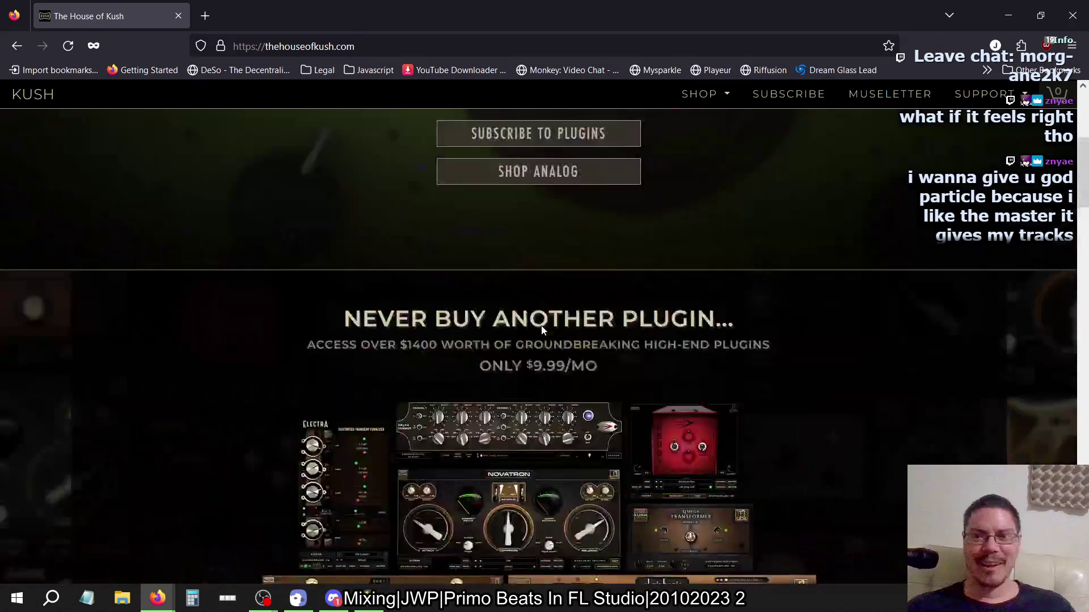
# Open the shop's Kush Plugins collection and go to the subscription page for the full bundle.
pyautogui.click(706, 94)
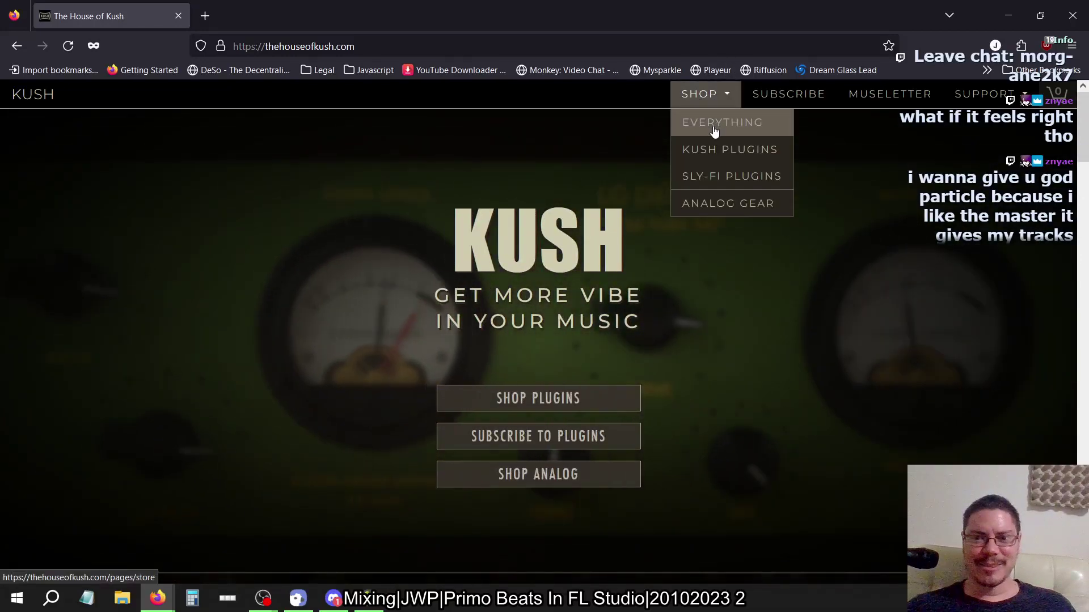
pyautogui.click(713, 150)
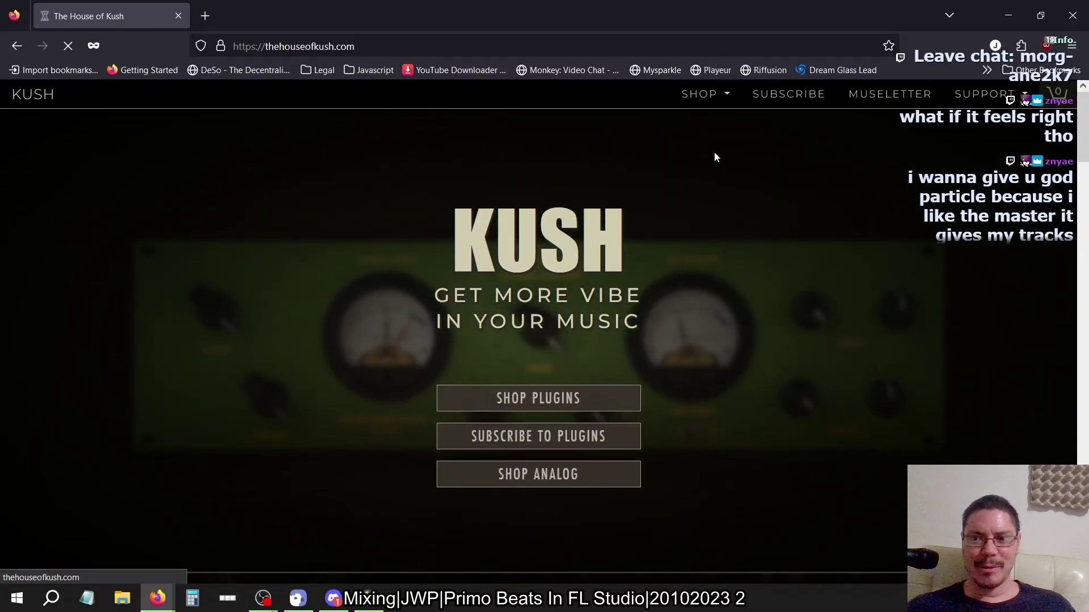
pyautogui.scroll(-3, 651, 234)
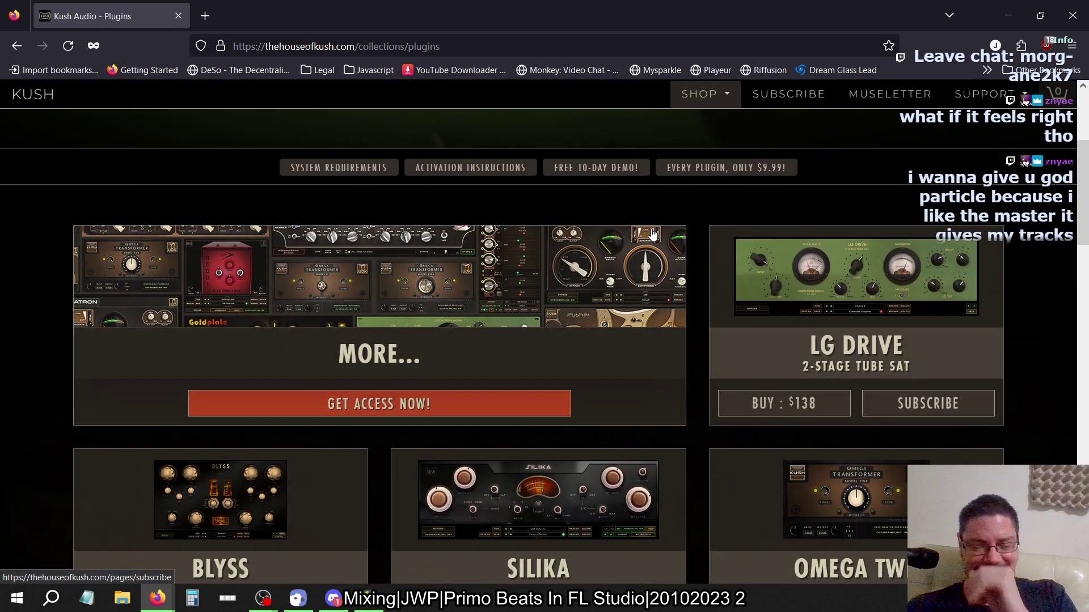
pyautogui.click(413, 359)
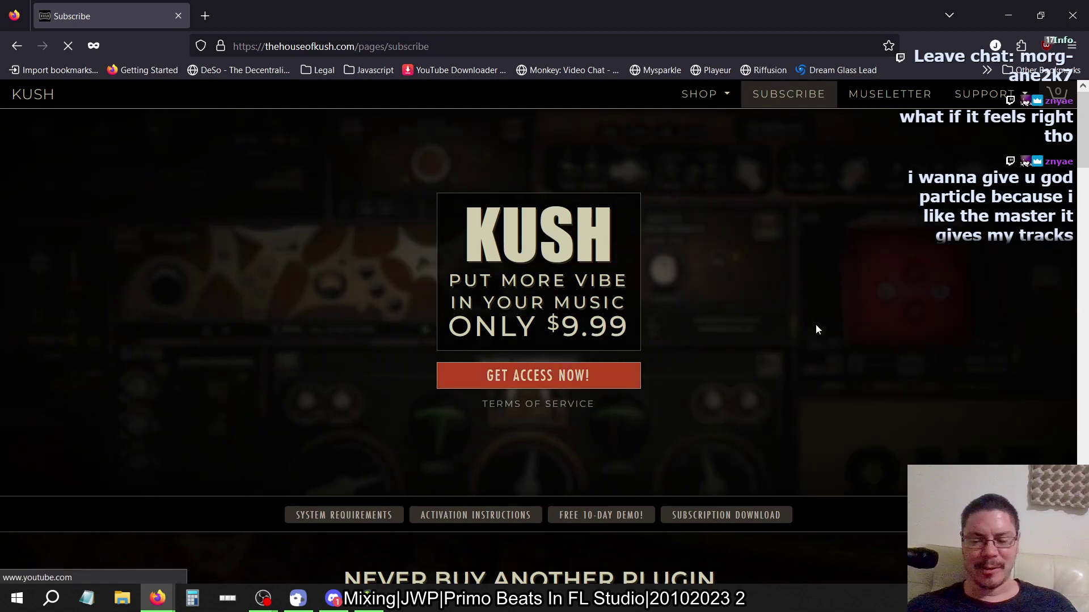
# Examine the subscription page's bundled plugins, its plugin demo videos and the Sly-Fi Total Access add-on.
pyautogui.scroll(-6, 816, 325)
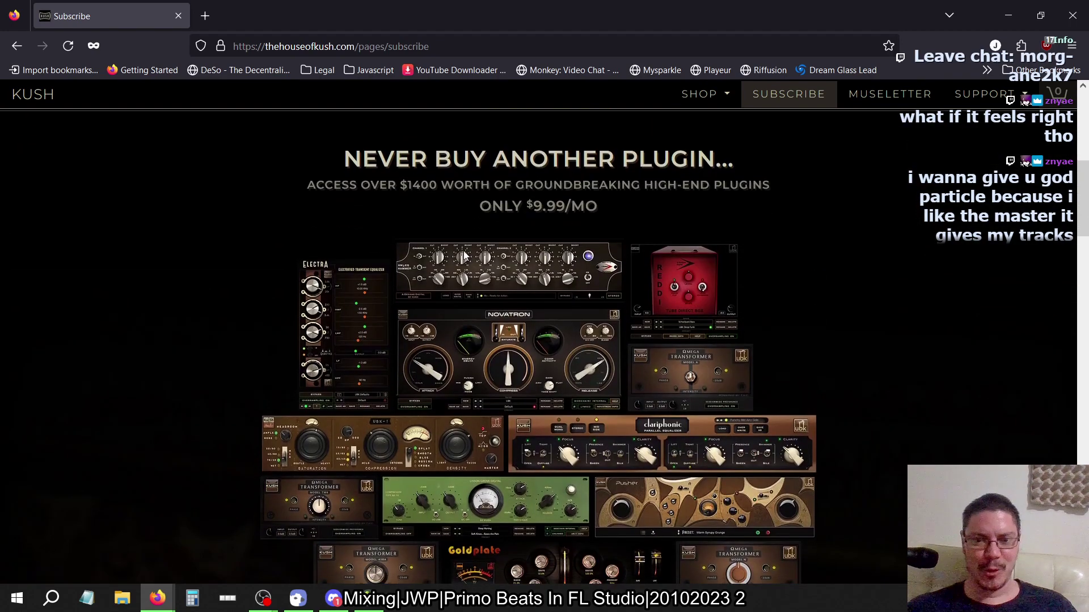
pyautogui.scroll(-1, 467, 363)
pyautogui.scroll(-2, 468, 363)
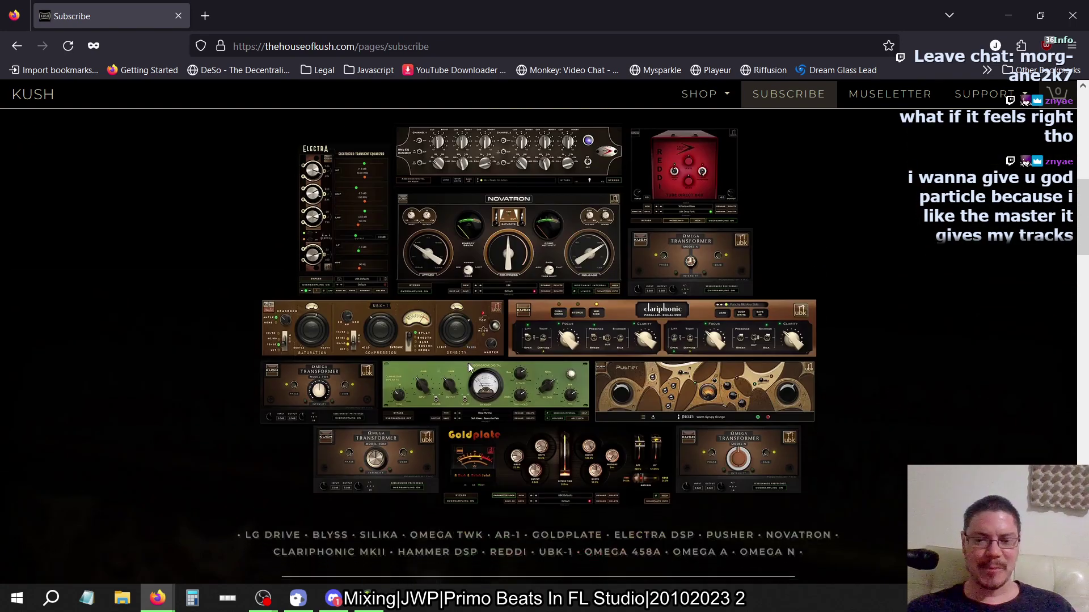
pyautogui.scroll(3, 476, 362)
pyautogui.scroll(-2, 486, 361)
pyautogui.scroll(-9, 486, 361)
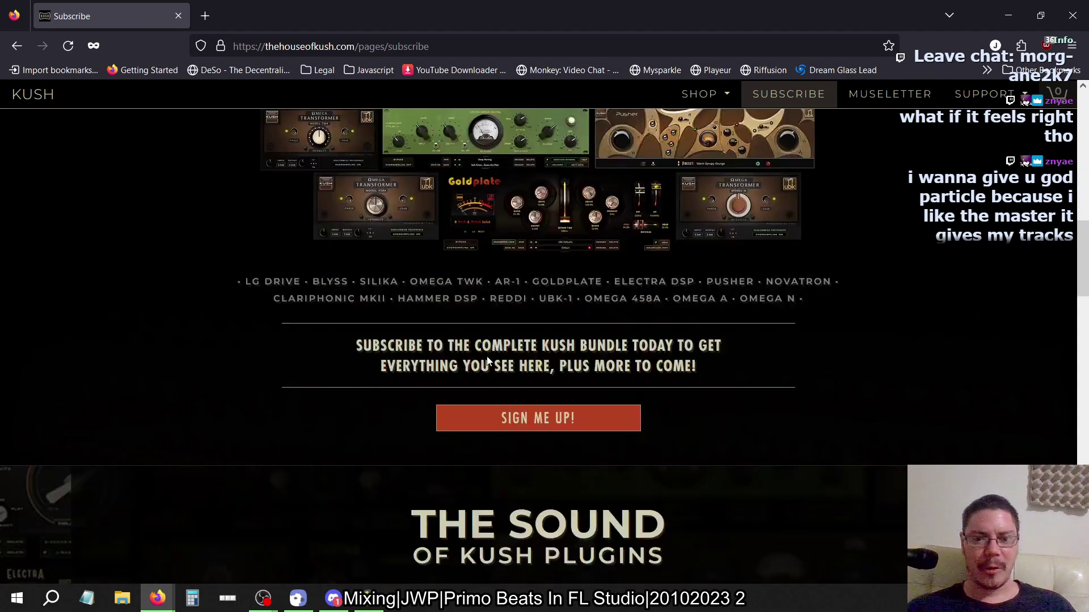
pyautogui.scroll(-14, 486, 362)
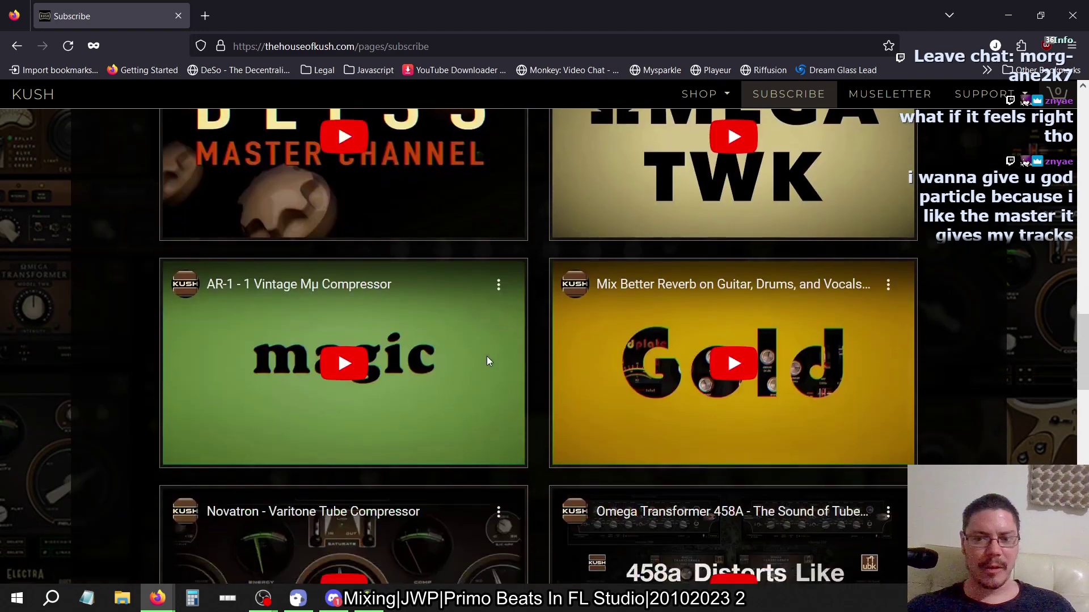
pyautogui.scroll(-1, 487, 361)
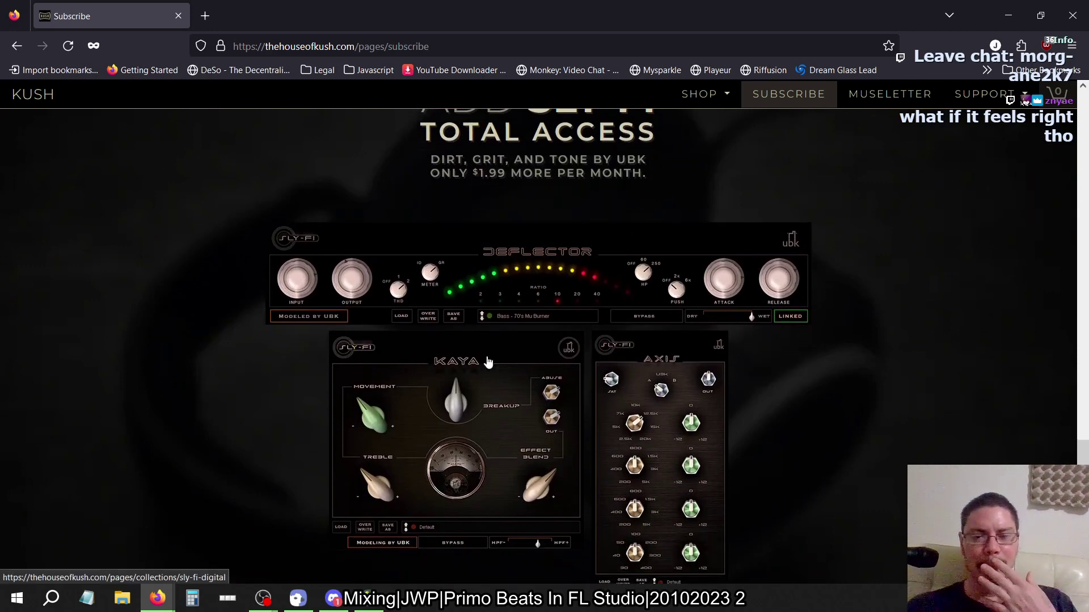
# Examine the controls of the Sly-Fi Deflector, Kaya and Axis plugins close up.
pyautogui.keyDown('ctrl'); pyautogui.scroll(5, 500, 299); pyautogui.keyUp('ctrl')
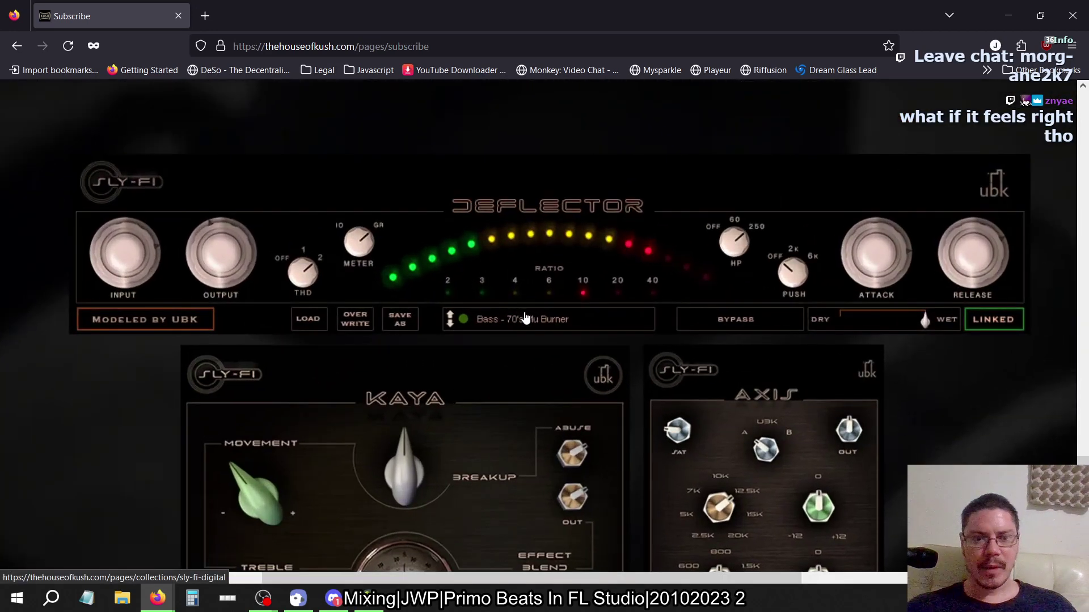
pyautogui.scroll(-2, 525, 318)
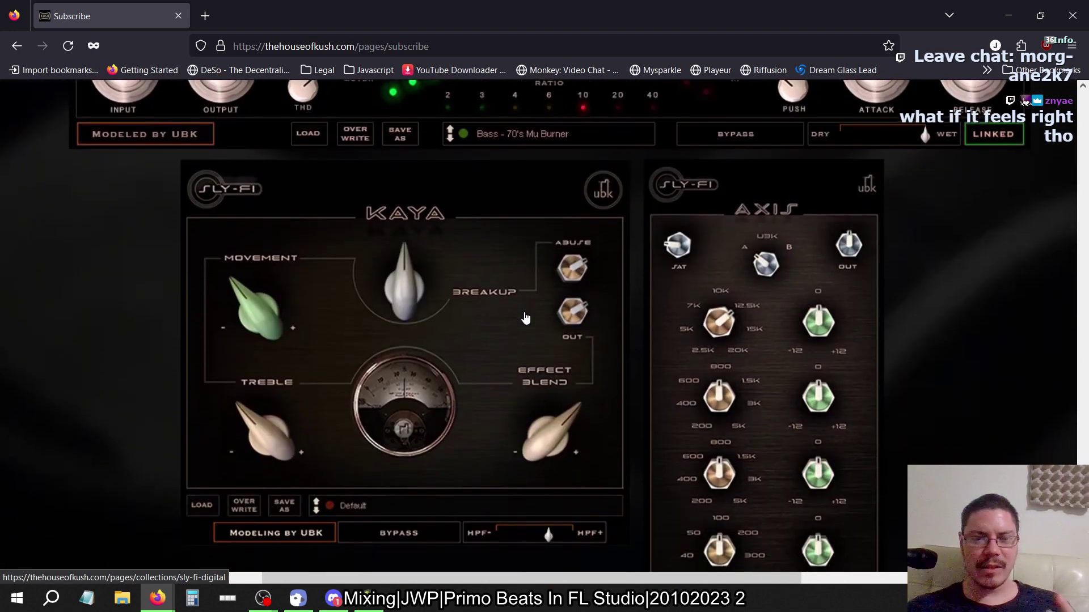
pyautogui.scroll(-1, 525, 317)
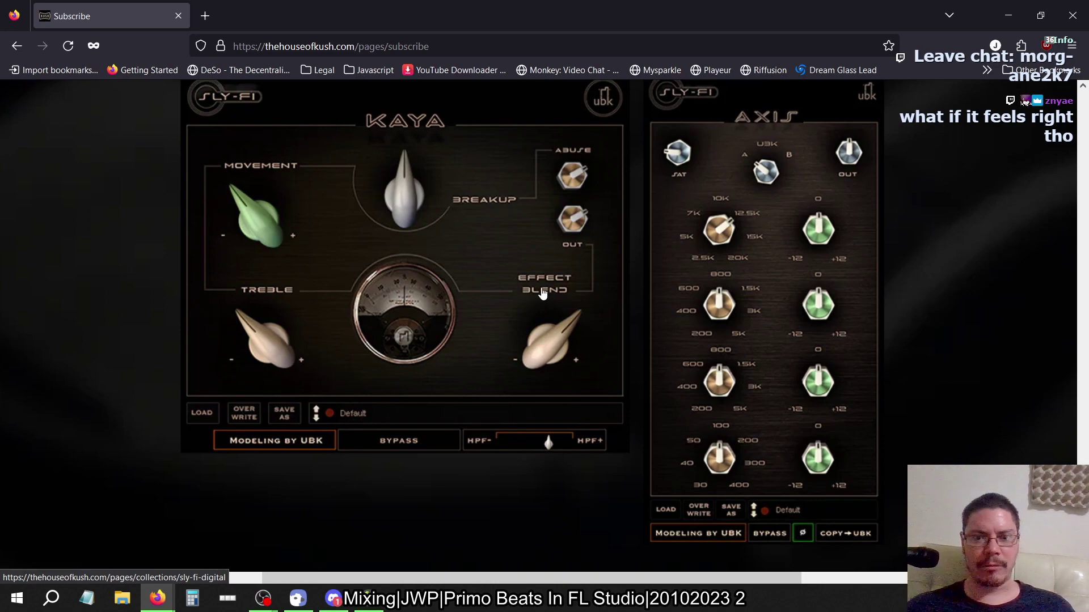
pyautogui.scroll(-5, 559, 329)
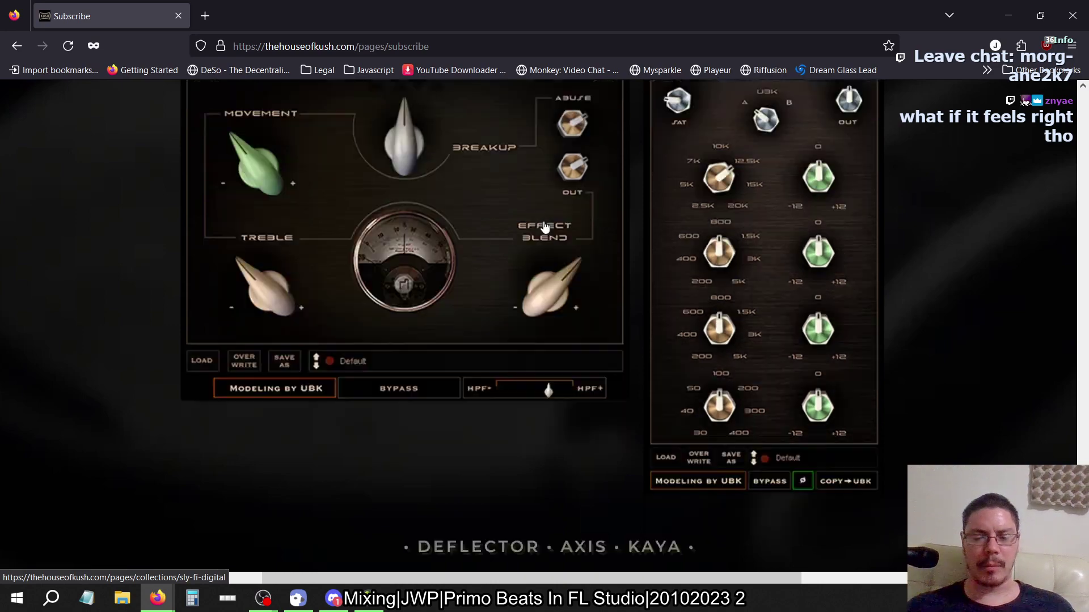
pyautogui.scroll(7, 605, 309)
pyautogui.scroll(3, 604, 309)
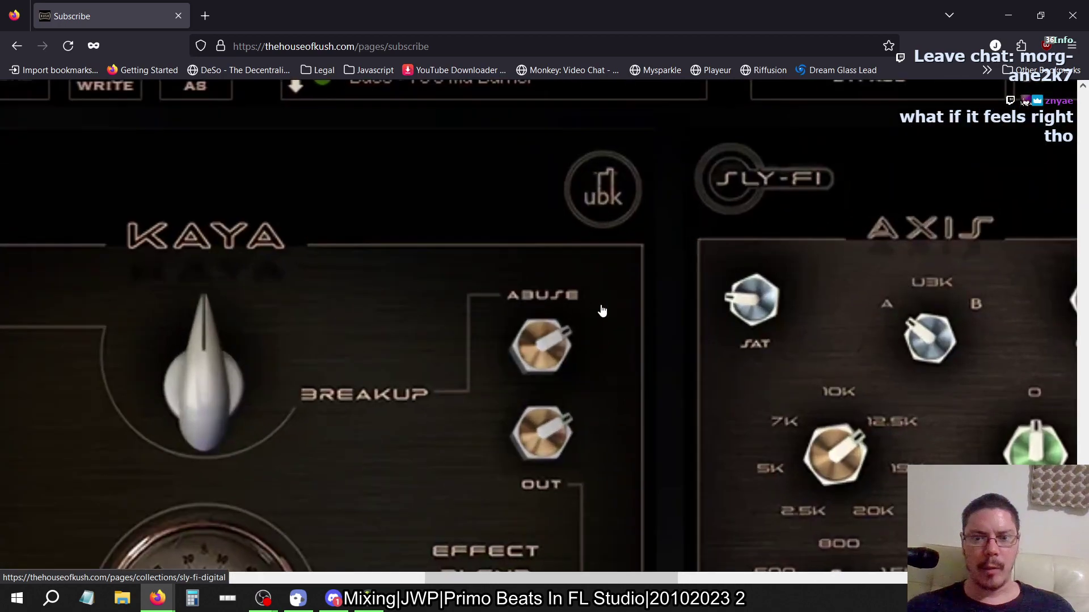
# Look over the Sly-Fi plugins again and return to the demo videos on the subscription page.
pyautogui.scroll(-3, 553, 475)
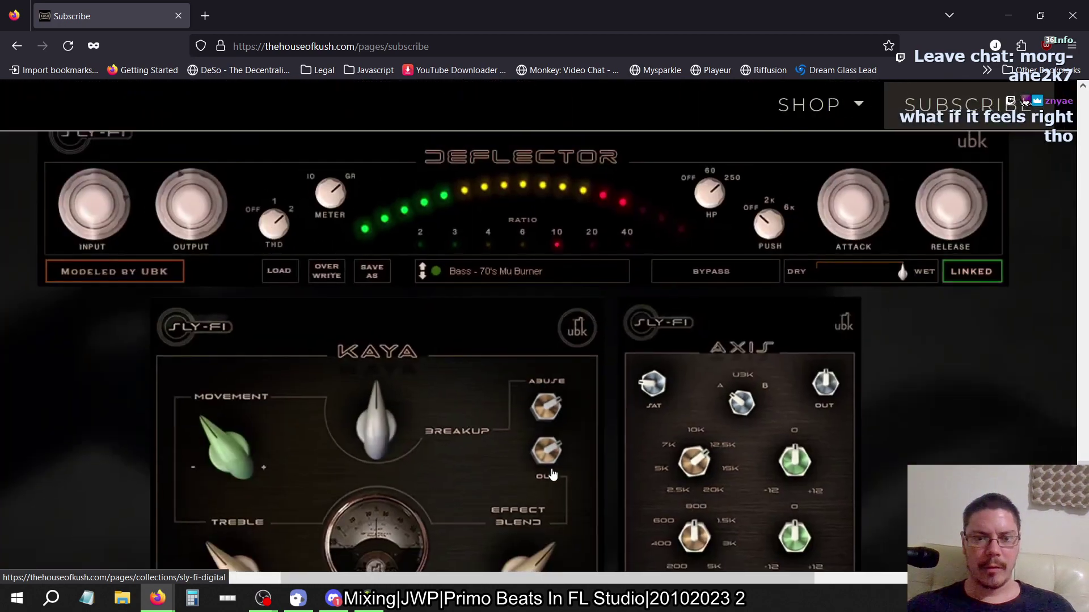
pyautogui.scroll(5, 560, 409)
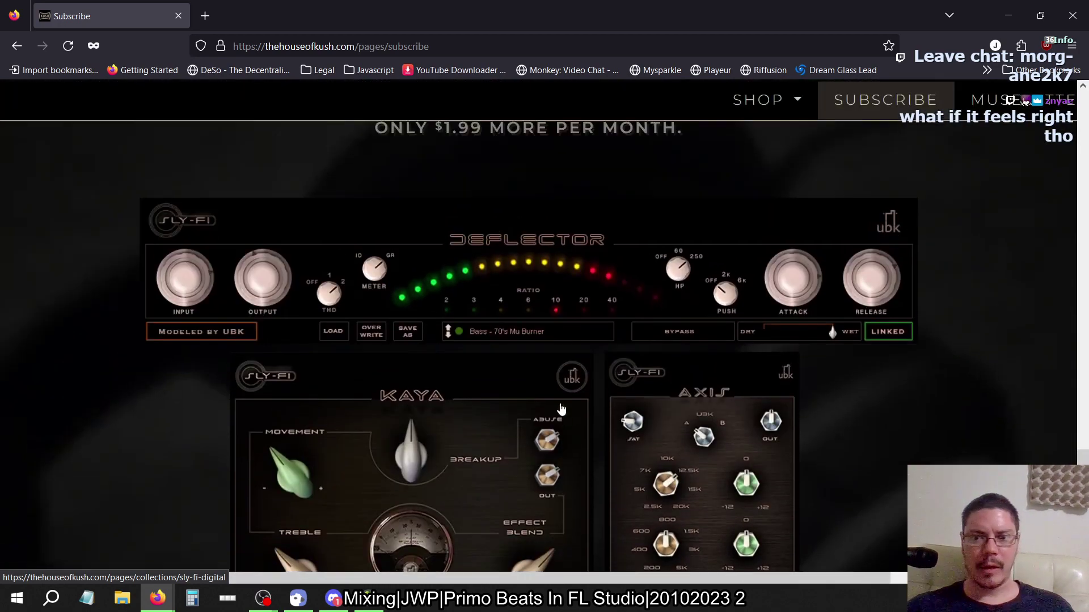
pyautogui.scroll(-6, 560, 409)
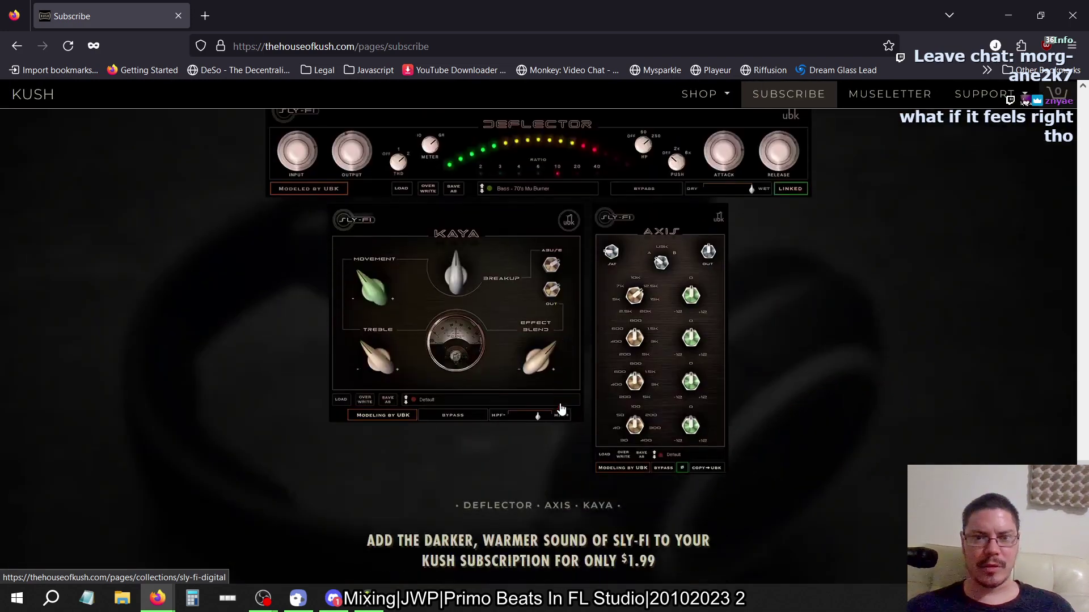
pyautogui.scroll(10, 562, 408)
pyautogui.scroll(3, 810, 136)
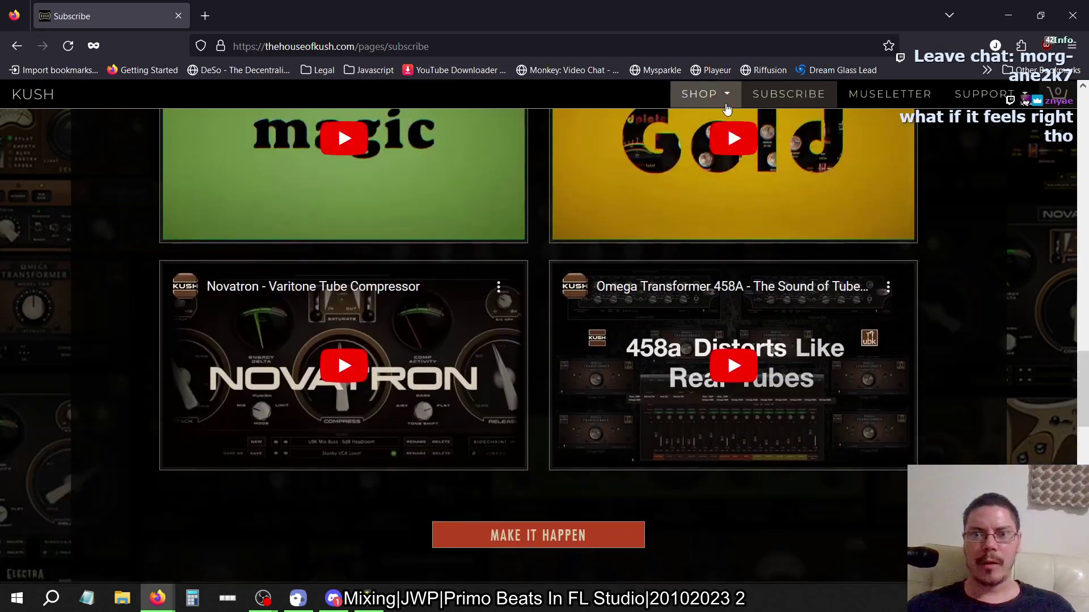
# Reopen the shop's Kush Plugins collection and look over the first plugins offered beside the complete bundle.
pyautogui.click(716, 105)
pyautogui.click(709, 95)
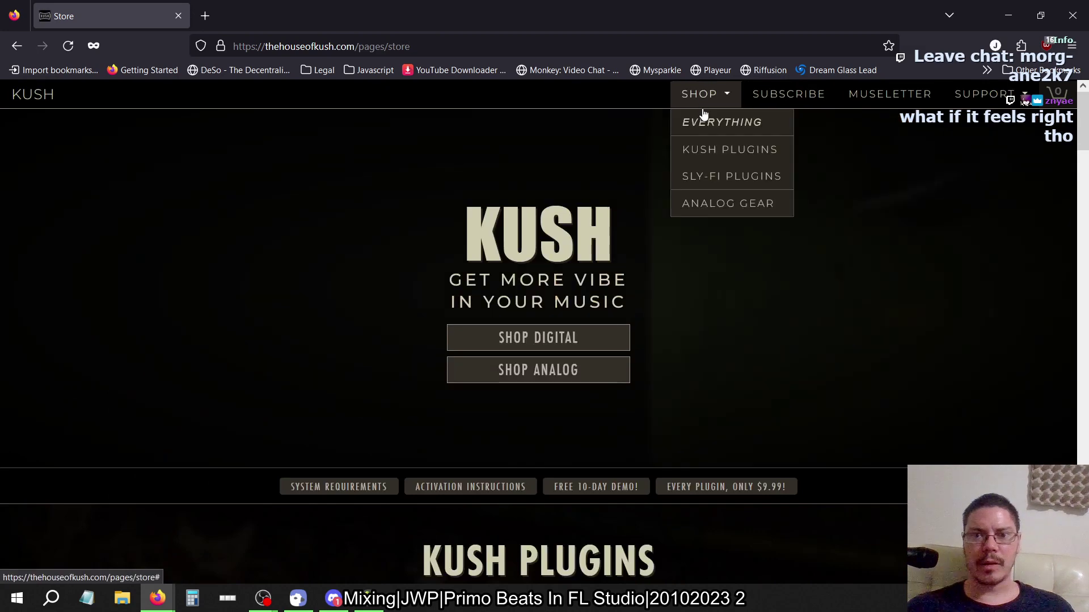
pyautogui.click(703, 151)
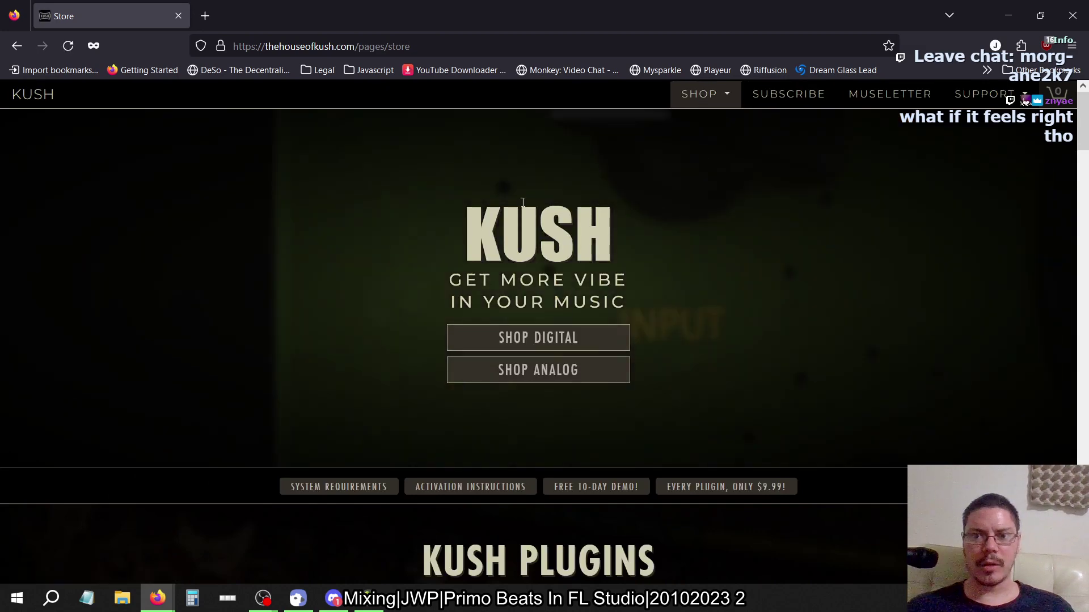
pyautogui.scroll(-2, 397, 216)
pyautogui.scroll(-3, 396, 218)
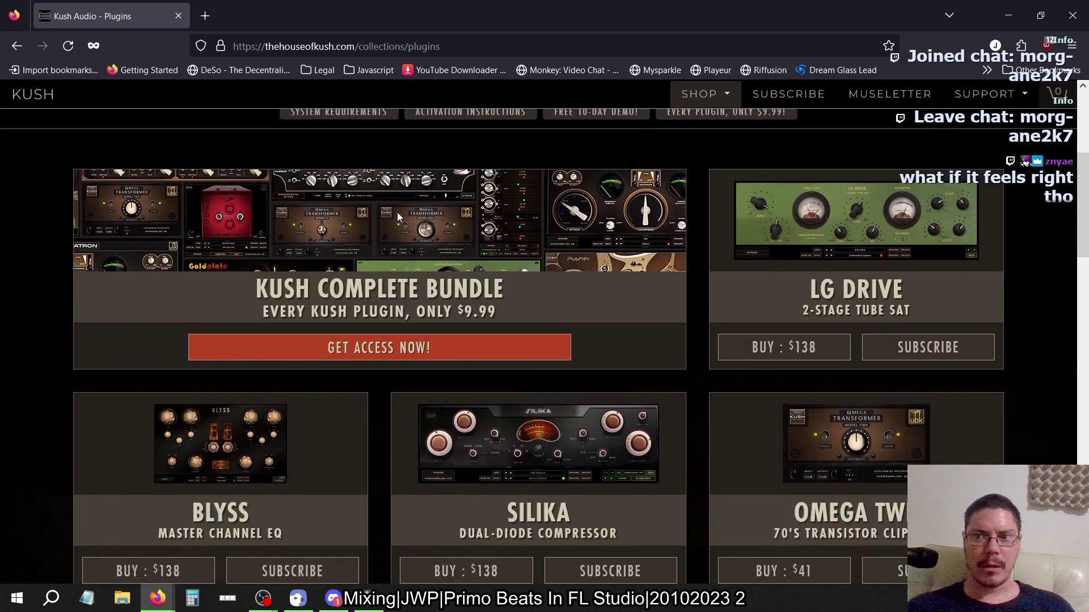
pyautogui.scroll(-2, 359, 240)
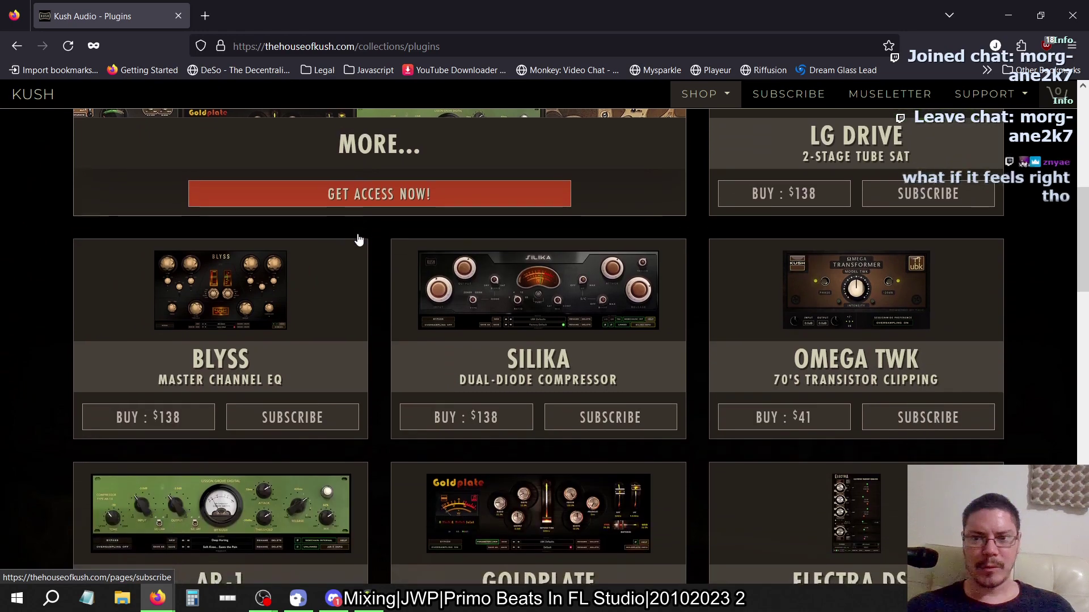
pyautogui.scroll(2, 870, 188)
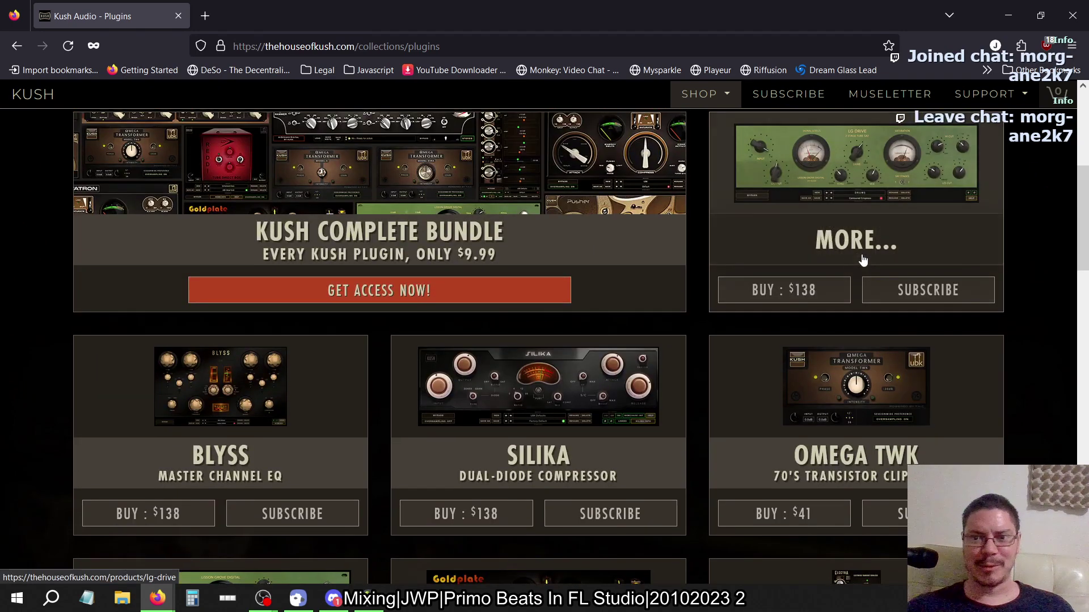
# Open the LG Drive product page and examine the plugin's controls close up.
pyautogui.click(752, 222)
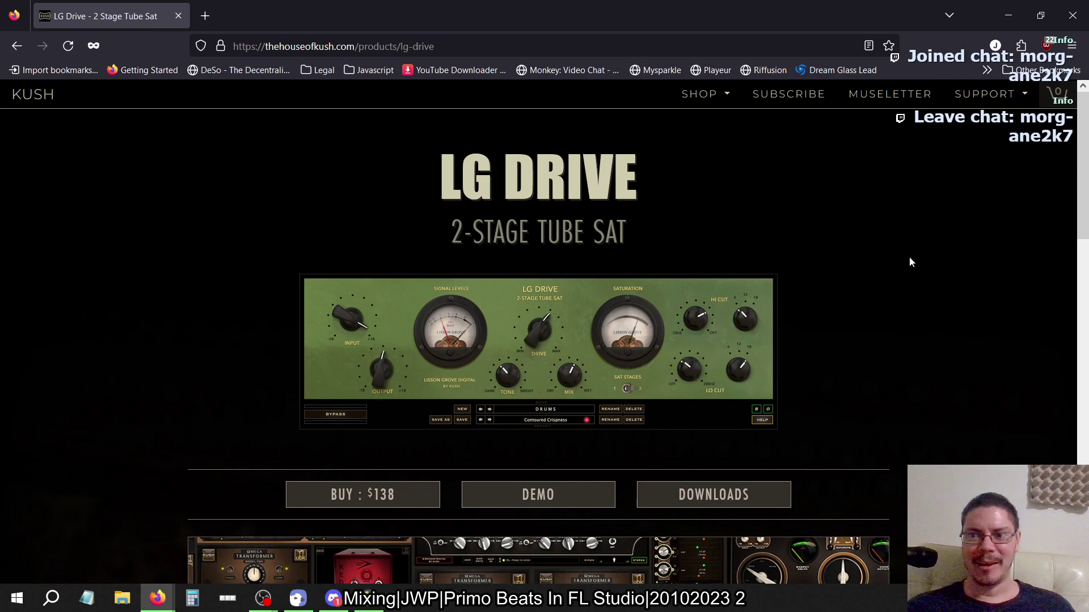
pyautogui.scroll(-3, 841, 278)
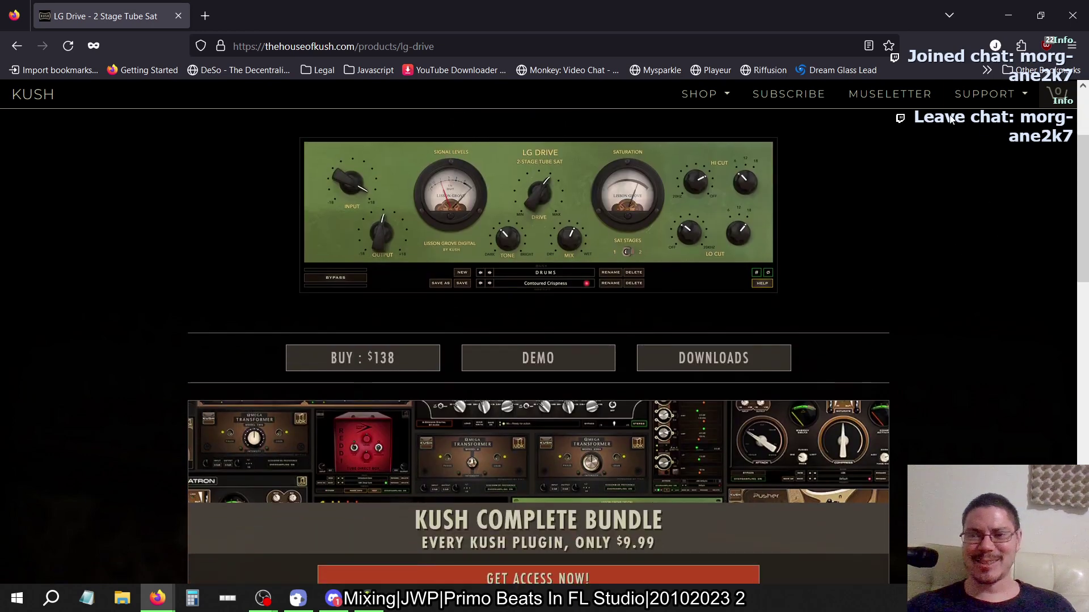
pyautogui.scroll(-5, 845, 377)
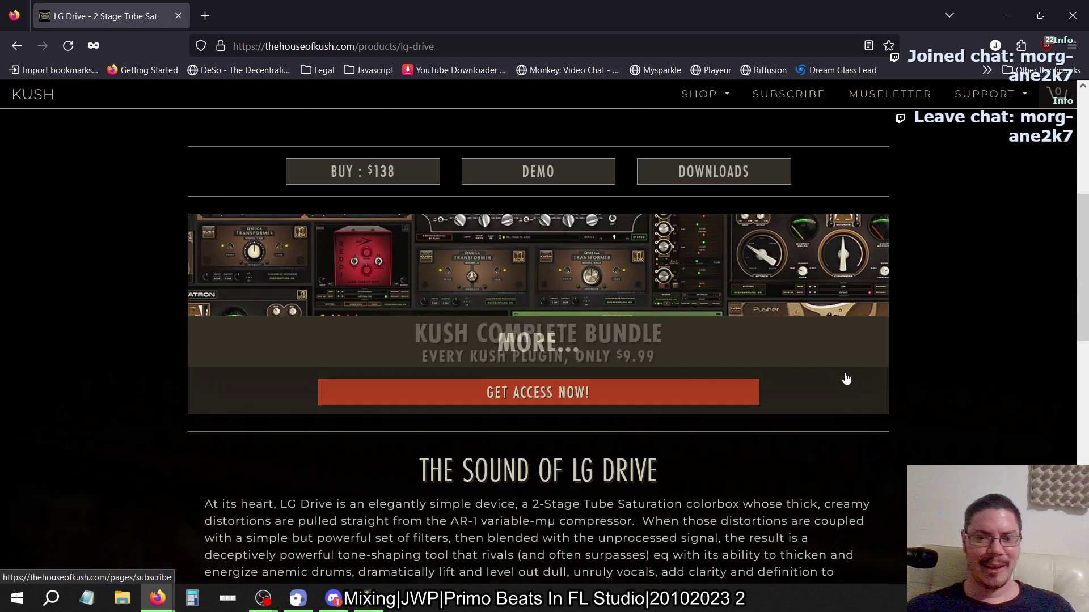
pyautogui.scroll(5, 845, 377)
pyautogui.scroll(6, 612, 222)
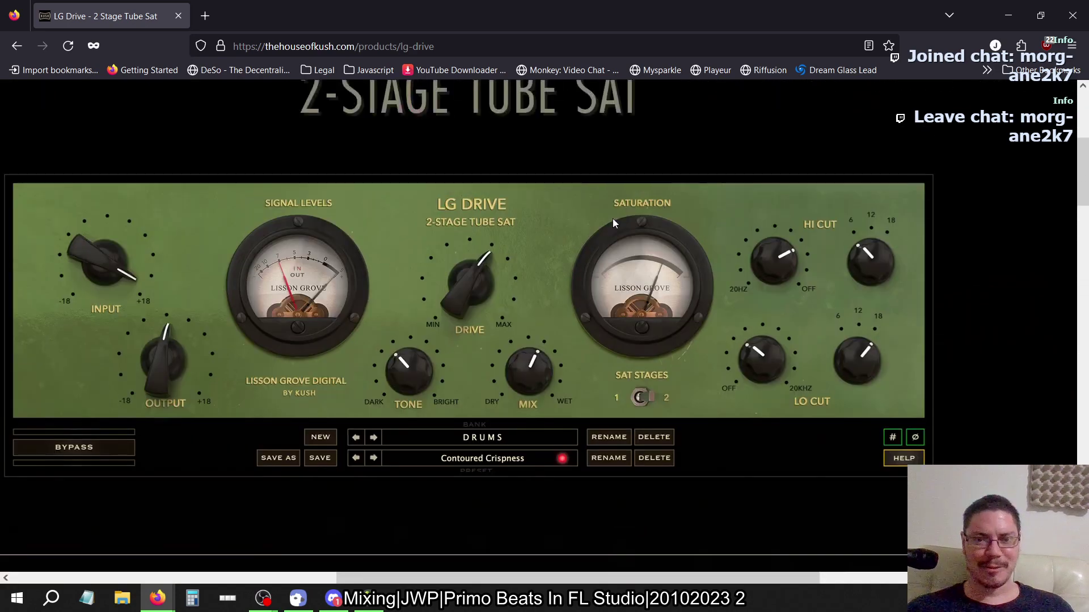
pyautogui.hscroll(3, 612, 218)
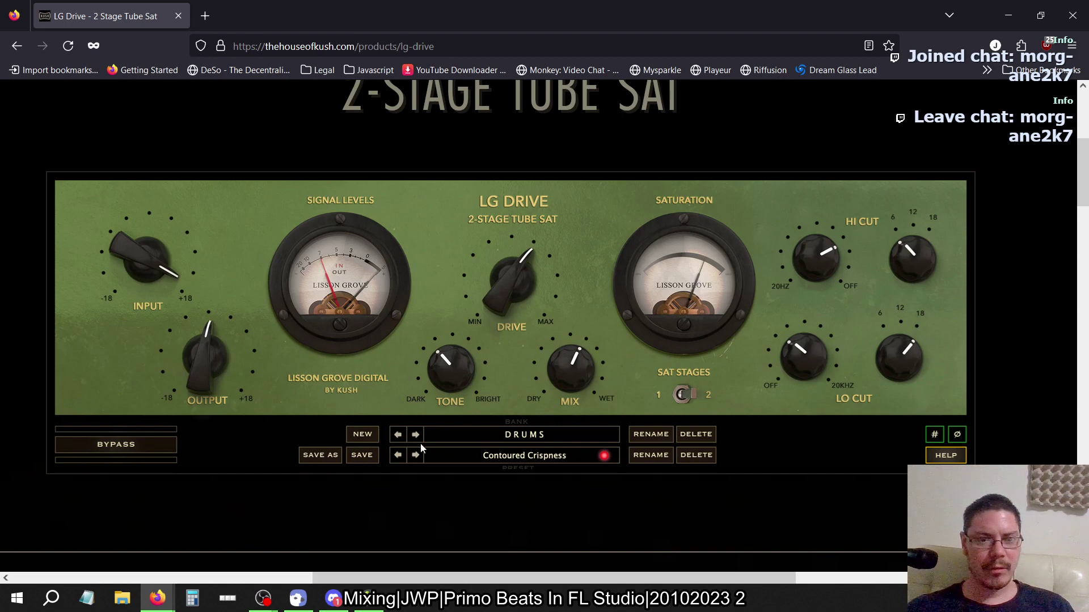
pyautogui.click(542, 361)
# Return to the plugin collection, open the Silika compressor's product page and examine its controls close up.
pyautogui.click(13, 50)
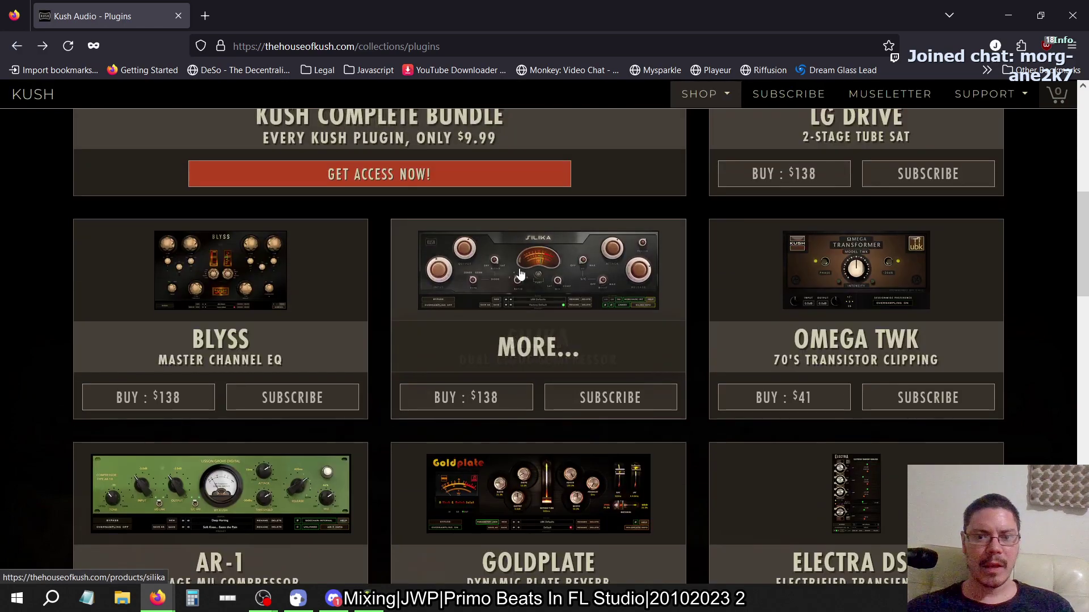
pyautogui.click(559, 284)
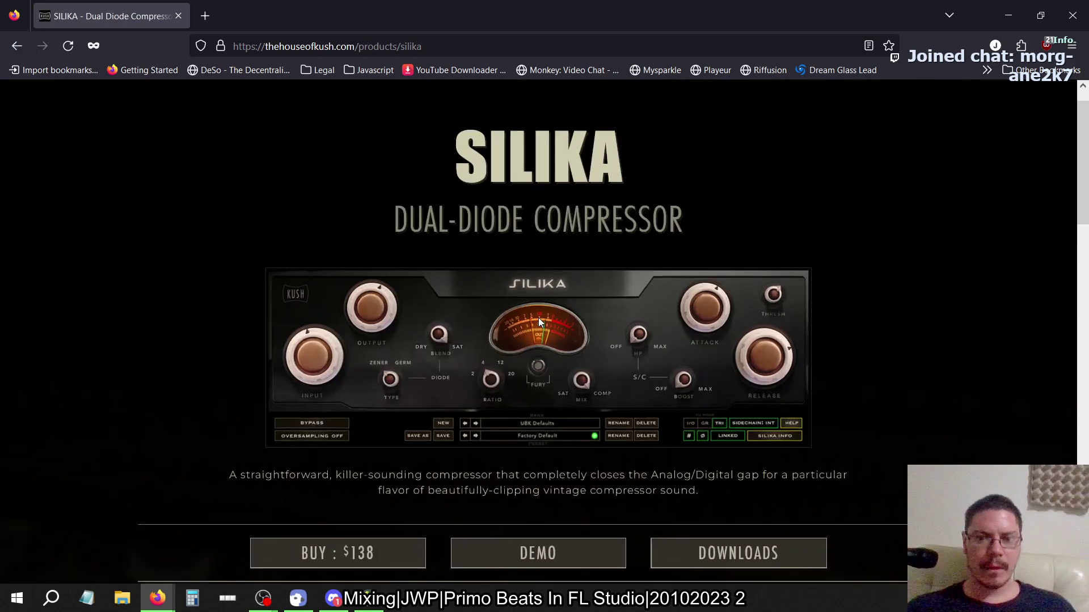
pyautogui.scroll(7, 538, 318)
pyautogui.scroll(-1, 538, 317)
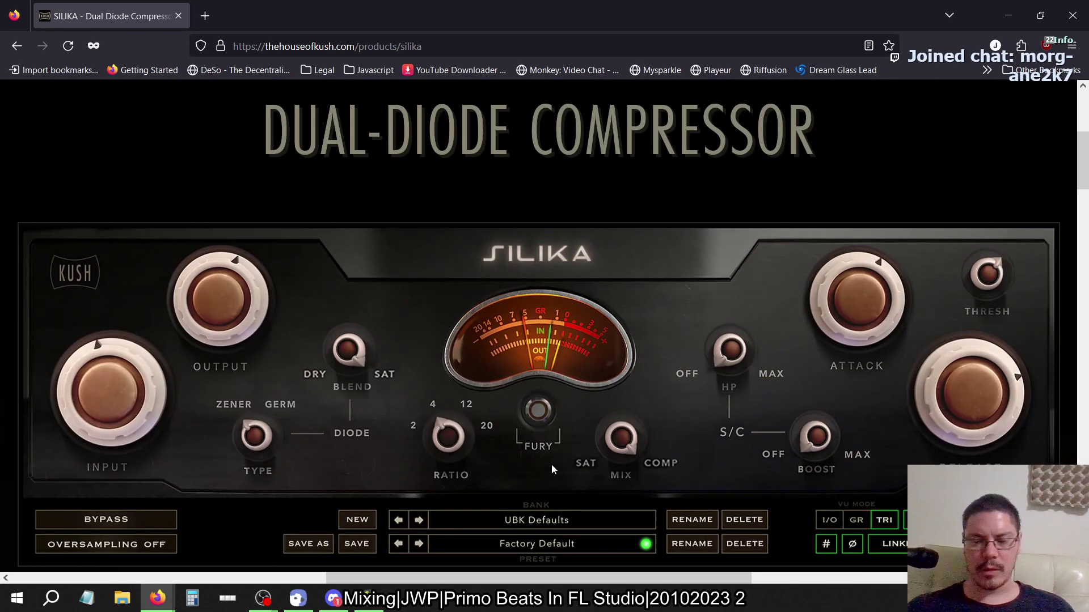
pyautogui.scroll(-6, 683, 482)
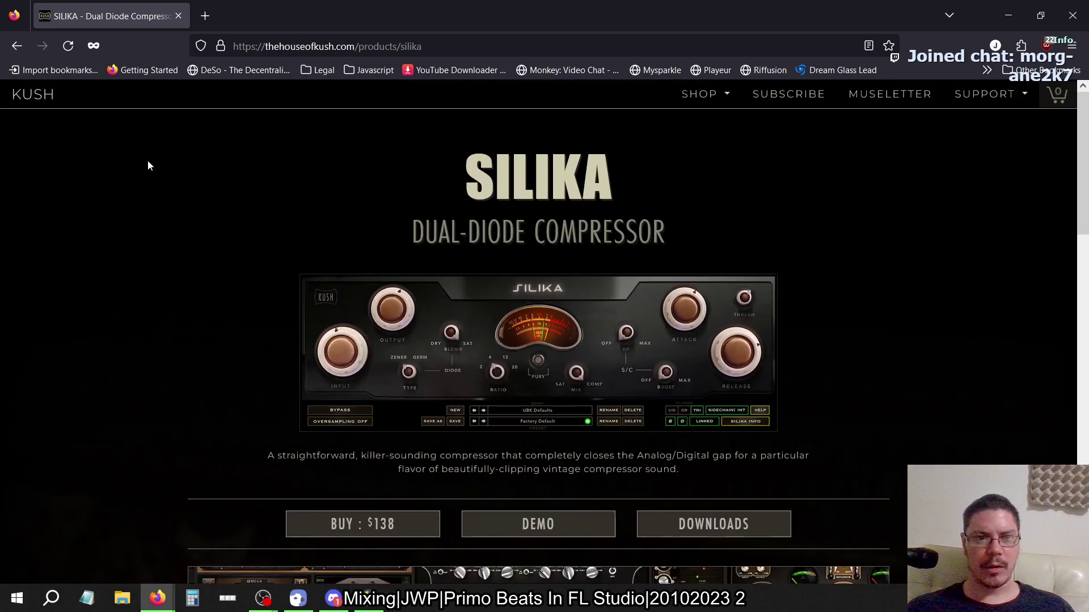
# Go back to the collection, browse the remaining plugins and open the UBK-1 product page.
pyautogui.click(21, 48)
pyautogui.scroll(-2, 487, 292)
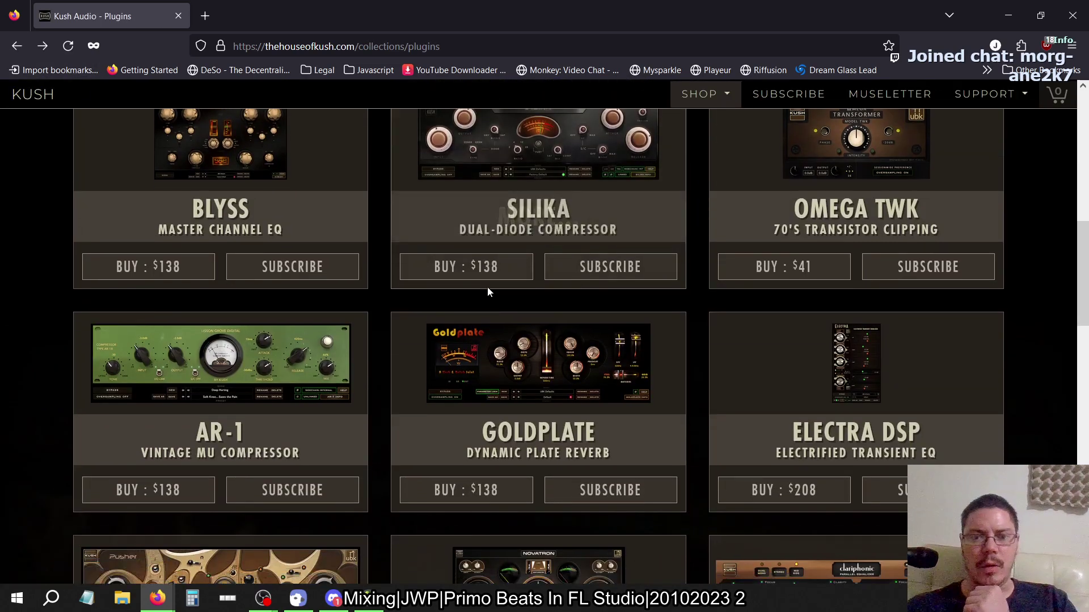
pyautogui.scroll(-3, 487, 292)
pyautogui.scroll(-3, 488, 292)
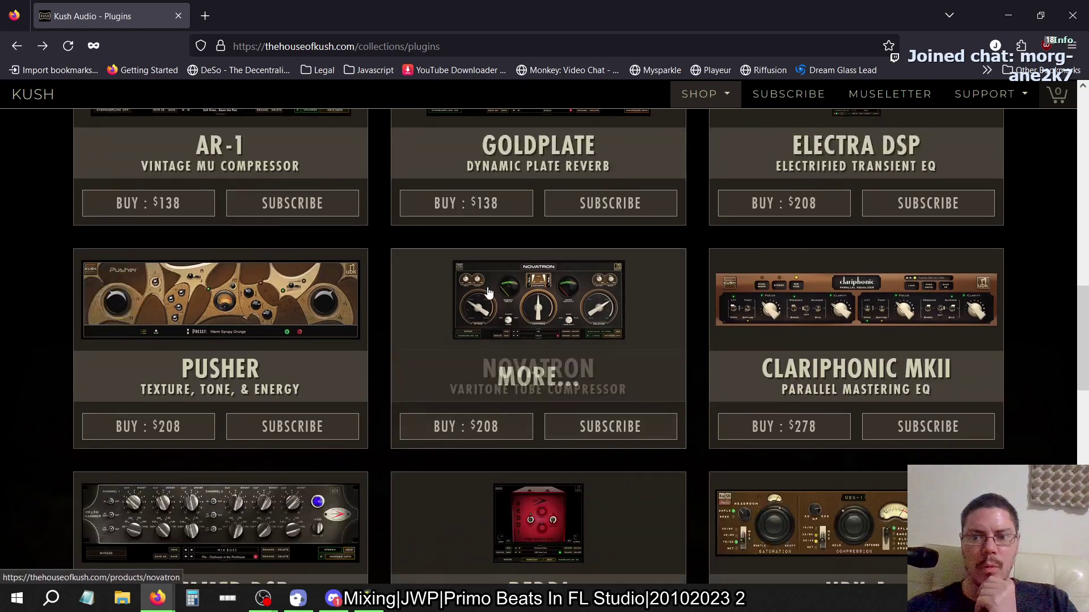
pyautogui.scroll(-1, 487, 287)
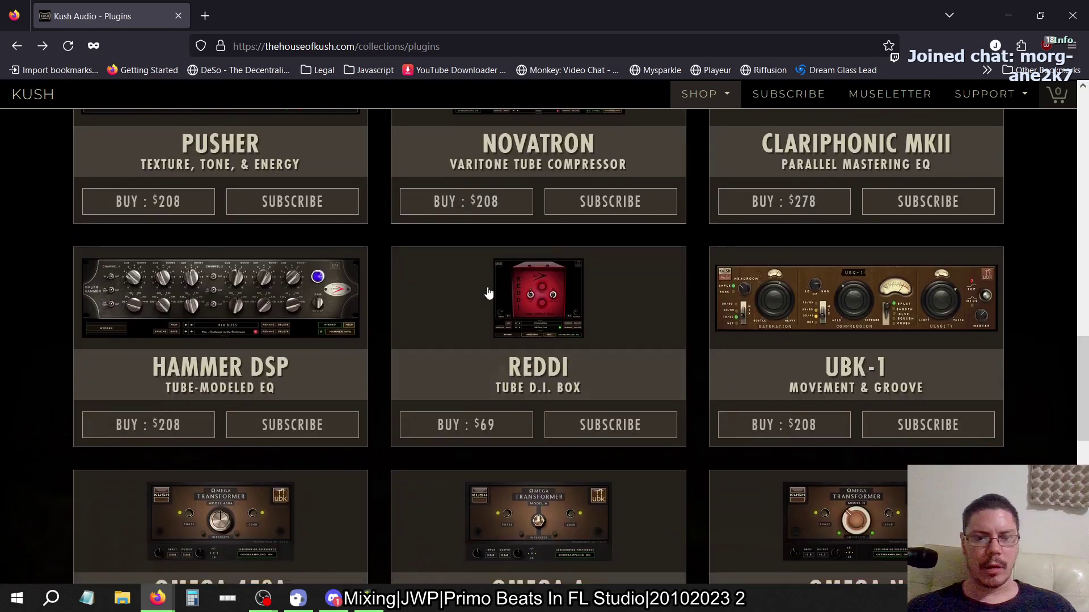
pyautogui.click(879, 287)
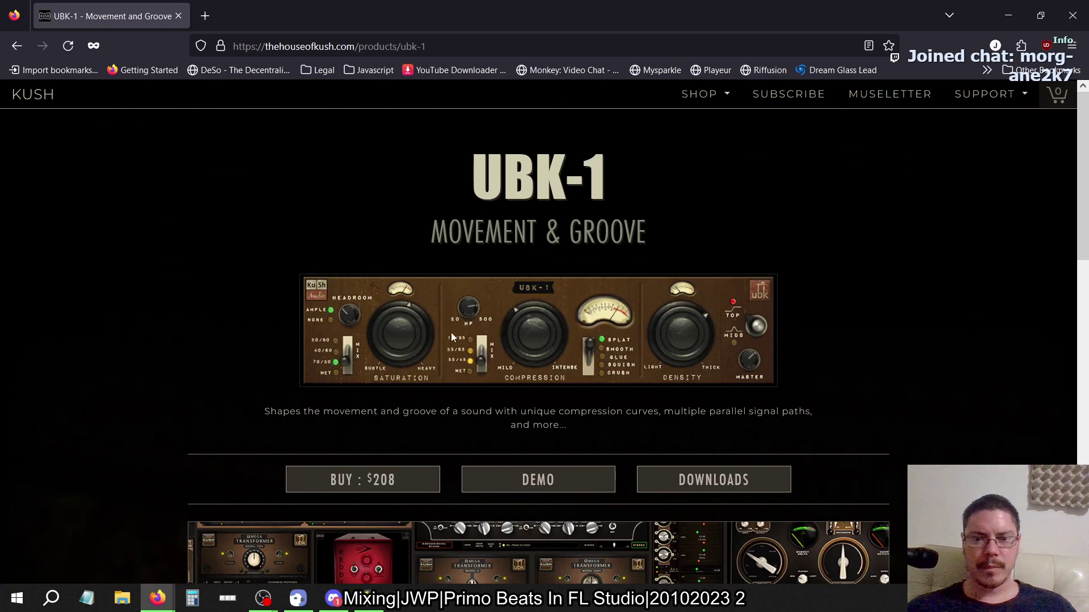
# Examine the UBK-1's saturation, compression and density controls close up, keeping the browser window maximized.
pyautogui.scroll(3, 452, 333)
pyautogui.hscroll(1, 451, 332)
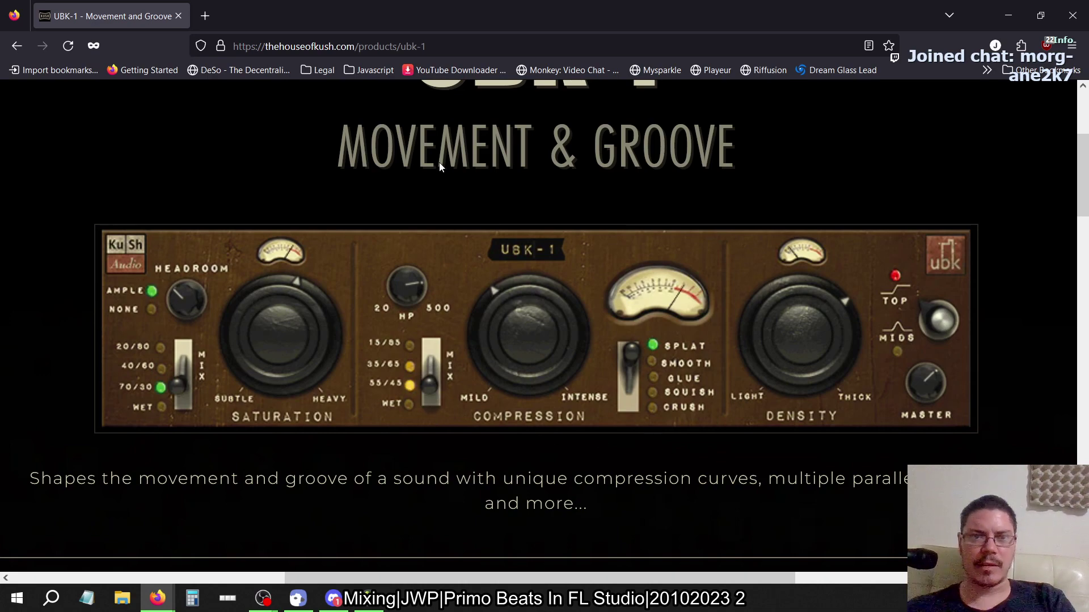
pyautogui.doubleClick(308, 14)
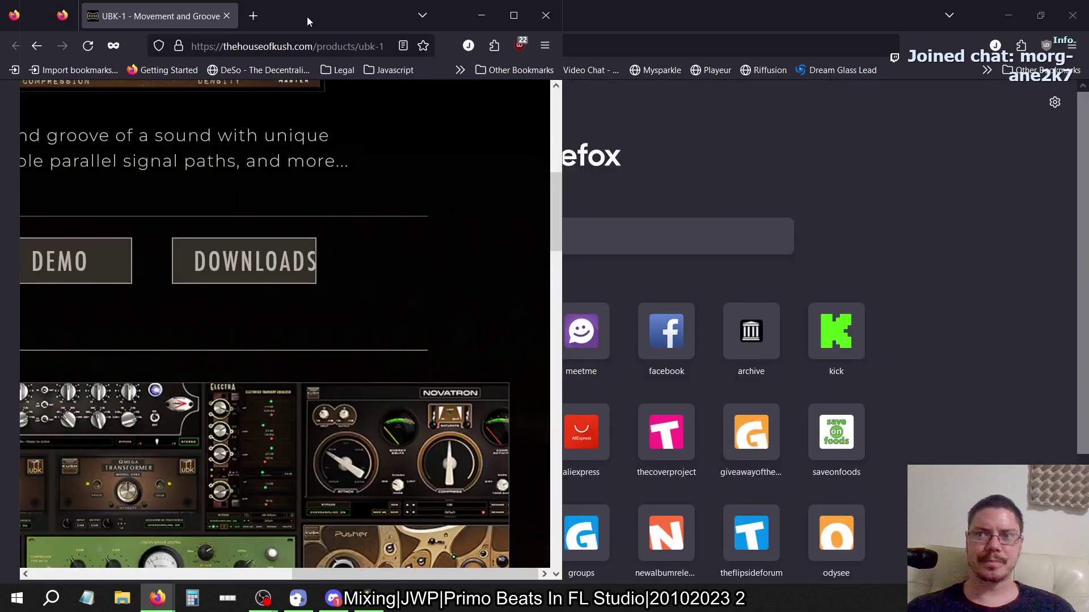
pyautogui.doubleClick(315, 18)
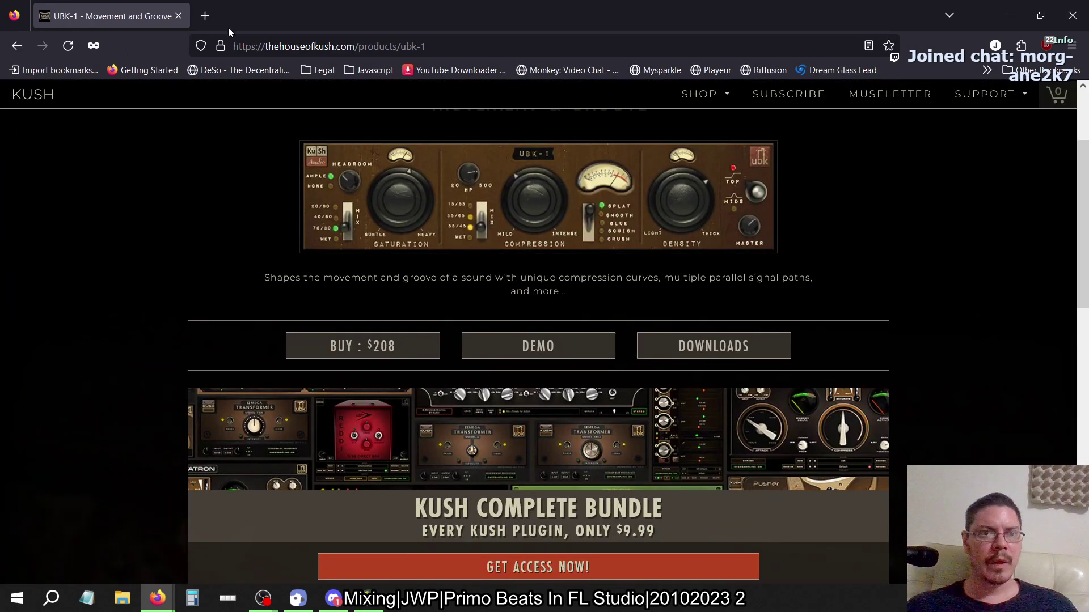
# Open youtube.com in a new tab and search it for "house of kush".
pyautogui.click(205, 16)
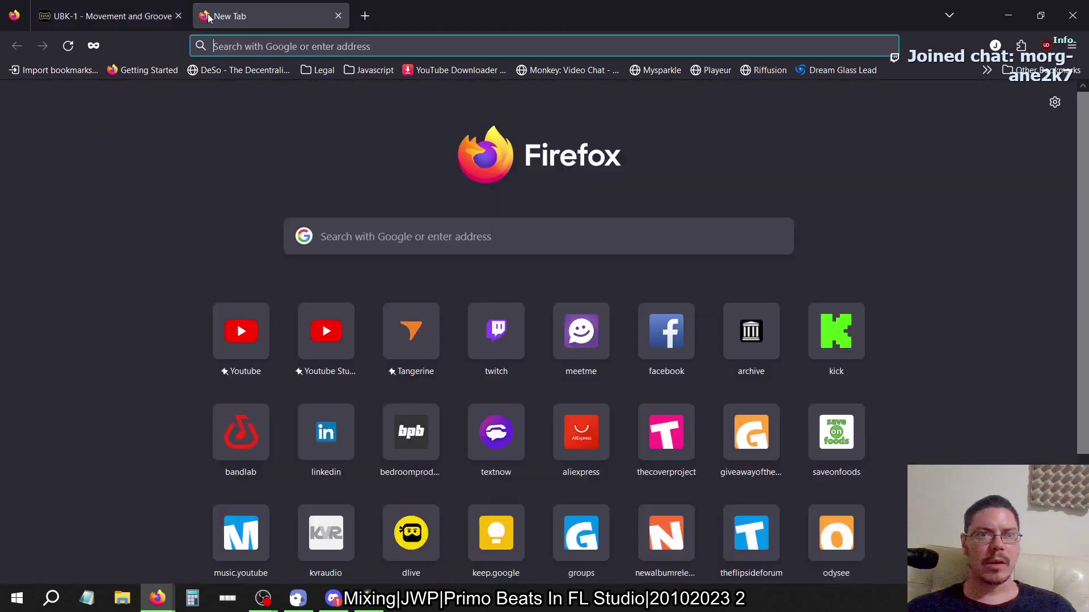
pyautogui.write('youtube.com/')
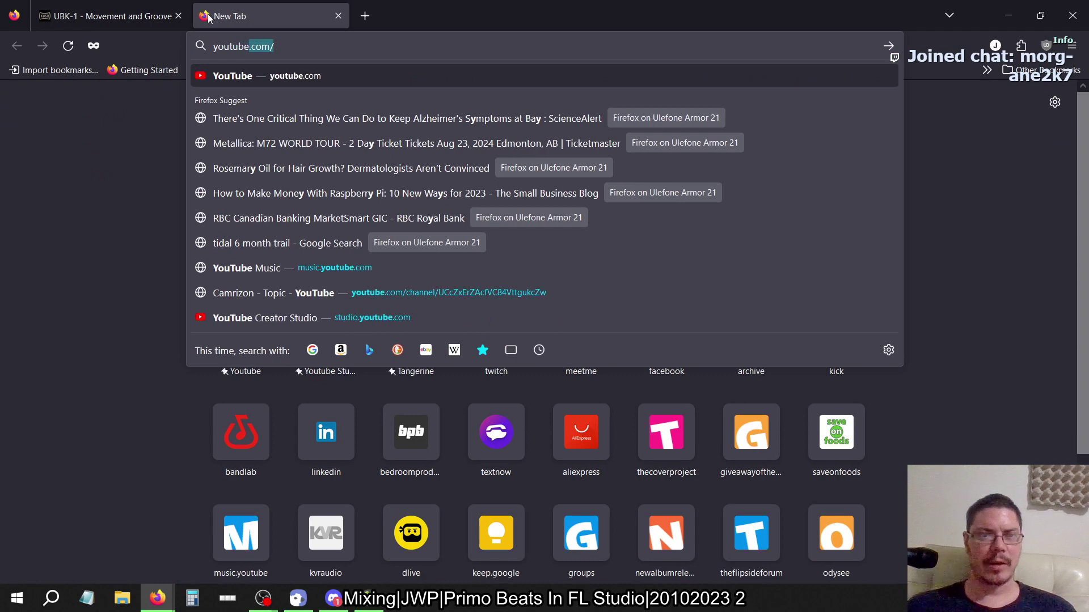
pyautogui.press('Return')
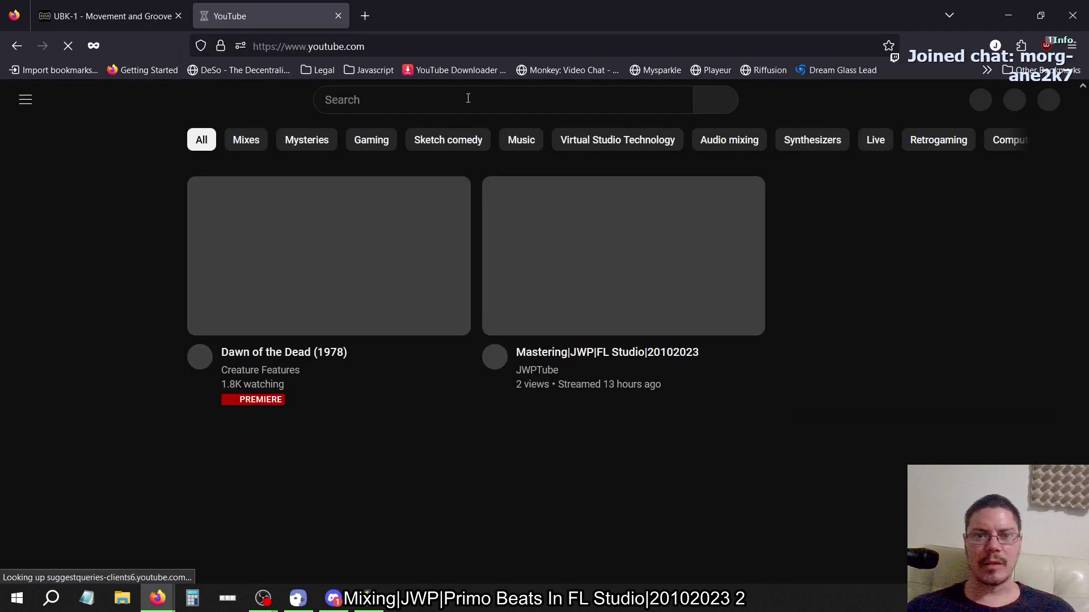
pyautogui.click(467, 98)
pyautogui.write('kush')
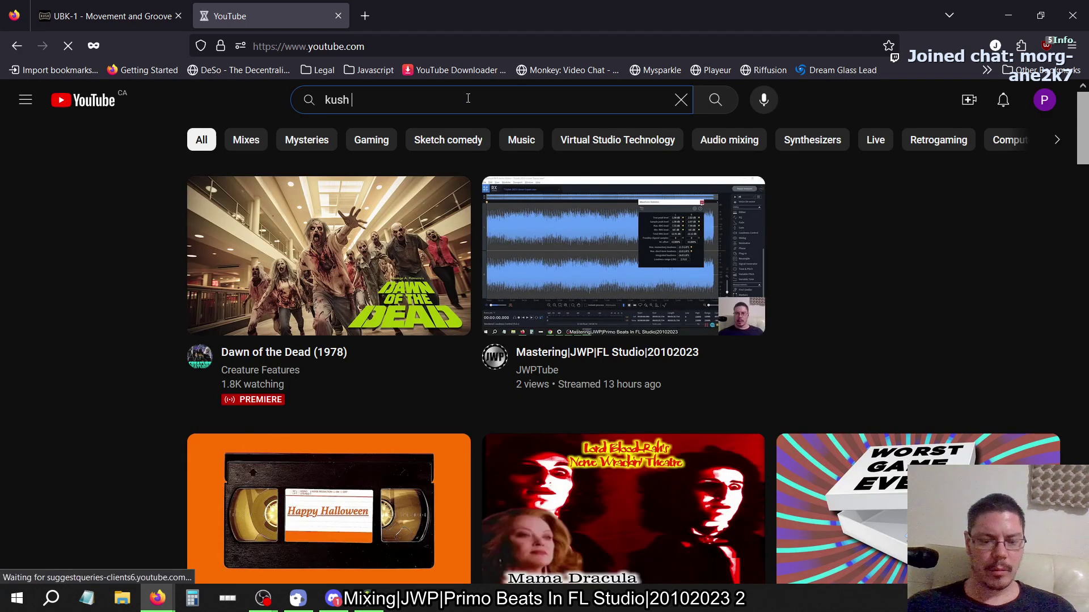
pyautogui.press('BackSpace')
pyautogui.press('BackSpace')
pyautogui.press('BackSpace')
pyautogui.write('house of ')
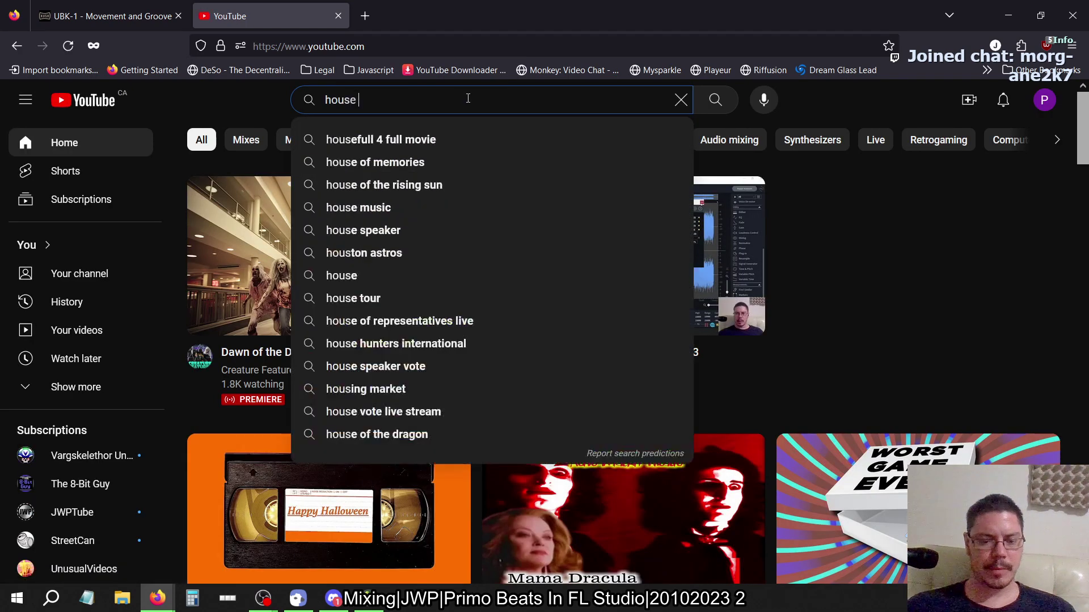
pyautogui.write('kush')
pyautogui.press('Return')
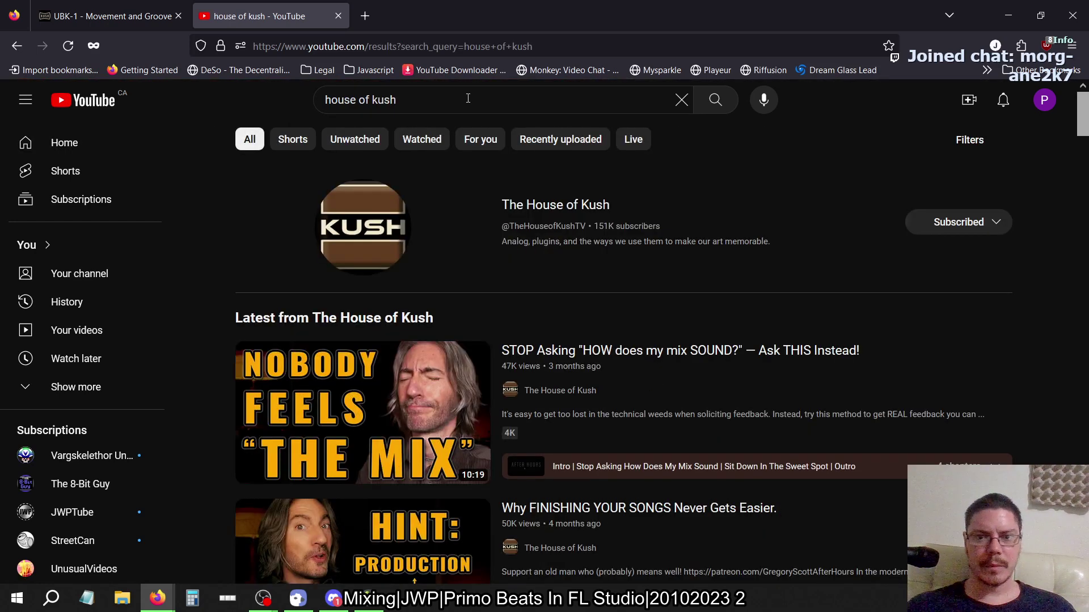
# Look through the House of Kush search results, checking the channel's videos on mixing and compression.
pyautogui.scroll(-2, 537, 217)
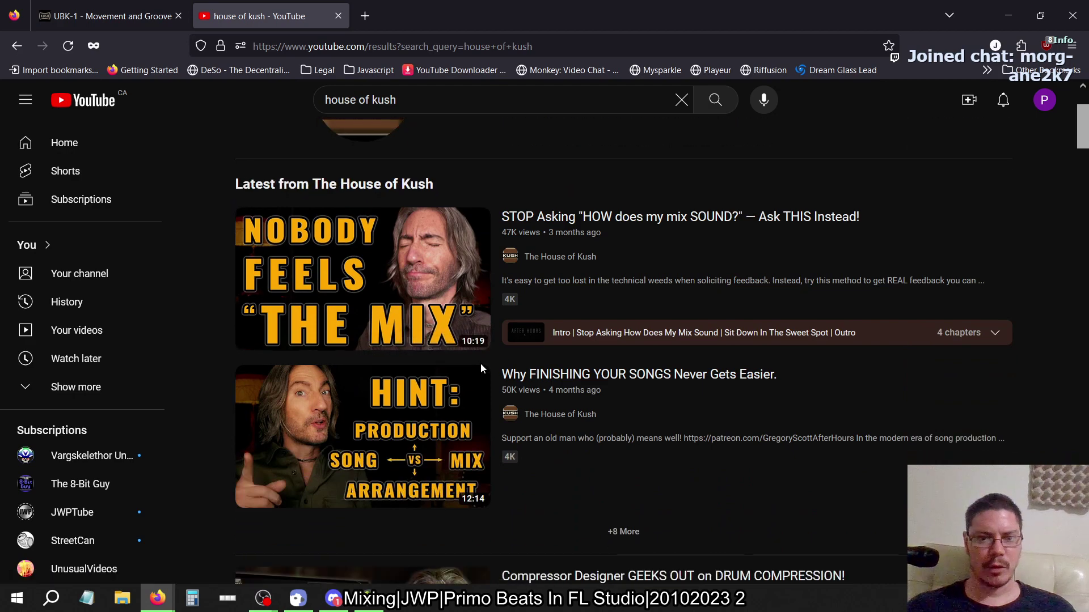
pyautogui.scroll(-3, 601, 444)
pyautogui.scroll(-6, 601, 444)
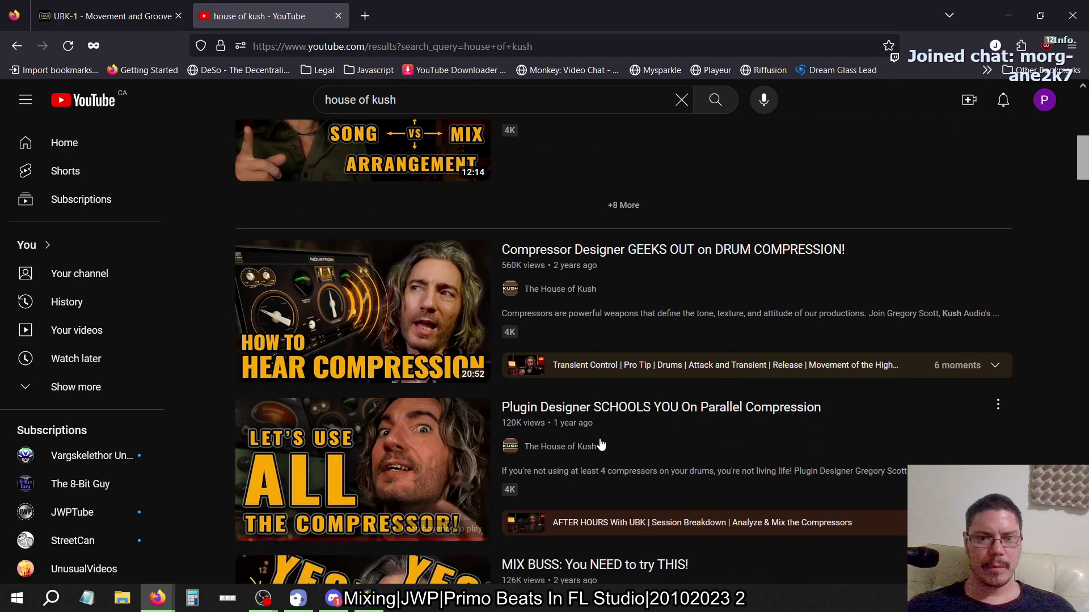
pyautogui.scroll(-5, 601, 444)
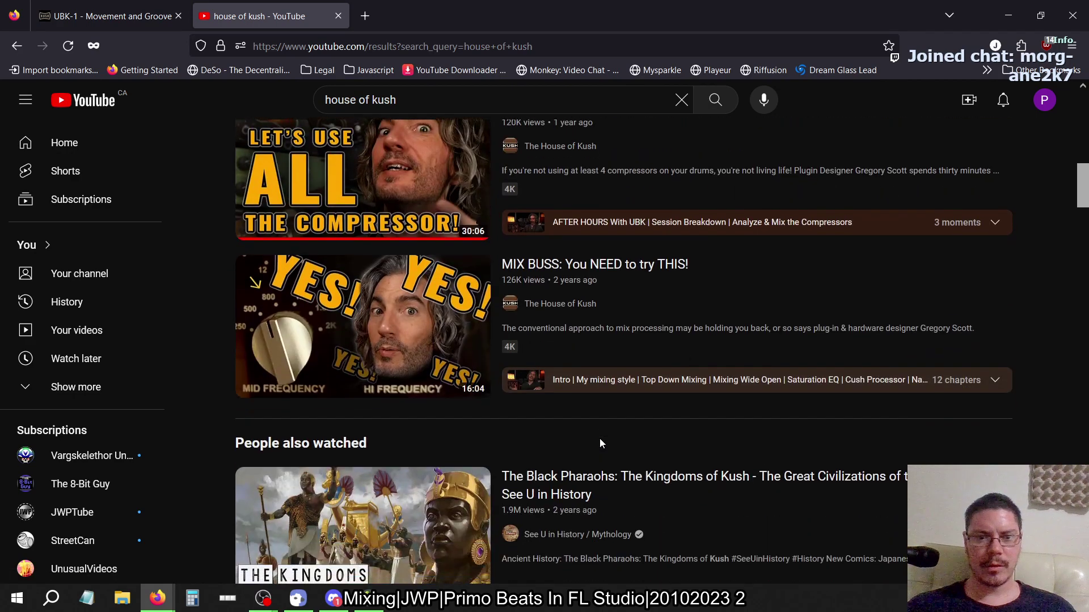
pyautogui.scroll(-6, 601, 444)
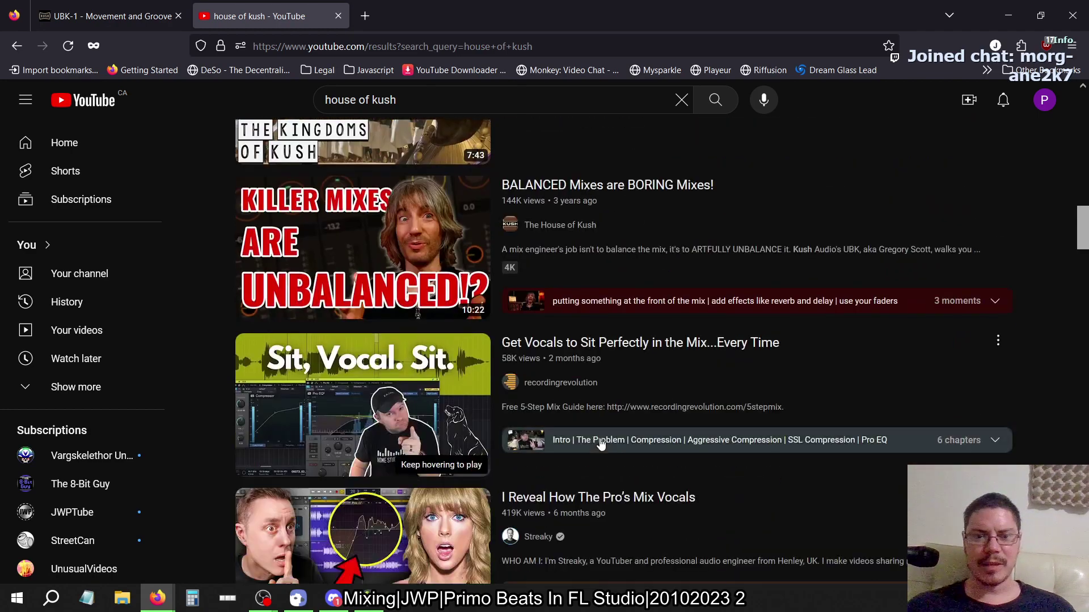
pyautogui.scroll(-6, 601, 443)
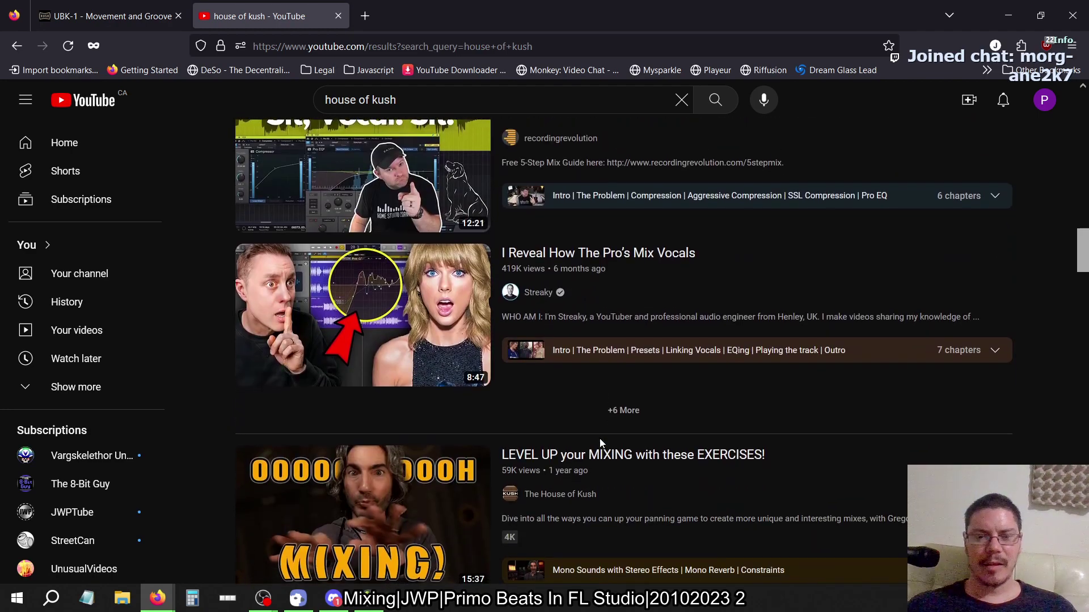
pyautogui.scroll(-7, 601, 444)
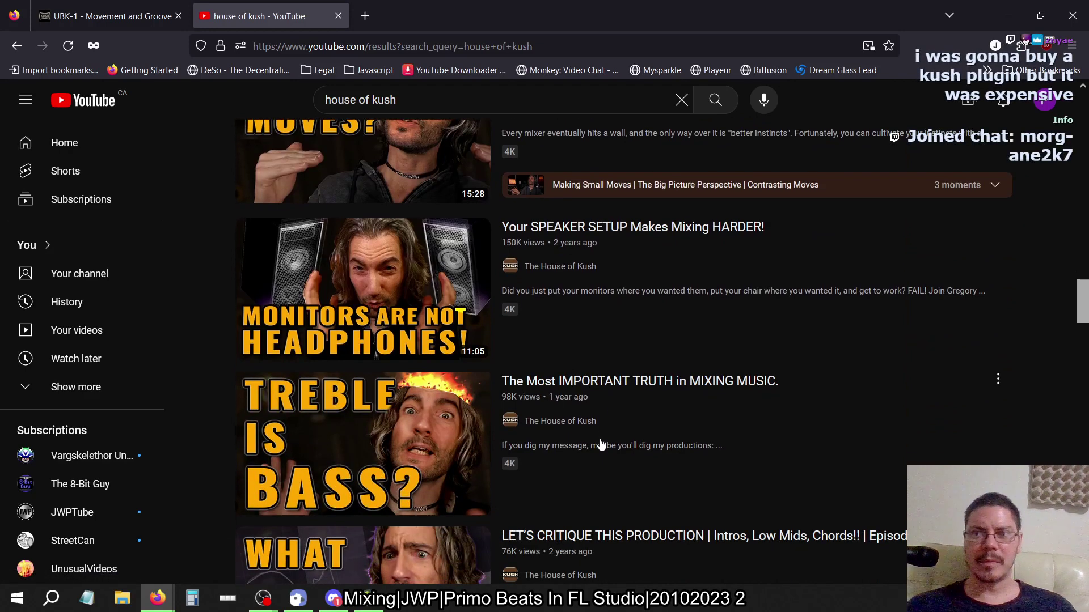
pyautogui.moveTo(601, 444)
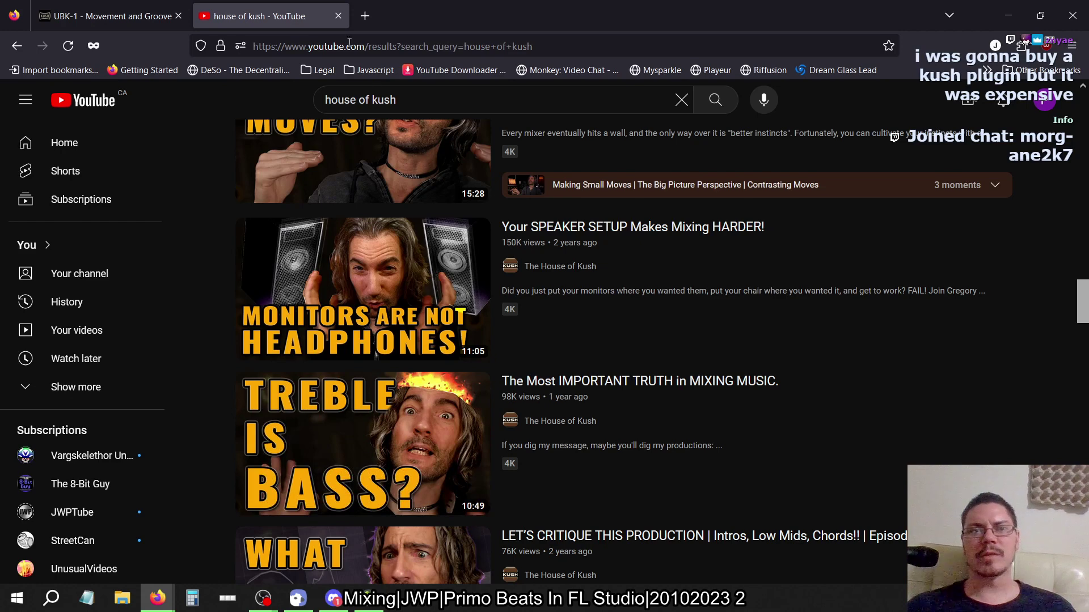
# Close the YouTube tab, return from the UBK-1 page to the plugin collection and look over the plugins and their prices.
pyautogui.click(339, 17)
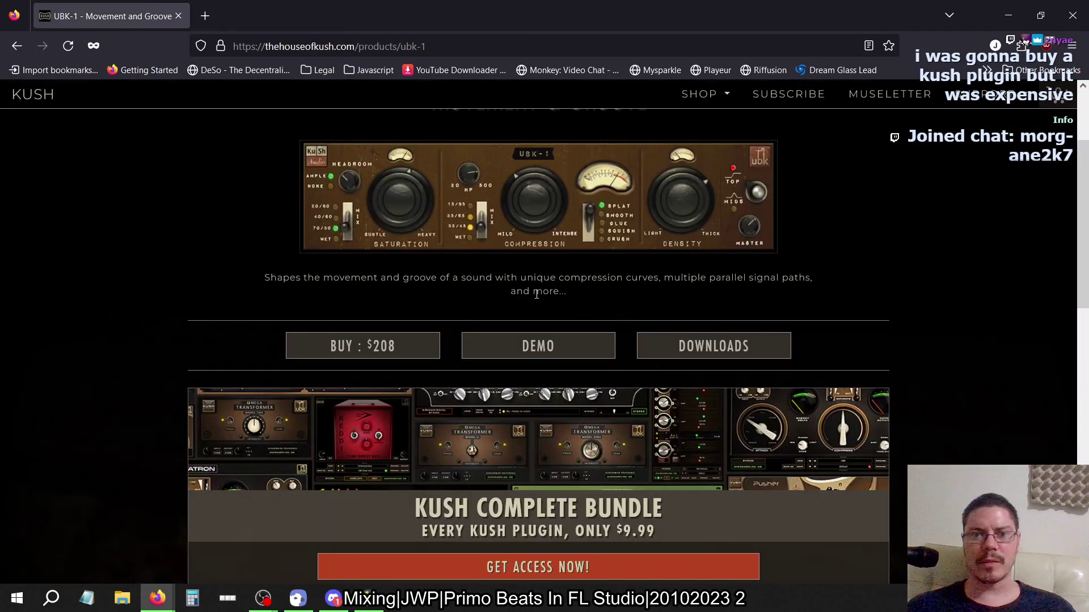
pyautogui.scroll(3, 537, 294)
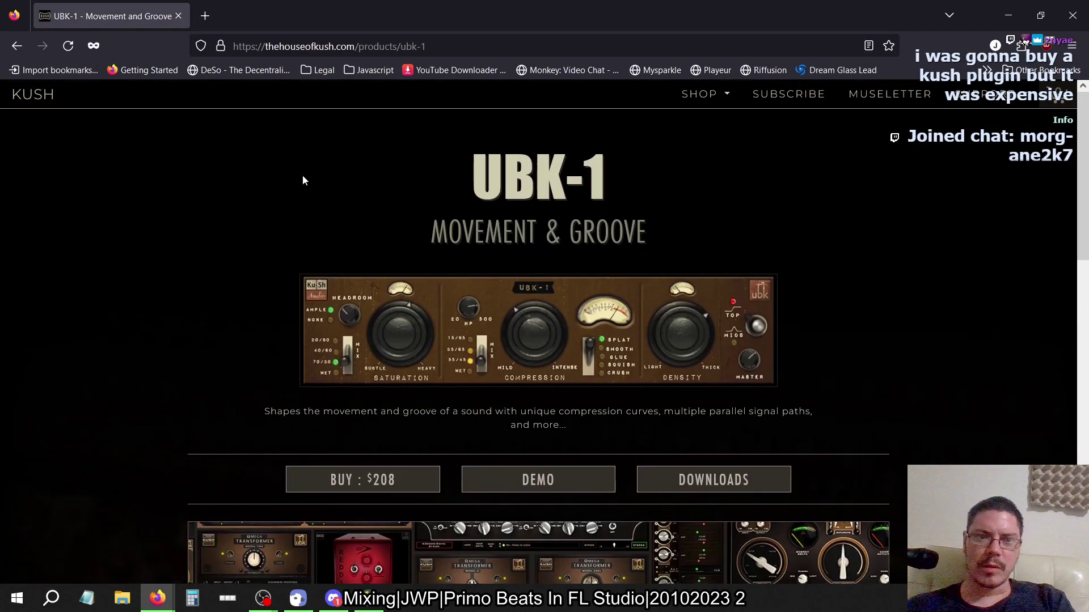
pyautogui.click(18, 45)
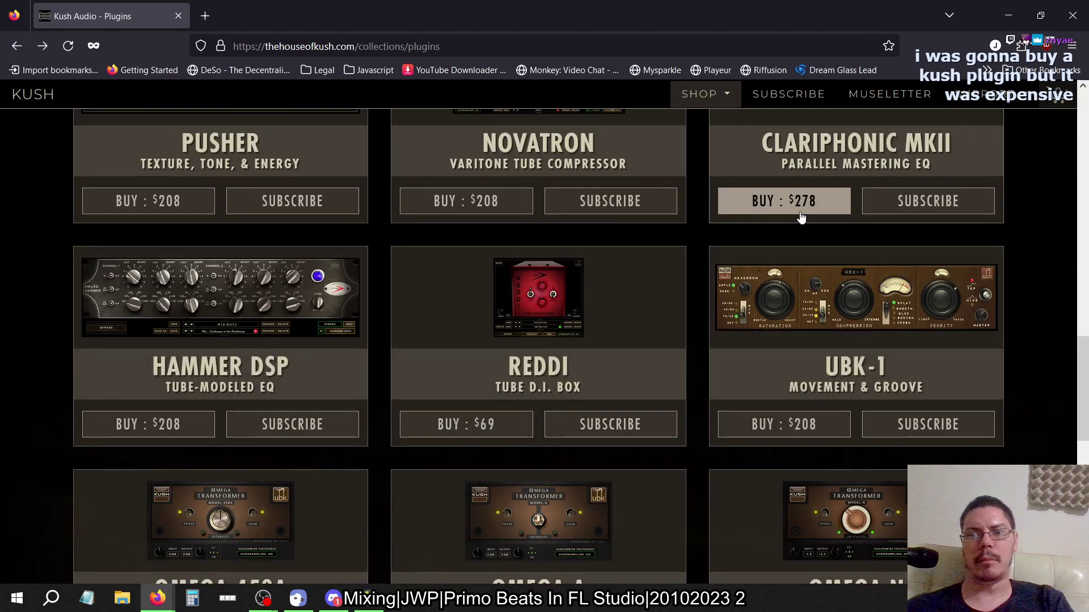
pyautogui.scroll(-6, 688, 365)
pyautogui.scroll(3, 688, 364)
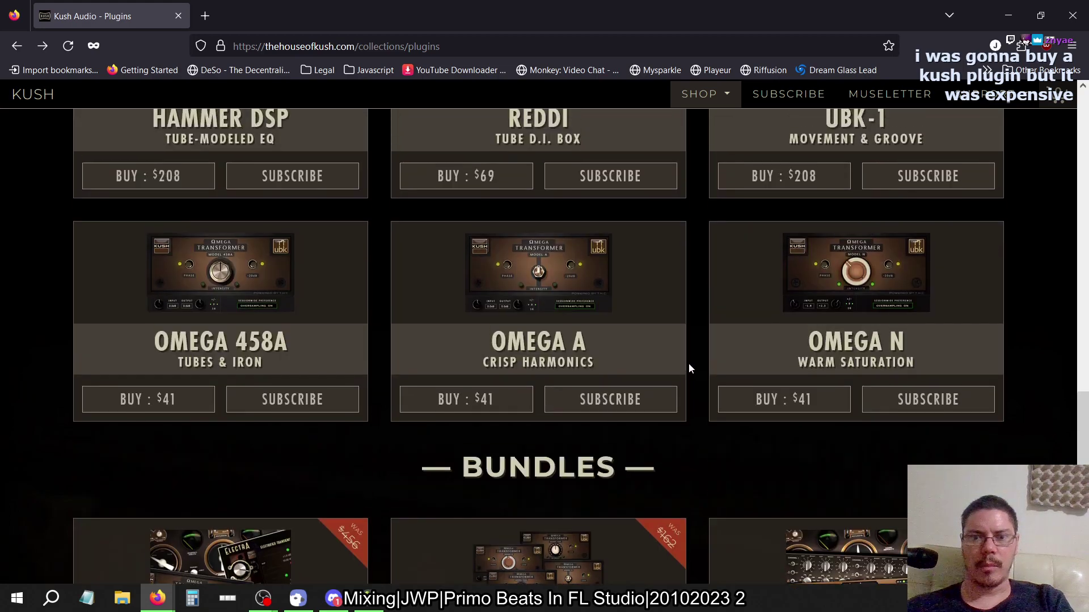
pyautogui.scroll(12, 688, 368)
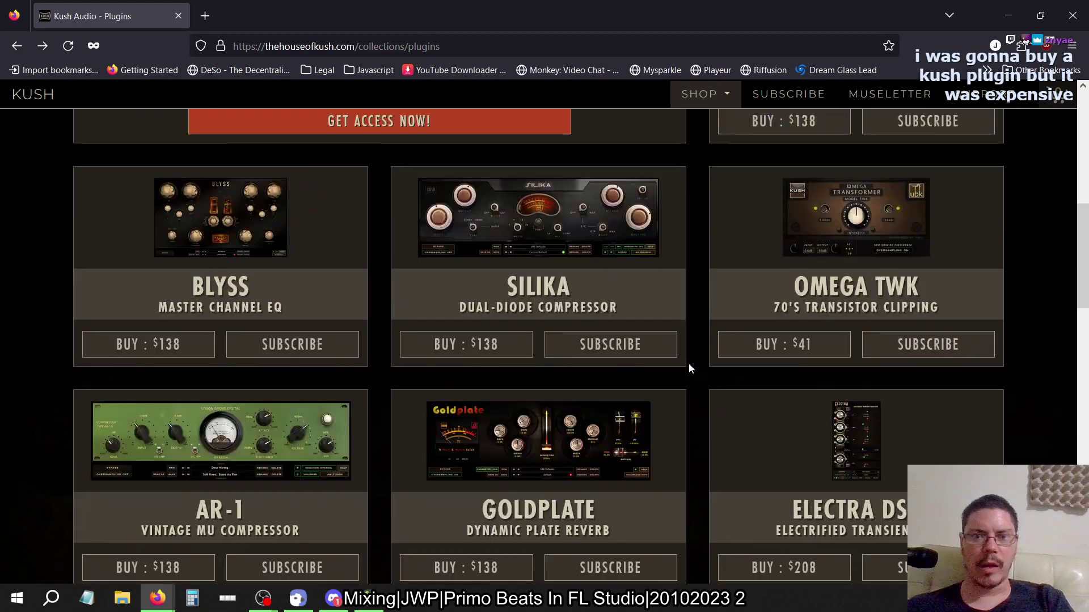
pyautogui.scroll(6, 688, 369)
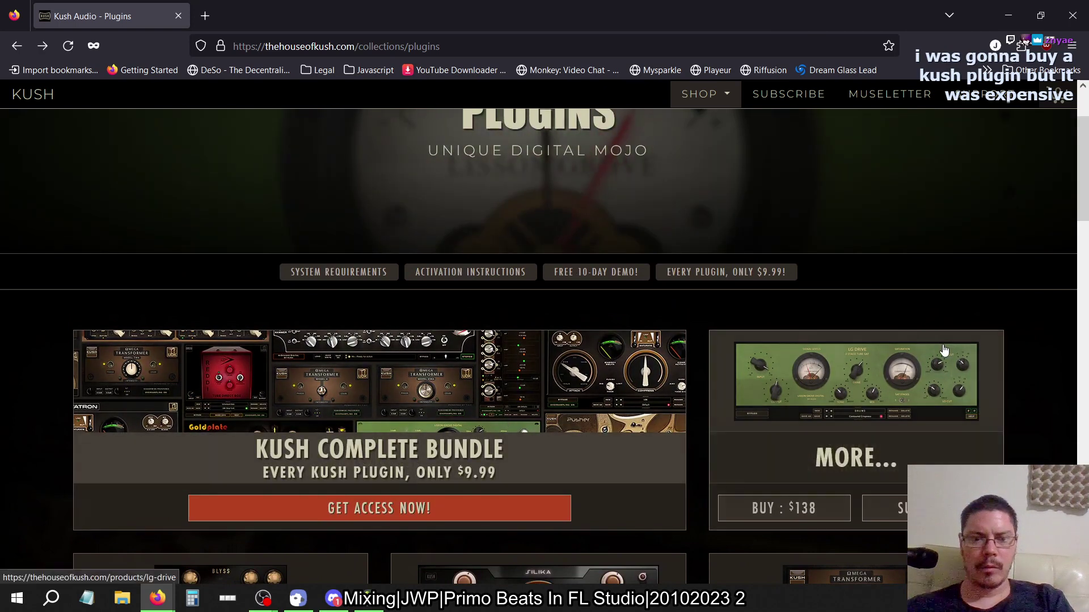
# Open the Kush Complete Bundle subscription page, look through its offer and included plugins, and close the browser.
pyautogui.click(414, 466)
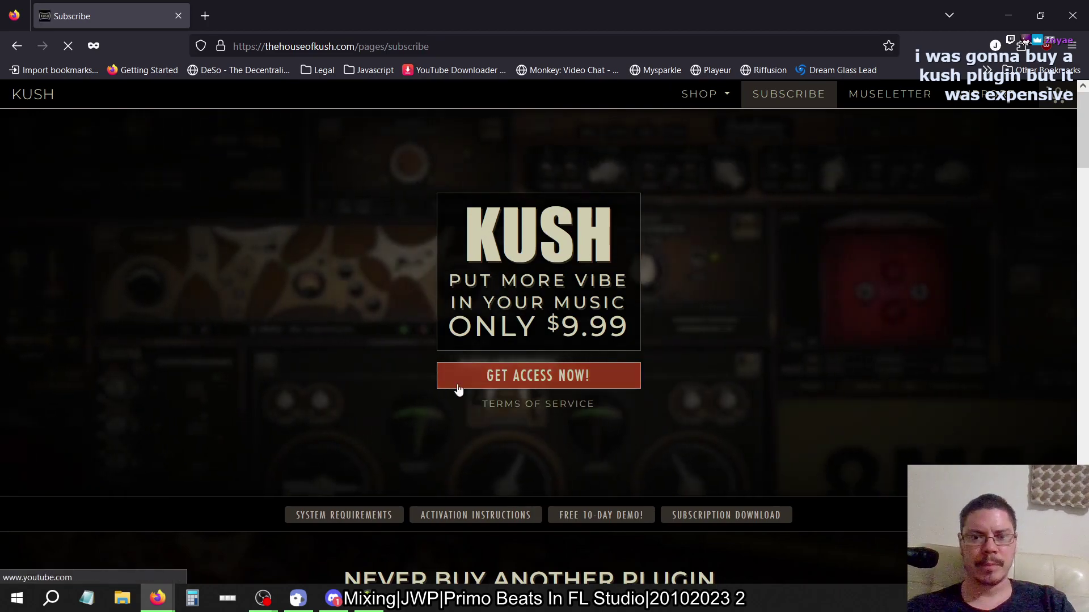
pyautogui.scroll(-5, 453, 474)
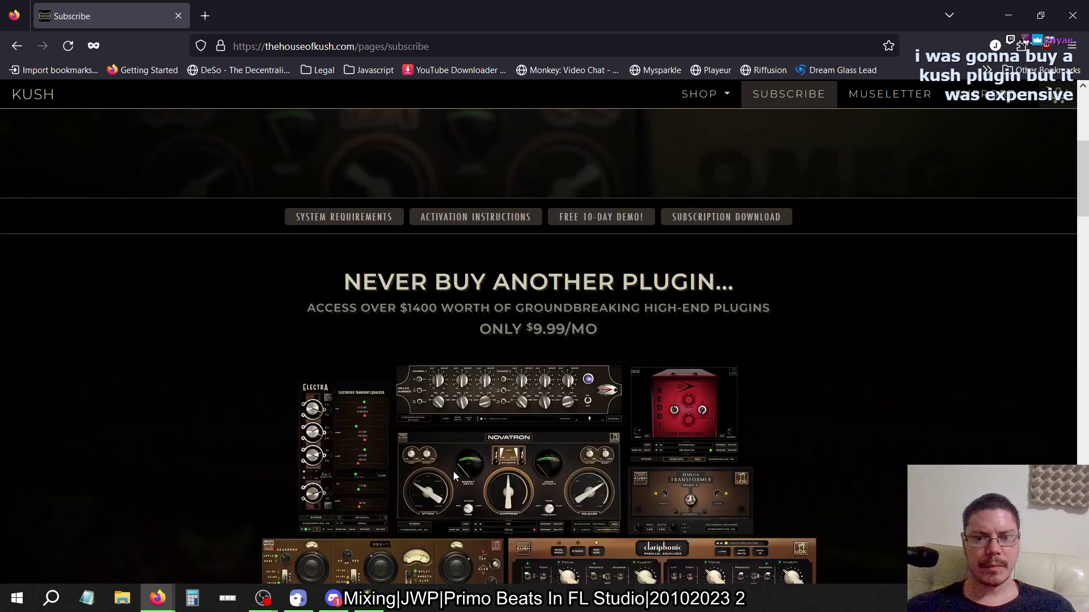
pyautogui.scroll(-10, 454, 471)
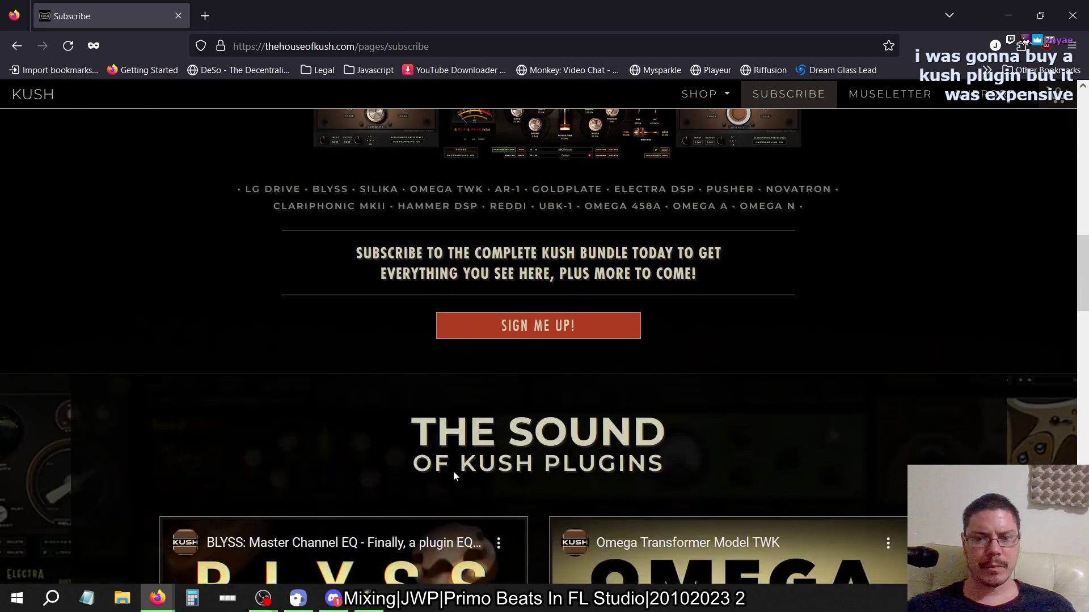
pyautogui.scroll(-3, 454, 473)
pyautogui.scroll(20, 453, 472)
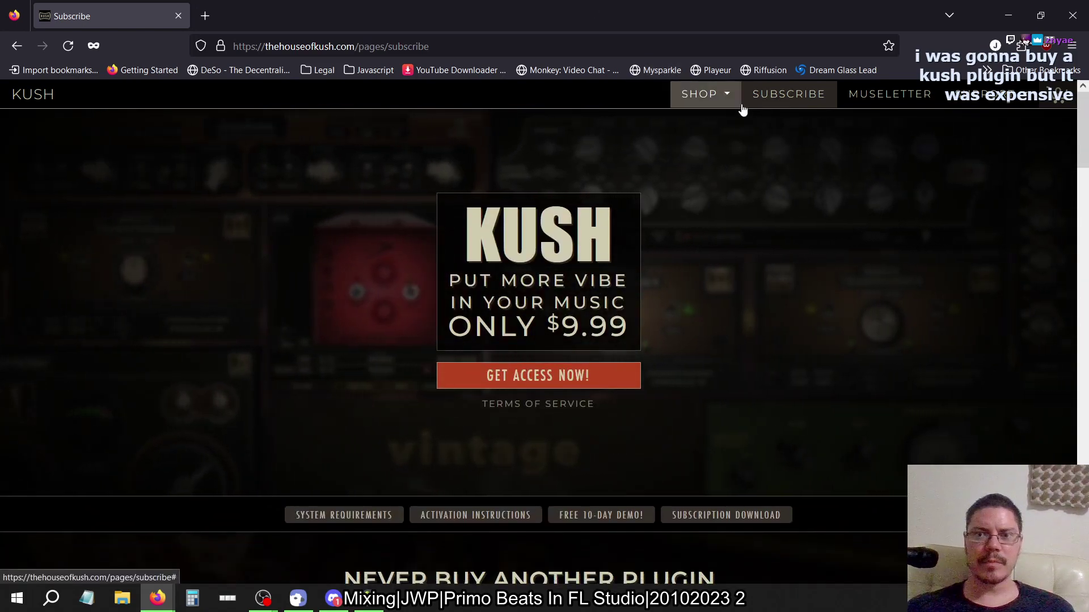
pyautogui.hotkey('ctrl', 'w')
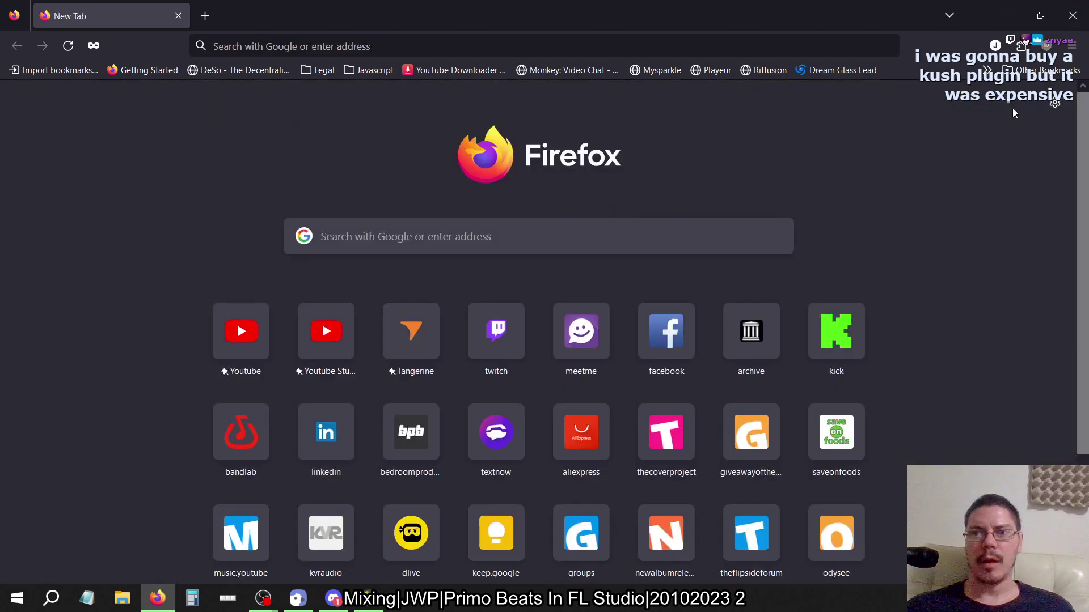
pyautogui.click(1073, 14)
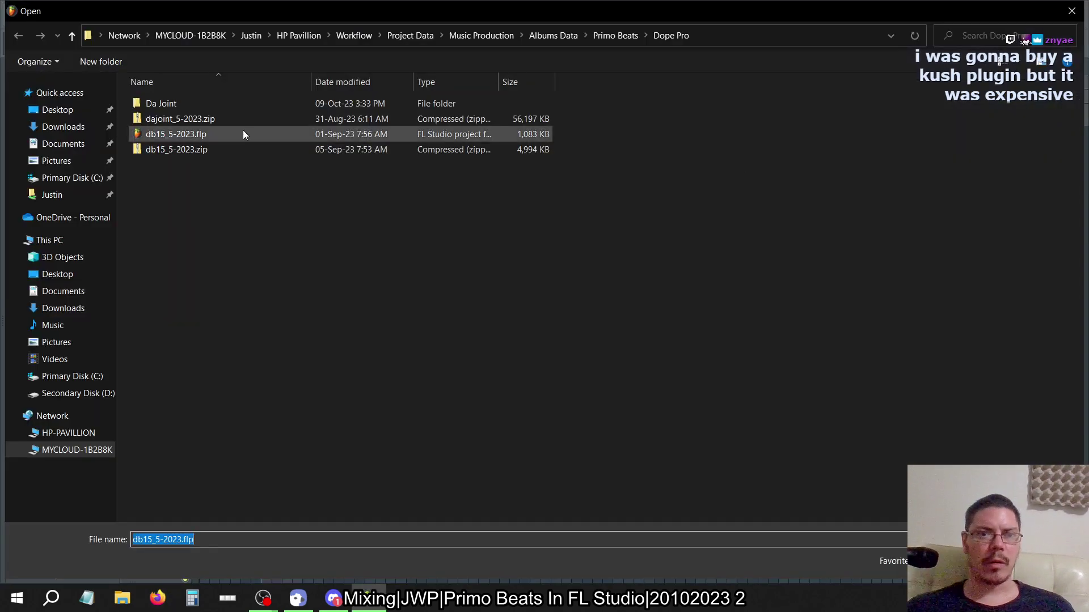
# Try to open the project dajoint_5-2023.flp from the Da Joint folder inside Dope Pro.
pyautogui.doubleClick(251, 108)
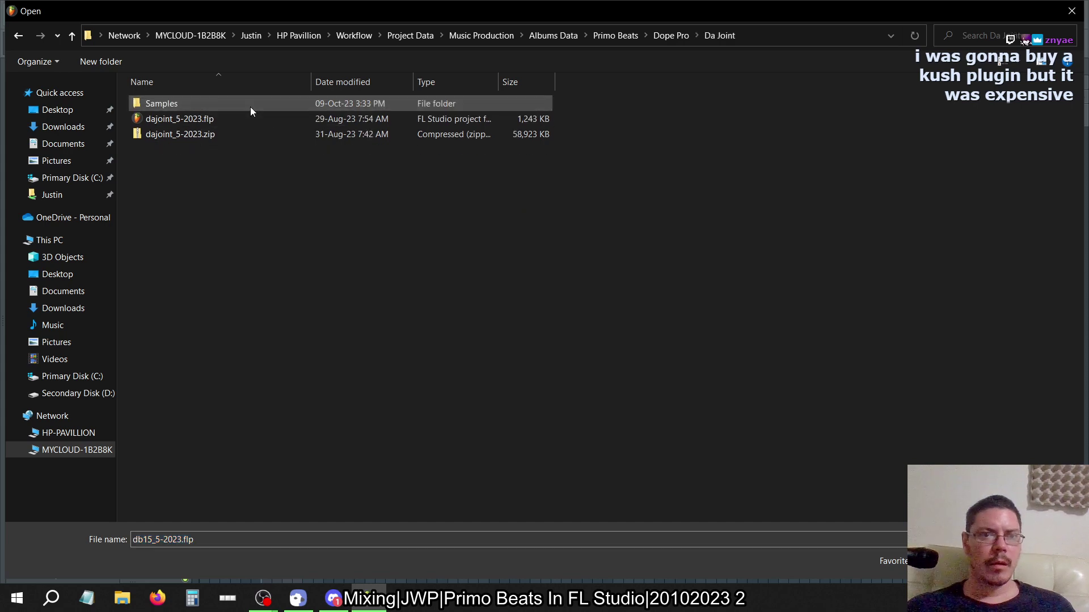
pyautogui.click(243, 124)
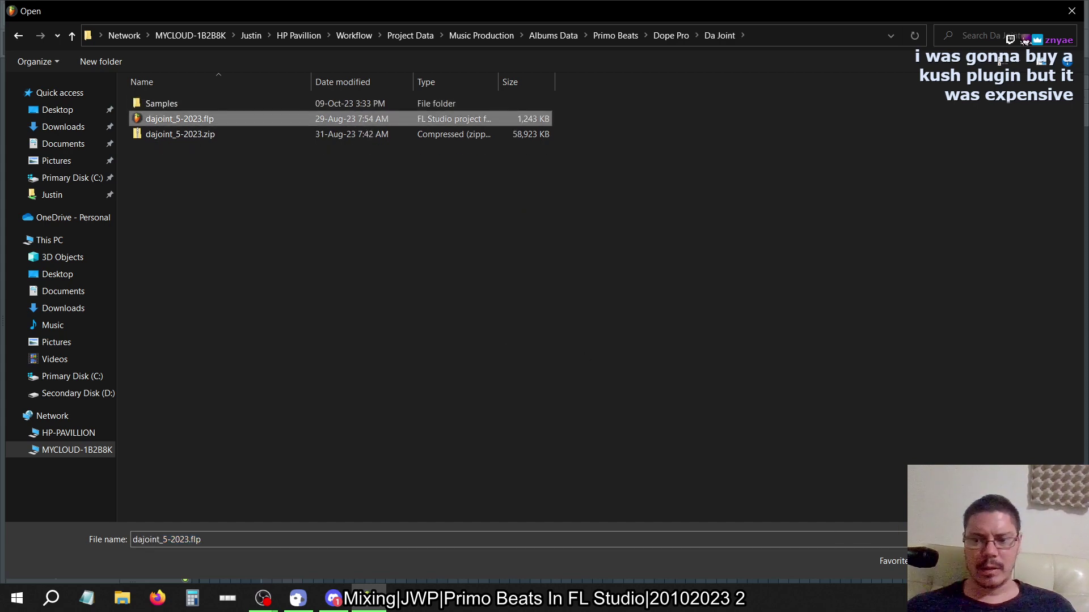
pyautogui.press('Return')
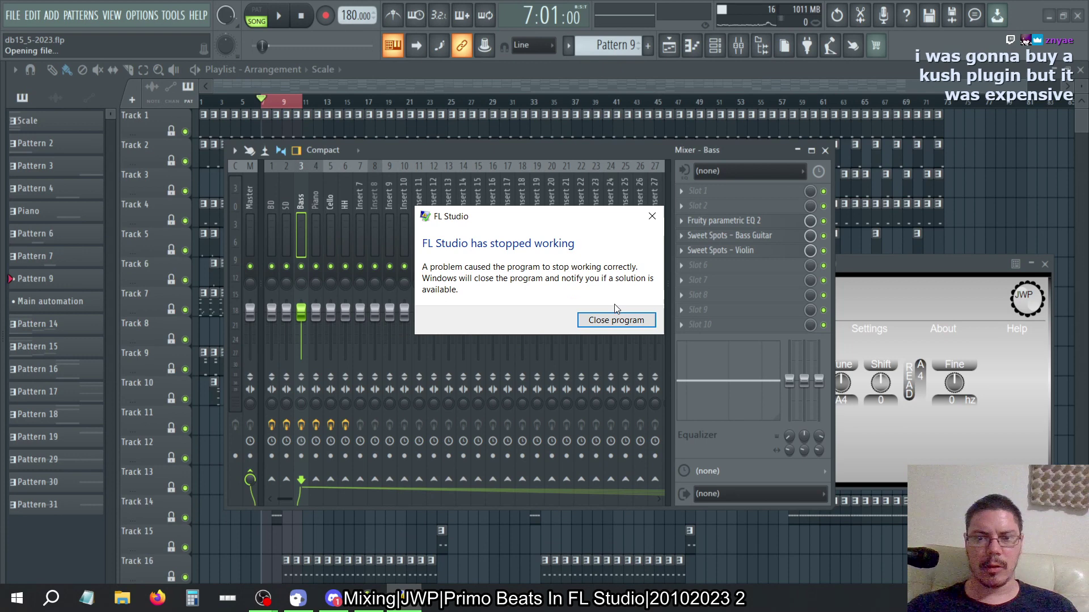
# Close the crashed FL Studio session and start FL Studio again.
pyautogui.click(612, 320)
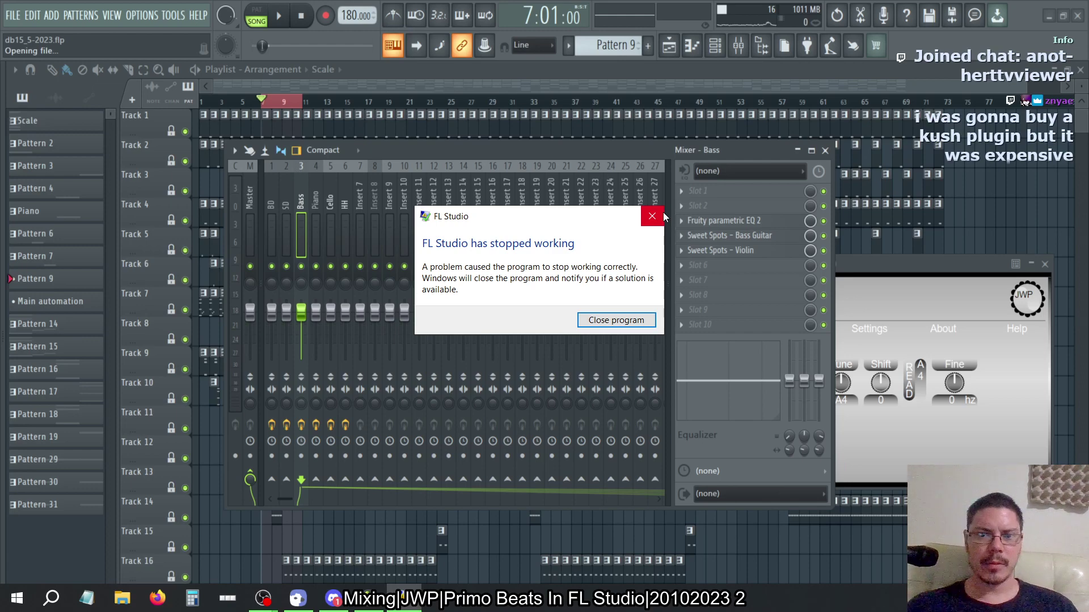
pyautogui.click(610, 320)
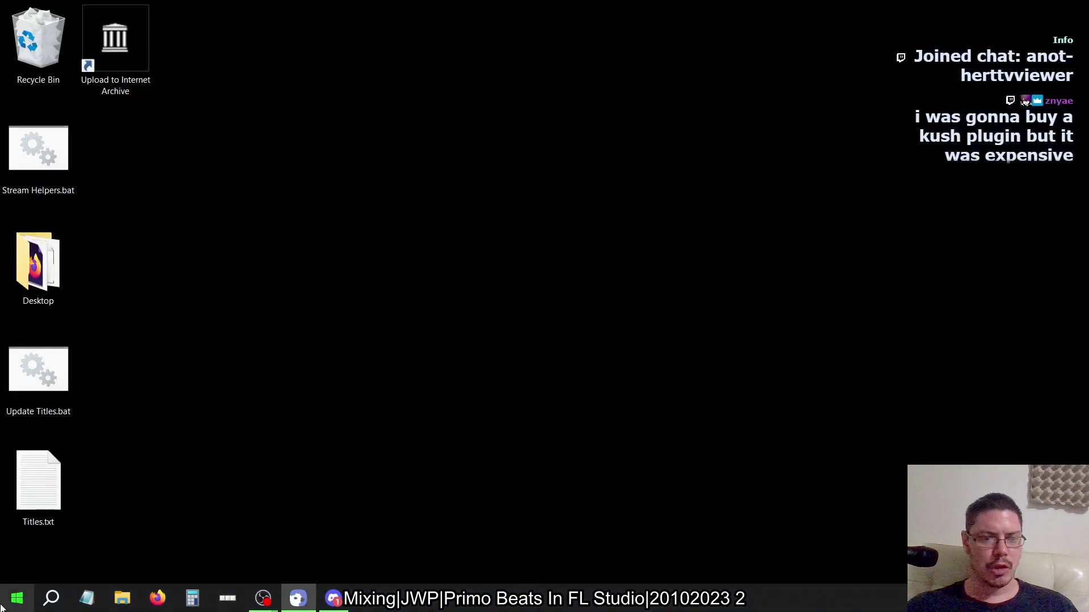
pyautogui.click(17, 598)
pyautogui.click(318, 188)
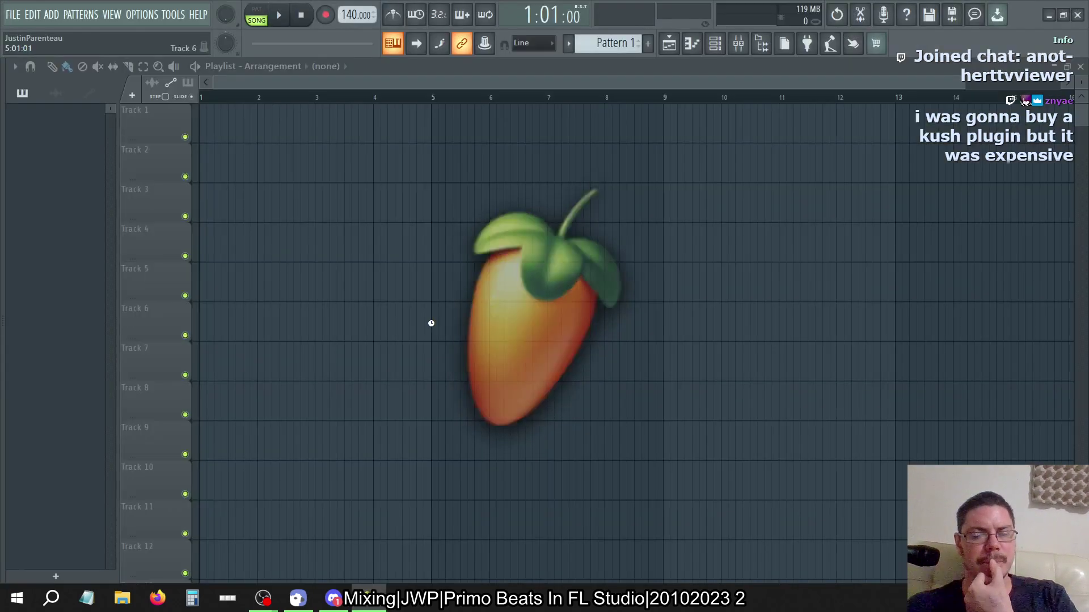
# Open GuiPia18_8-2023.flp from Primo Beats > Mart Instrumental 7 > Instrumentals 7 Flp Data and dismiss the missing-samples report.
pyautogui.click(12, 15)
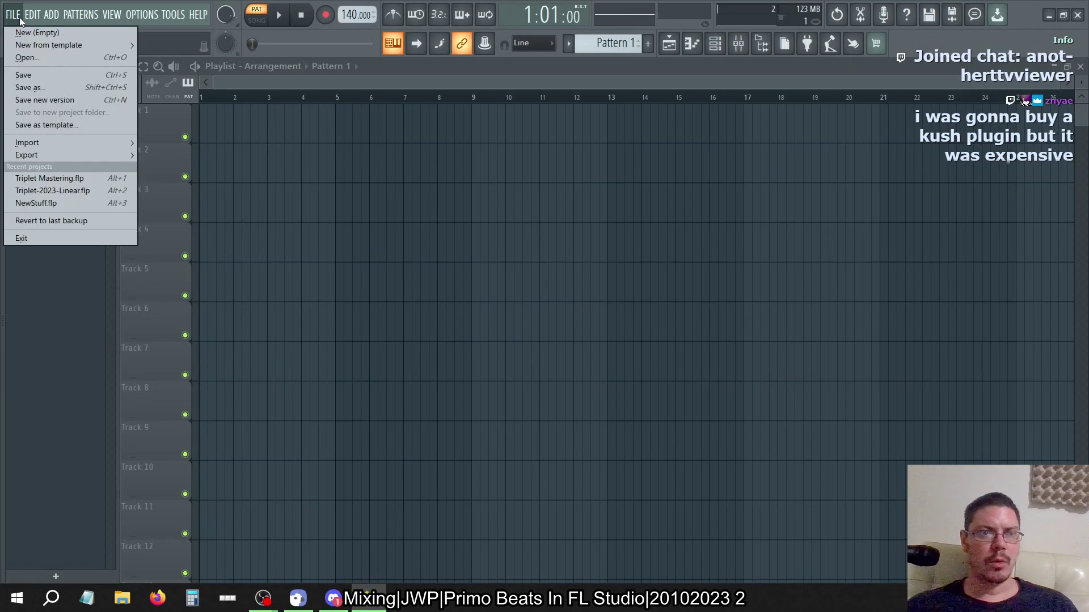
pyautogui.click(25, 57)
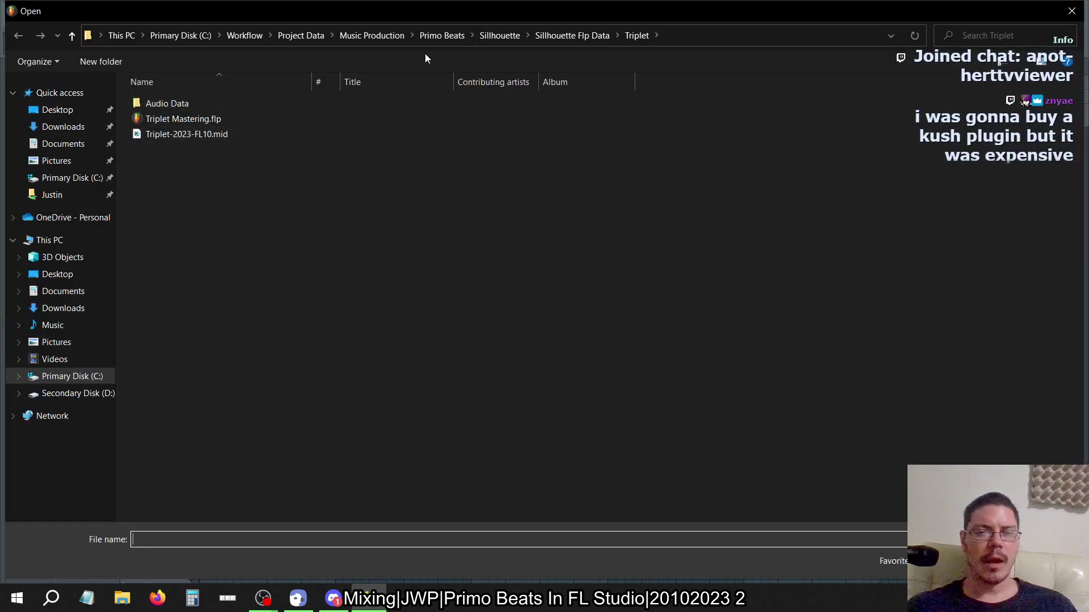
pyautogui.click(489, 35)
pyautogui.click(455, 37)
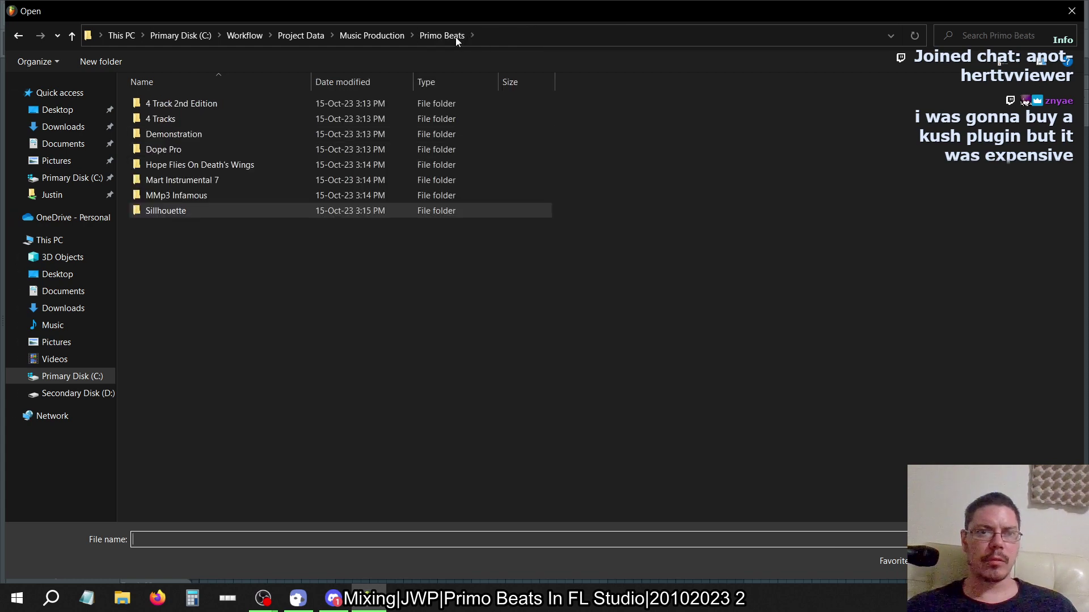
pyautogui.doubleClick(229, 179)
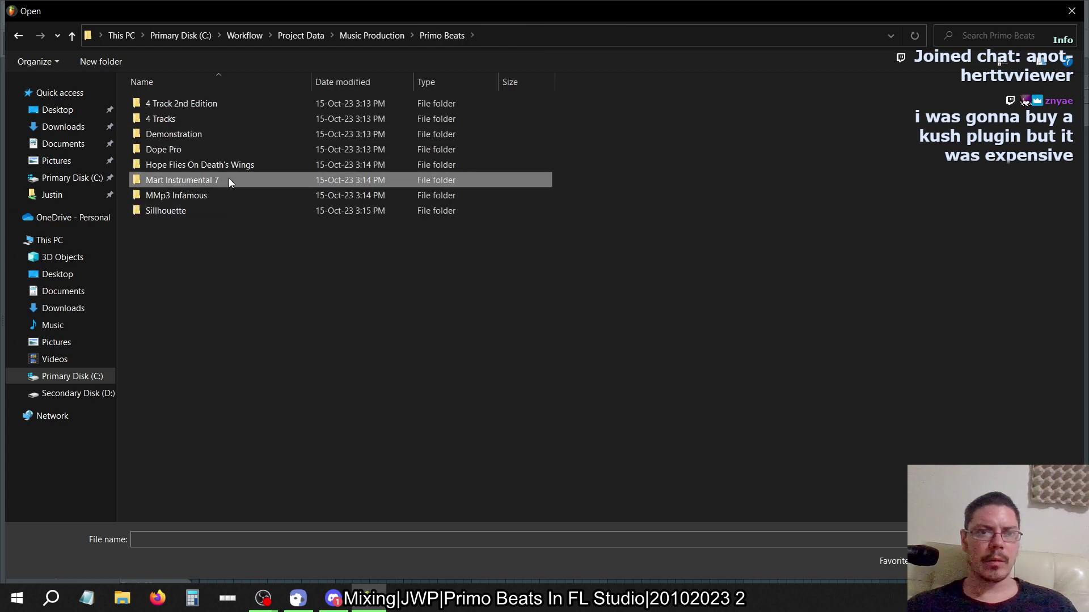
pyautogui.doubleClick(242, 117)
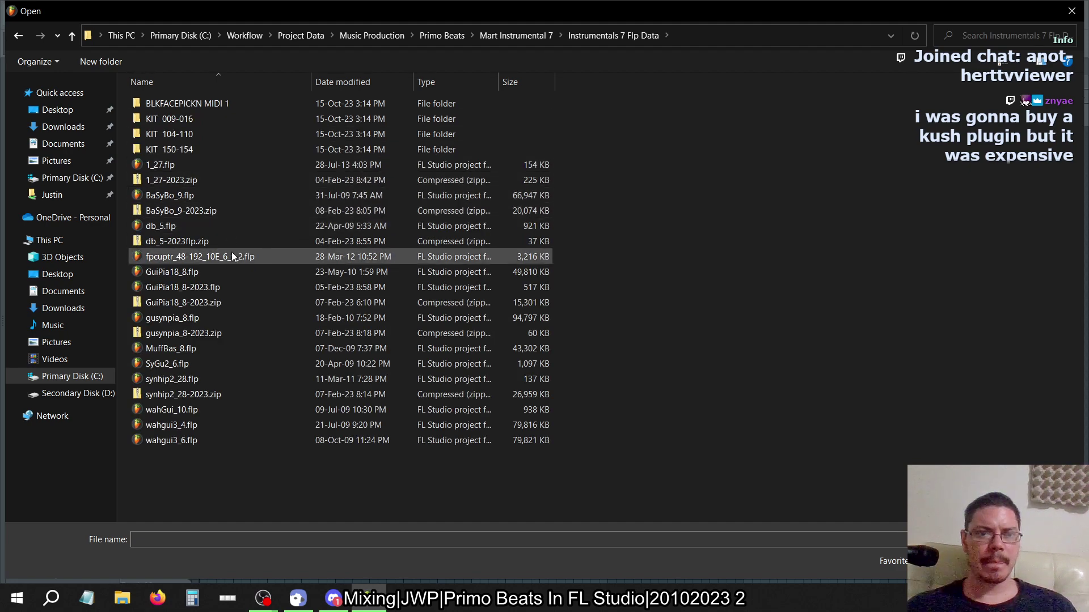
pyautogui.click(229, 283)
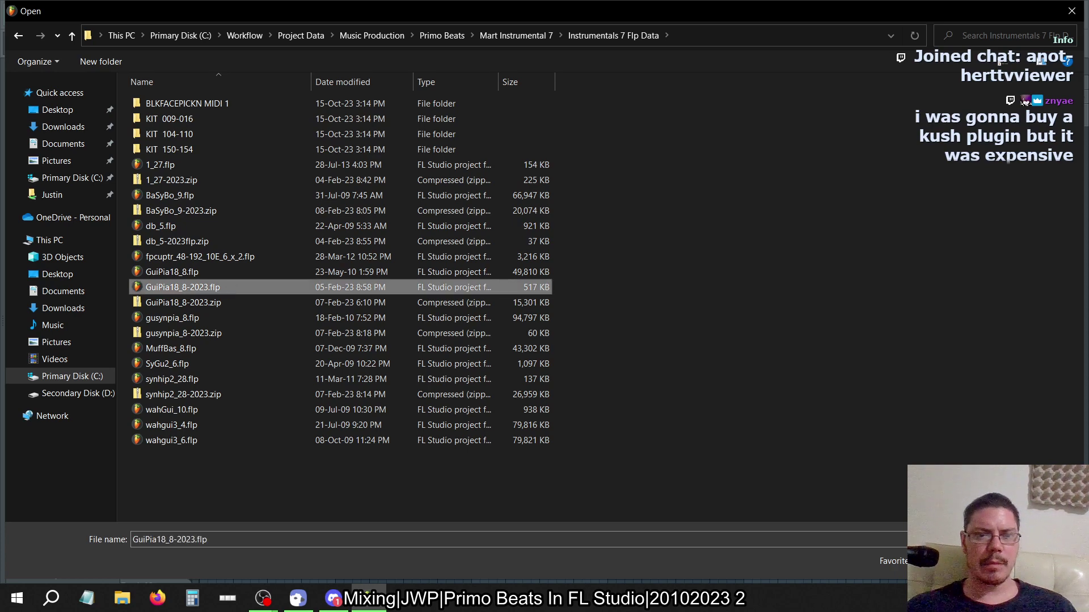
pyautogui.press('Return')
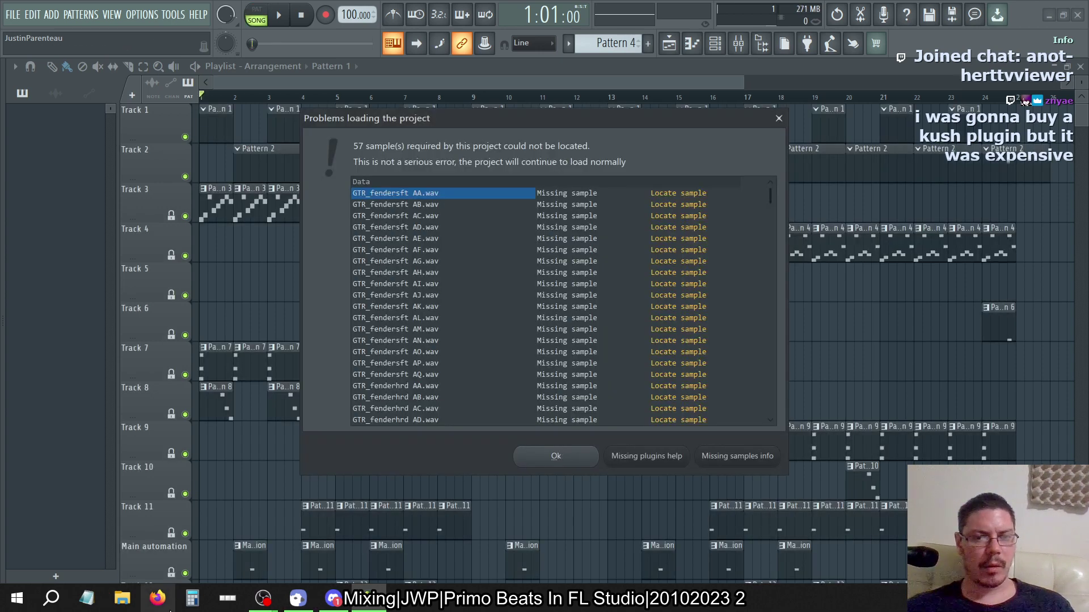
pyautogui.click(574, 455)
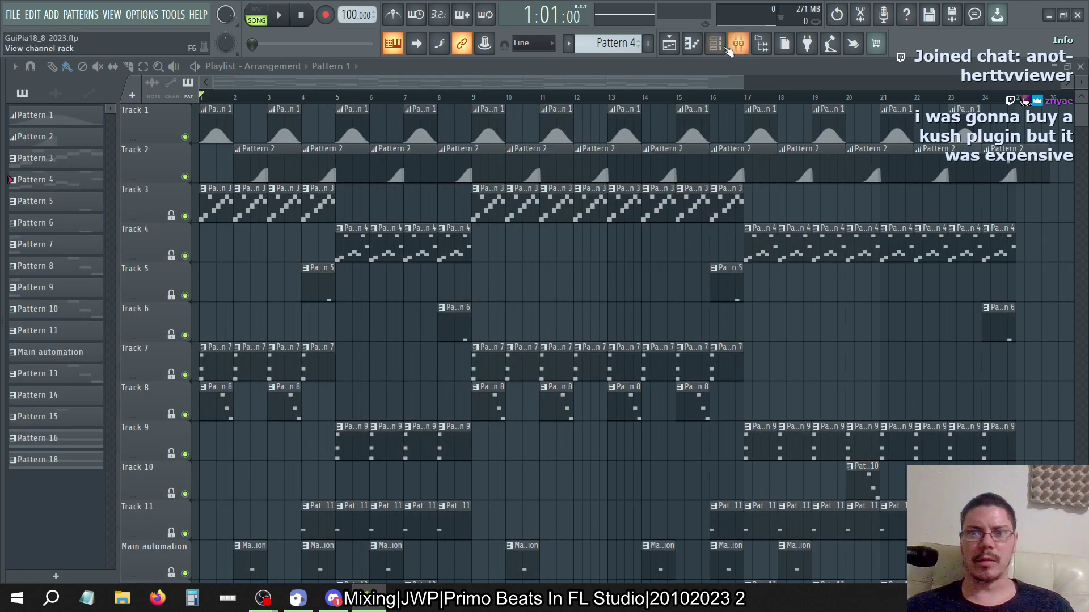
# Show the channel rack and the mixer over the playlist.
pyautogui.press('F6')
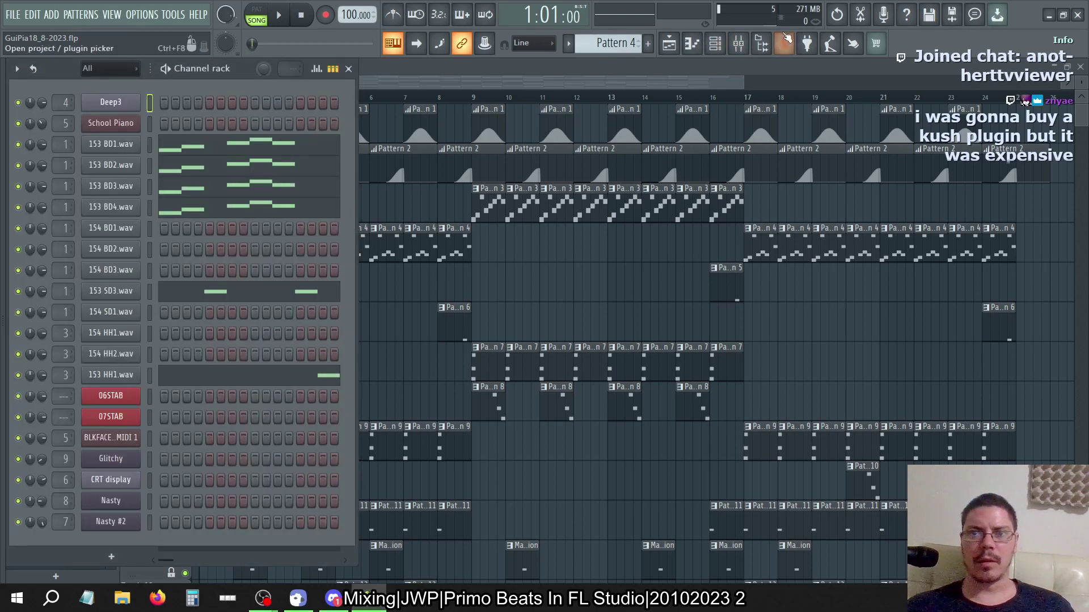
pyautogui.click(738, 43)
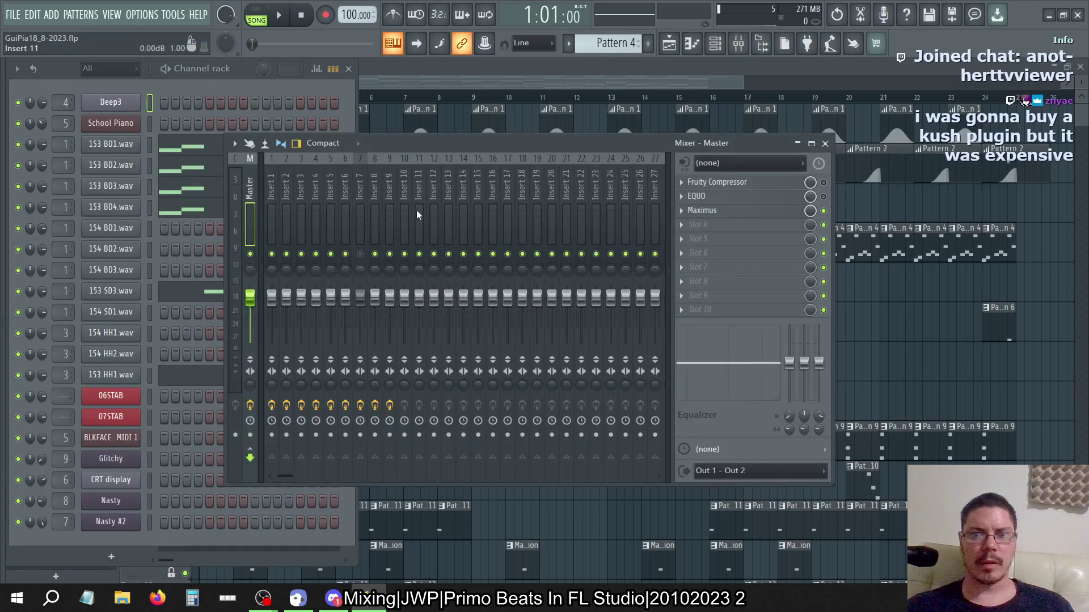
# Look at the effect slots of the first mixer inserts, the master and the current track.
pyautogui.click(272, 192)
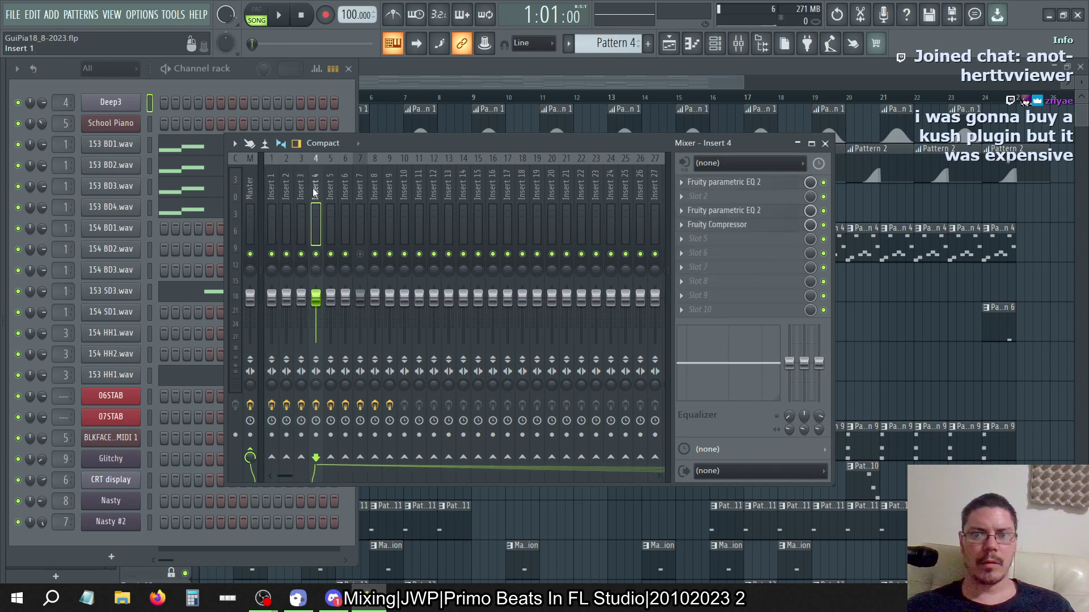
pyautogui.click(249, 188)
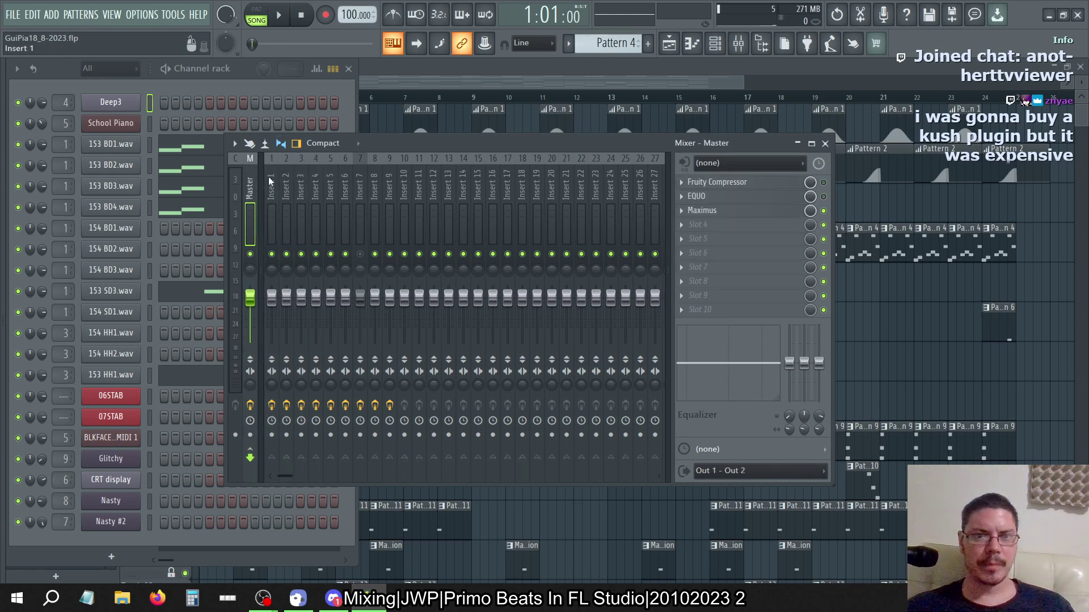
pyautogui.click(236, 193)
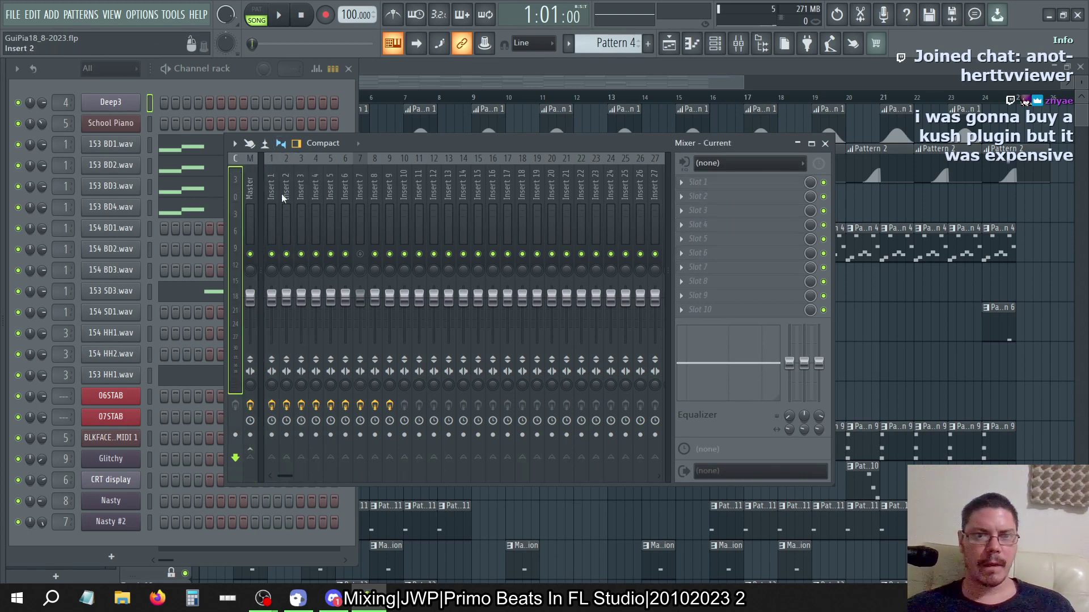
# Open HeaJum_4-2023.zip from Primo Beats > MMp3 Infamous > Infamous Flp Data and dismiss the missing-plugins report.
pyautogui.click(14, 15)
pyautogui.click(22, 57)
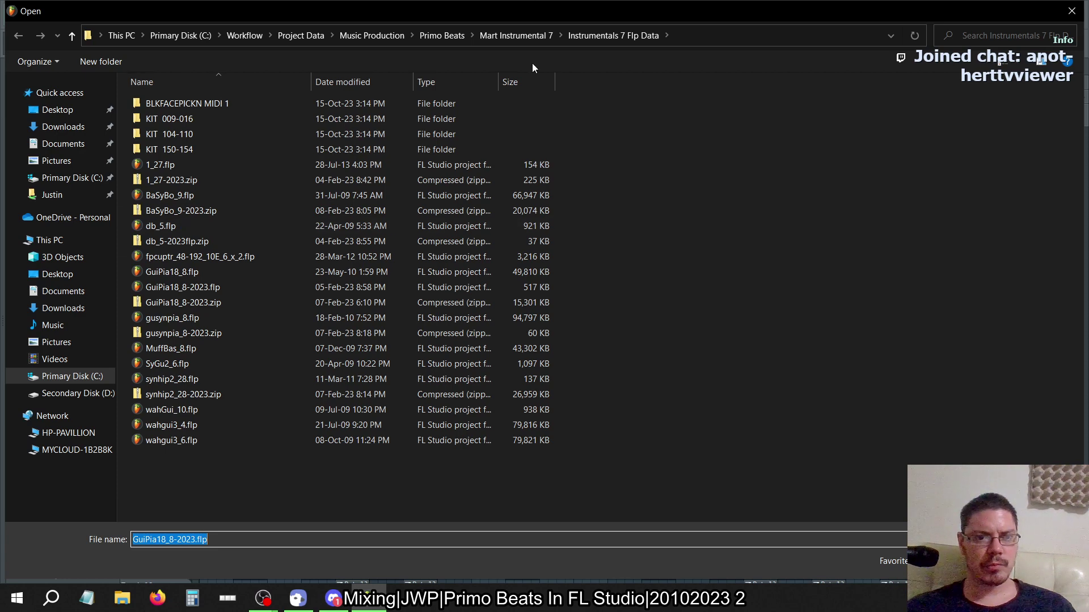
pyautogui.click(509, 36)
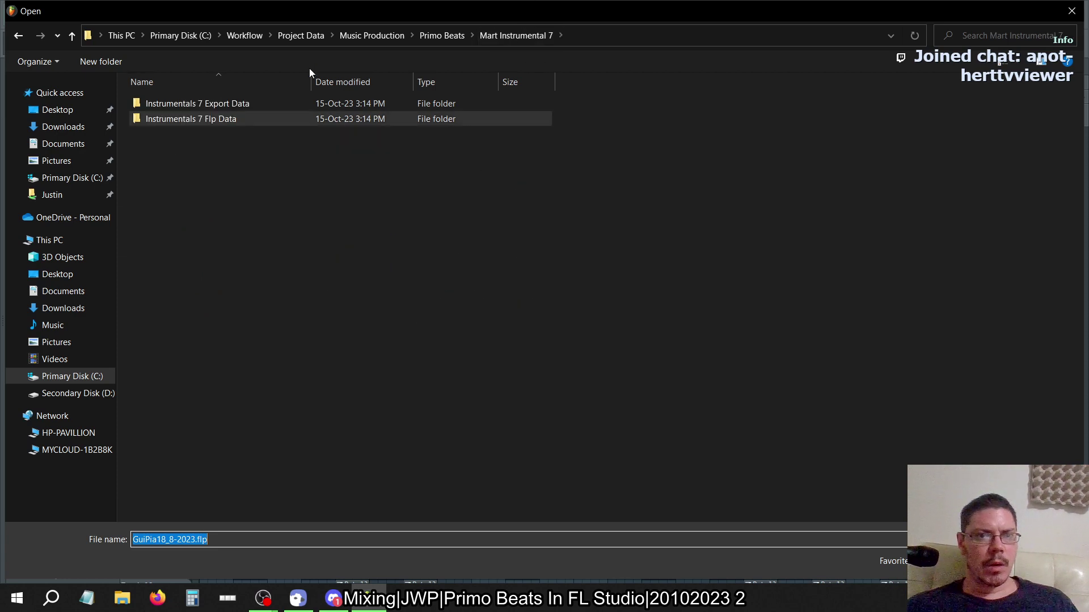
pyautogui.click(424, 39)
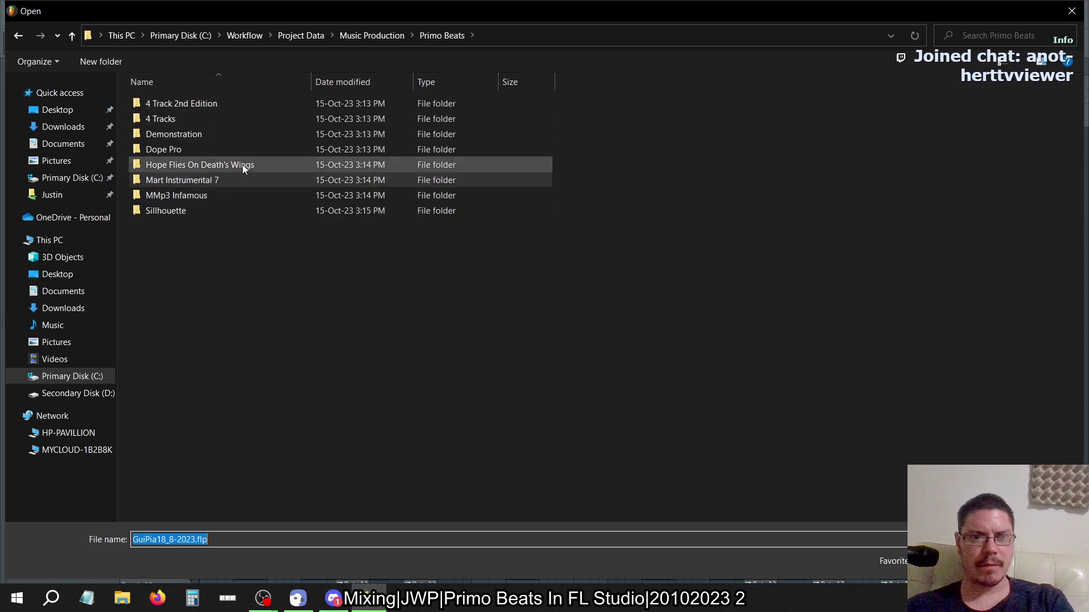
pyautogui.doubleClick(221, 195)
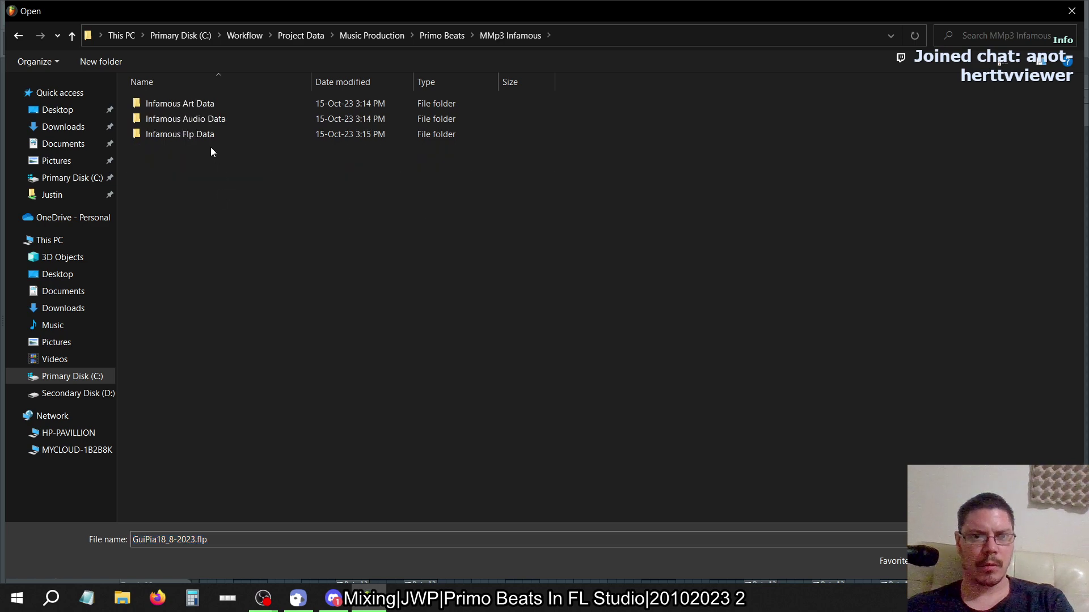
pyautogui.doubleClick(209, 136)
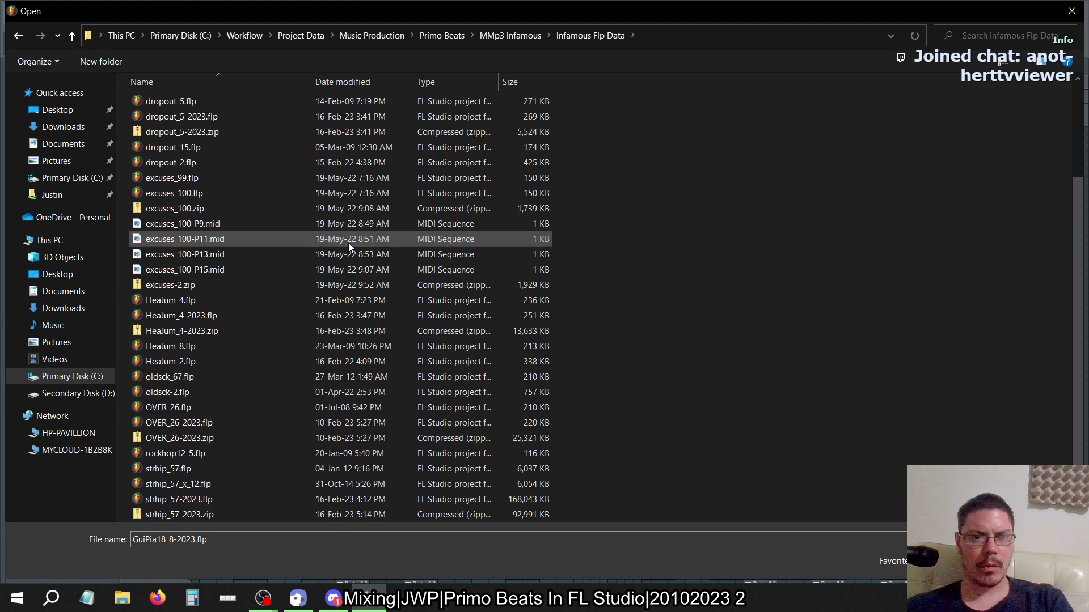
pyautogui.scroll(3, 348, 242)
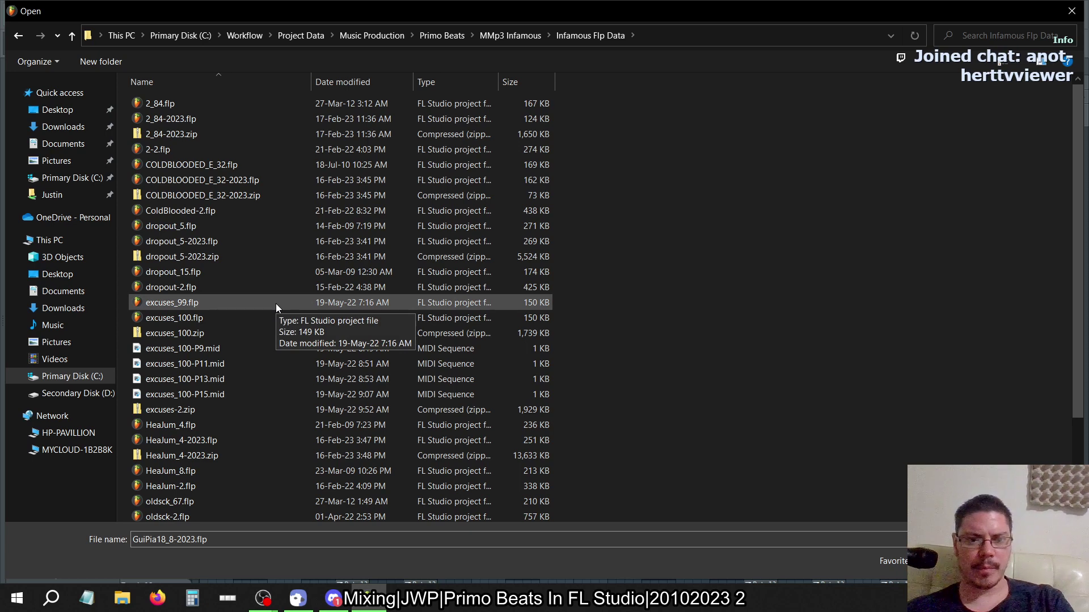
pyautogui.scroll(-3, 358, 318)
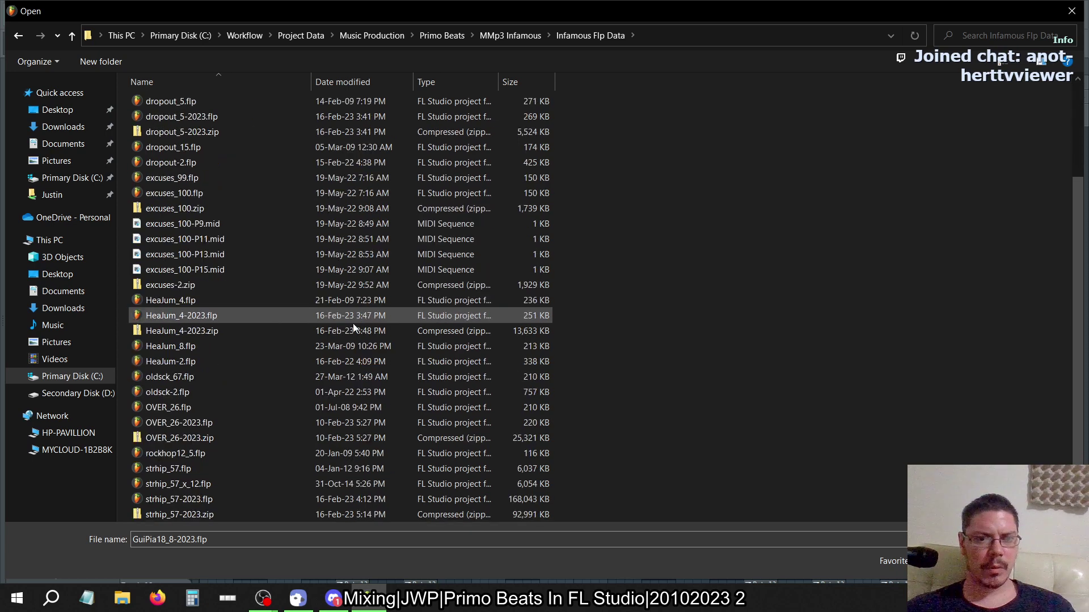
pyautogui.click(229, 334)
pyautogui.press('Return')
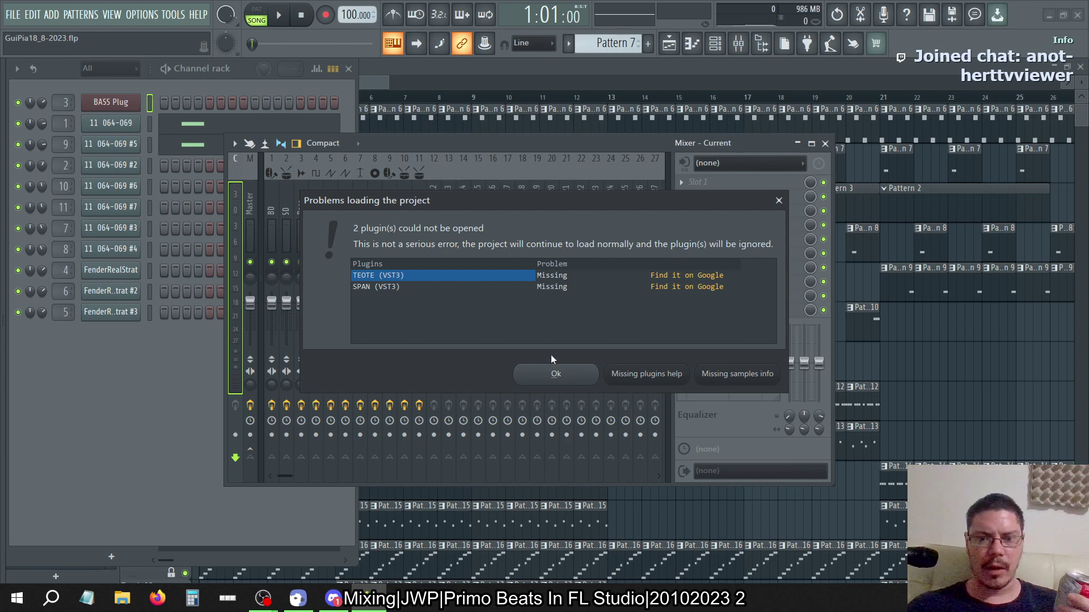
pyautogui.click(552, 372)
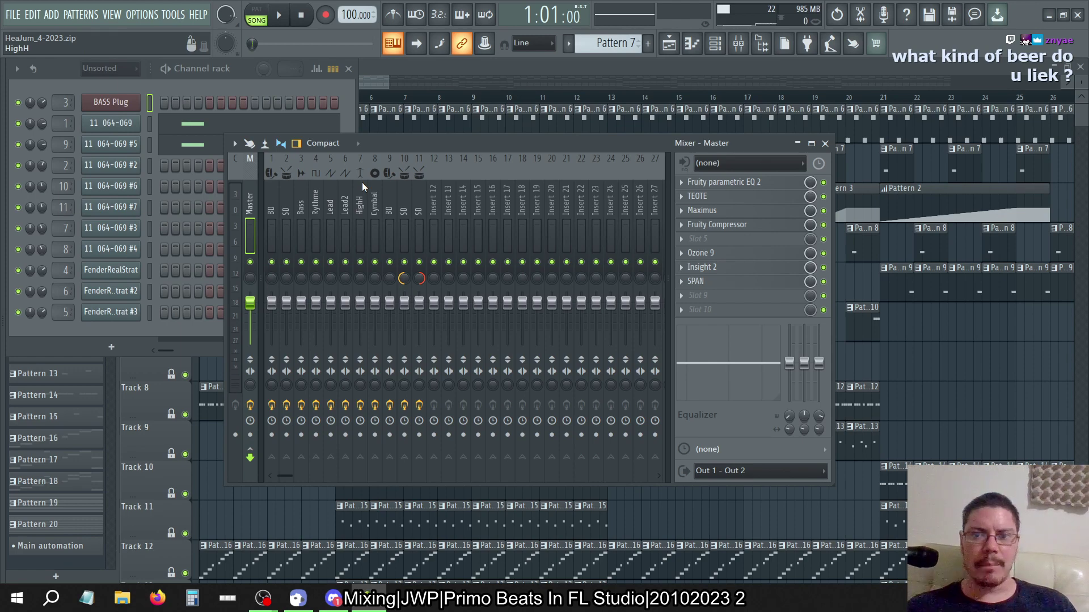
# Examine the effect chains of the mixer tracks from HighH back through BD to the master.
pyautogui.click(276, 189)
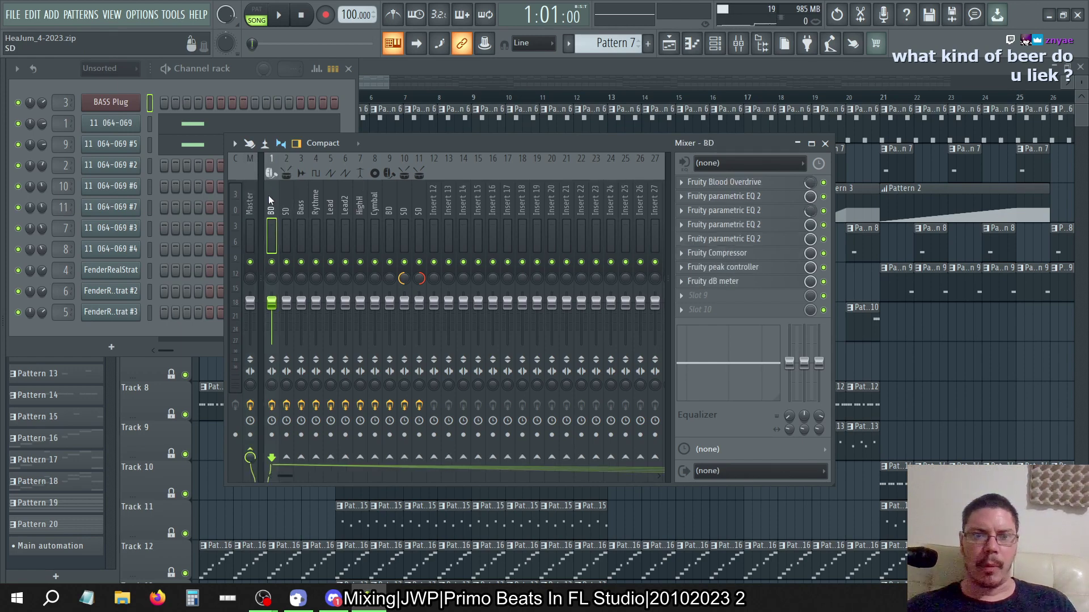
pyautogui.click(236, 213)
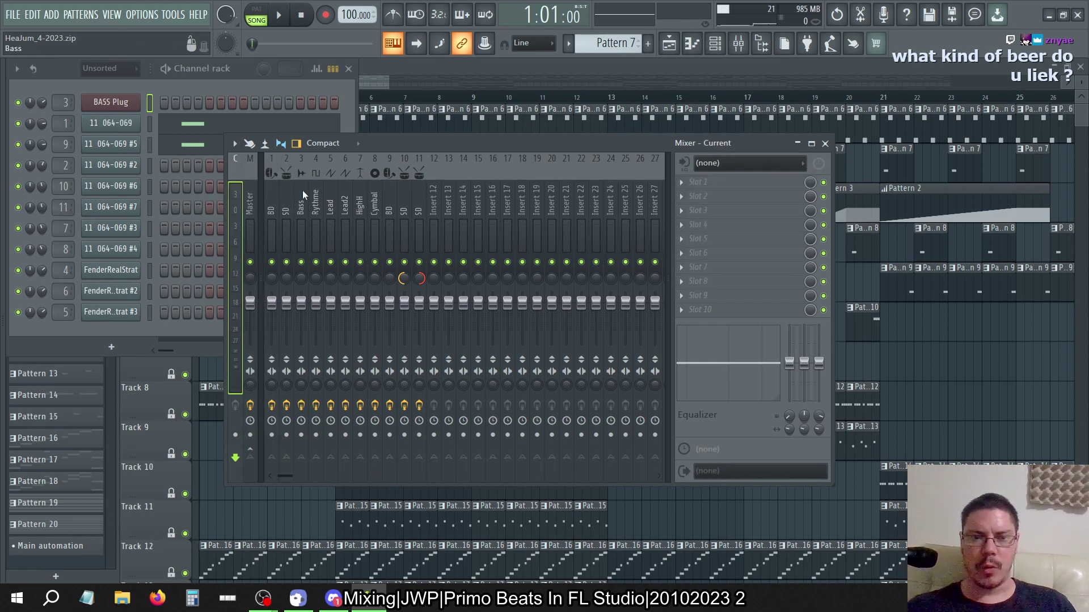
pyautogui.click(360, 202)
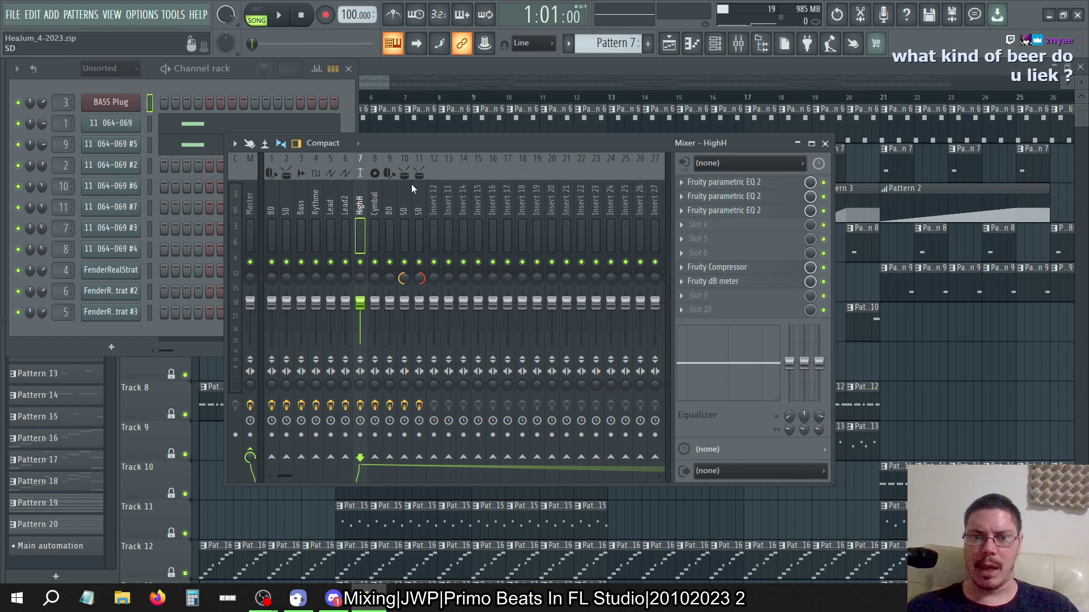
pyautogui.press('Left')
pyautogui.press('Left')
pyautogui.press('Left')
pyautogui.press('Left')
pyautogui.press('Left')
pyautogui.press('Left')
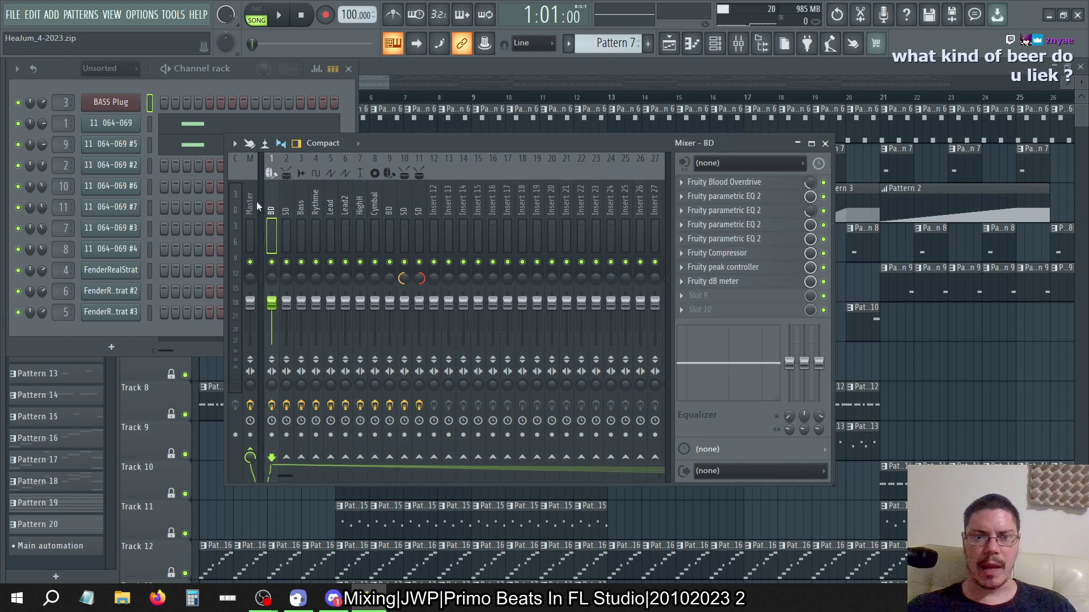
pyautogui.click(256, 202)
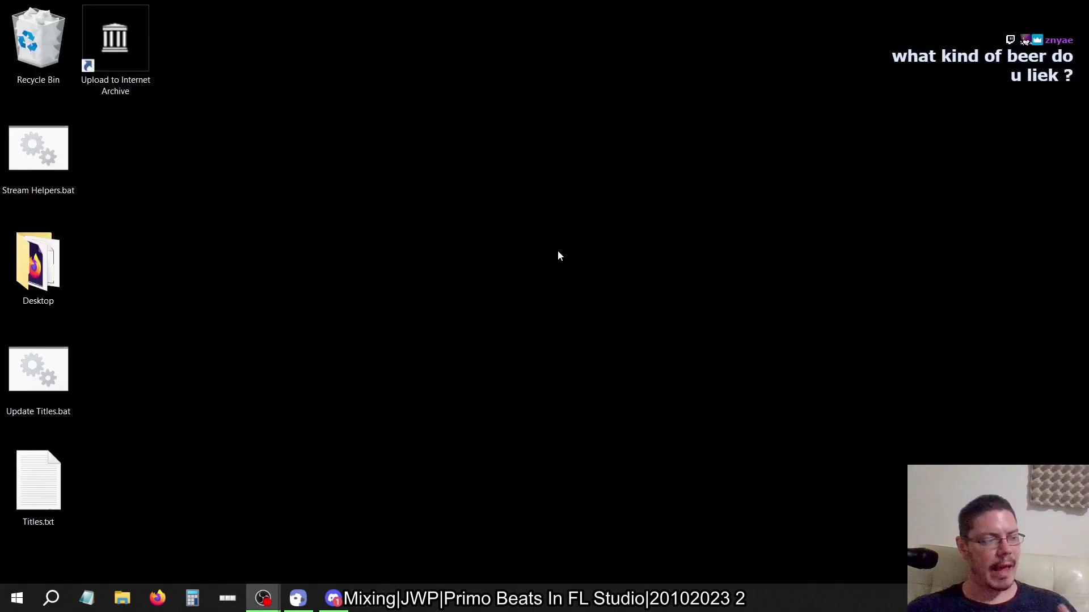
# Check the windows that are still open and start FL Studio 21 again.
pyautogui.hotkey('alt', 'Tab')
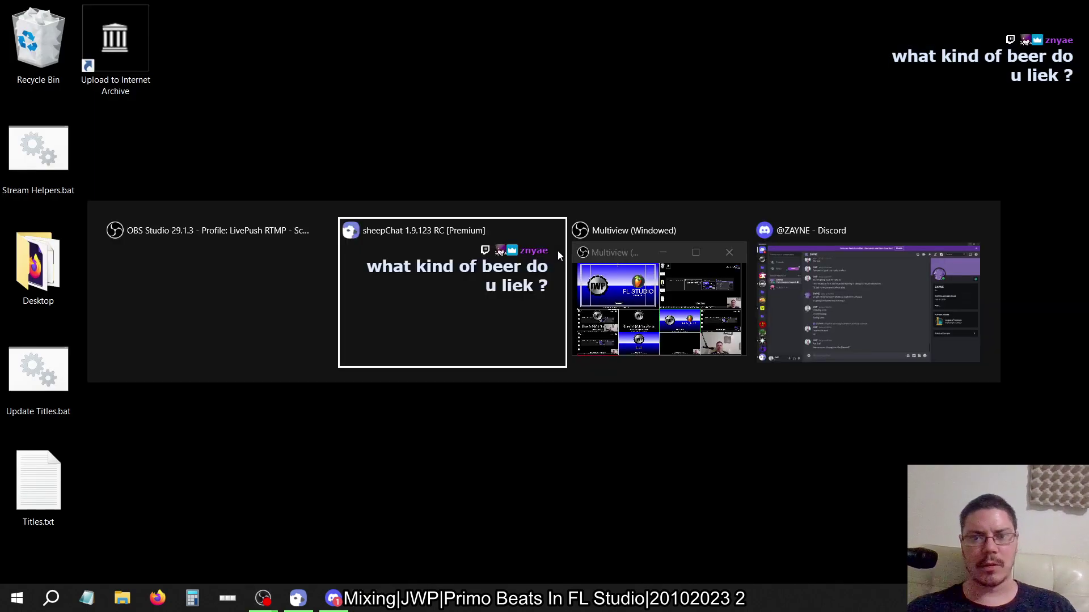
pyautogui.hotkey('alt', 'Tab')
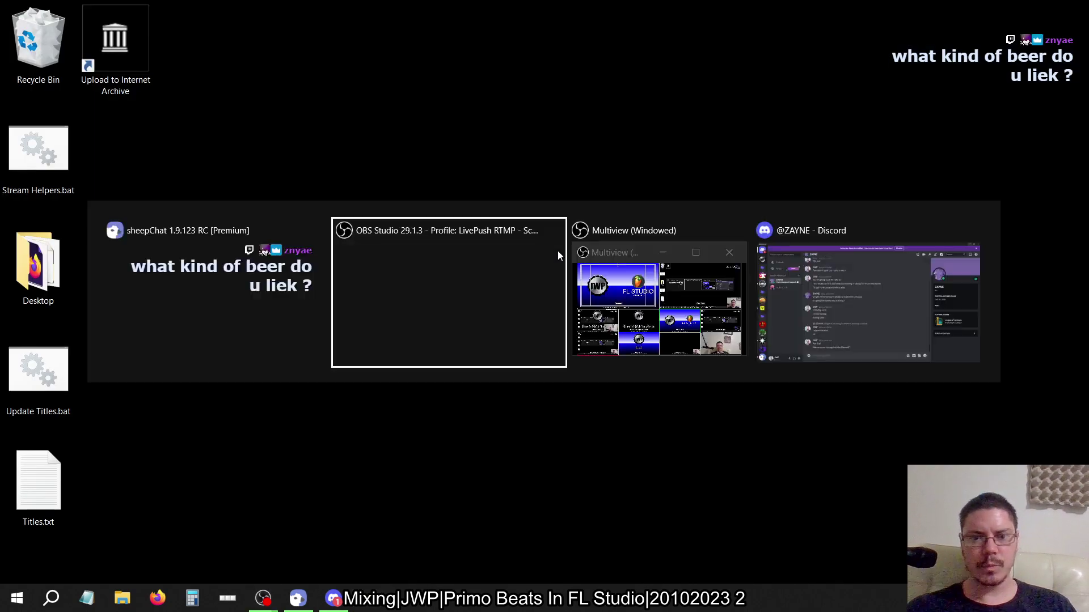
pyautogui.click(8, 605)
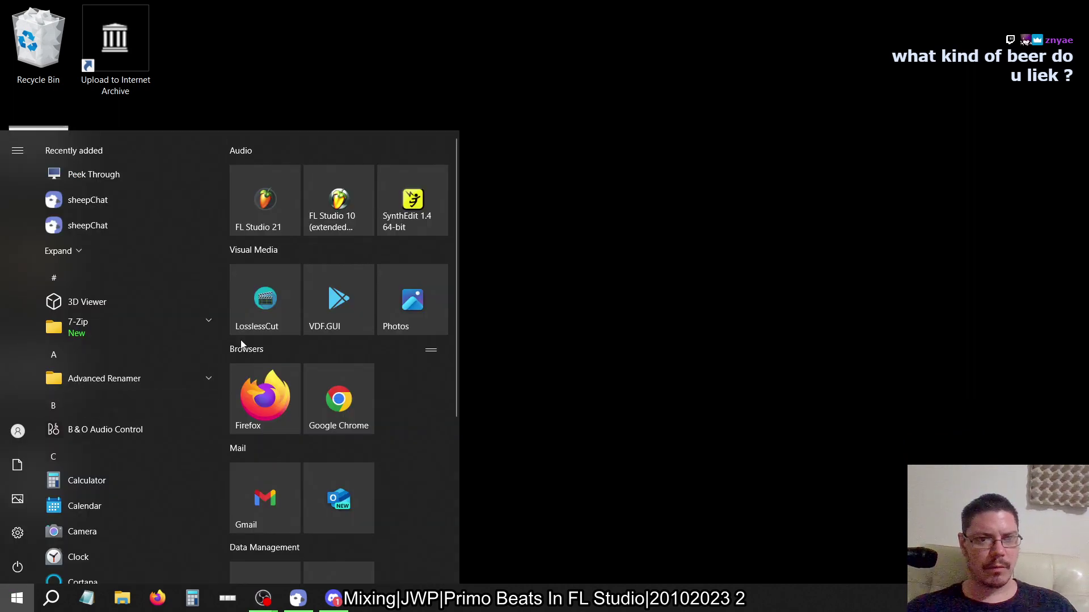
pyautogui.click(262, 209)
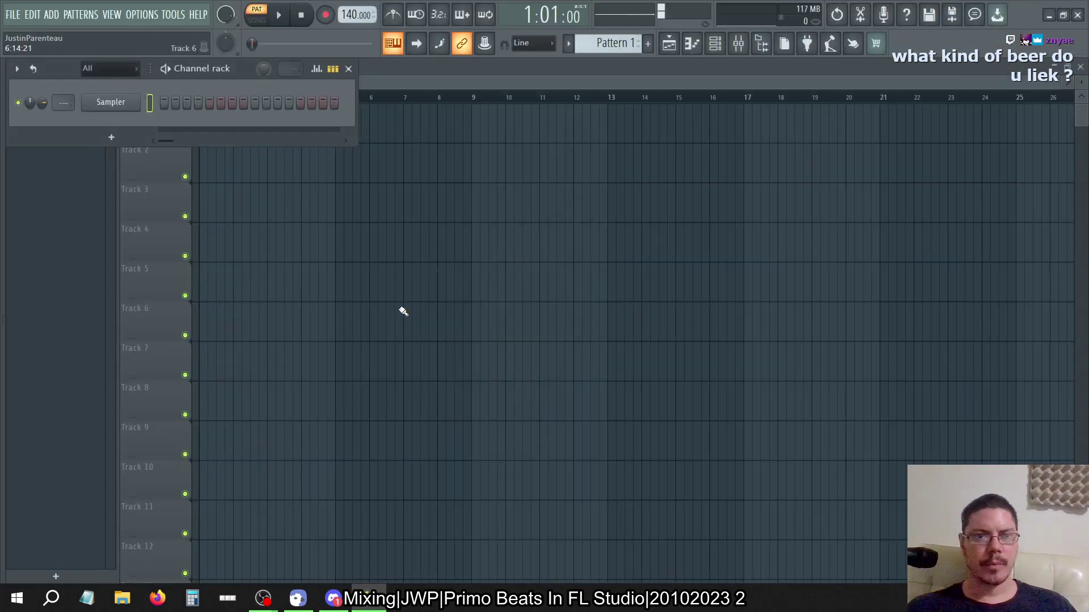
# Look for another project to open in the Infamous Flp Data folder and go back up to Primo Beats.
pyautogui.click(12, 14)
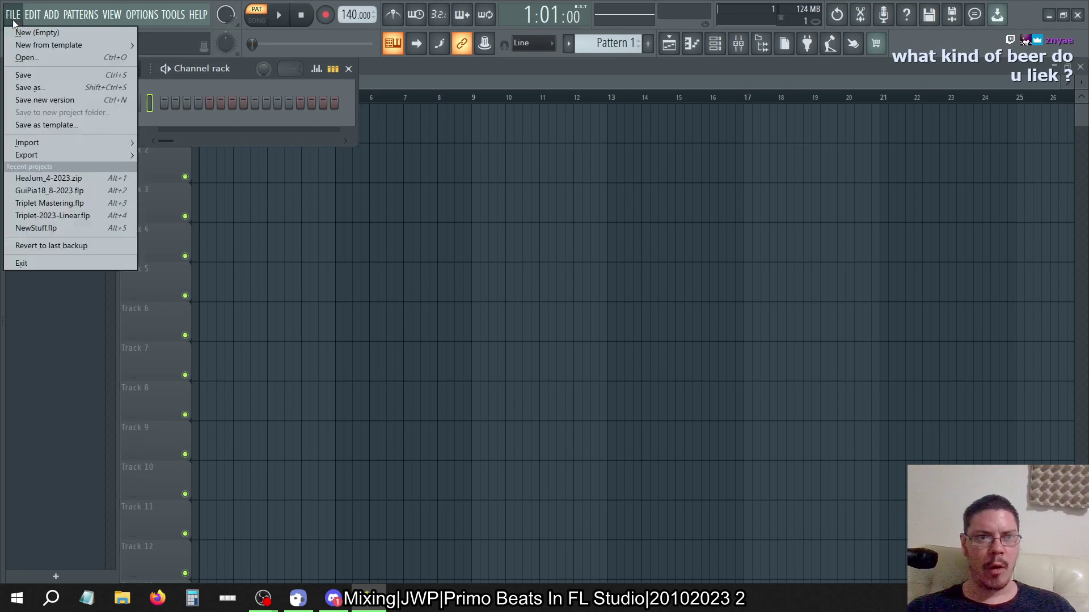
pyautogui.click(26, 57)
pyautogui.scroll(-2, 311, 148)
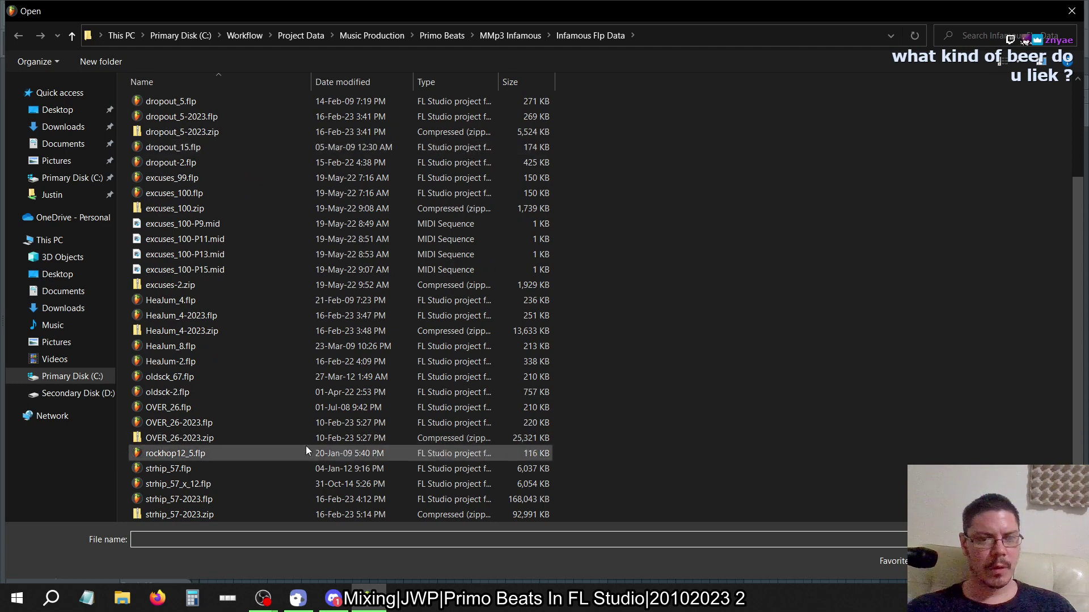
pyautogui.scroll(2, 306, 450)
pyautogui.click(502, 36)
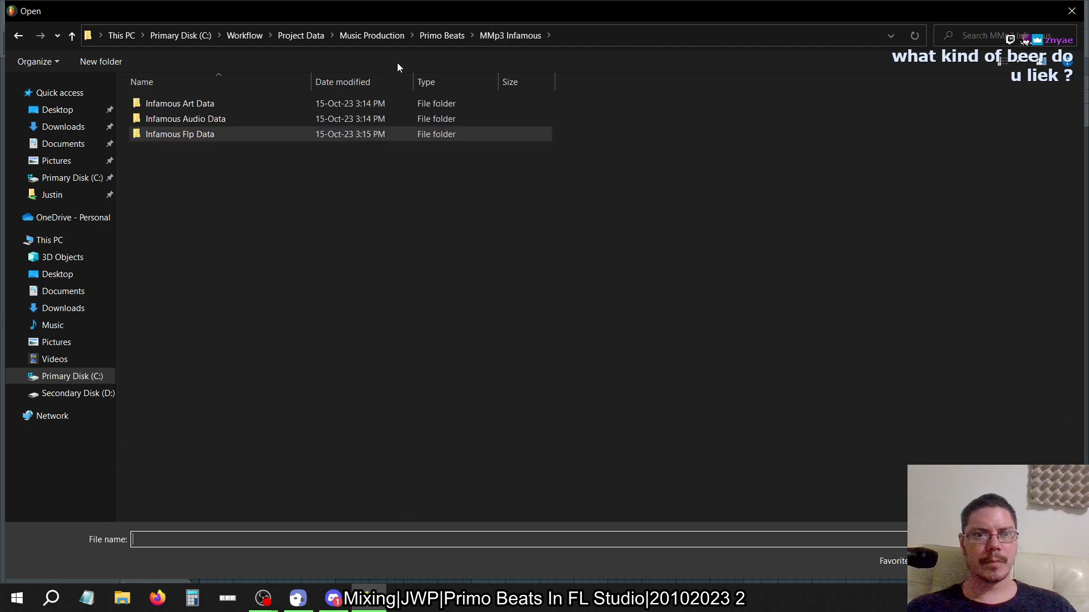
pyautogui.click(450, 36)
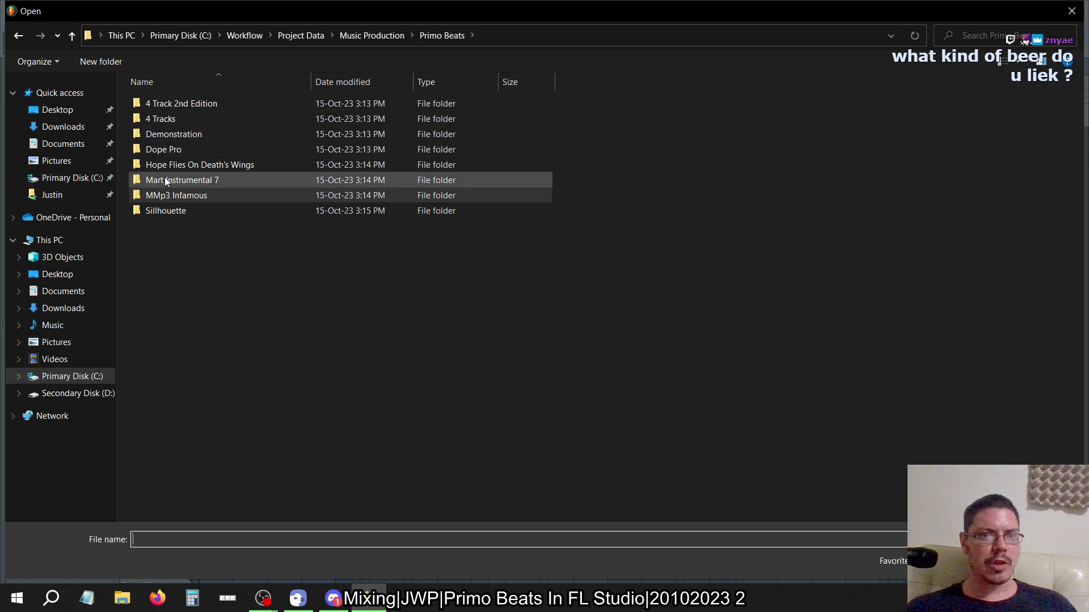
# Browse the network locations HP-PAVILLION and MYCLOUD-1B2B8K for a project and enter the personal share on the latter.
pyautogui.click(48, 416)
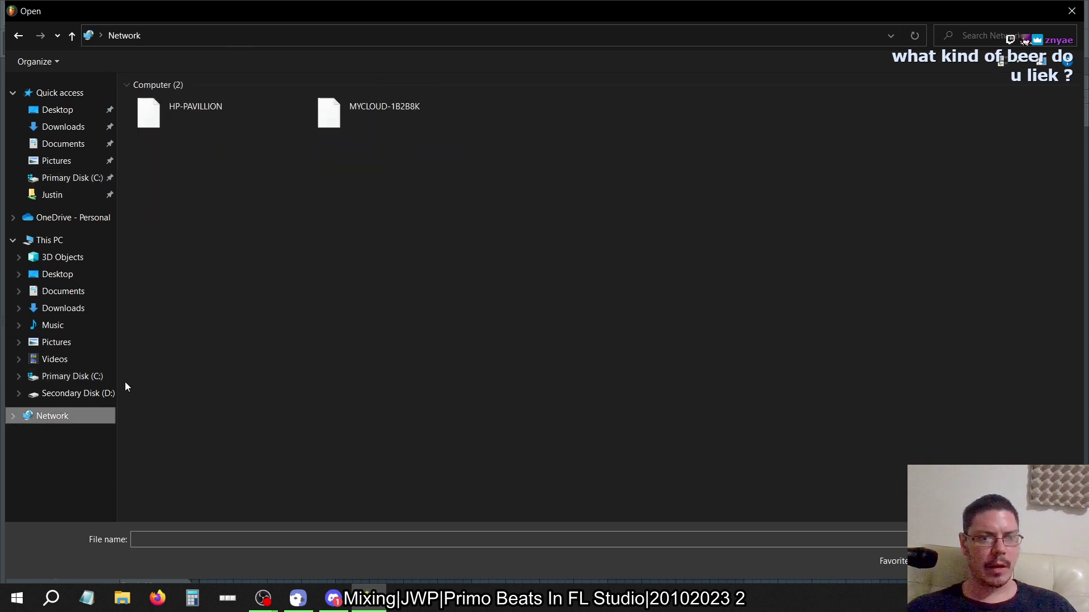
pyautogui.doubleClick(171, 114)
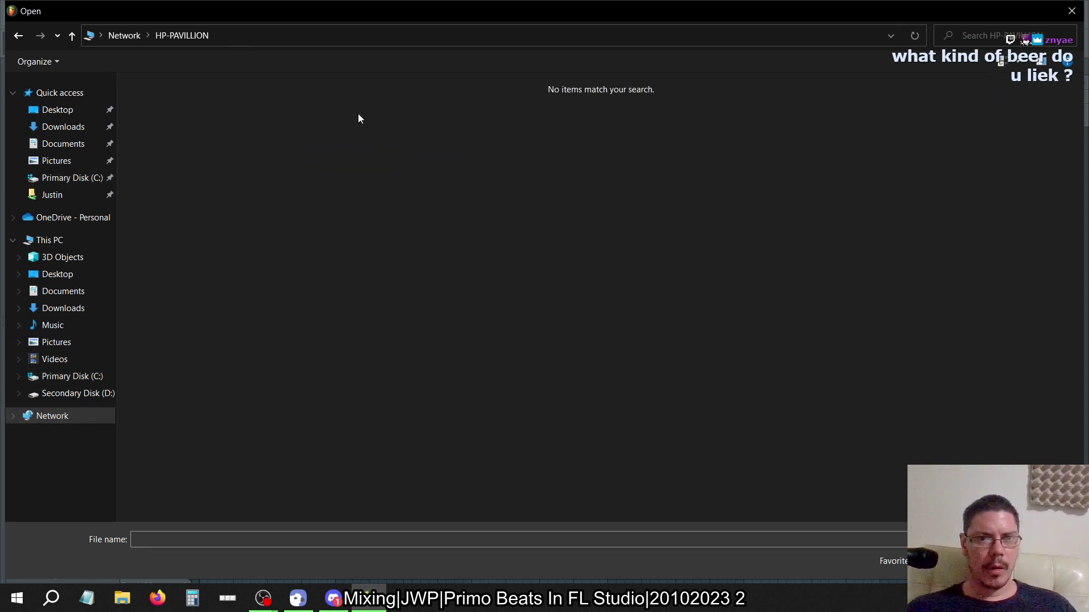
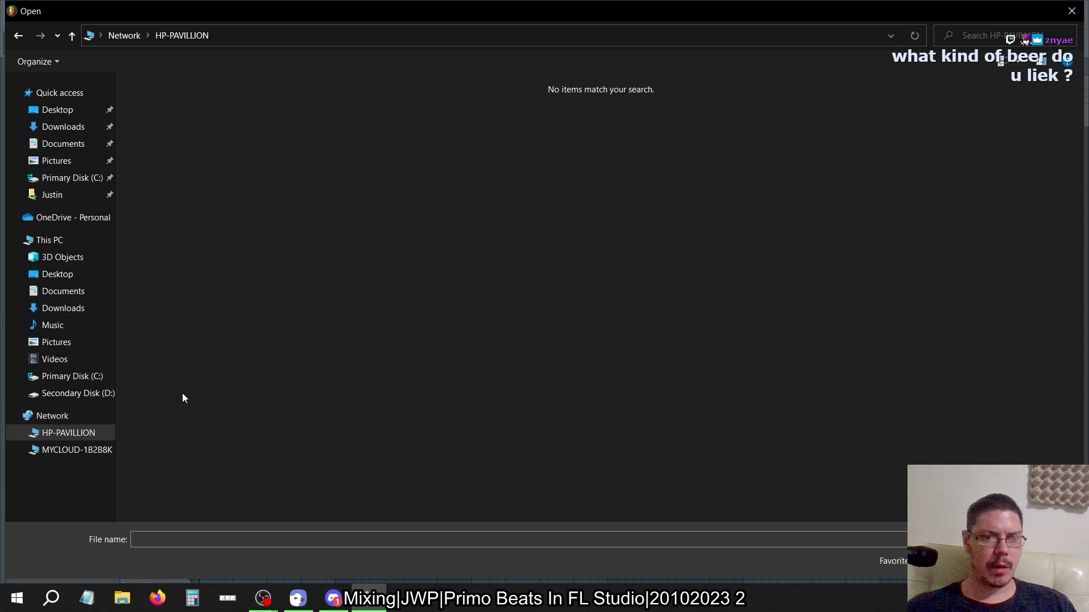
pyautogui.click(74, 451)
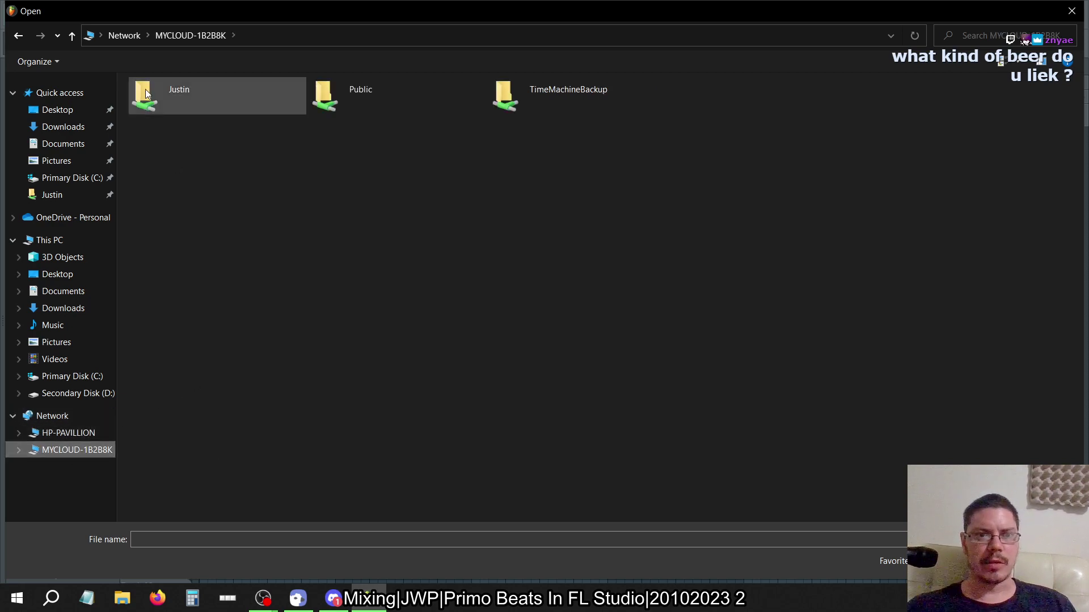
pyautogui.doubleClick(146, 94)
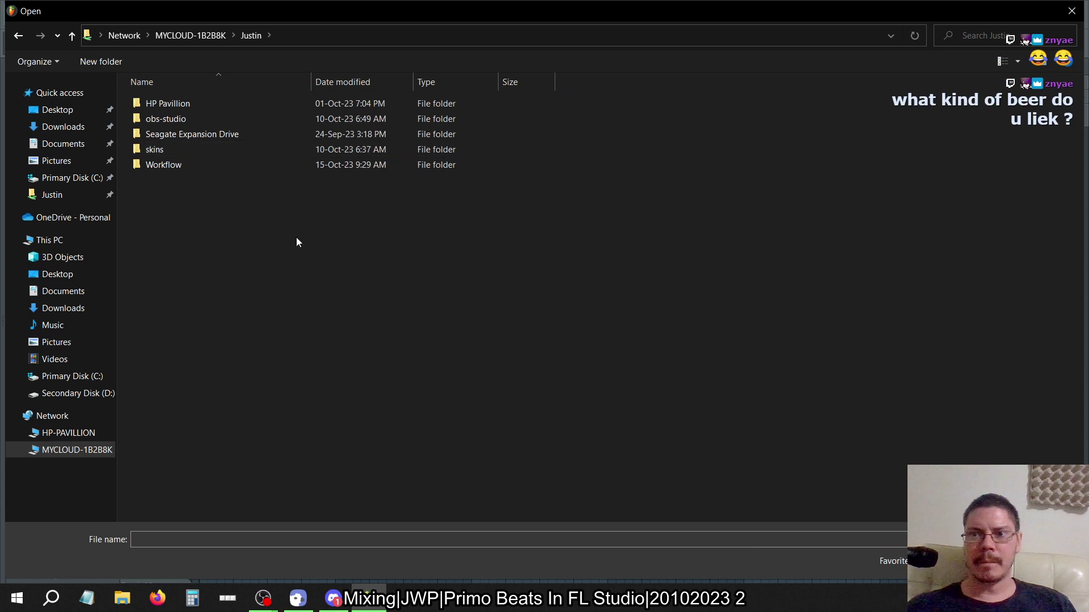
# Go to the Music Production folder inside HP Pavillion, Workflow, Project Data on the network share.
pyautogui.doubleClick(173, 105)
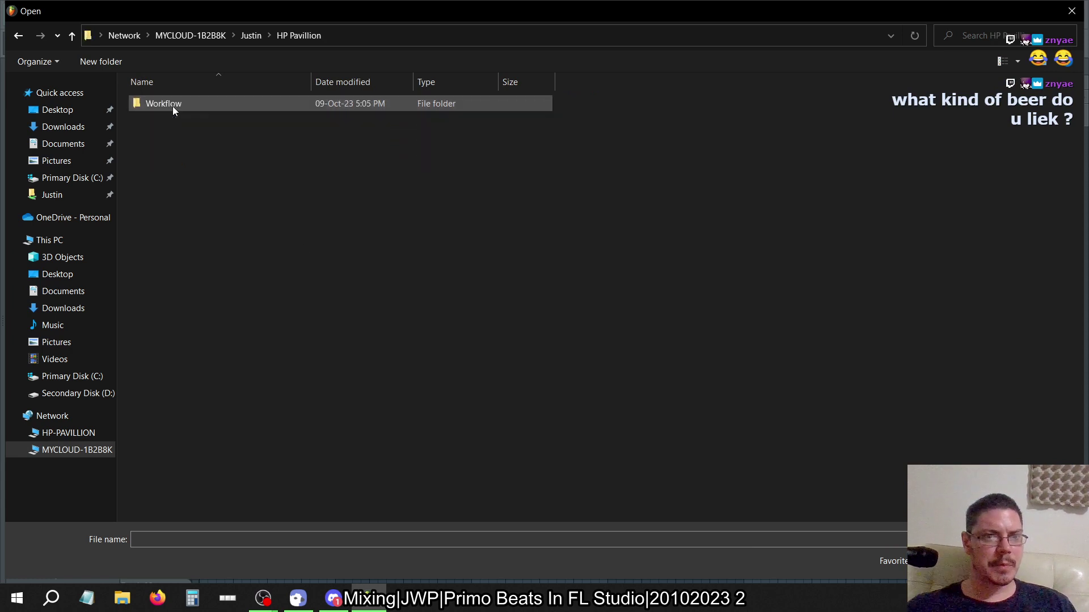
pyautogui.doubleClick(173, 107)
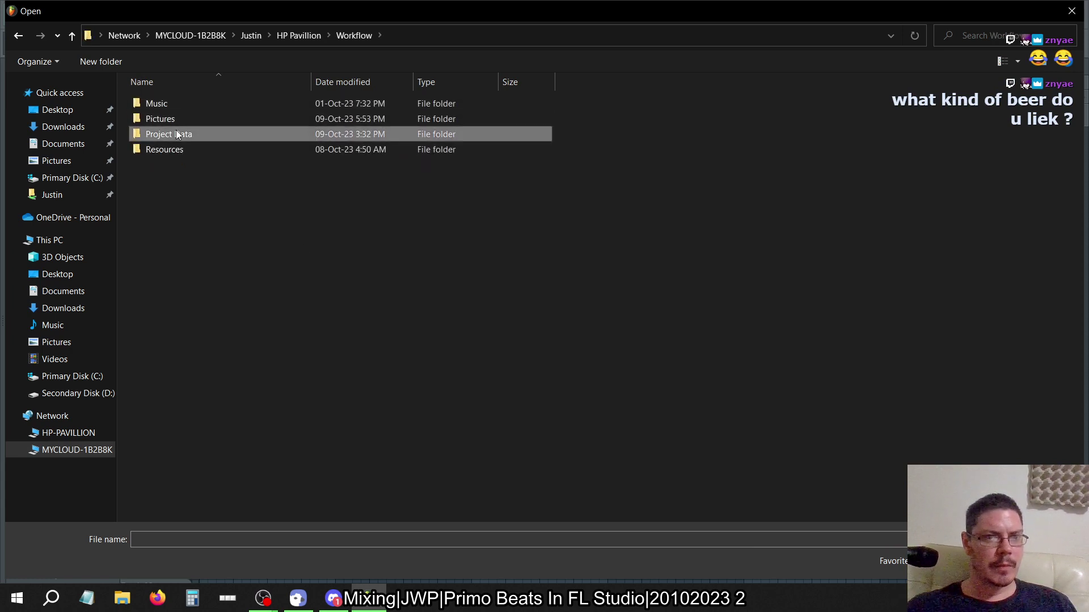
pyautogui.doubleClick(176, 134)
pyautogui.doubleClick(176, 134)
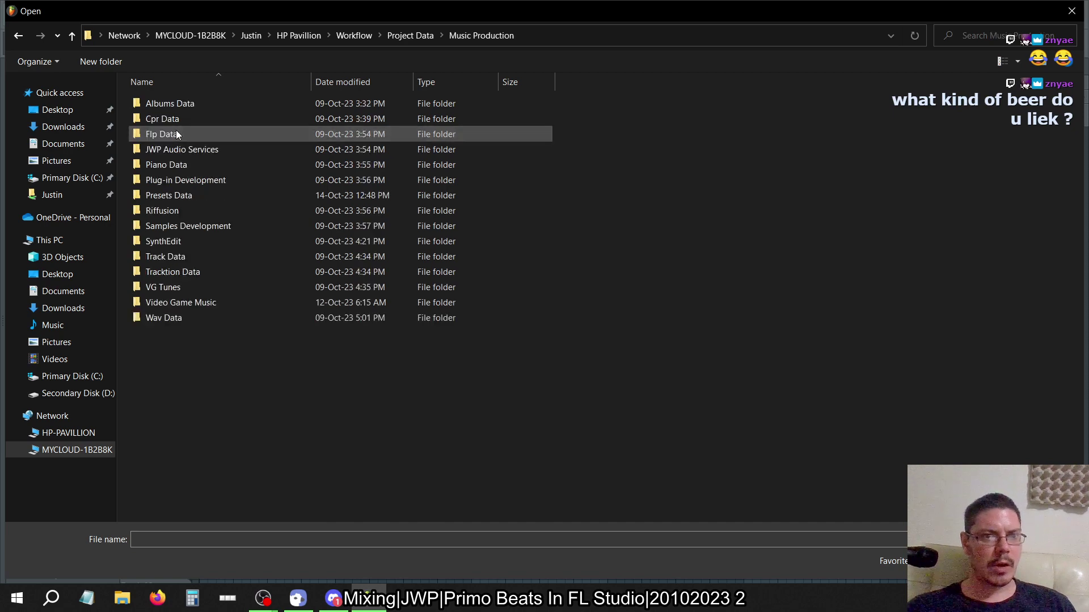
# Look through the Experiments and Projects folders of SynthEdit in Plug-in Development, and return to Music Production.
pyautogui.doubleClick(179, 180)
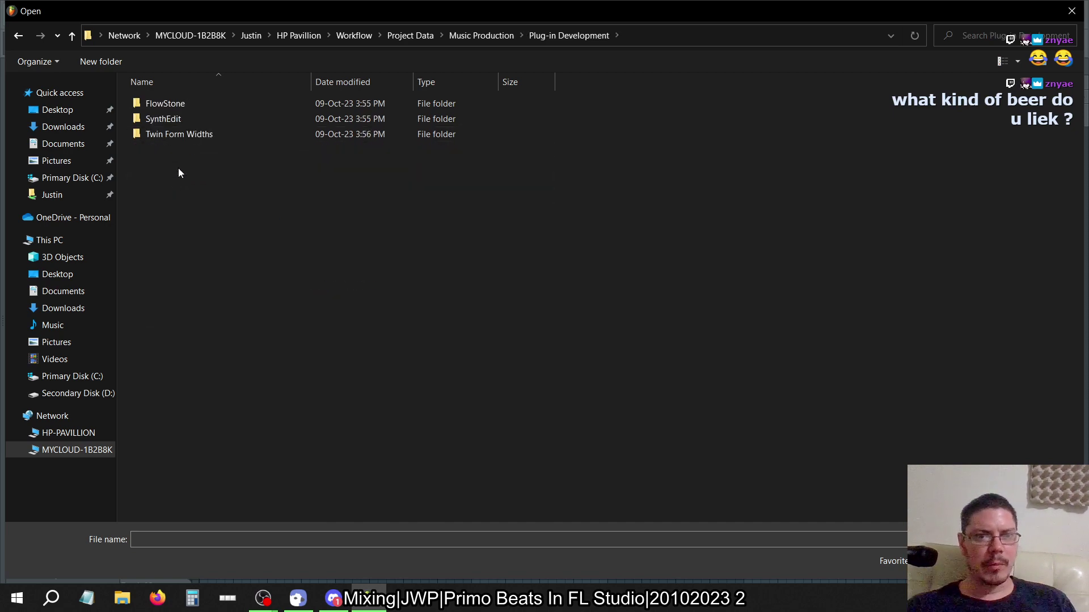
pyautogui.doubleClick(169, 118)
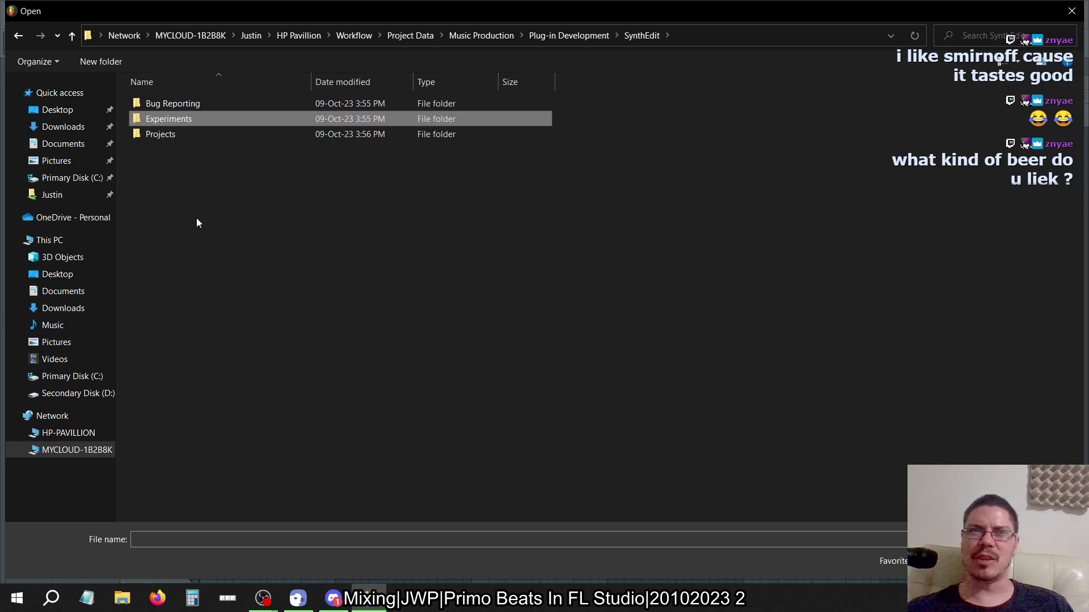
pyautogui.doubleClick(185, 117)
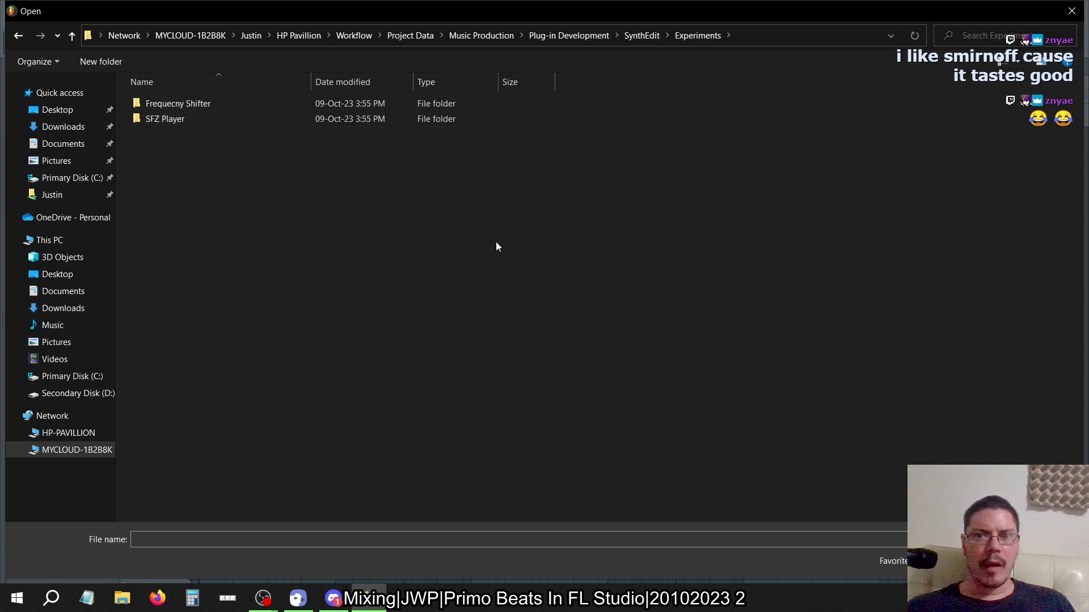
pyautogui.click(638, 36)
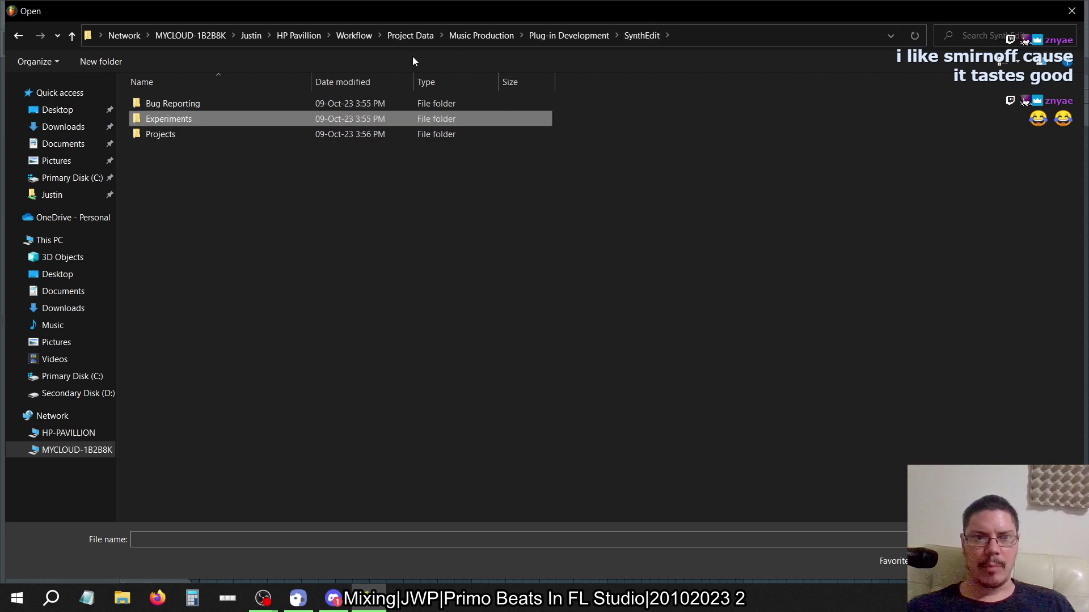
pyautogui.doubleClick(171, 133)
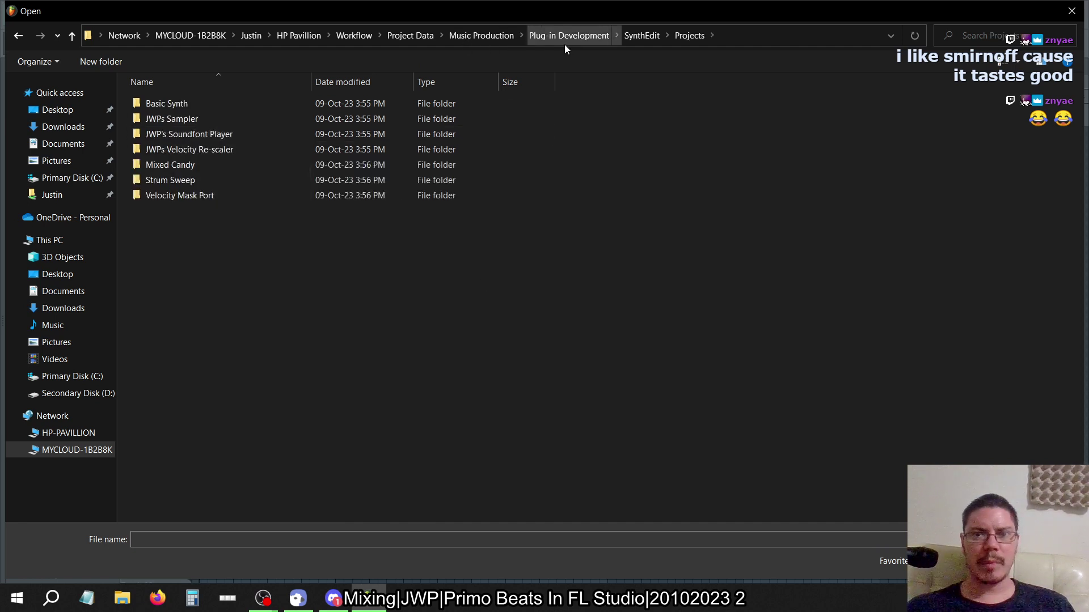
pyautogui.click(478, 35)
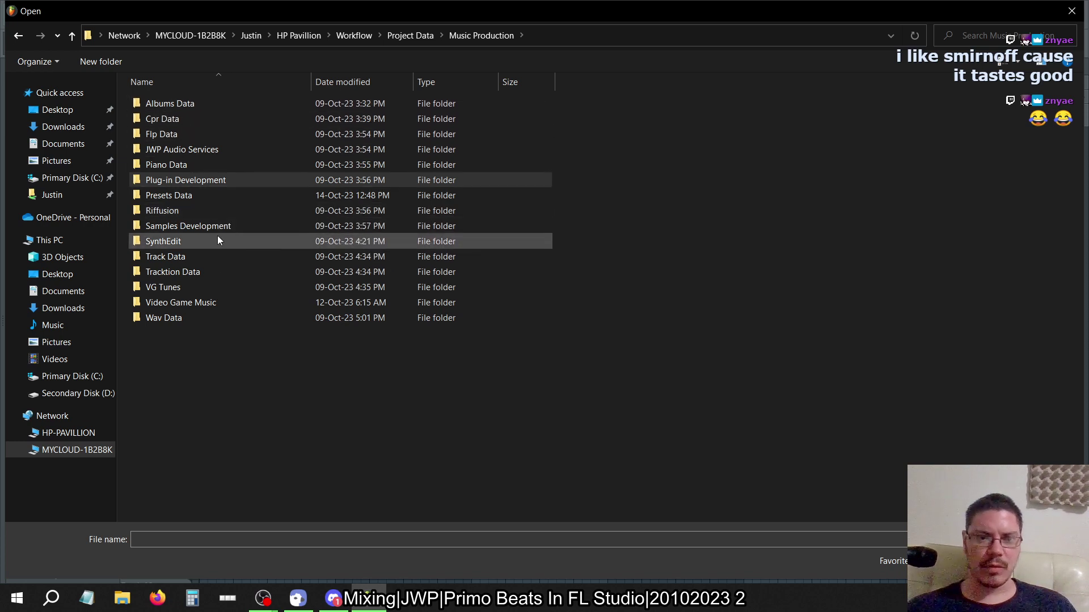
# Open the Neutron 8 Channel.flp project from the Fl Studio Templates folder in Presets Data.
pyautogui.click(410, 35)
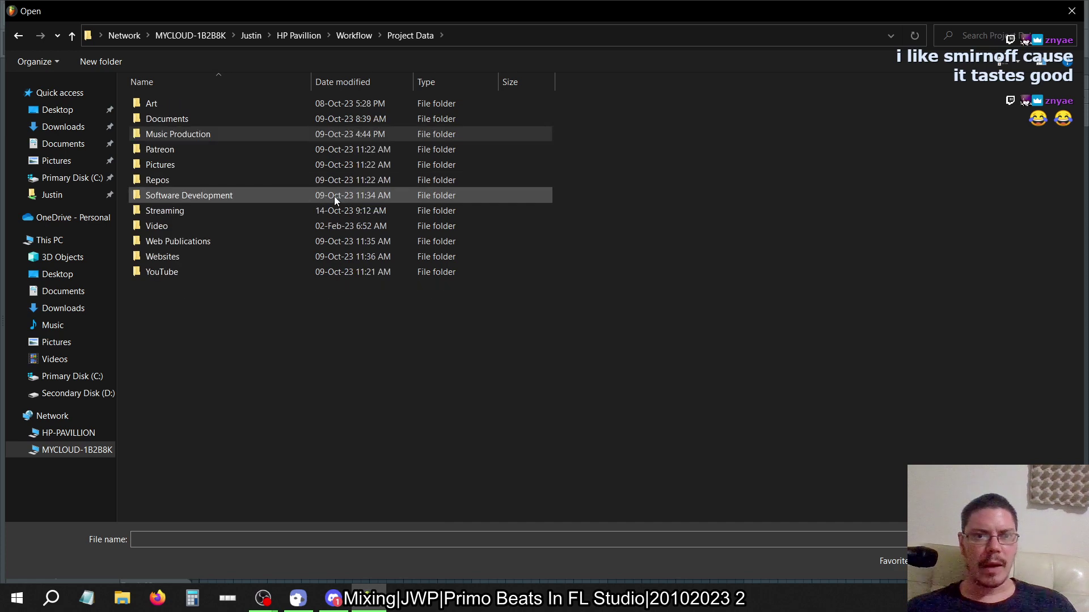
pyautogui.doubleClick(216, 134)
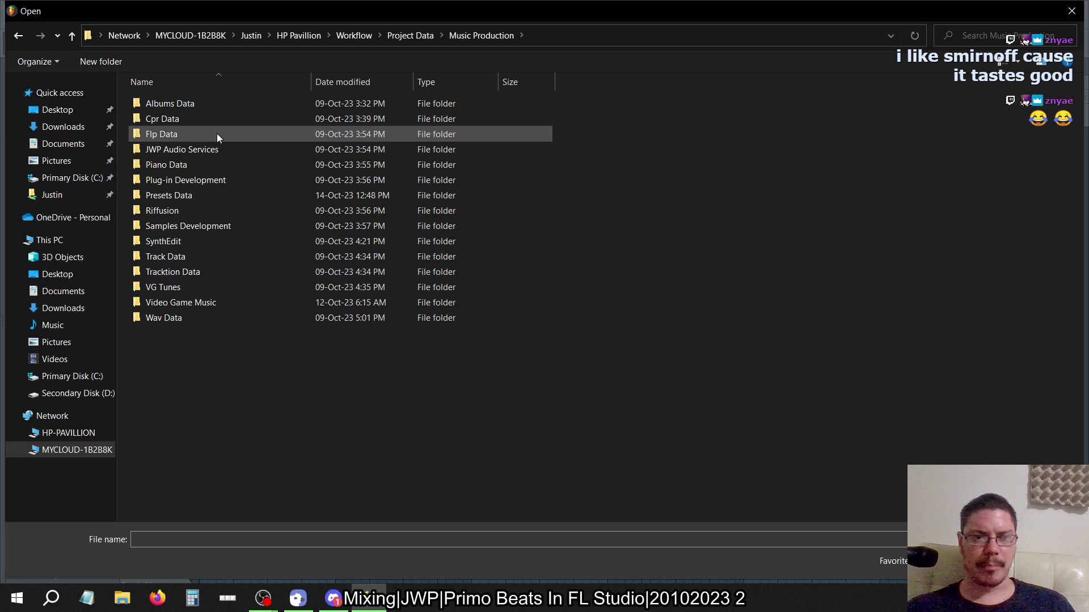
pyautogui.doubleClick(161, 195)
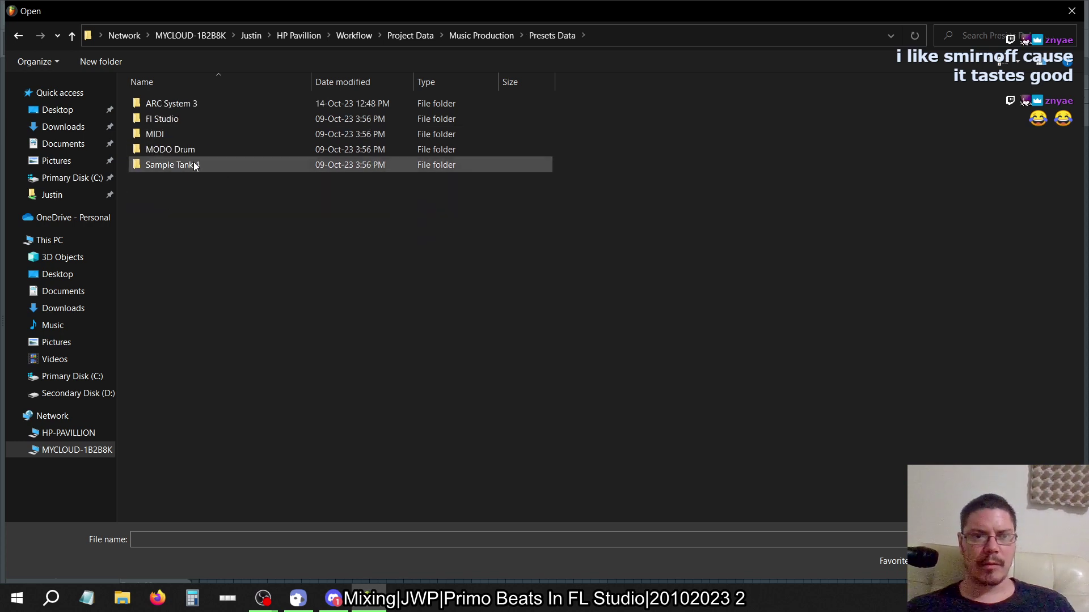
pyautogui.doubleClick(181, 119)
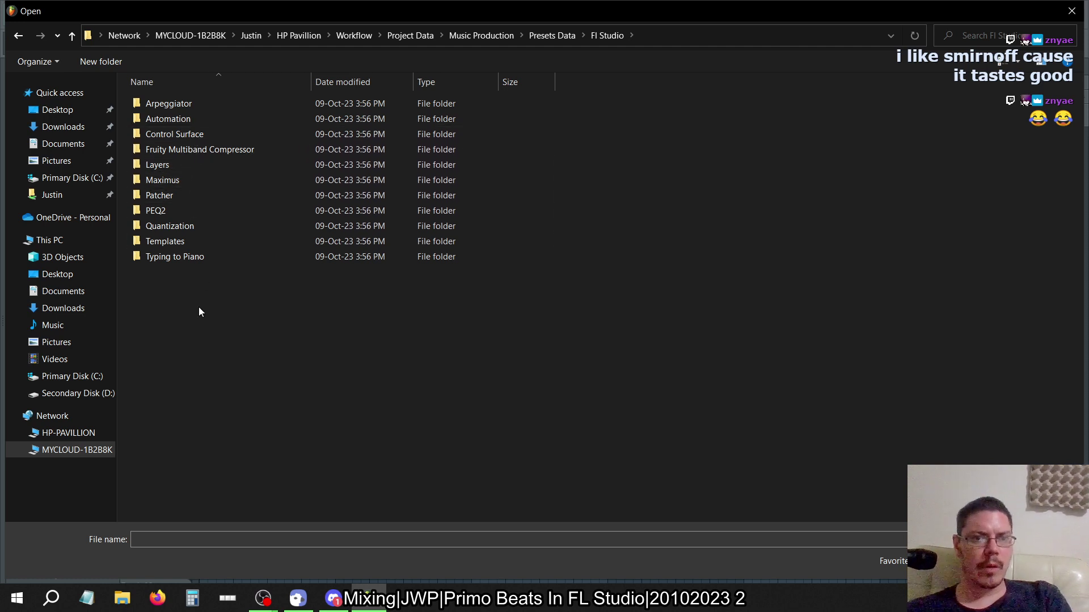
pyautogui.doubleClick(188, 242)
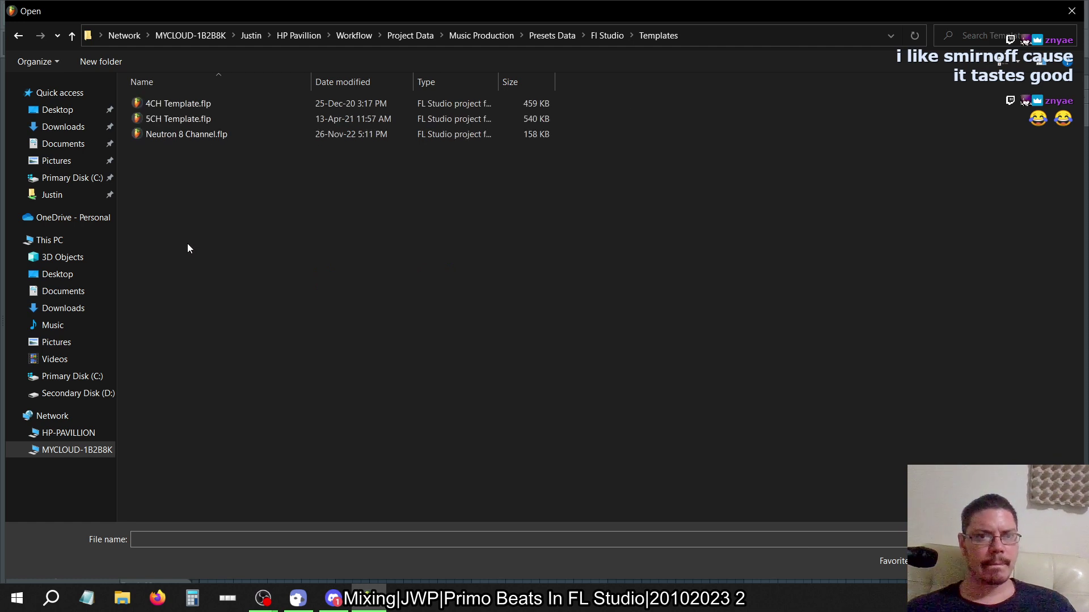
pyautogui.doubleClick(218, 136)
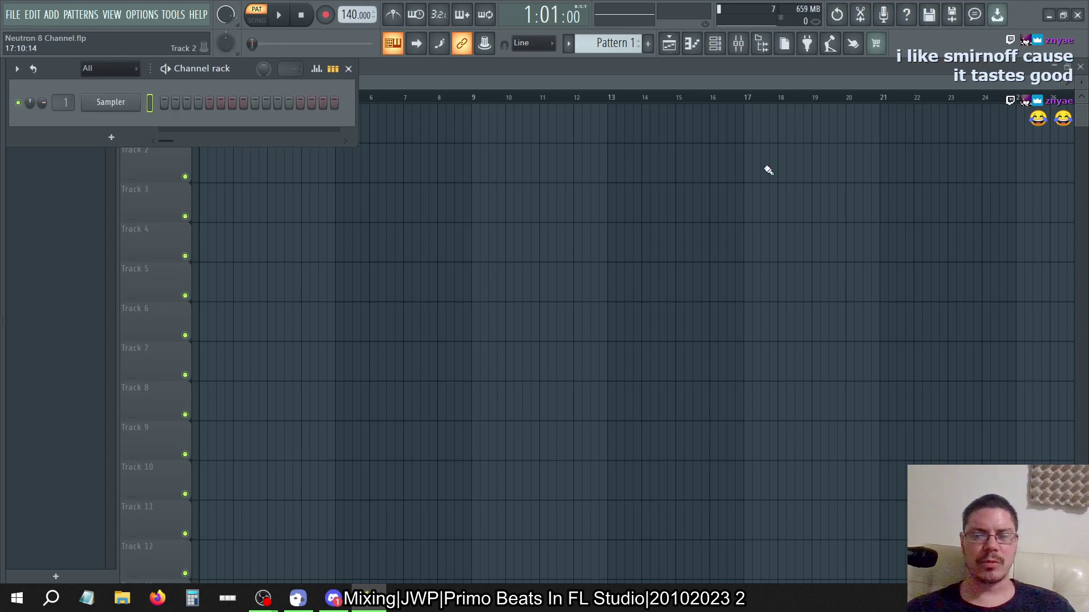
# Show the mixer and check the effect slots of the insert tracks from Insert 10 back to the master and current tracks.
pyautogui.click(738, 43)
pyautogui.click(403, 182)
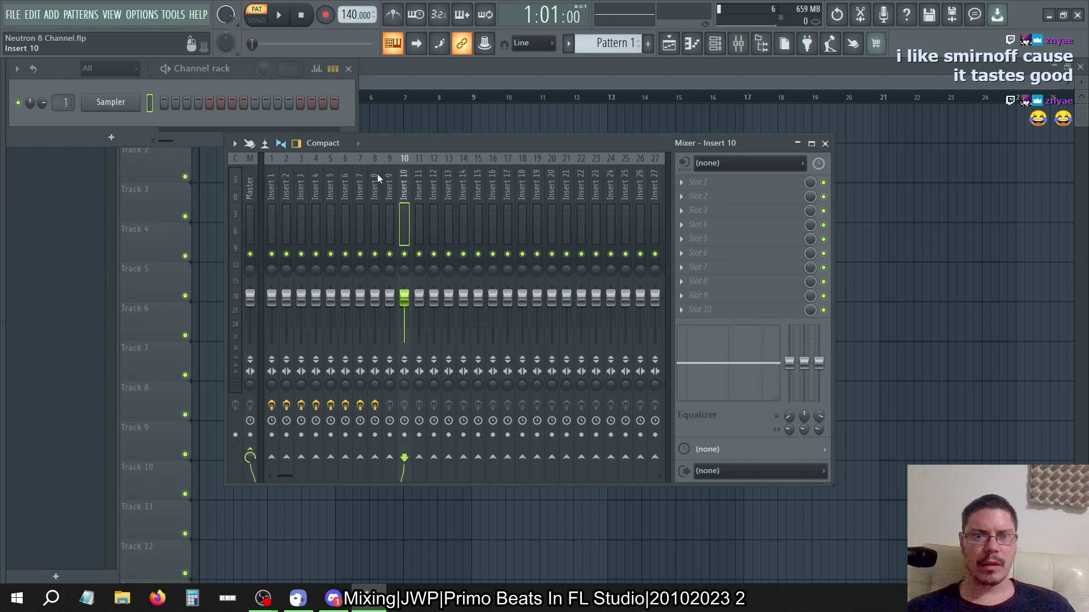
pyautogui.click(315, 172)
pyautogui.click(297, 173)
pyautogui.click(287, 175)
pyautogui.click(272, 177)
pyautogui.click(253, 182)
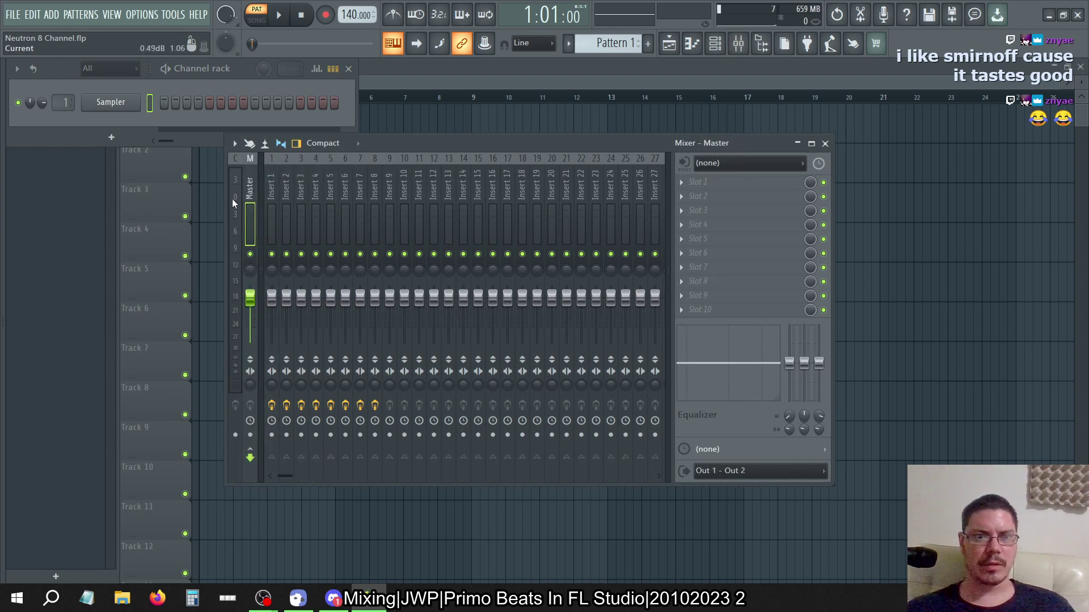
pyautogui.click(232, 198)
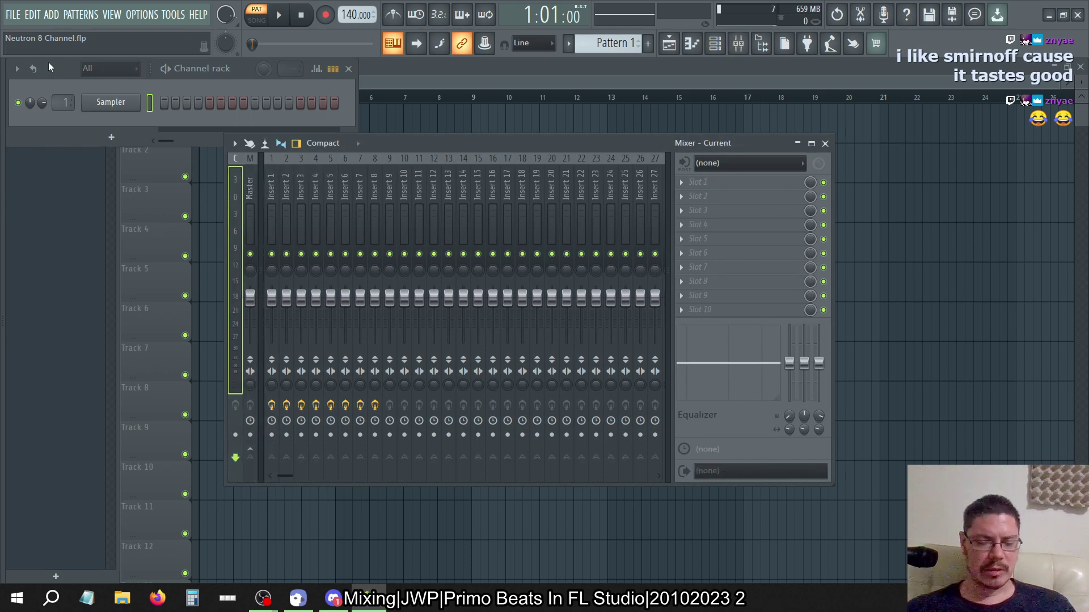
pyautogui.hotkey('alt', 'Tab')
pyautogui.hotkey('alt', 'Tab')
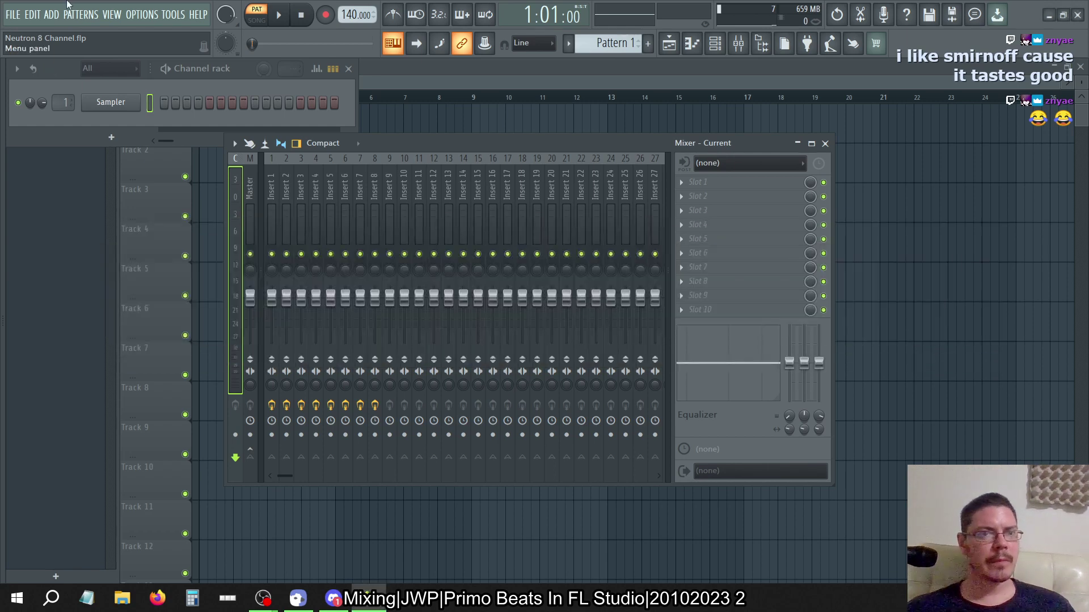
# Look for another project in the Fl Studio presets, checking Patcher and its Sweet Spot Driver folder, and return to Fl Studio.
pyautogui.click(12, 14)
pyautogui.click(14, 56)
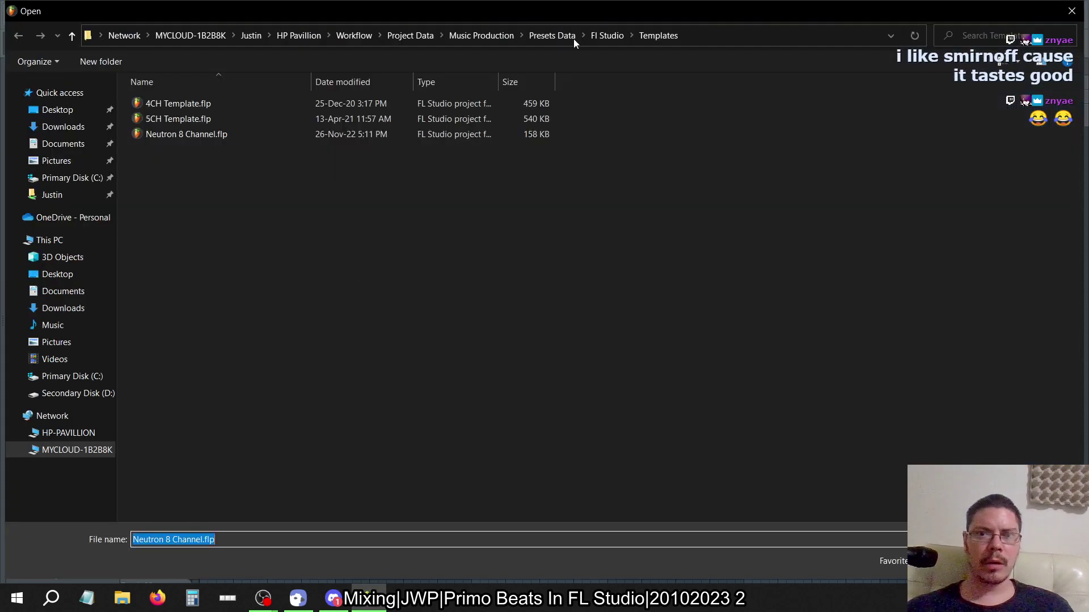
pyautogui.click(592, 36)
pyautogui.click(561, 35)
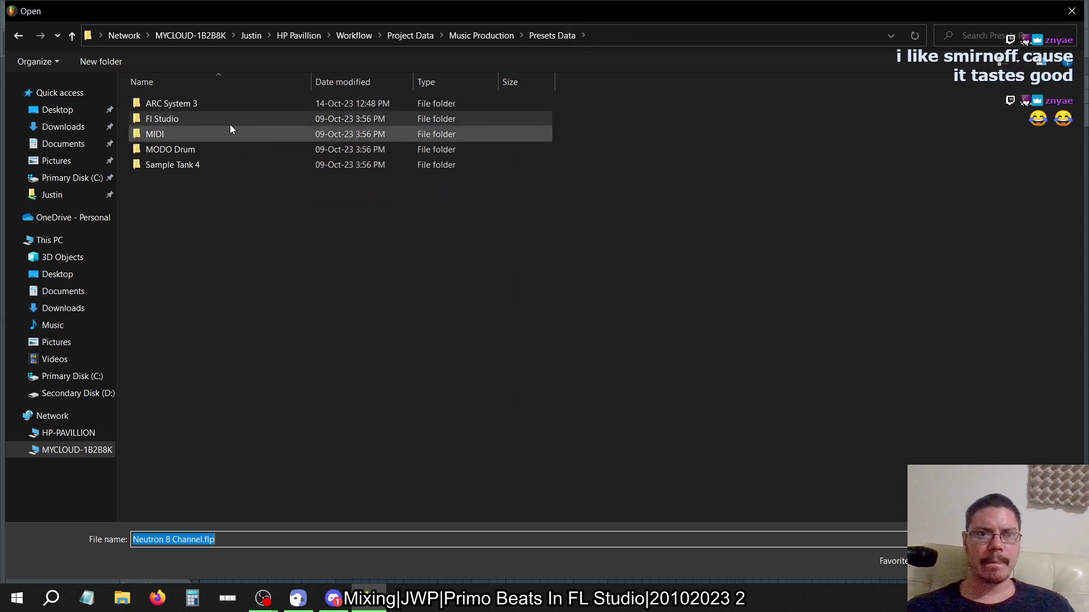
pyautogui.doubleClick(189, 119)
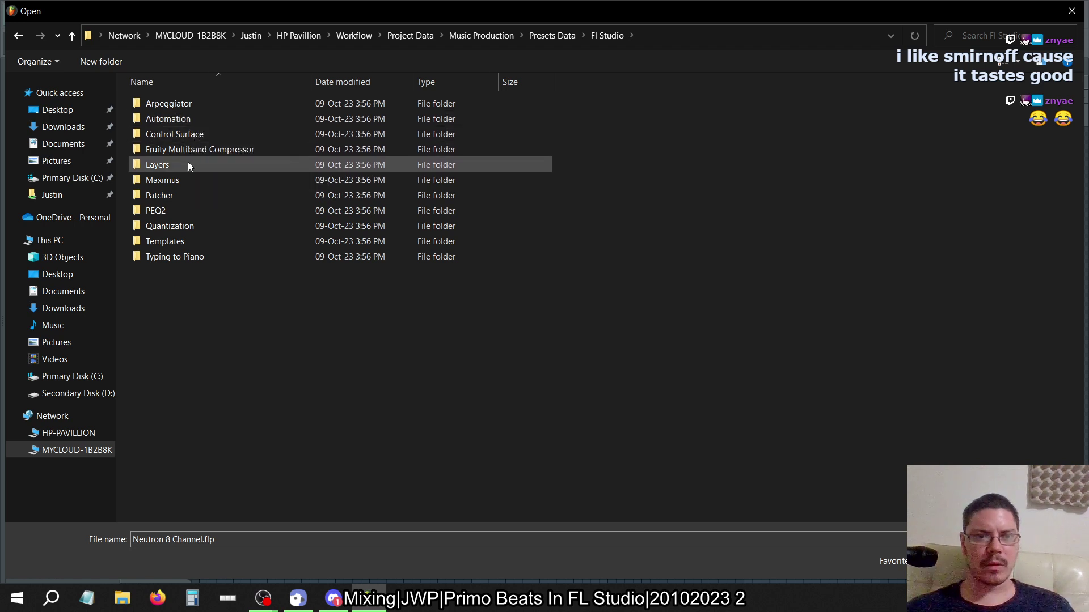
pyautogui.doubleClick(187, 195)
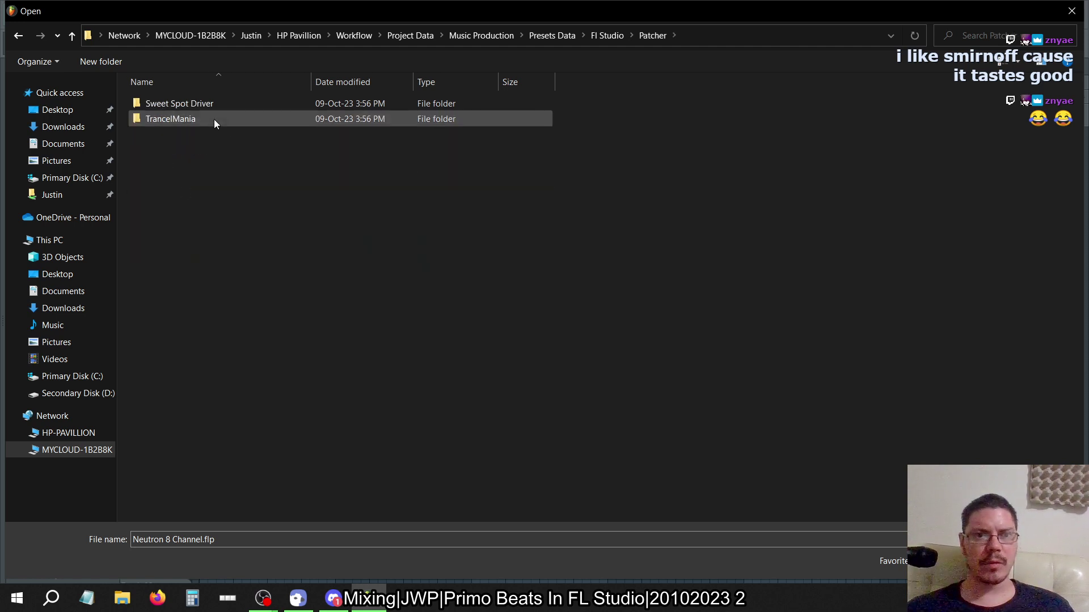
pyautogui.doubleClick(216, 104)
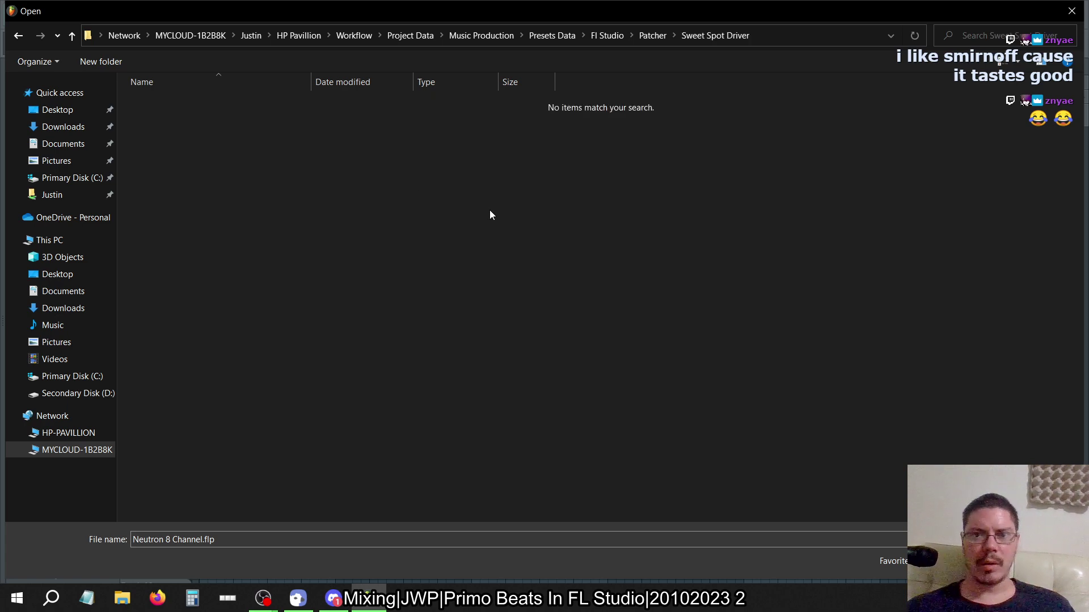
pyautogui.click(644, 40)
pyautogui.click(608, 37)
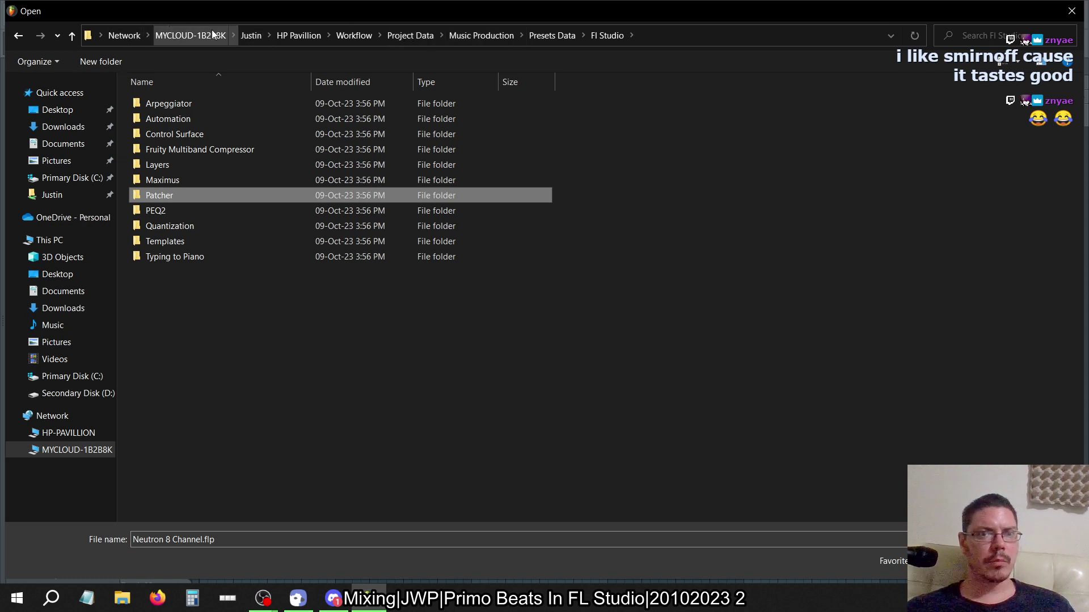
# Go to the Music Production folder in the Seagate Expansion Drive backup, under BU, My Documents, Project Data.
pyautogui.click(251, 39)
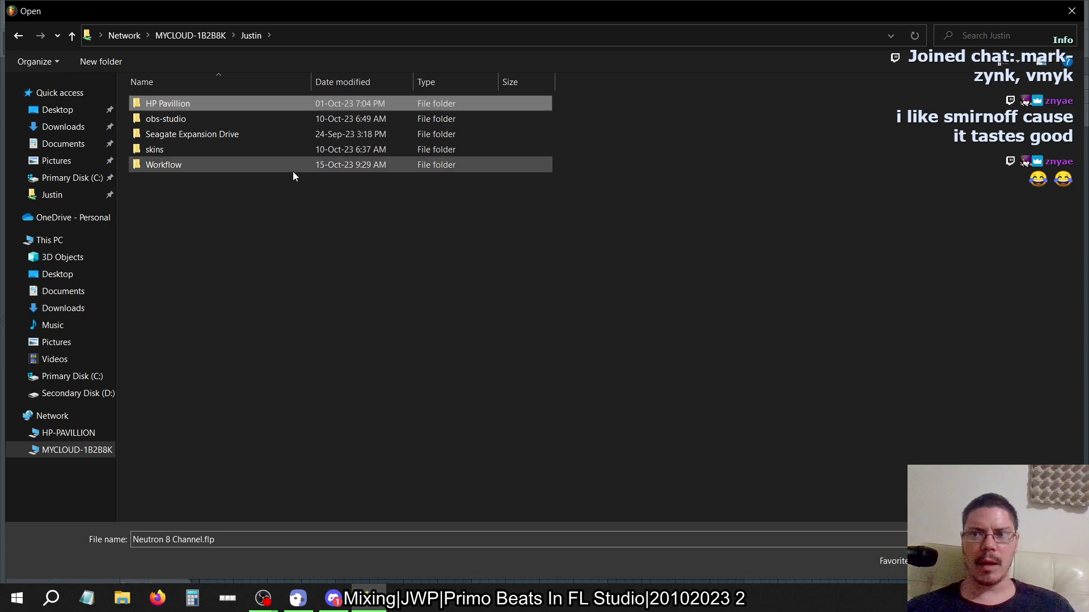
pyautogui.doubleClick(262, 134)
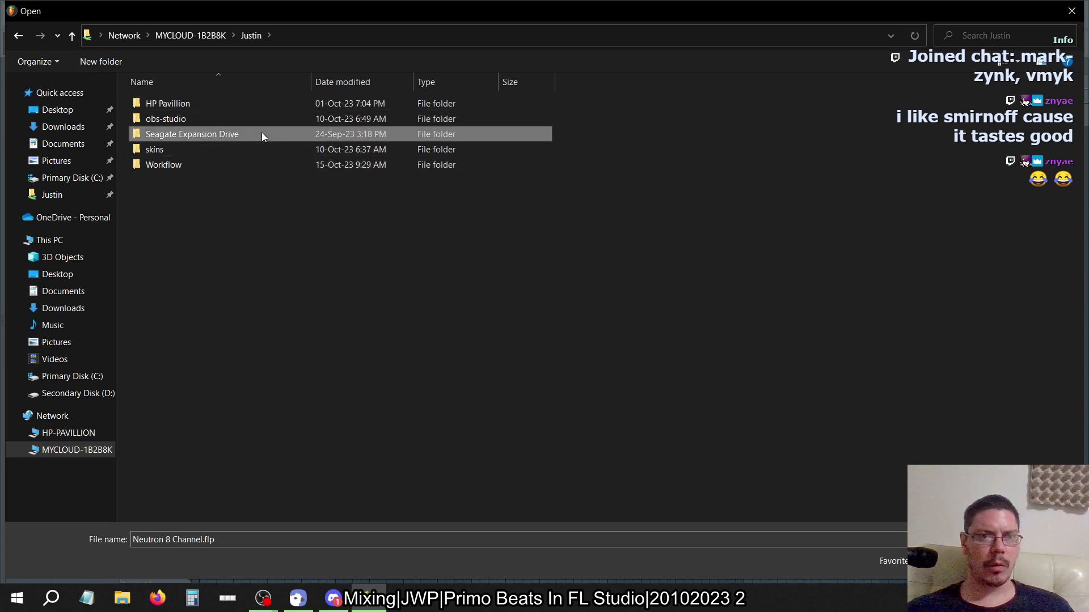
pyautogui.doubleClick(192, 108)
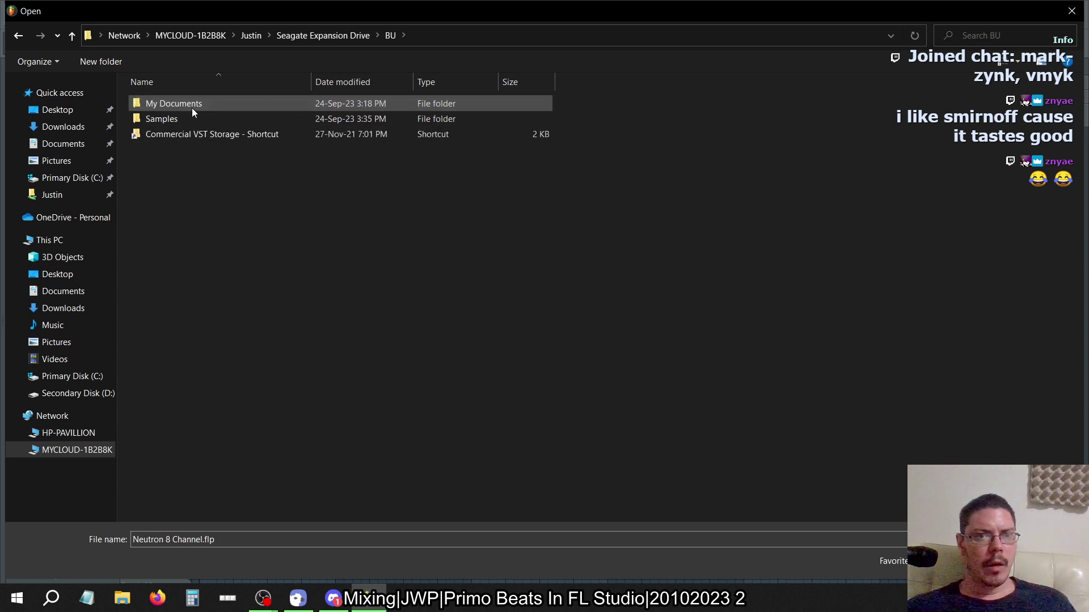
pyautogui.doubleClick(192, 108)
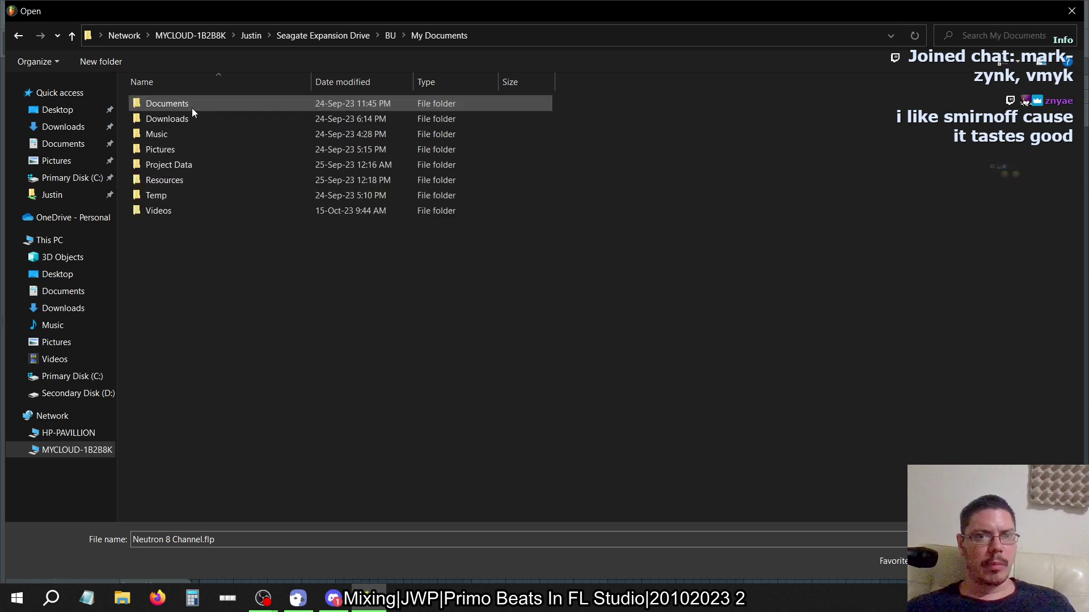
pyautogui.doubleClick(195, 163)
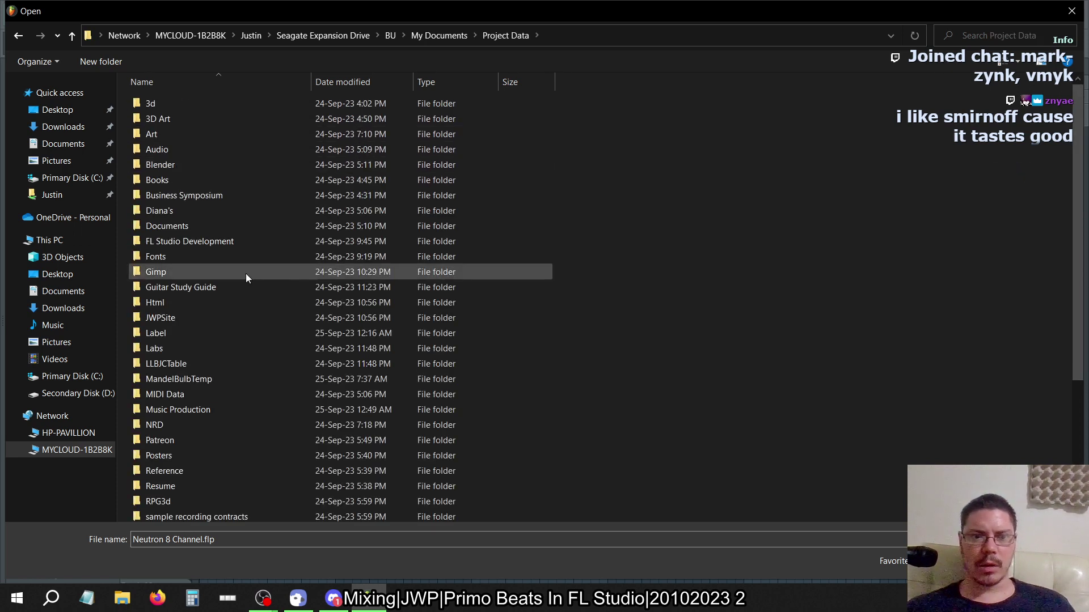
pyautogui.scroll(-4, 246, 273)
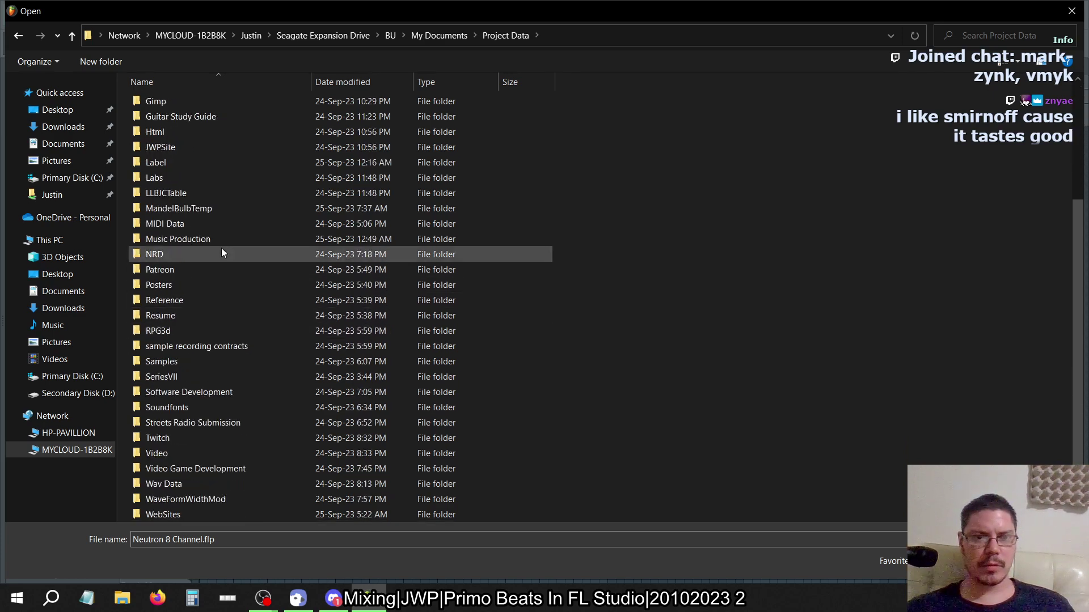
pyautogui.doubleClick(205, 238)
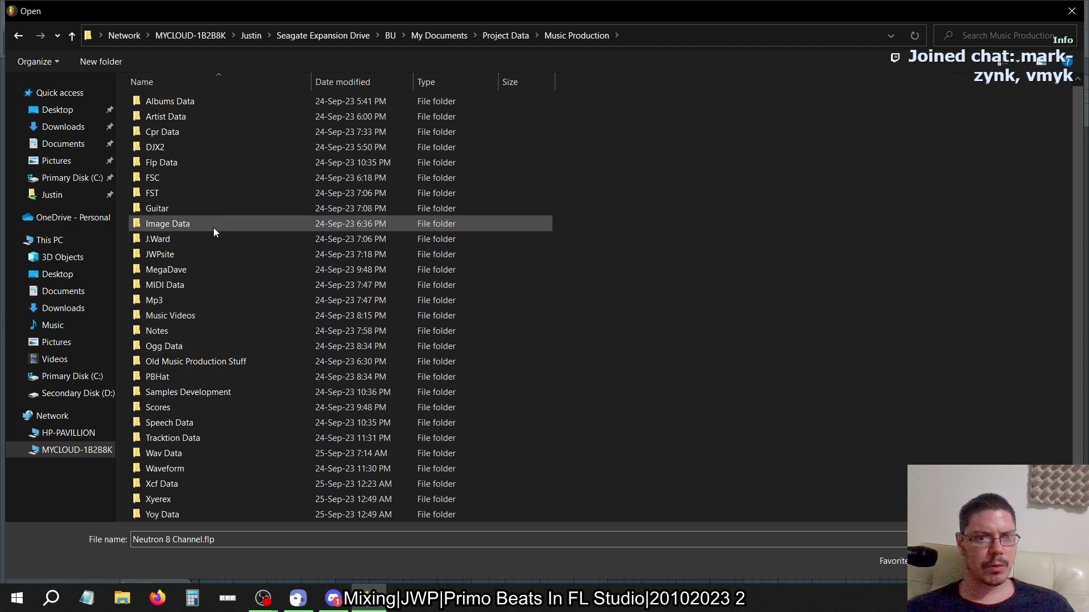
# Browse Flp Data to the 2022 folder of Primo Beats' Mixed projects and enter its Flp-202202 folder.
pyautogui.doubleClick(199, 162)
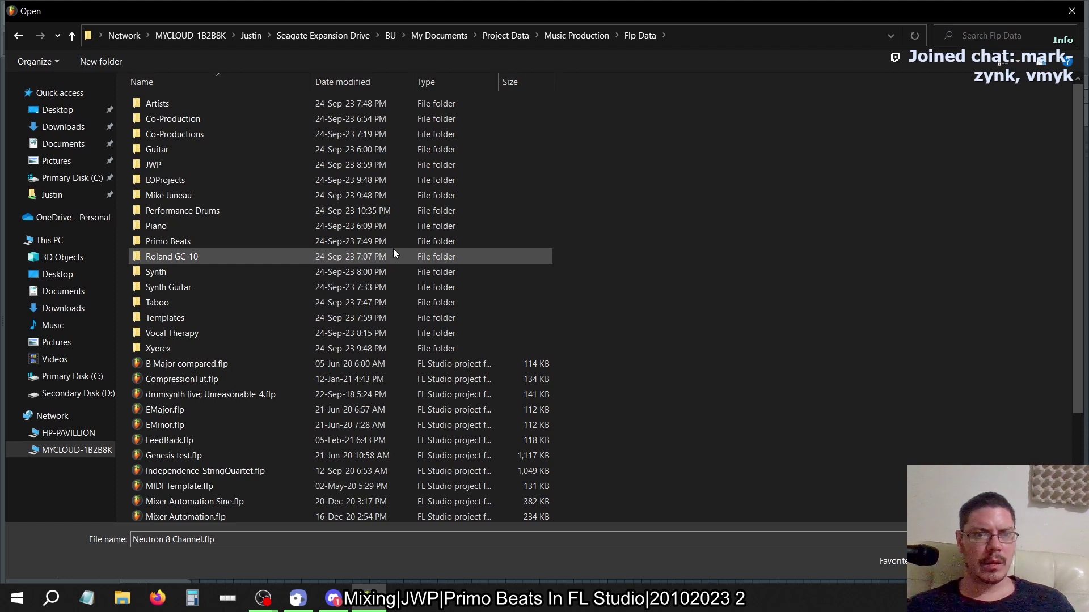
pyautogui.doubleClick(284, 240)
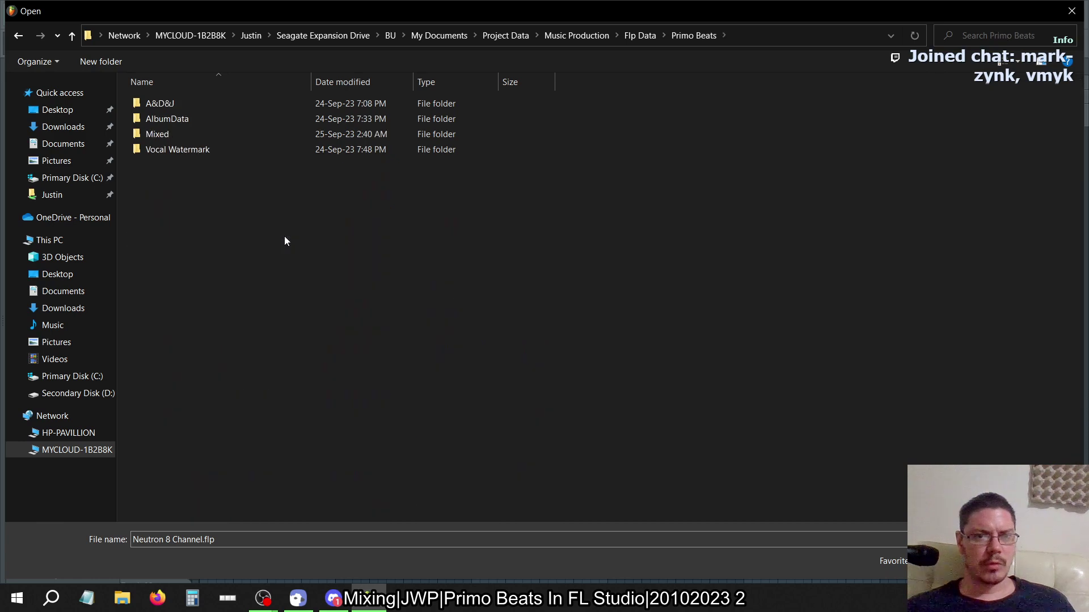
pyautogui.doubleClick(205, 133)
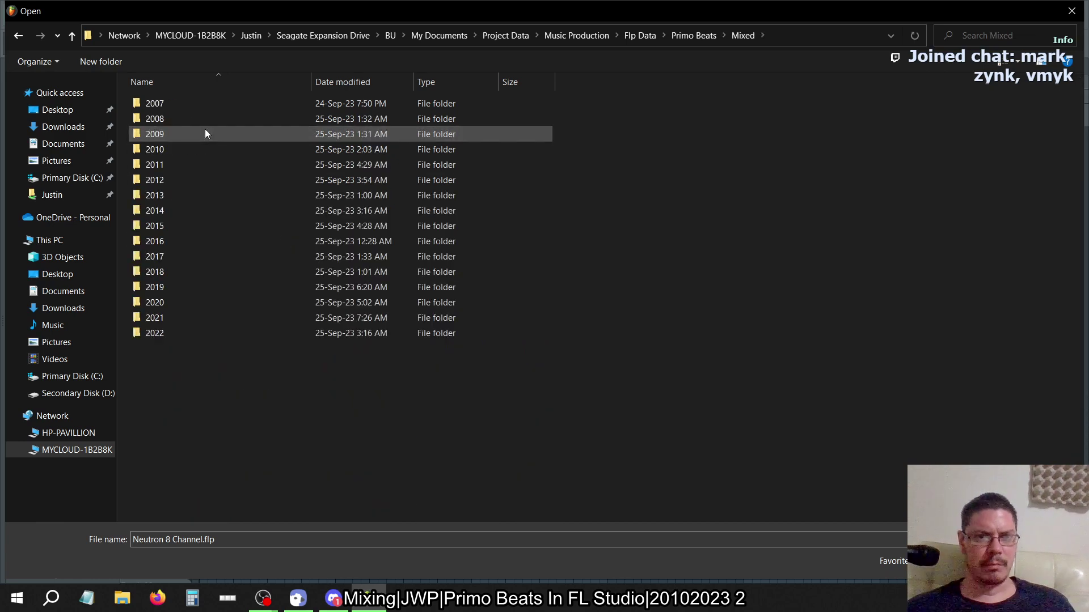
pyautogui.doubleClick(199, 335)
pyautogui.doubleClick(257, 120)
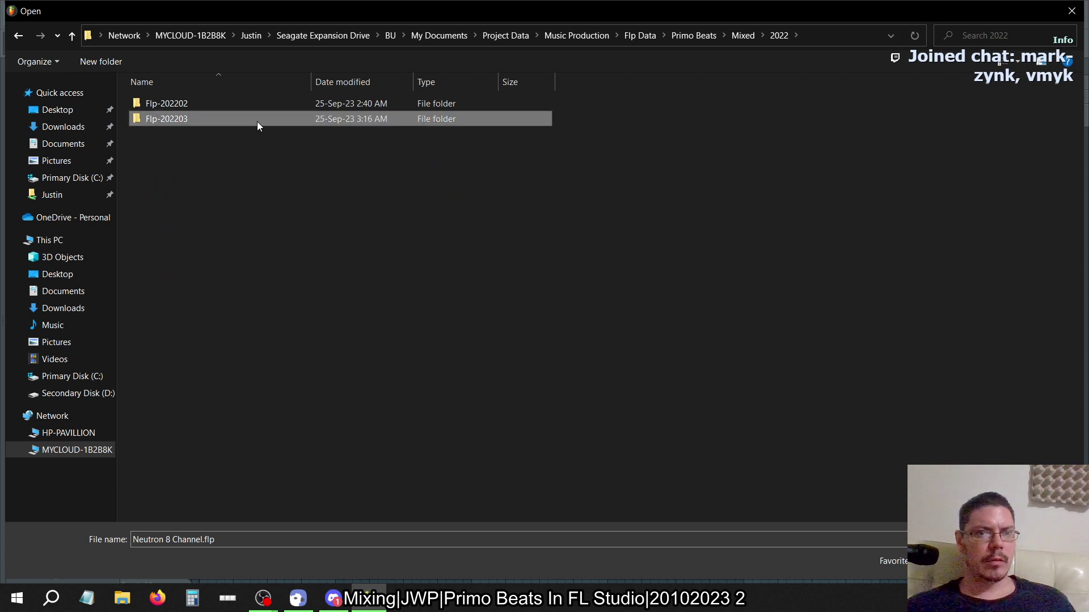
pyautogui.click(775, 37)
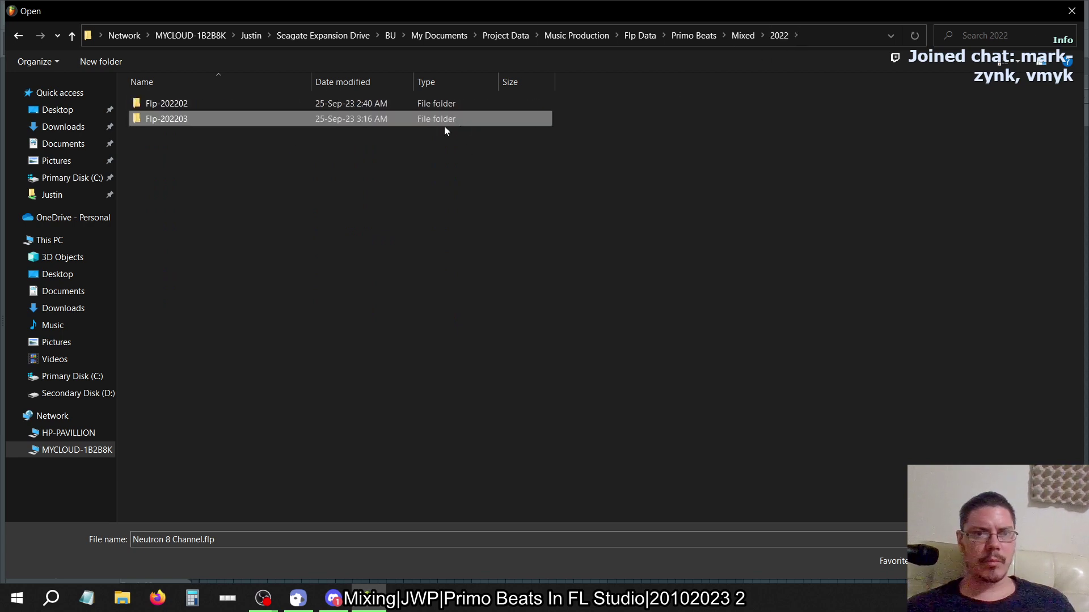
pyautogui.doubleClick(346, 102)
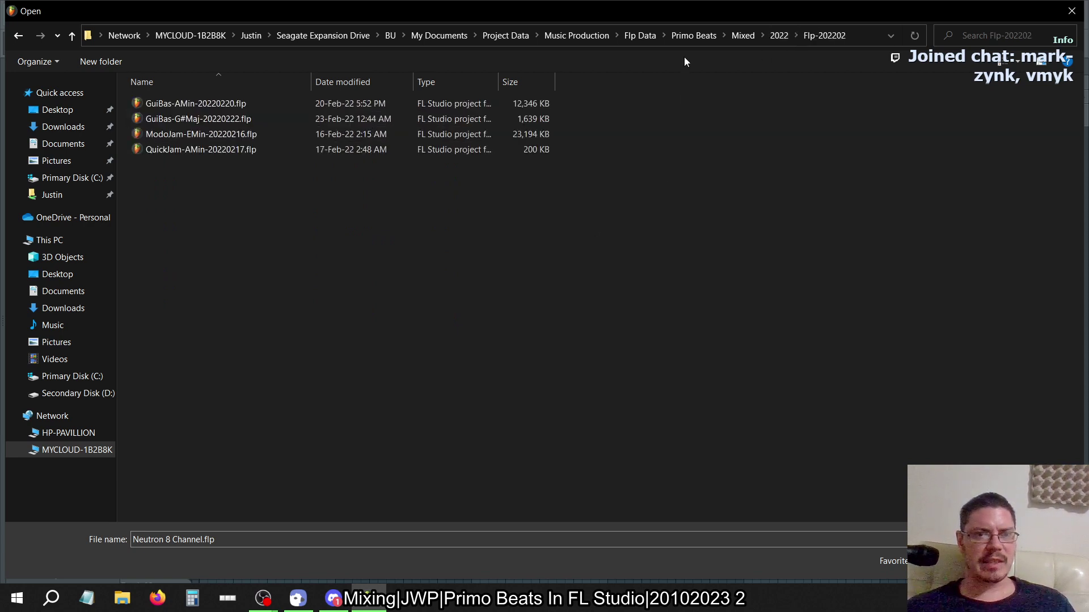
# Open the project ColdBlooded-2.flp from the Infamous folder in Primo Beats > AlbumData.
pyautogui.click(693, 36)
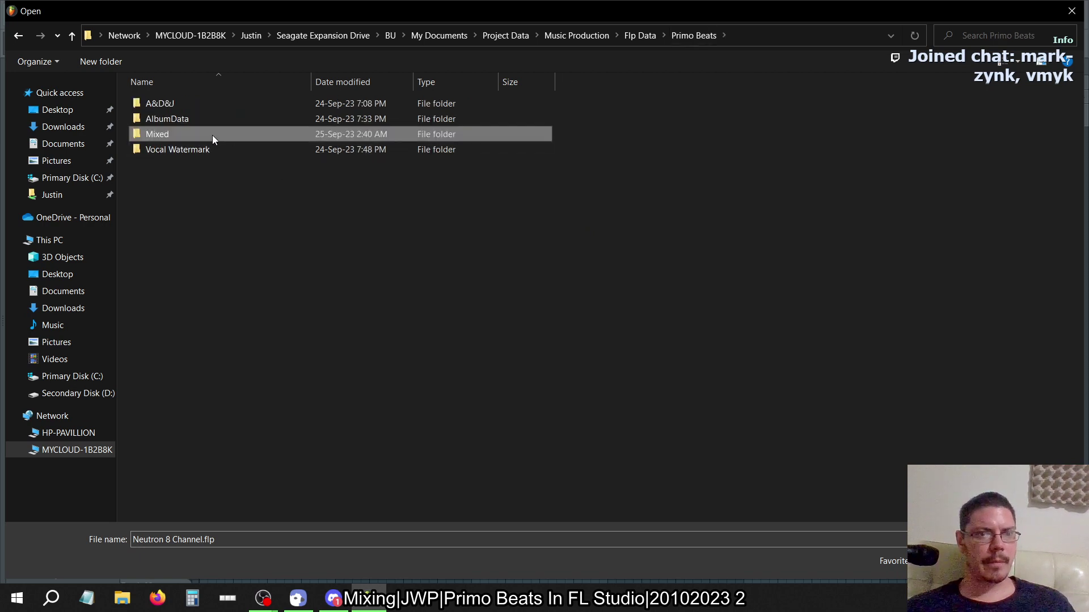
pyautogui.doubleClick(191, 117)
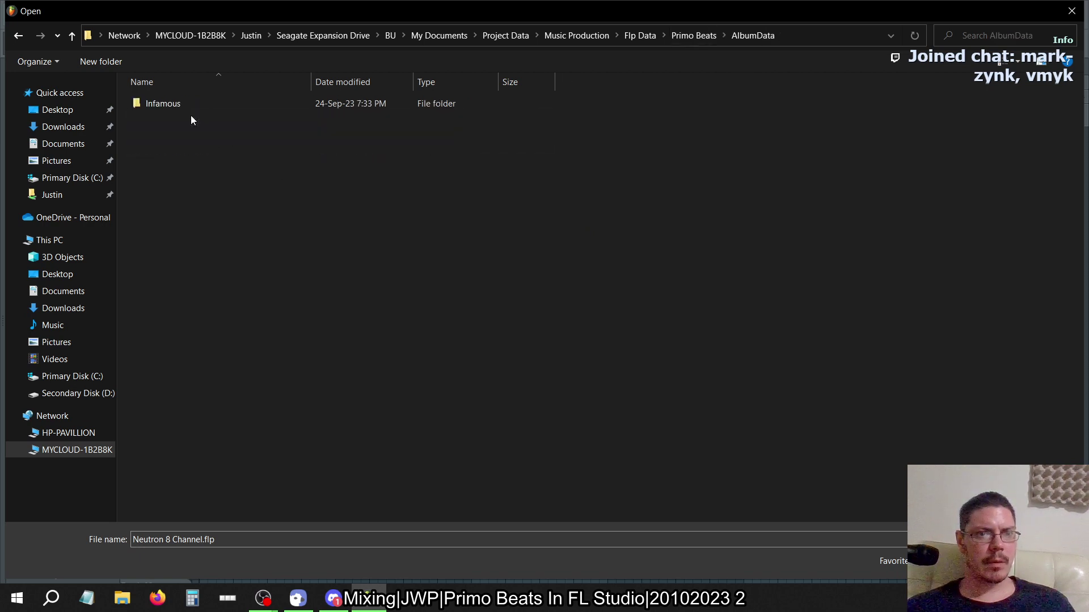
pyautogui.doubleClick(184, 106)
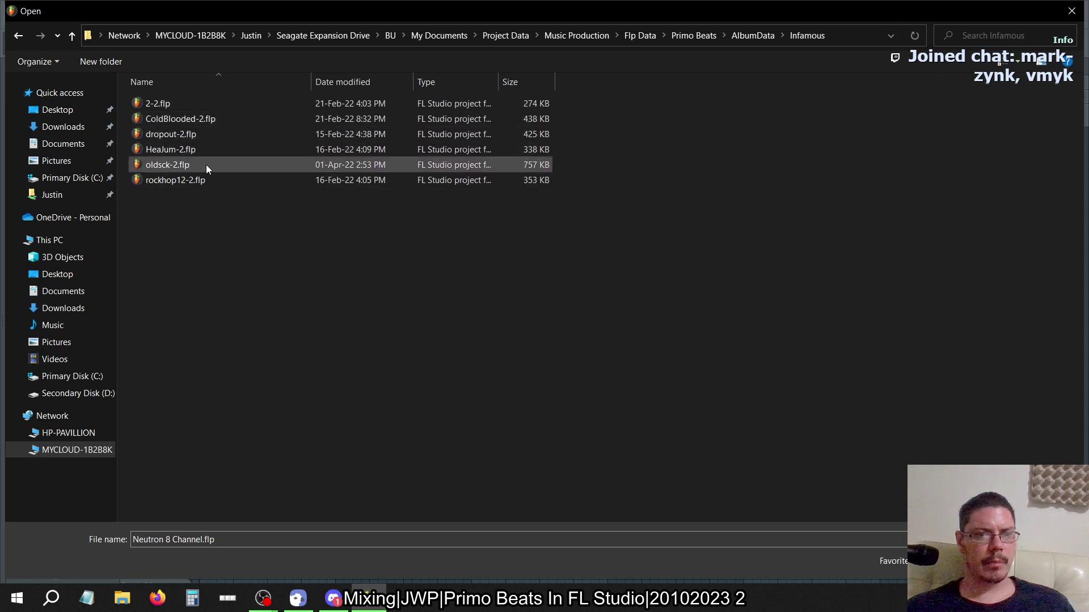
pyautogui.click(203, 116)
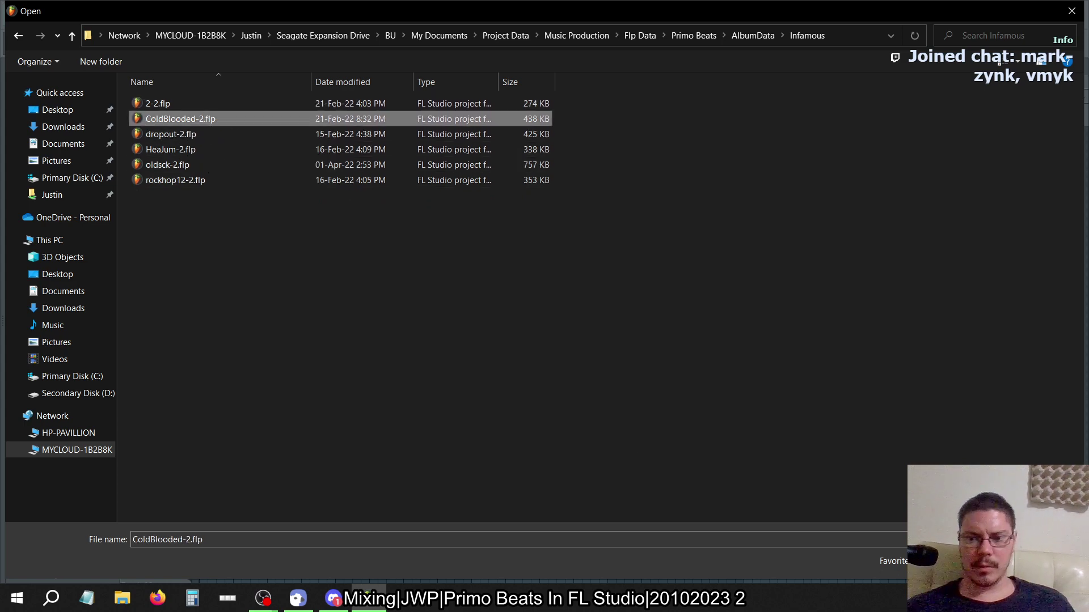
pyautogui.press('Return')
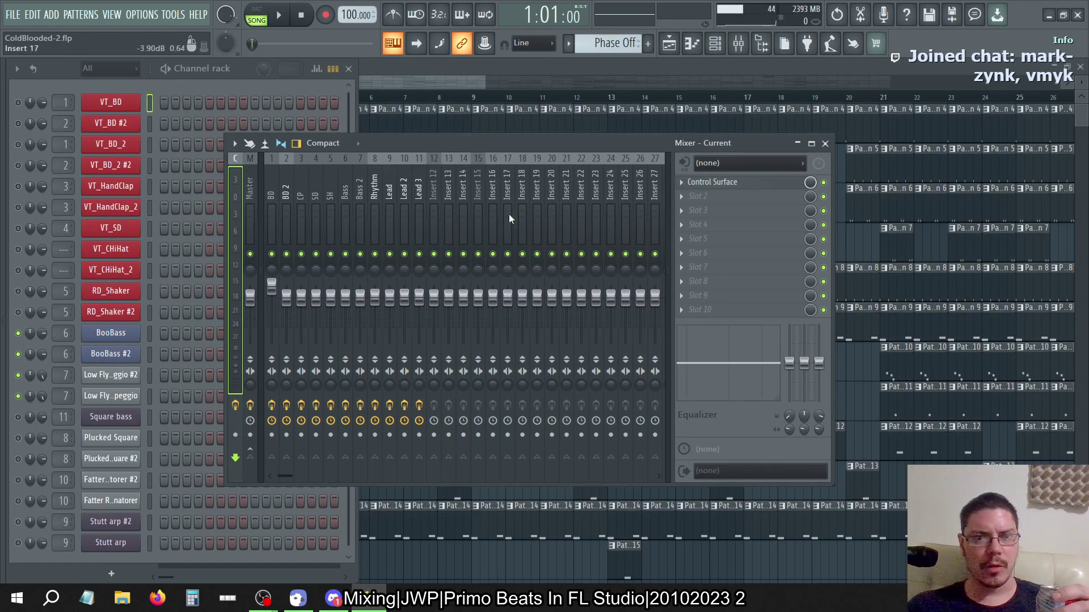
# Open the Control Surface on the Current mixer track and examine the effect chains of the BD and Master tracks.
pyautogui.click(720, 183)
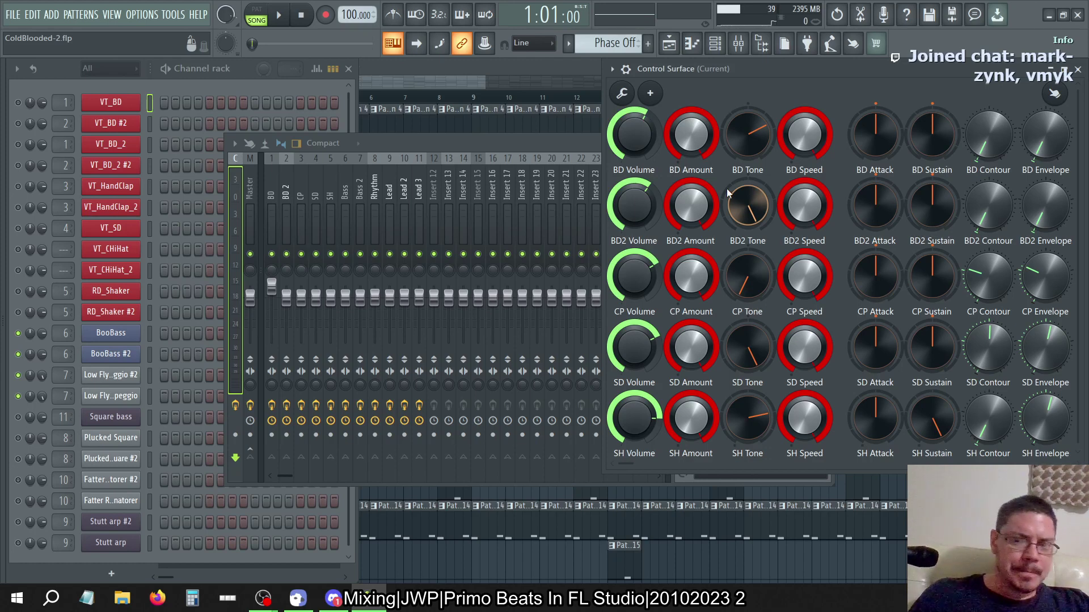
pyautogui.click(287, 185)
pyautogui.click(275, 186)
pyautogui.click(261, 185)
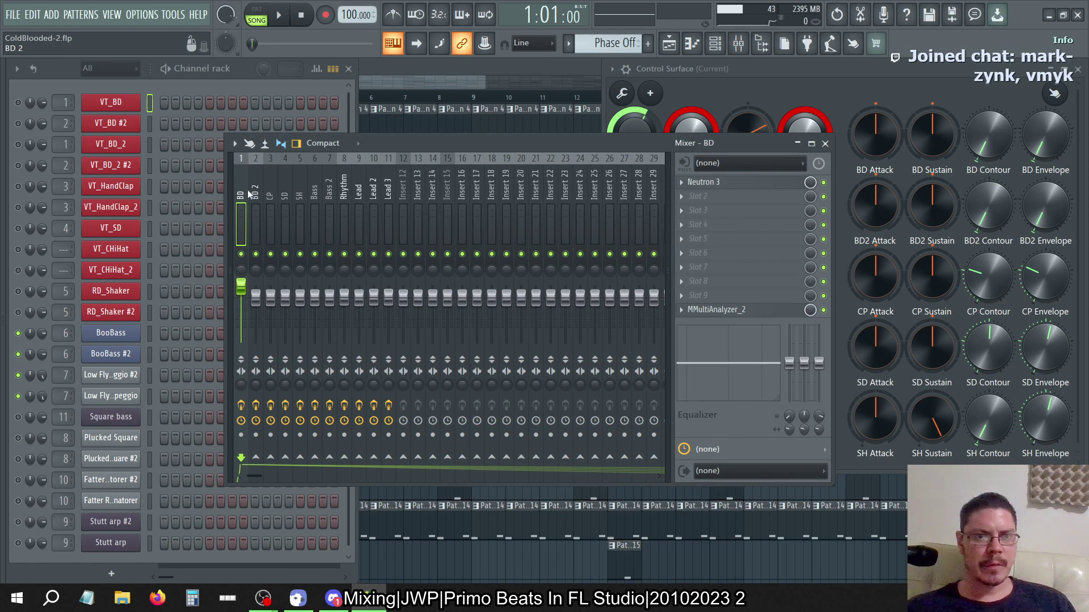
pyautogui.click(233, 199)
pyautogui.click(250, 190)
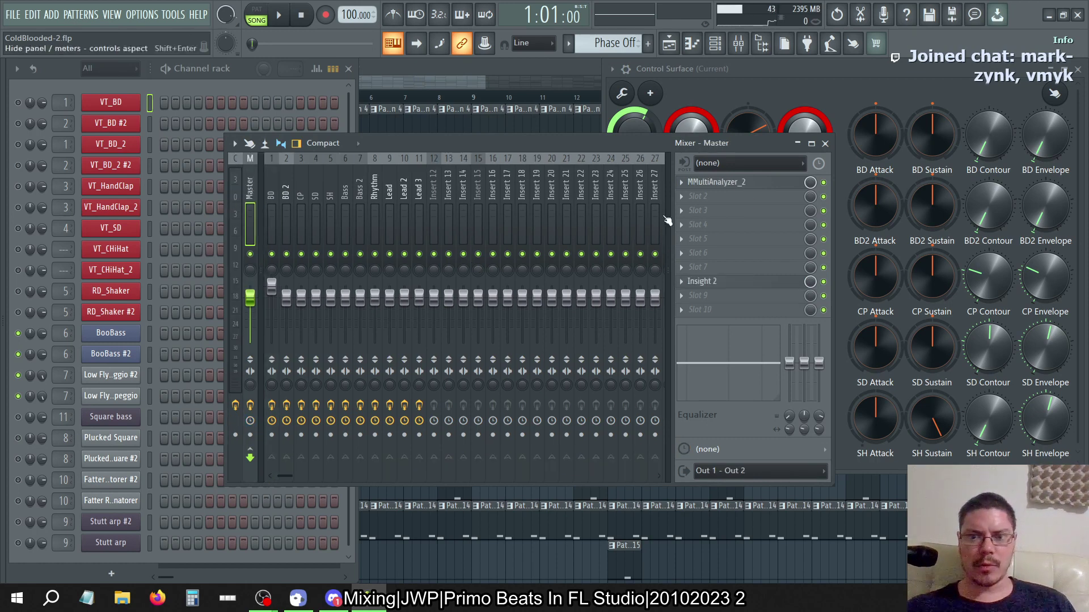
pyautogui.click(300, 171)
pyautogui.click(272, 180)
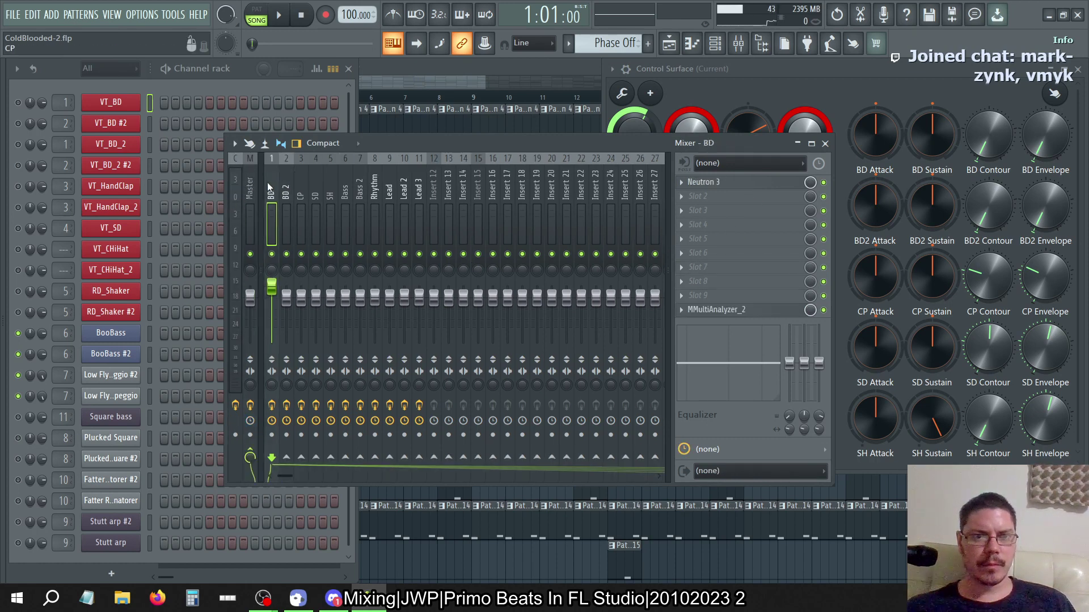
pyautogui.click(255, 183)
pyautogui.click(240, 185)
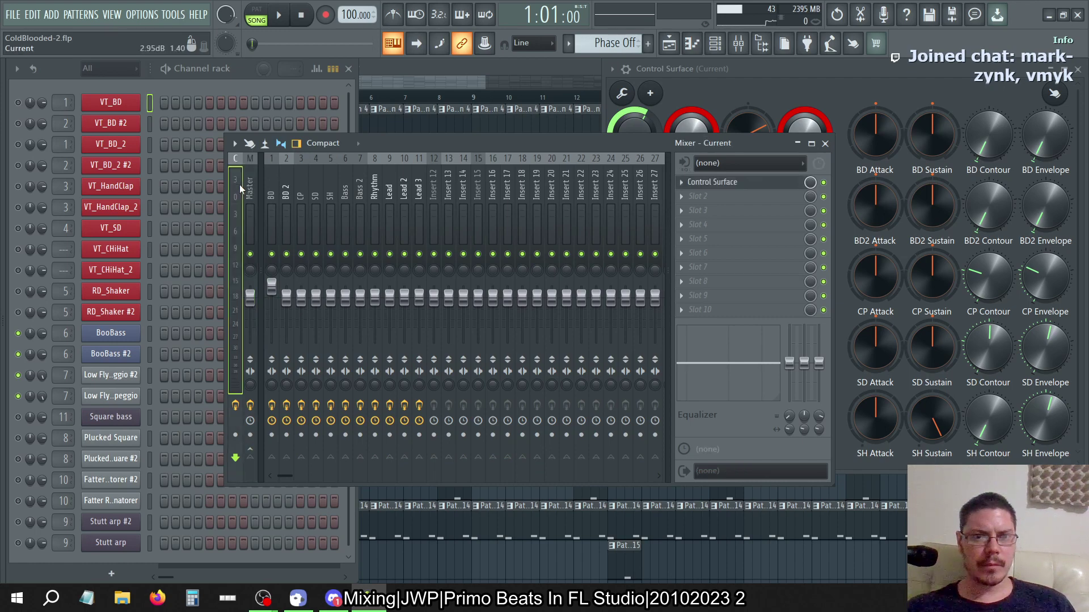
# Examine the effect chains of the Lead, Lead 2 and Lead 3 mixer tracks, shifting the Control Surface window over.
pyautogui.click(311, 185)
pyautogui.click(330, 186)
pyautogui.click(360, 188)
pyautogui.click(389, 196)
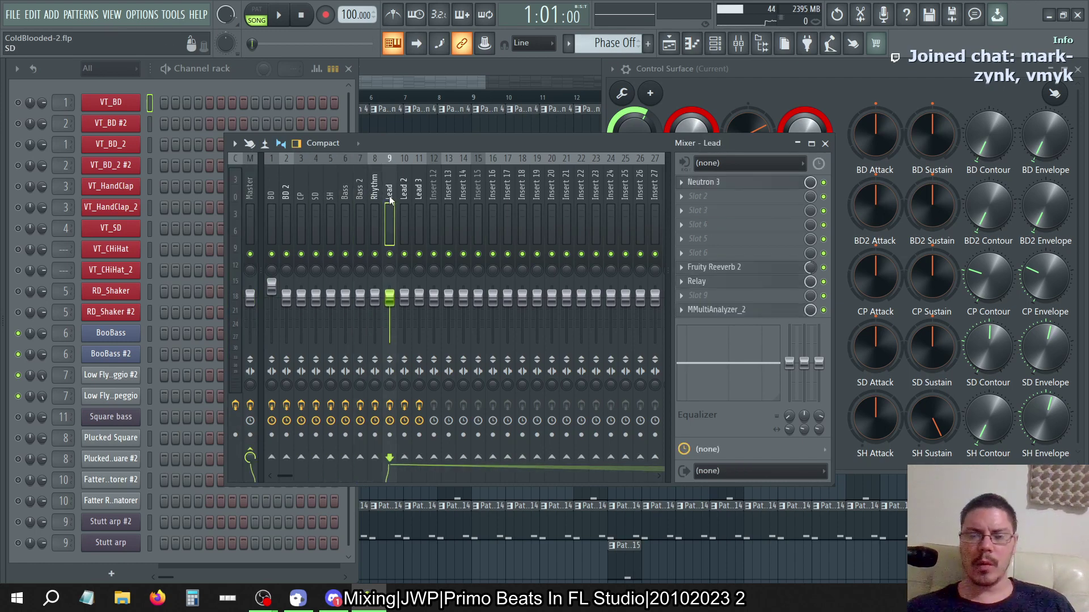
pyautogui.click(404, 195)
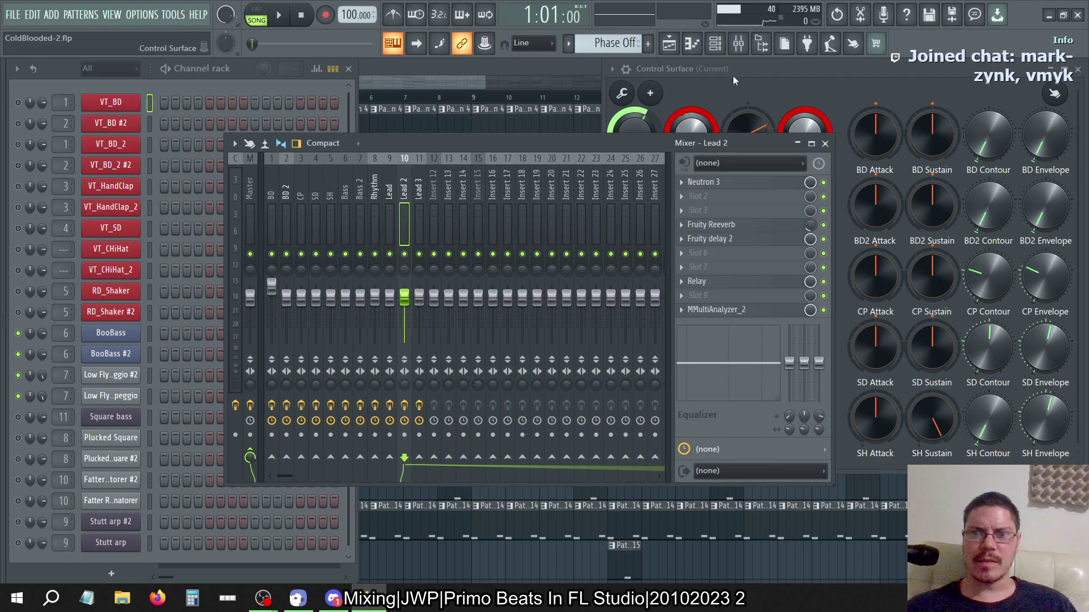
pyautogui.moveTo(736, 73); pyautogui.dragTo(630, 90)
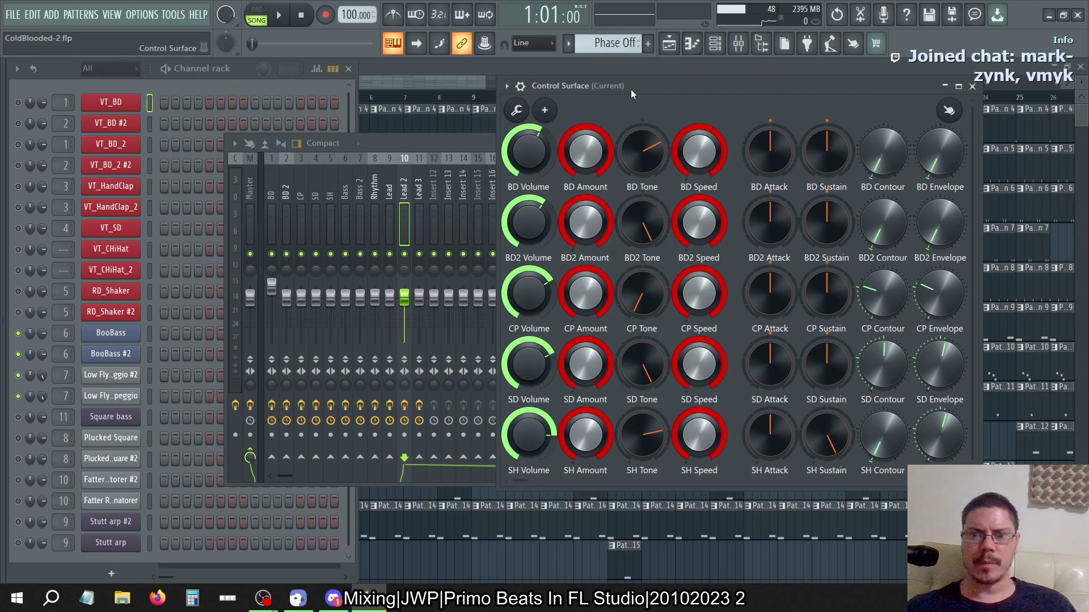
pyautogui.click(472, 144)
pyautogui.press('Right')
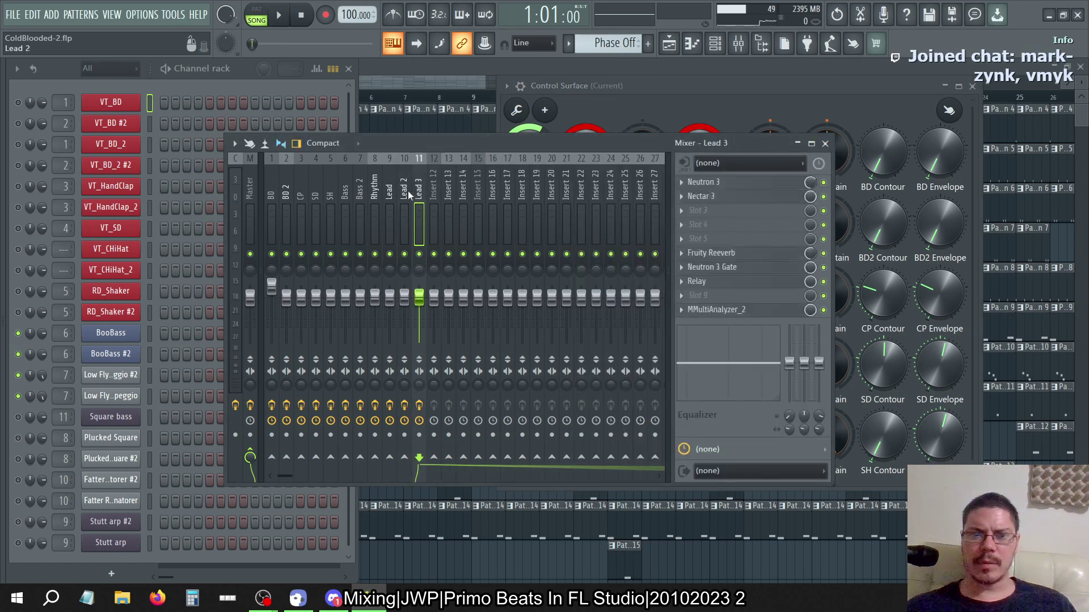
# Compare the effect chains of the BD, Bass, Master and Current mixer tracks.
pyautogui.click(317, 189)
pyautogui.click(301, 183)
pyautogui.click(271, 190)
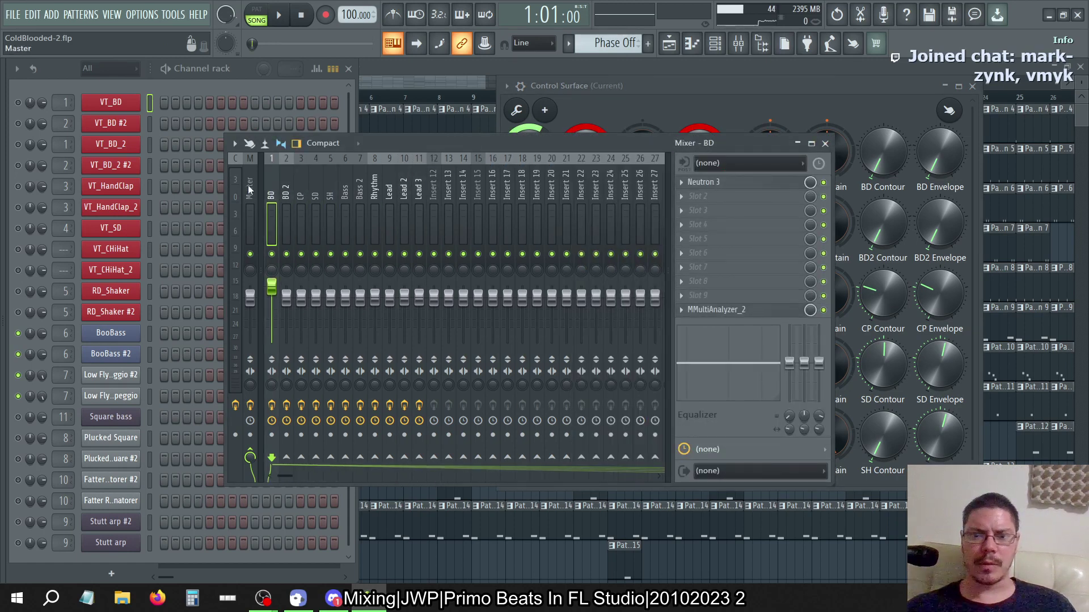
pyautogui.click(250, 189)
pyautogui.click(346, 192)
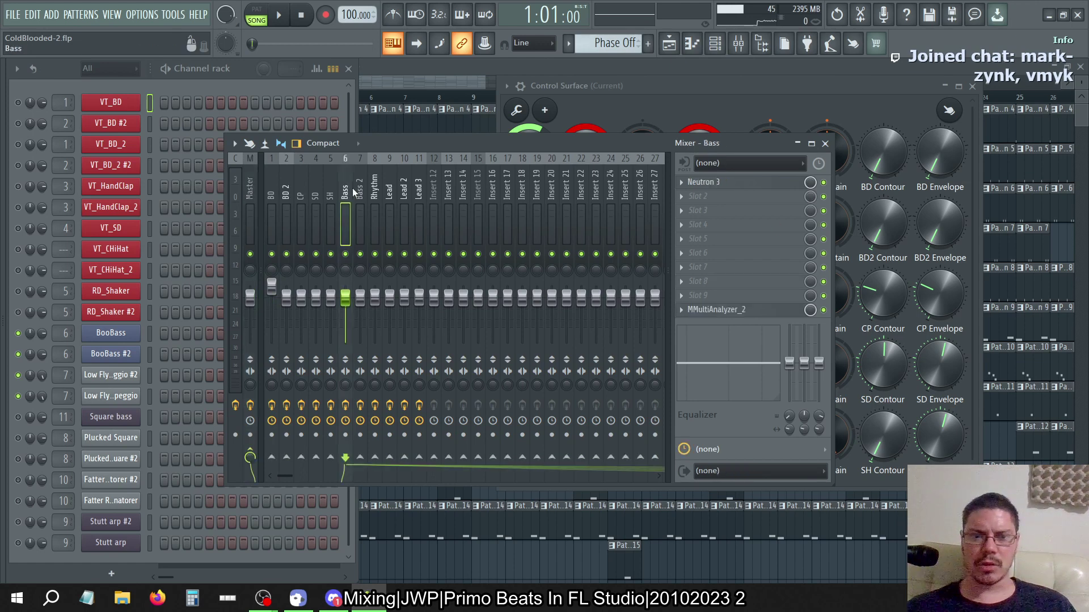
pyautogui.moveTo(353, 188); pyautogui.dragTo(252, 189)
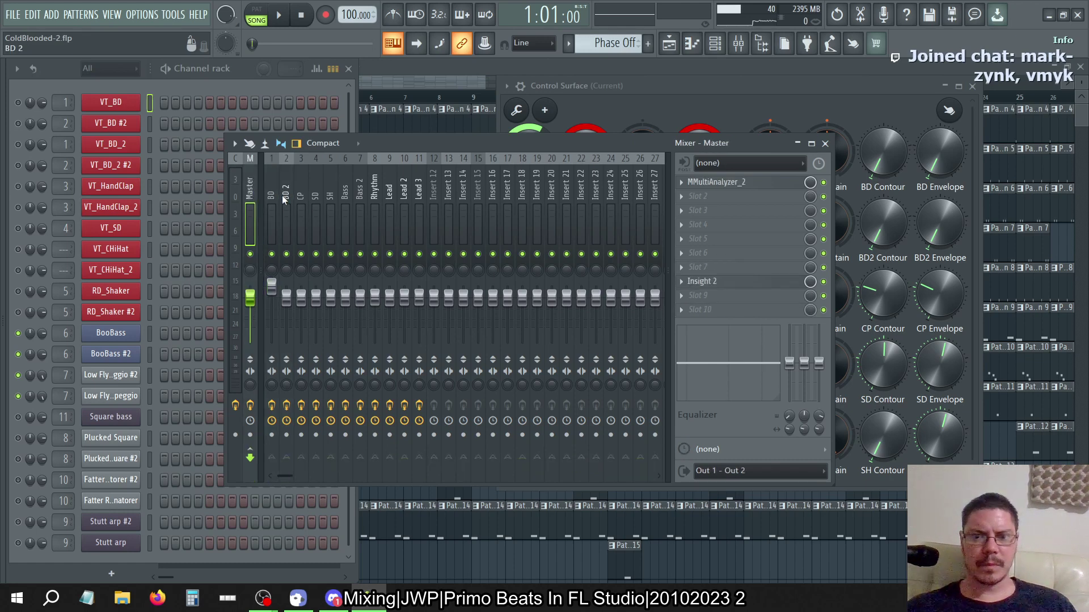
pyautogui.click(240, 188)
pyautogui.hotkey('alt', 'Tab')
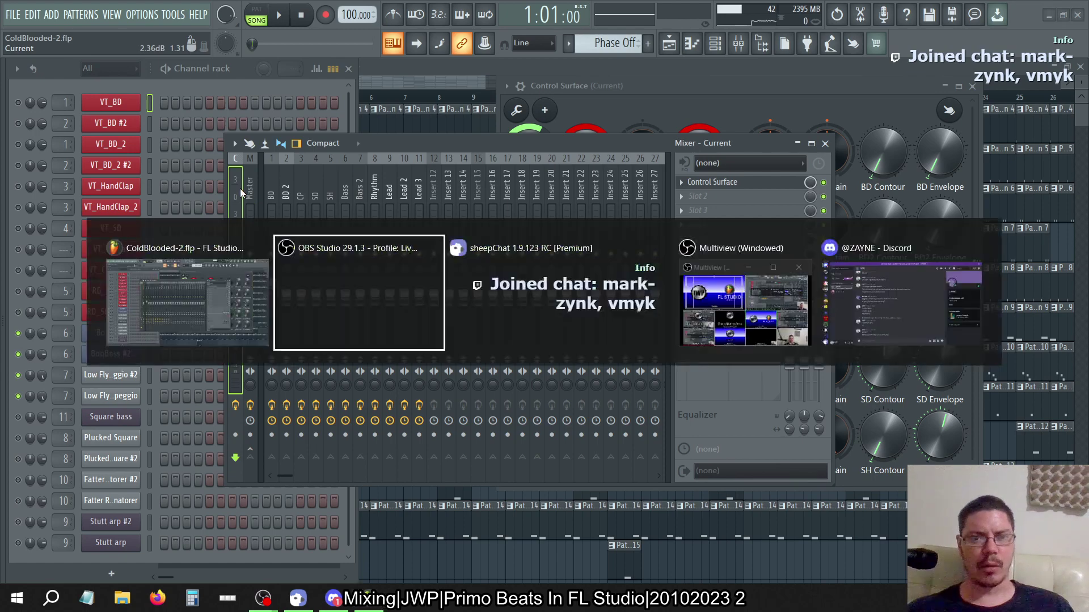
# Open the project 2-2.flp from the Infamous folder and dismiss the project loading report.
pyautogui.click(13, 14)
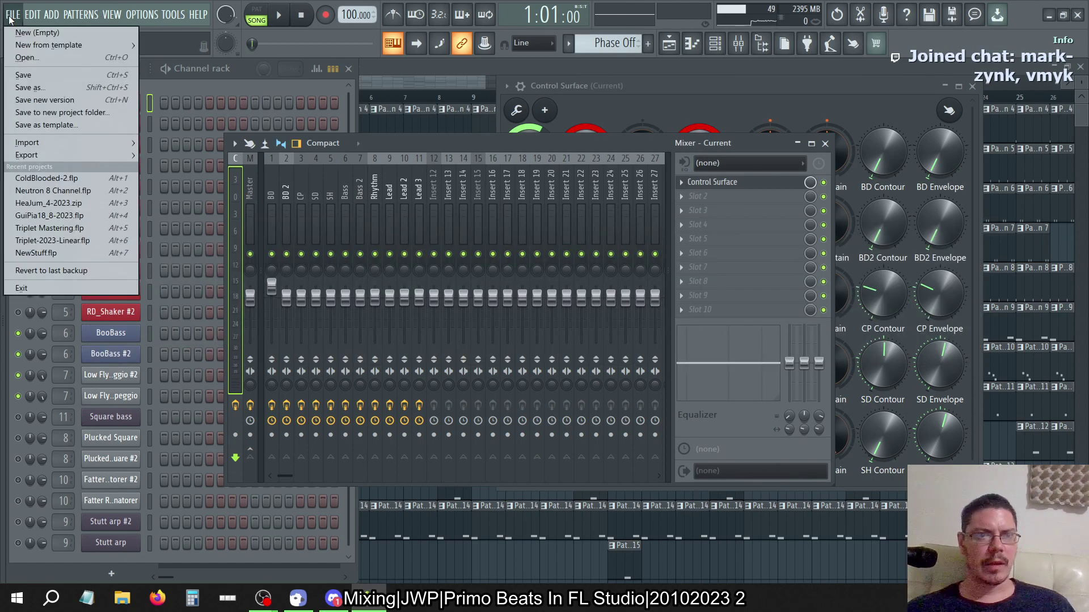
pyautogui.click(25, 57)
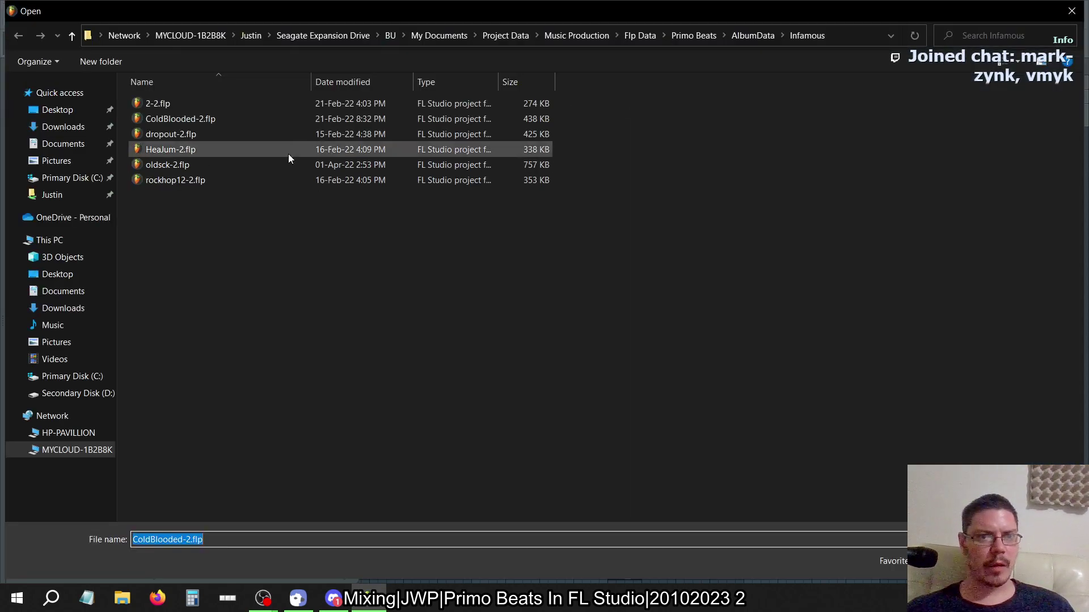
pyautogui.click(205, 103)
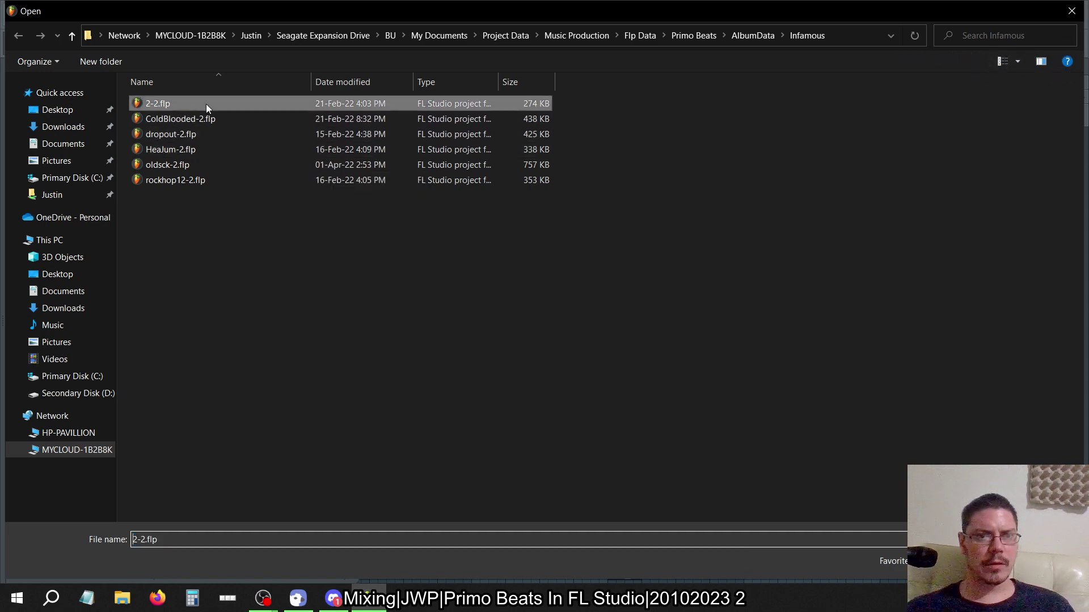
pyautogui.click(974, 561)
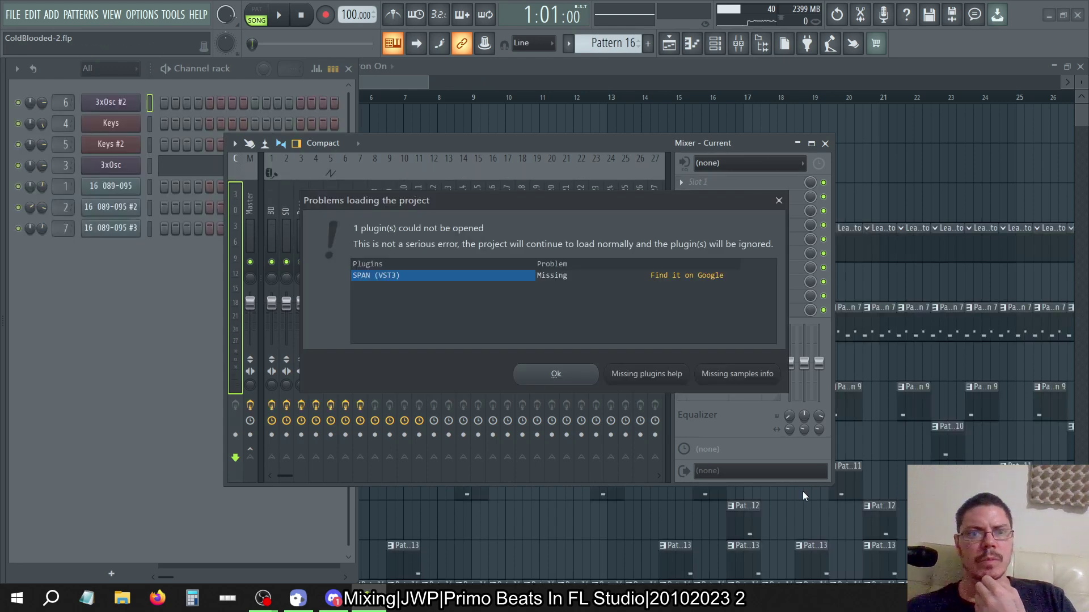
pyautogui.click(556, 374)
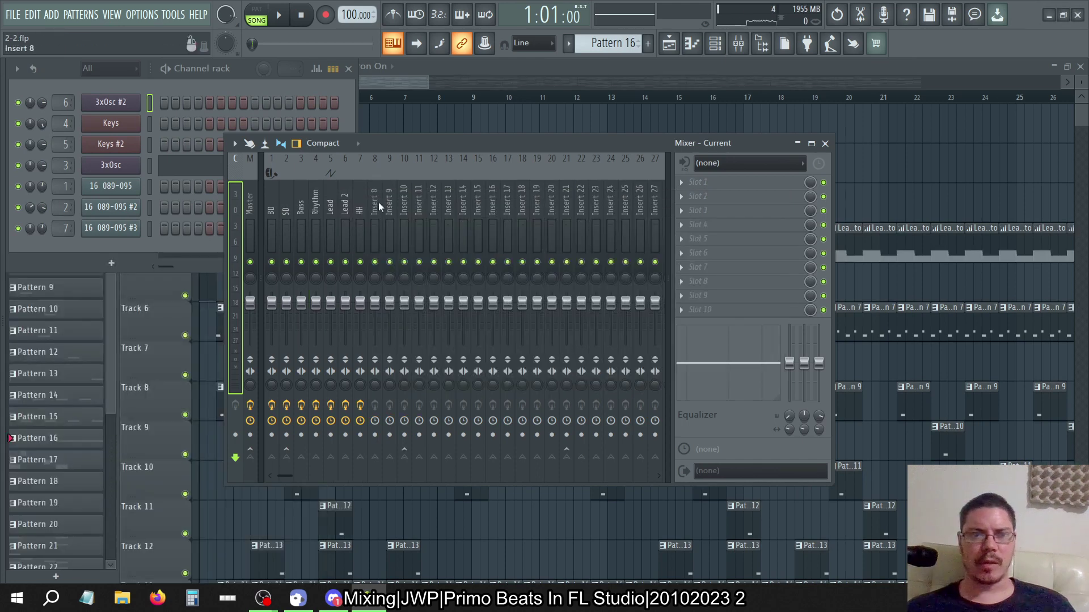
# Examine the effect chains of the Master, Bass and Current mixer tracks in the 2-2 project.
pyautogui.click(250, 196)
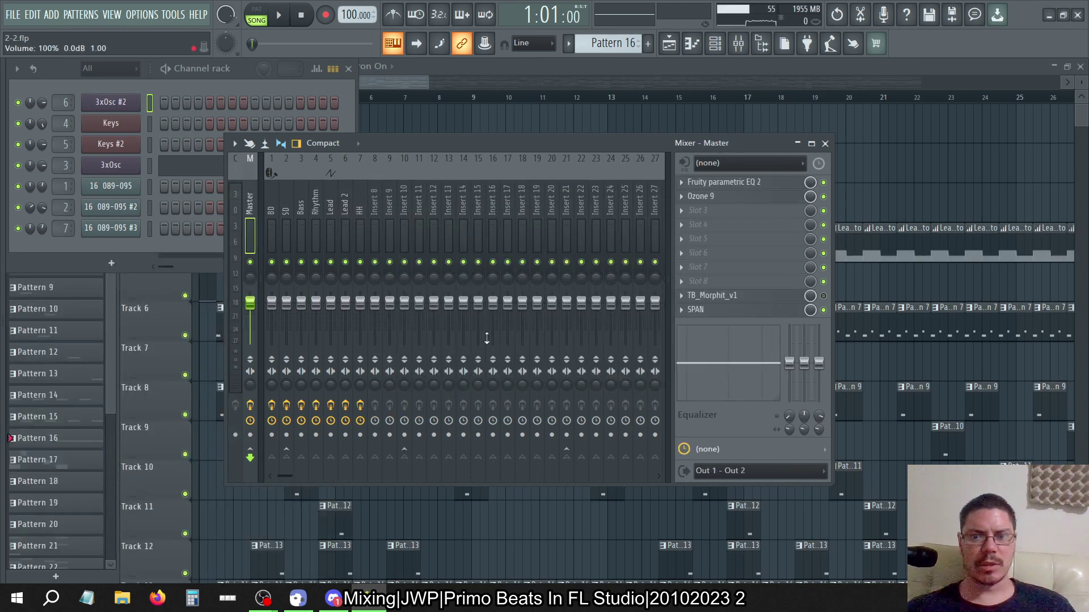
pyautogui.click(270, 210)
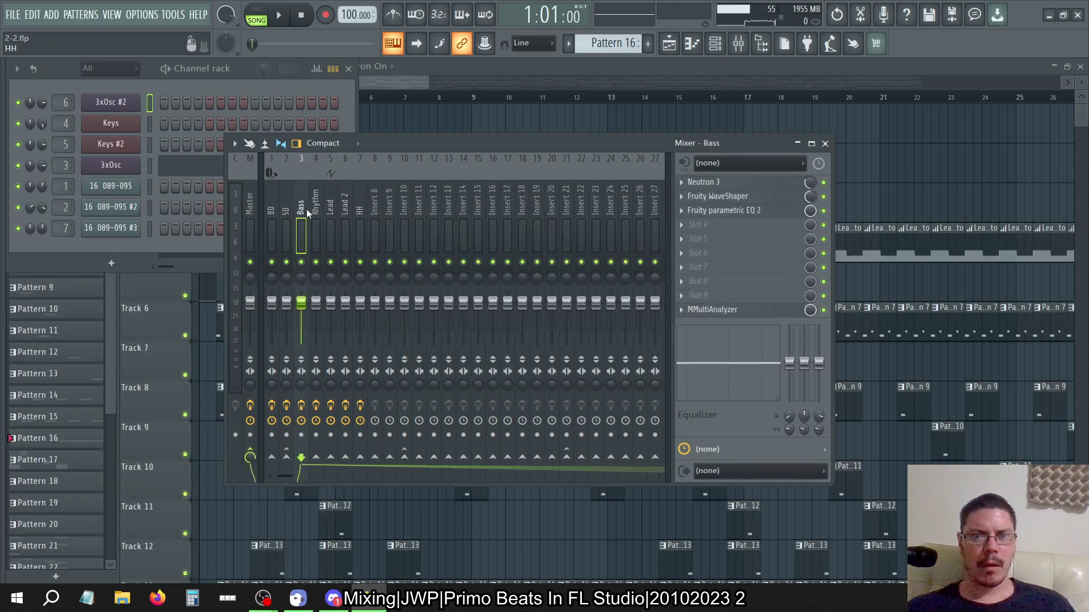
pyautogui.click(241, 202)
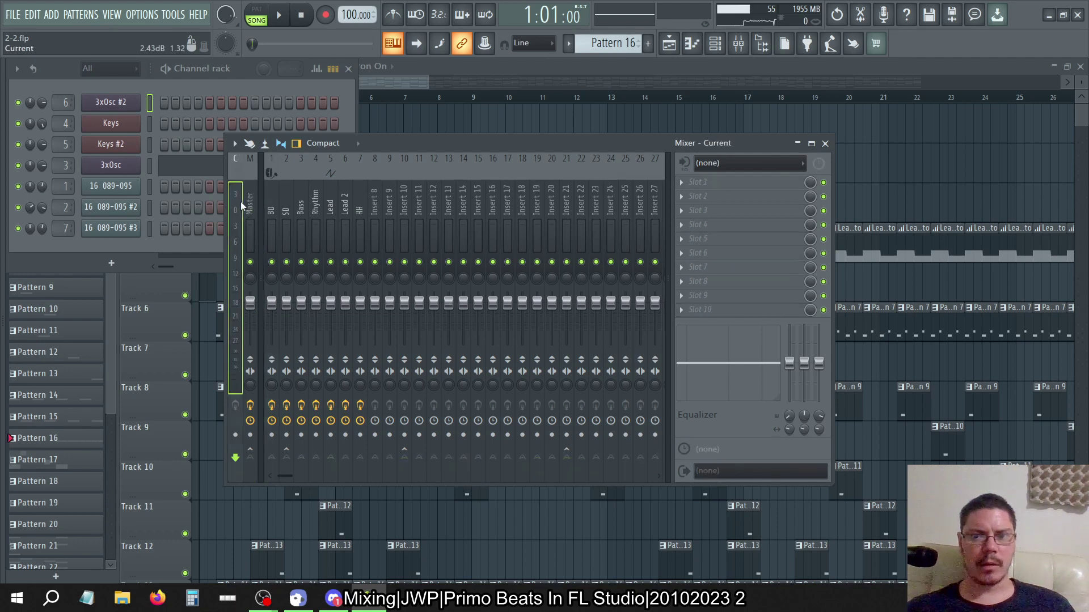
# Open the project dropout-2.flp from the Infamous folder and dismiss the project loading report.
pyautogui.click(13, 15)
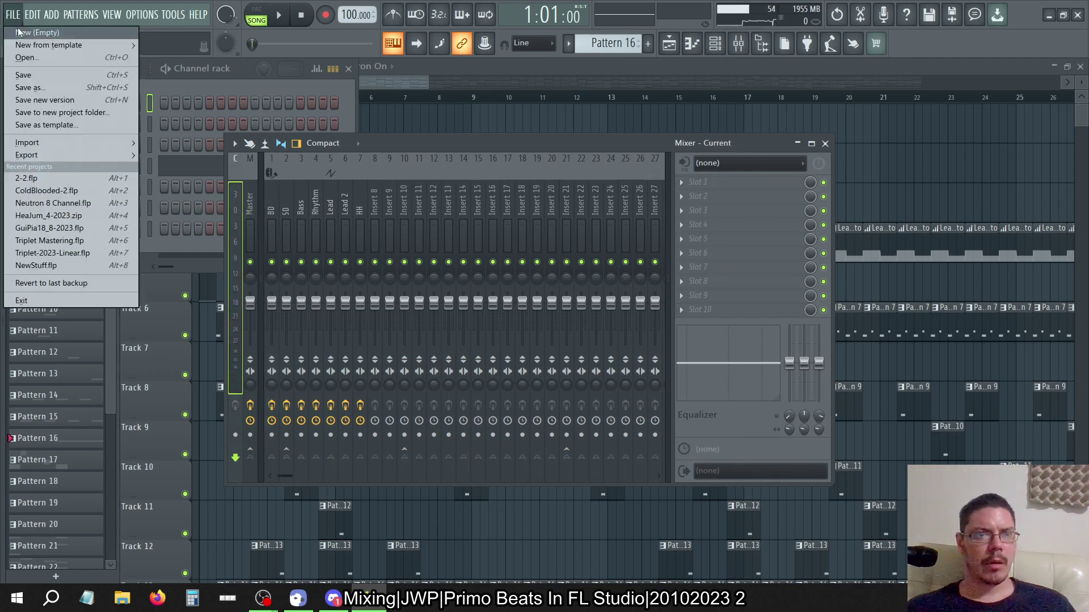
pyautogui.click(28, 59)
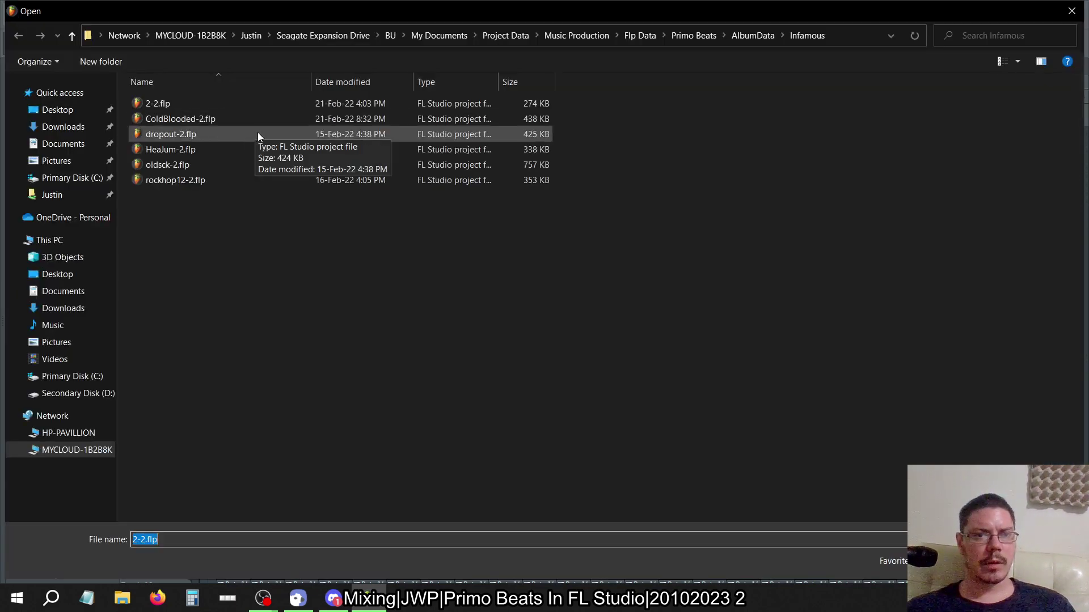
pyautogui.click(214, 135)
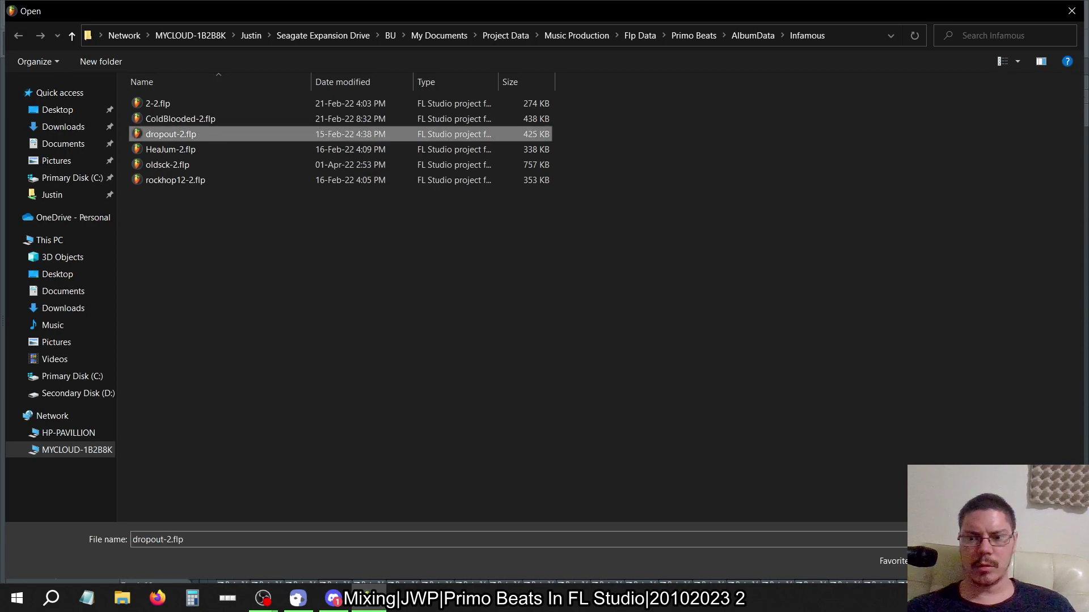
pyautogui.click(976, 561)
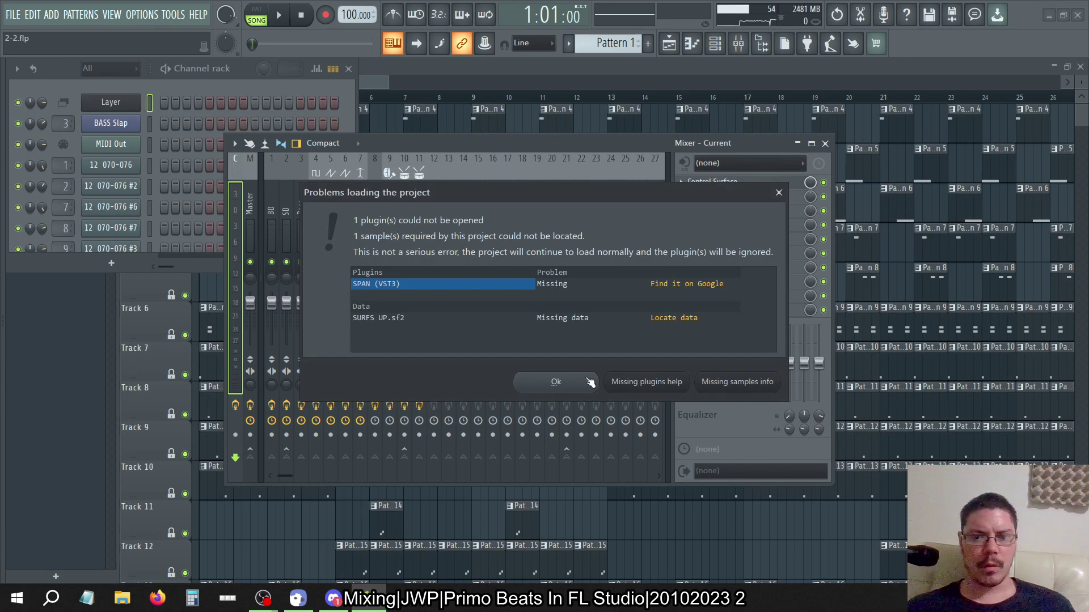
pyautogui.click(590, 383)
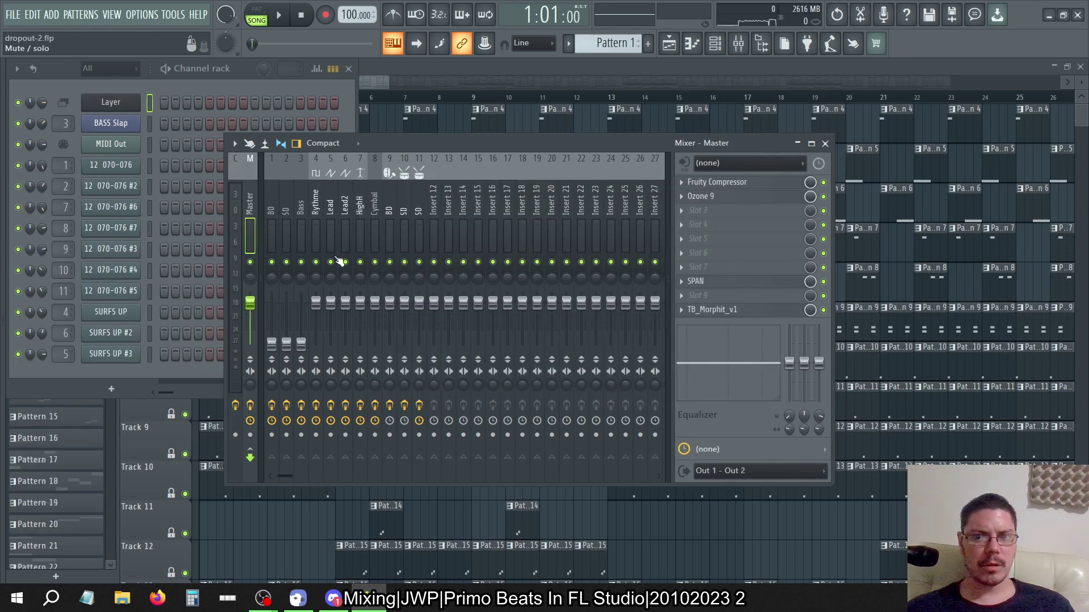
# Mute mixer tracks 9 to 11 and check the effect chains of the HighH, Lead2, Rythme, SD and BD tracks.
pyautogui.moveTo(390, 261); pyautogui.dragTo(419, 261)
pyautogui.click(359, 198)
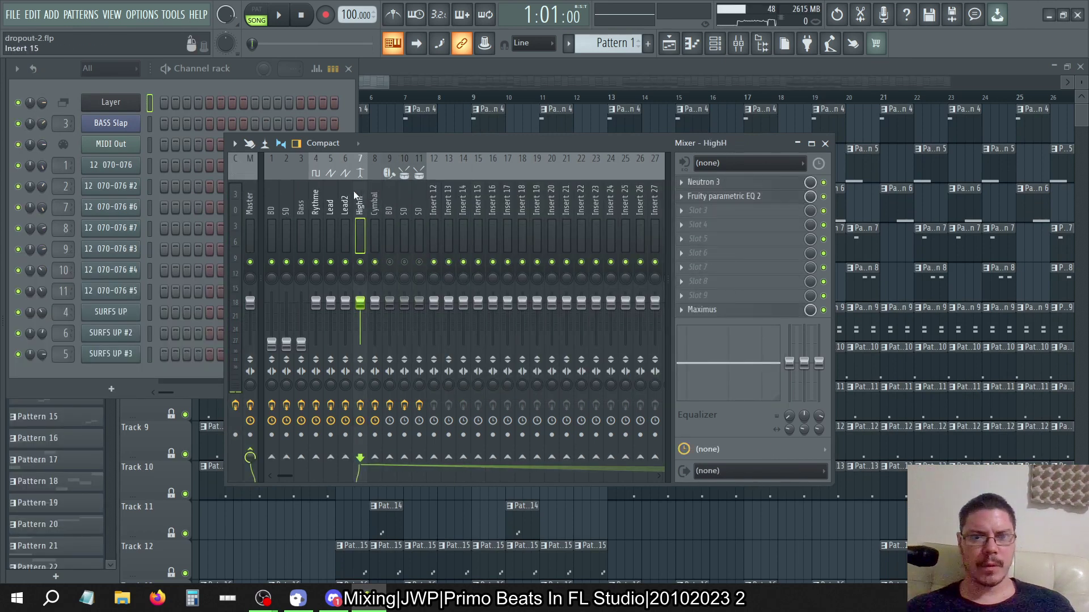
pyautogui.click(343, 196)
pyautogui.click(316, 198)
pyautogui.click(285, 201)
pyautogui.click(268, 197)
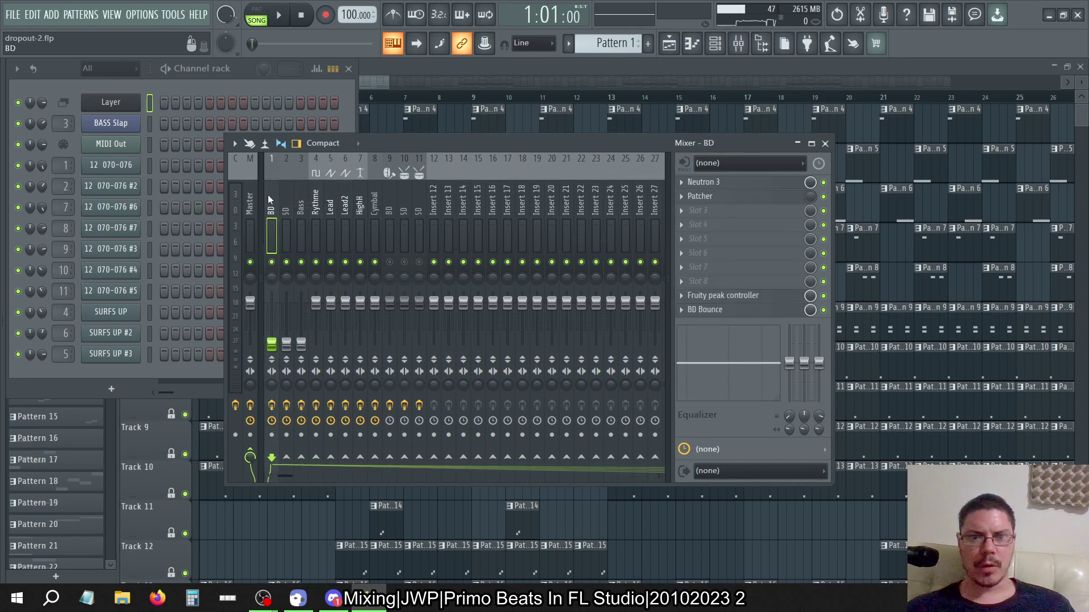
# Play the song and open the SURFS UP channel's soundfont player settings.
pyautogui.press('space')
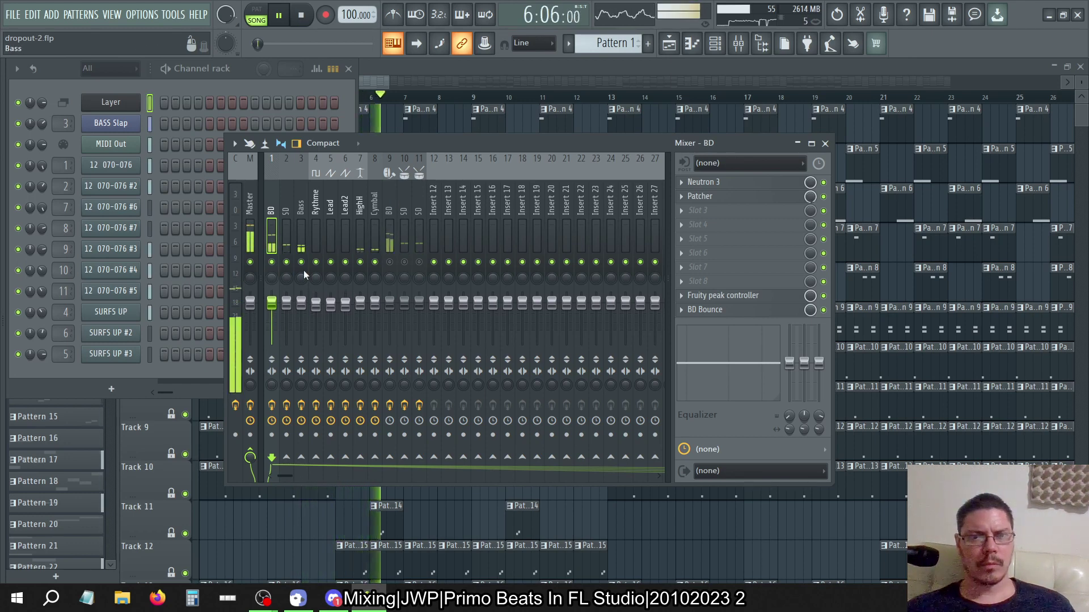
pyautogui.click(110, 312)
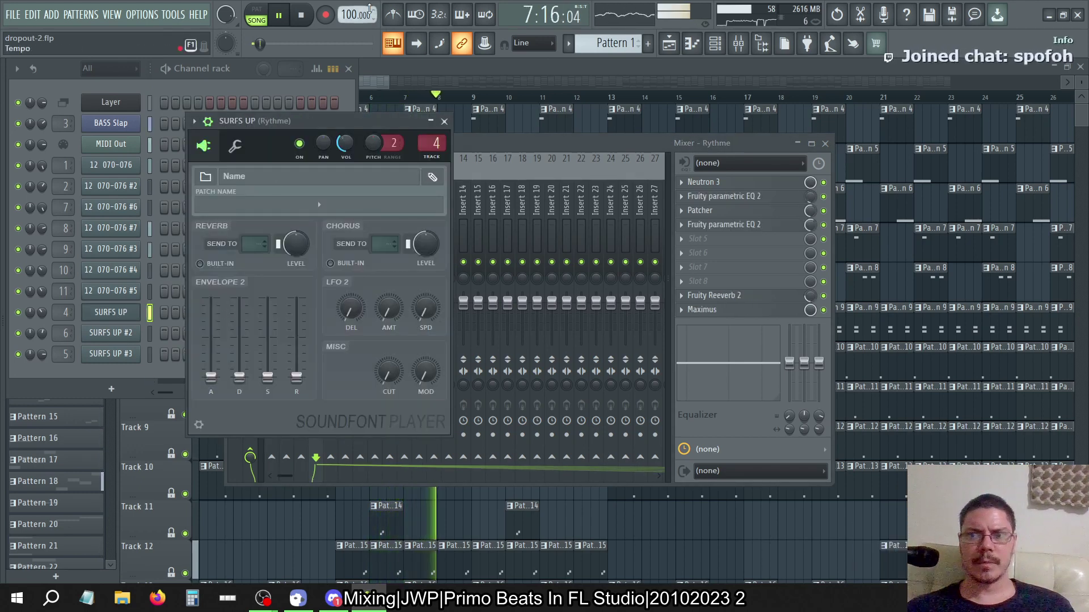
# Stop playback, open the project HeaJum-2.flp from the Infamous folder and dismiss its loading report.
pyautogui.click(315, 15)
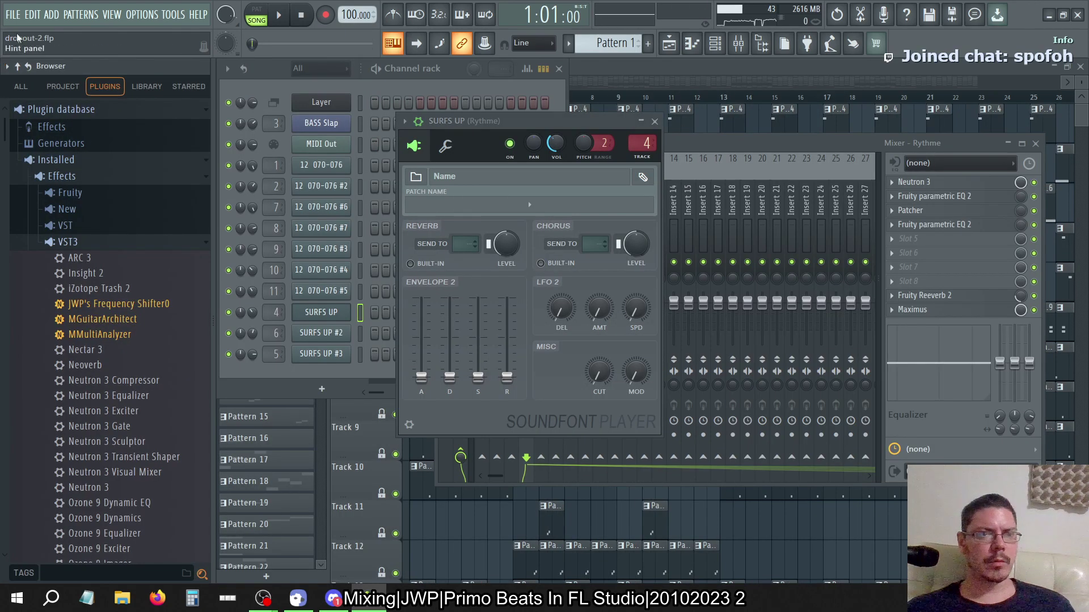
pyautogui.click(13, 14)
pyautogui.click(21, 57)
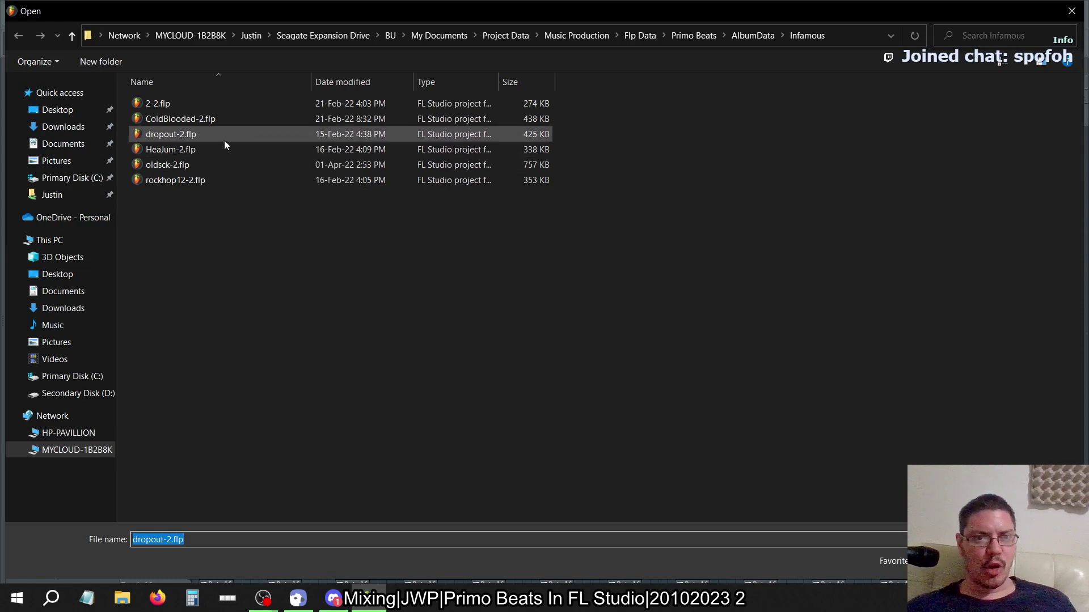
pyautogui.click(202, 147)
pyautogui.press('Return')
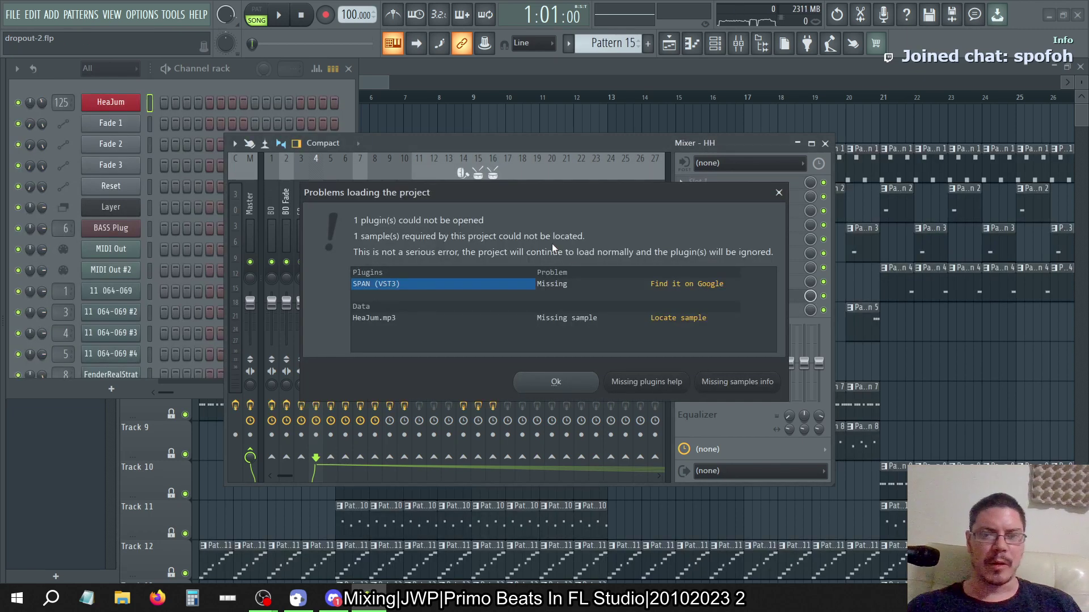
pyautogui.click(570, 387)
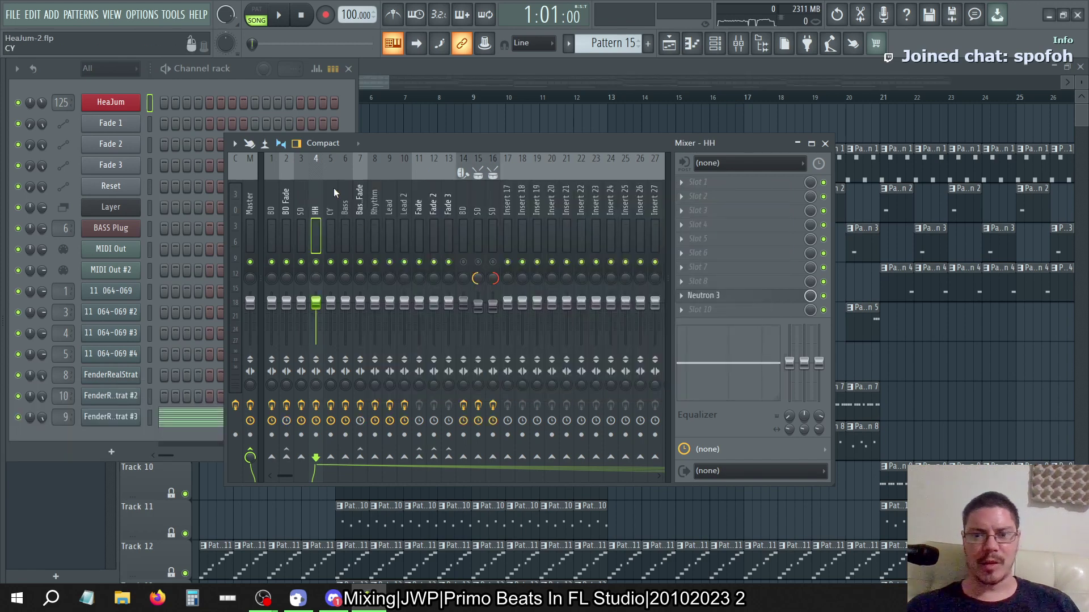
# Check the effect chains across the mixer tracks from SD on track 16 back to the Master.
pyautogui.click(449, 201)
pyautogui.click(487, 197)
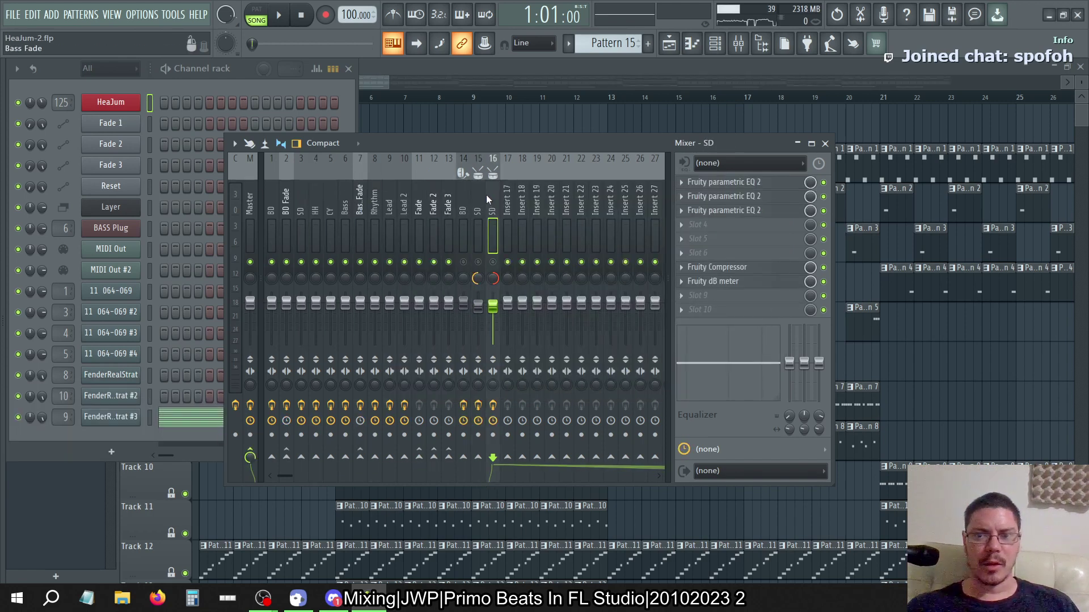
pyautogui.moveTo(485, 195); pyautogui.dragTo(263, 196)
pyautogui.click(253, 196)
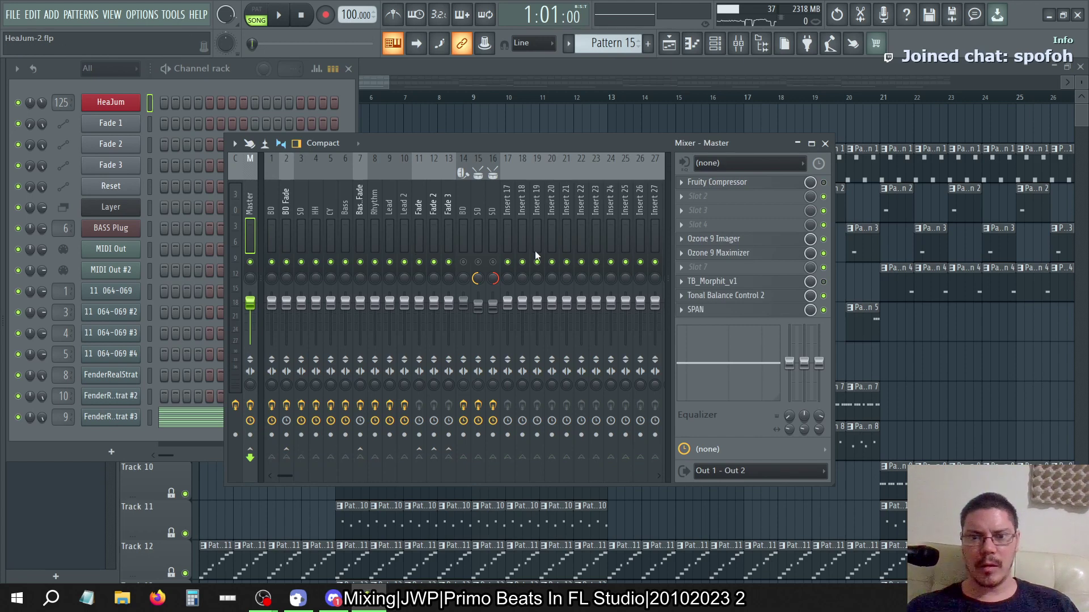
# Open the Control Surface on the Current mixer track and move its window so all its knobs are visible.
pyautogui.click(237, 209)
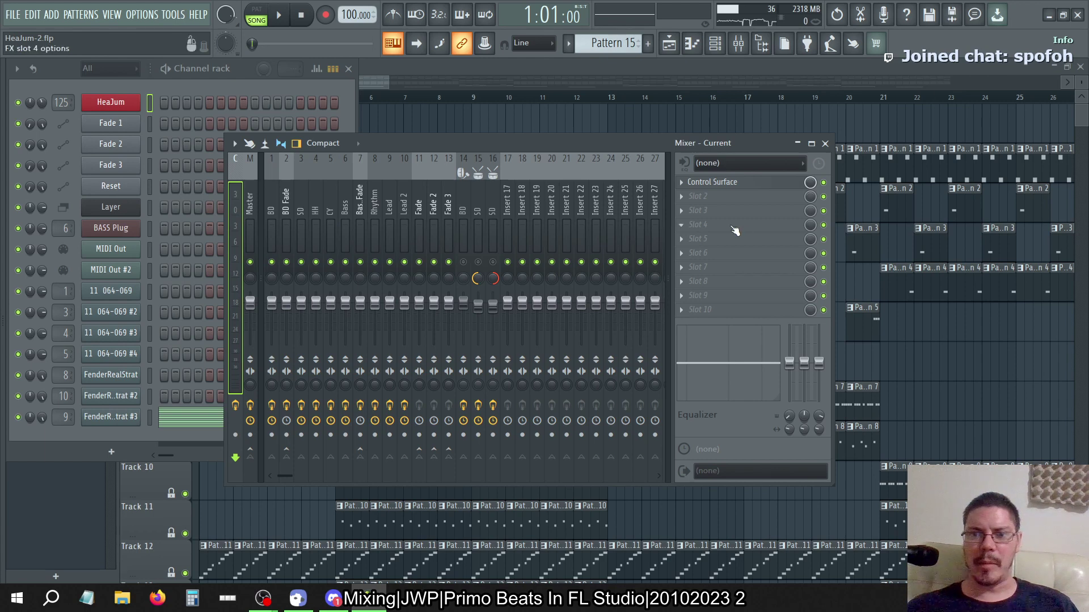
pyautogui.click(743, 182)
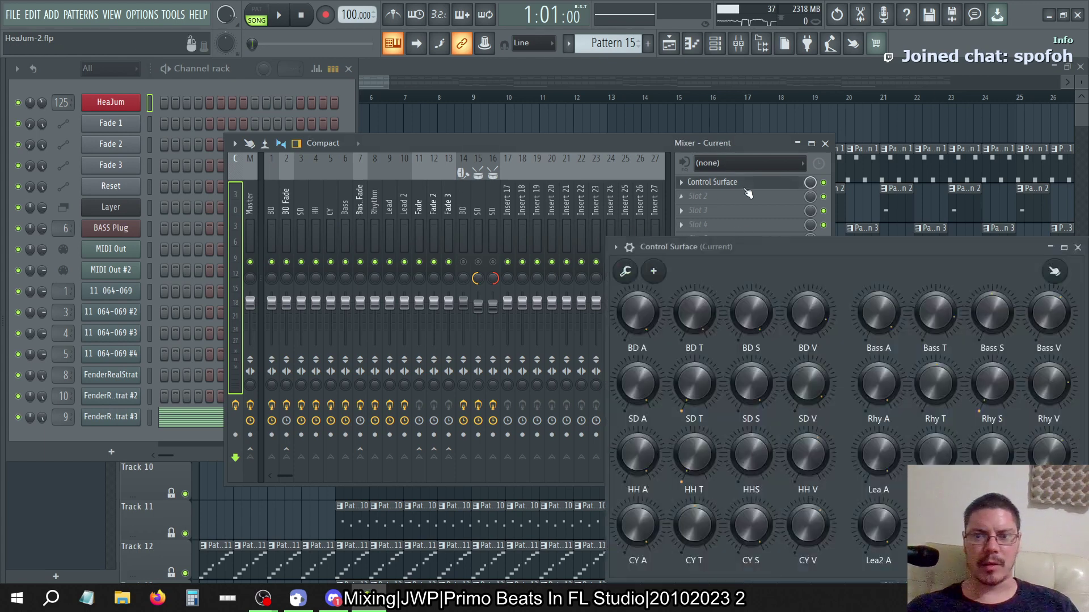
pyautogui.moveTo(719, 250); pyautogui.dragTo(520, 161)
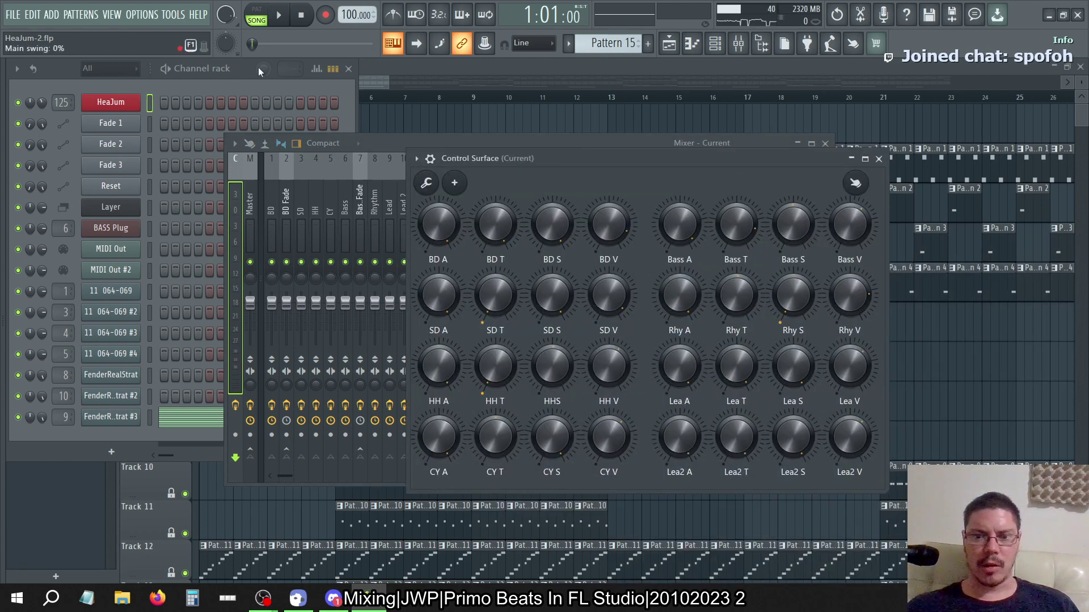
# Open the project oldsck-2.flp from the Infamous folder and dismiss its loading report.
pyautogui.click(14, 15)
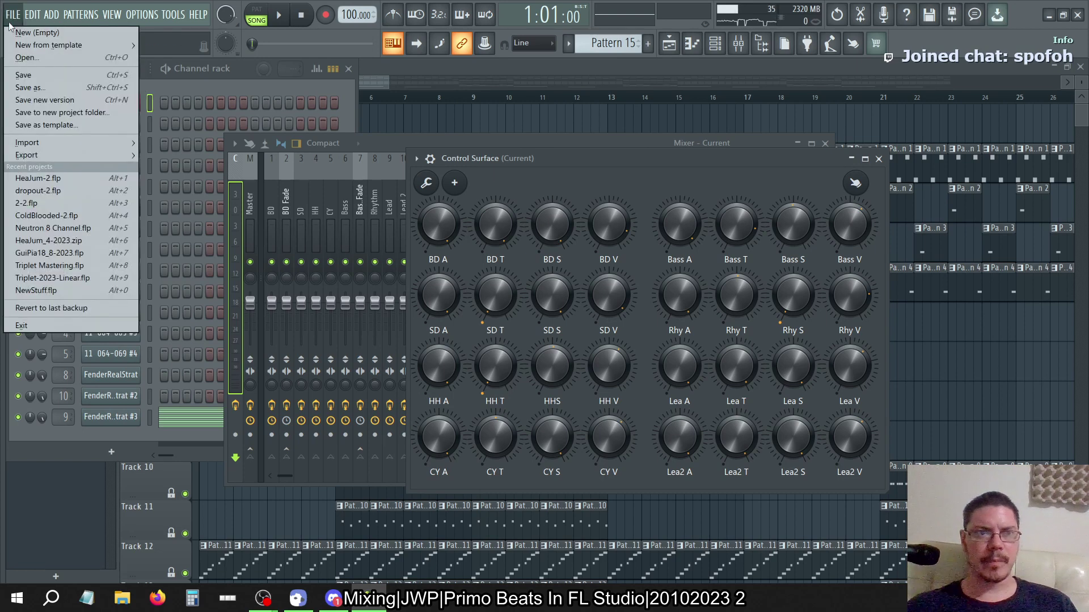
pyautogui.click(22, 57)
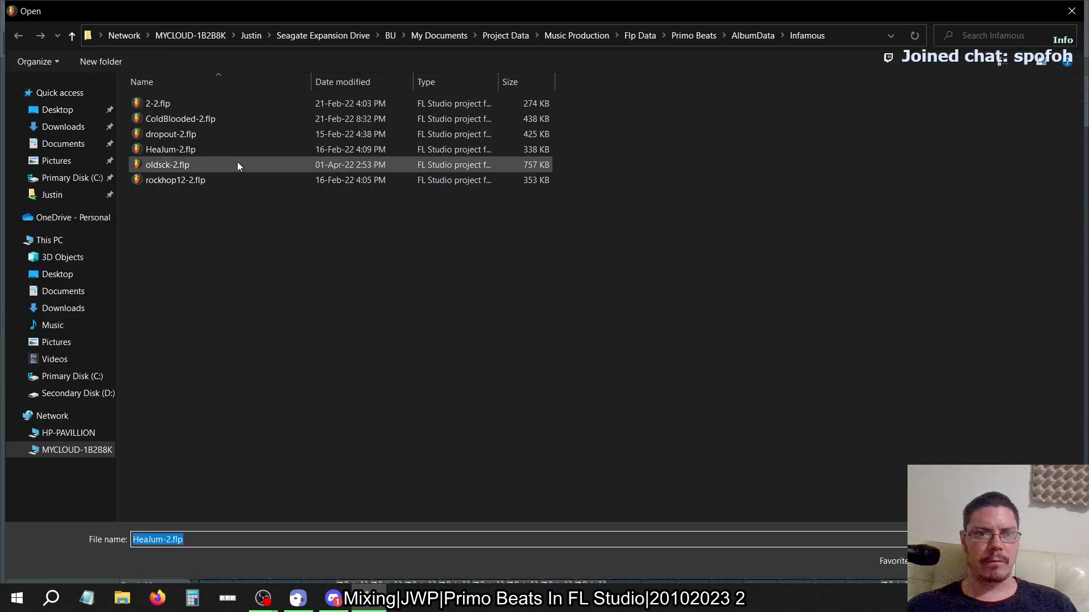
pyautogui.click(213, 165)
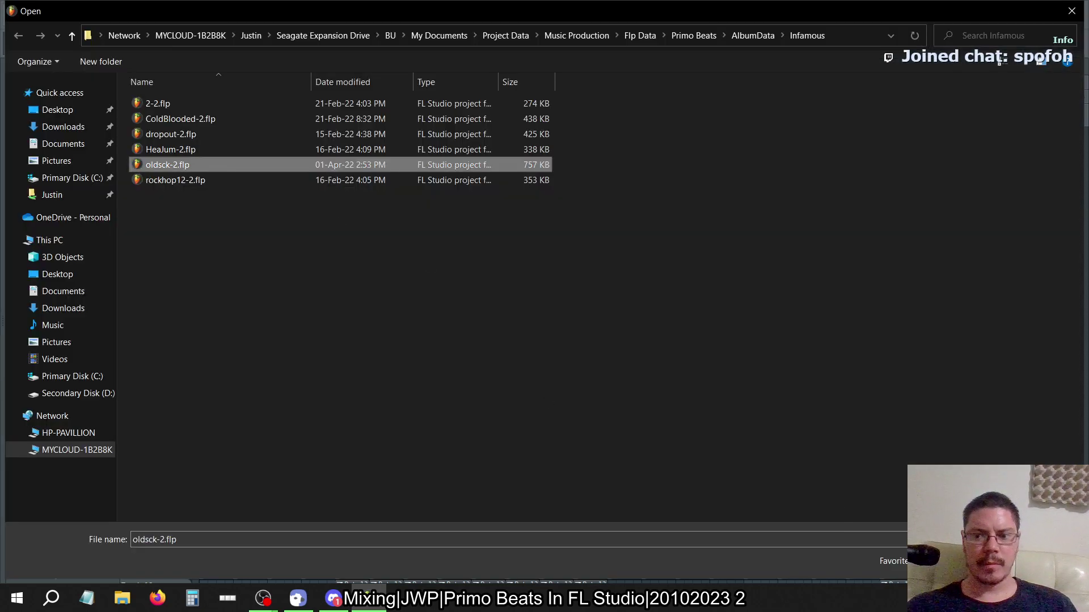
pyautogui.click(977, 562)
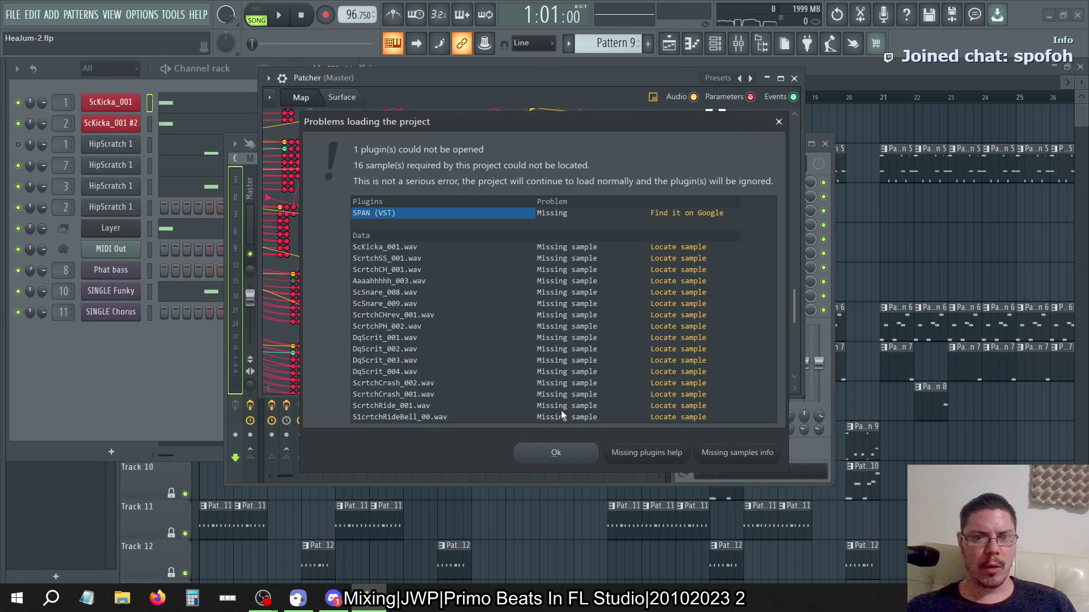
pyautogui.click(559, 452)
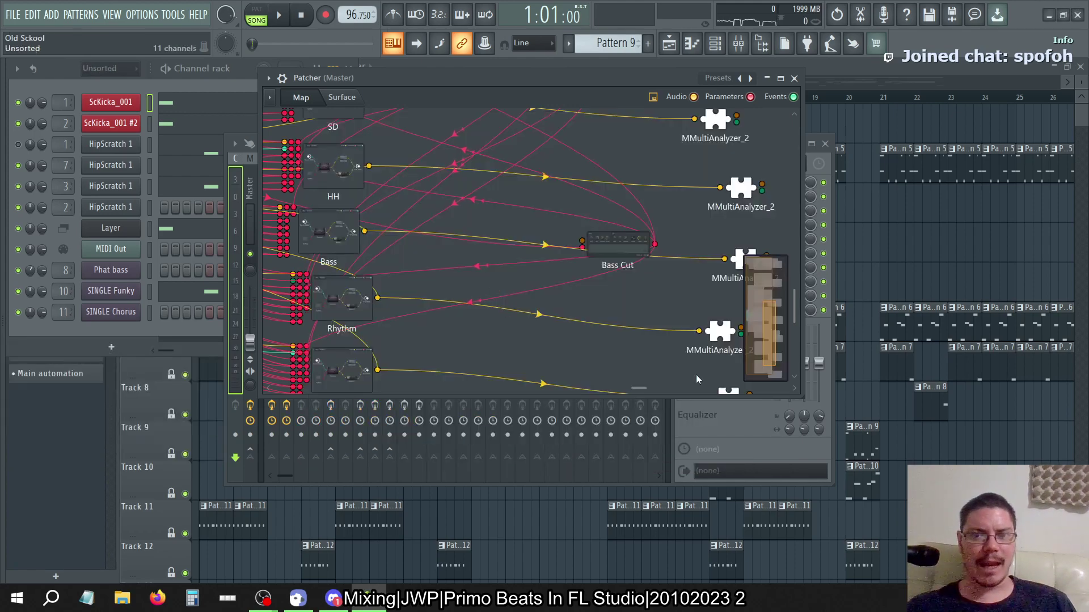
# Maximize the Master track's Patcher and examine its routing map and the knobs on its Surface.
pyautogui.click(780, 78)
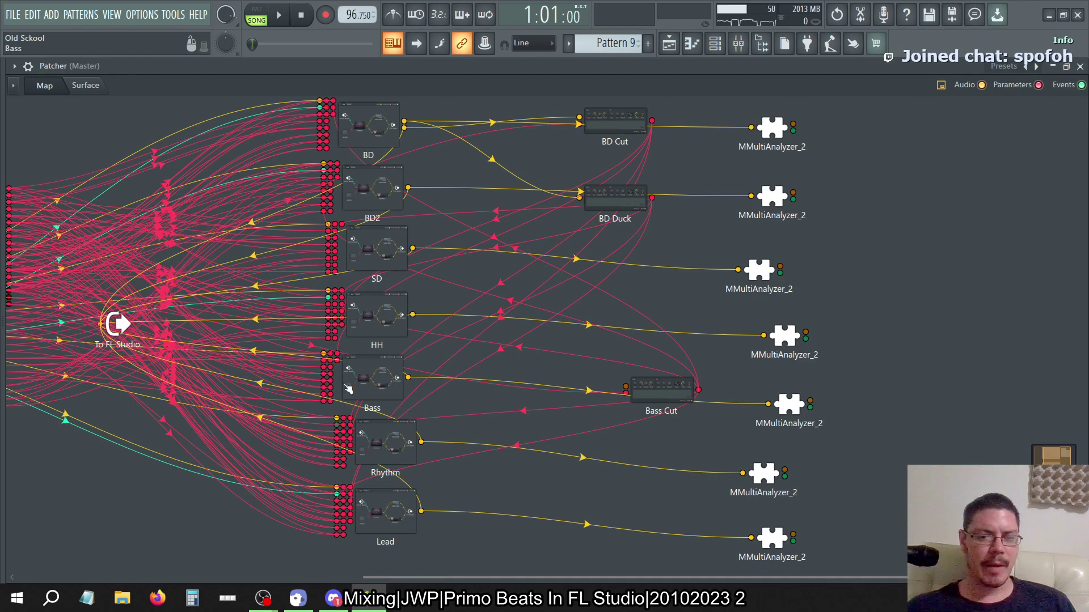
pyautogui.moveTo(573, 579); pyautogui.dragTo(452, 568)
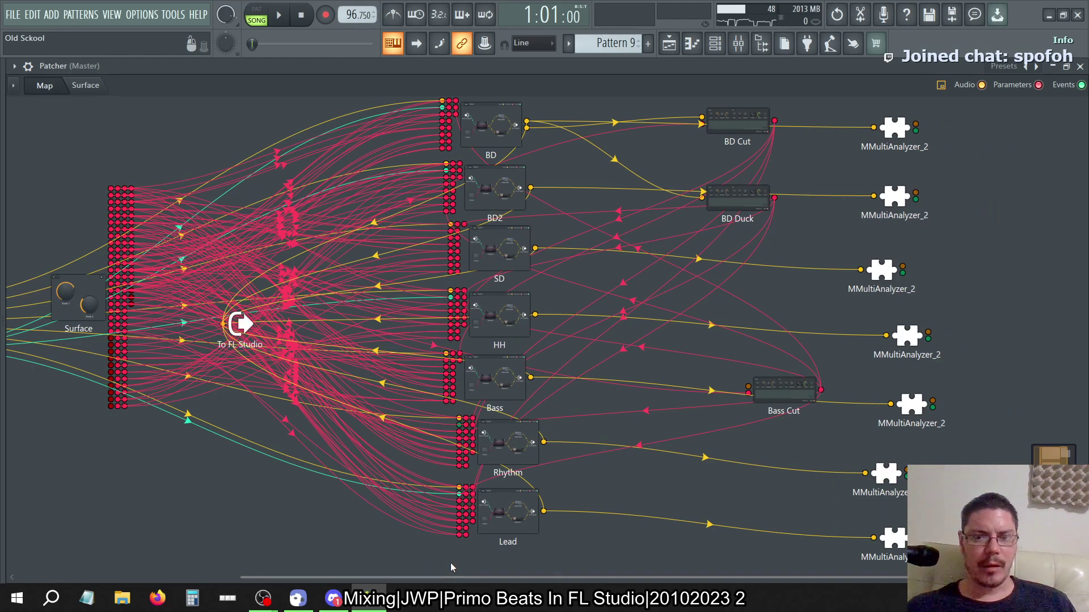
pyautogui.doubleClick(102, 311)
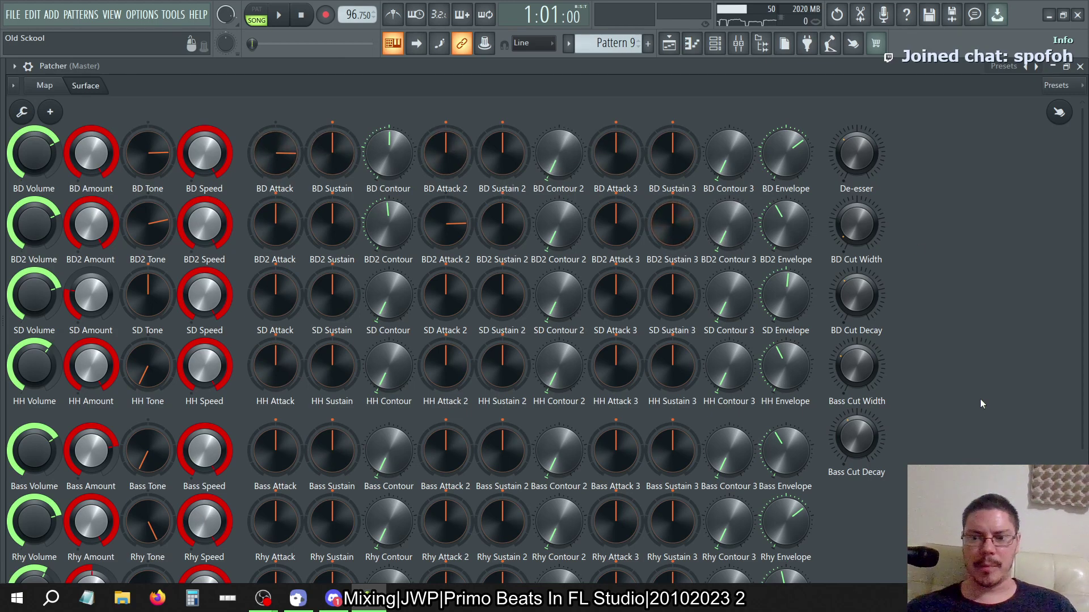
pyautogui.scroll(-2, 981, 401)
pyautogui.scroll(5, 981, 400)
pyautogui.scroll(-4, 974, 397)
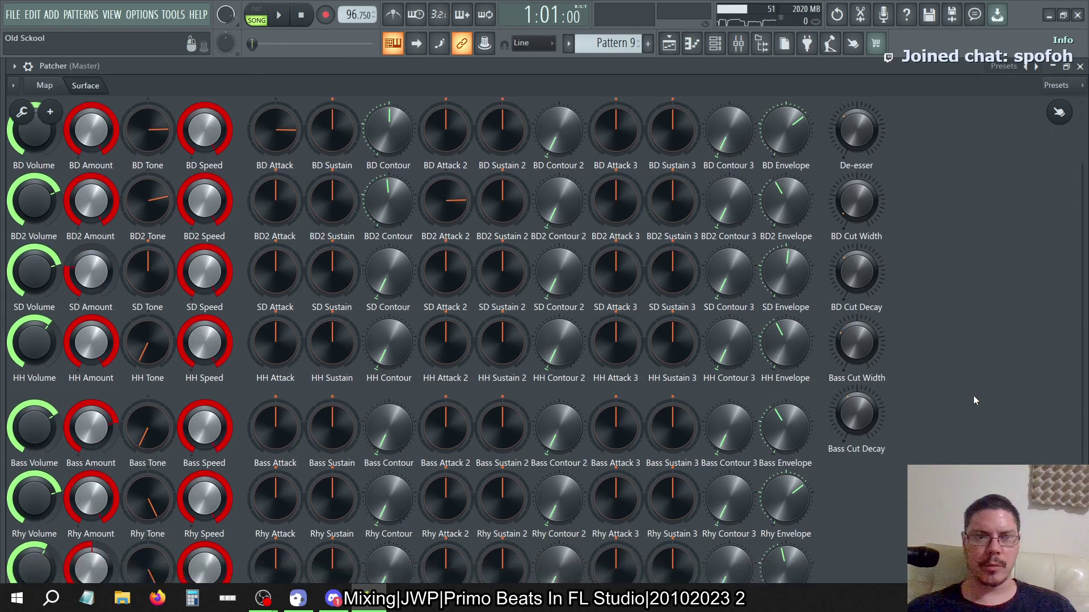
pyautogui.scroll(-1, 974, 401)
pyautogui.scroll(2, 974, 400)
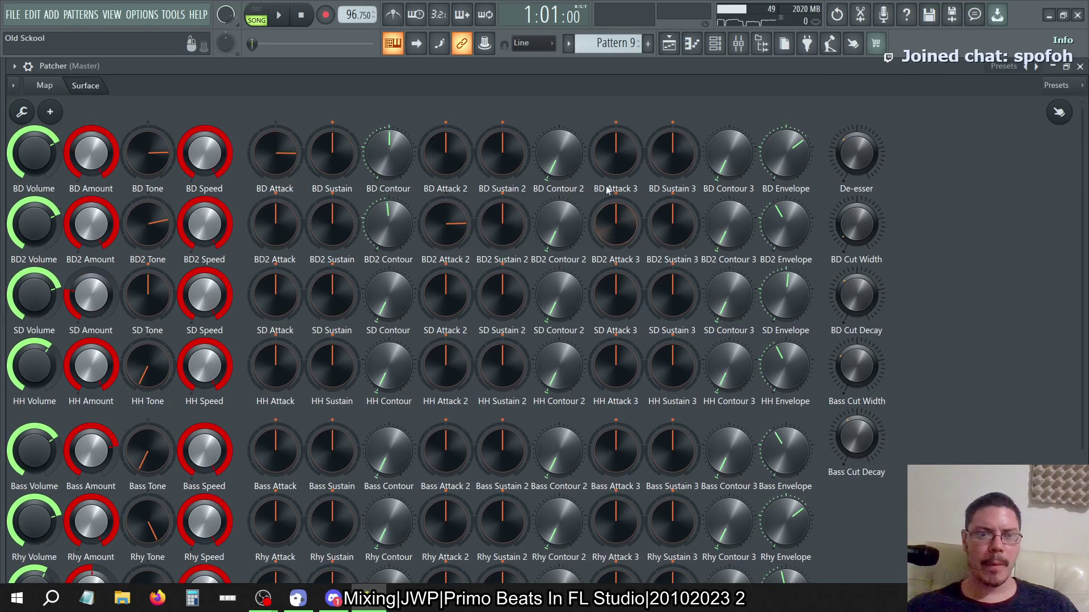
# Show the mixer and compare the effect chains of the BD, BD 2 and Master tracks.
pyautogui.click(737, 43)
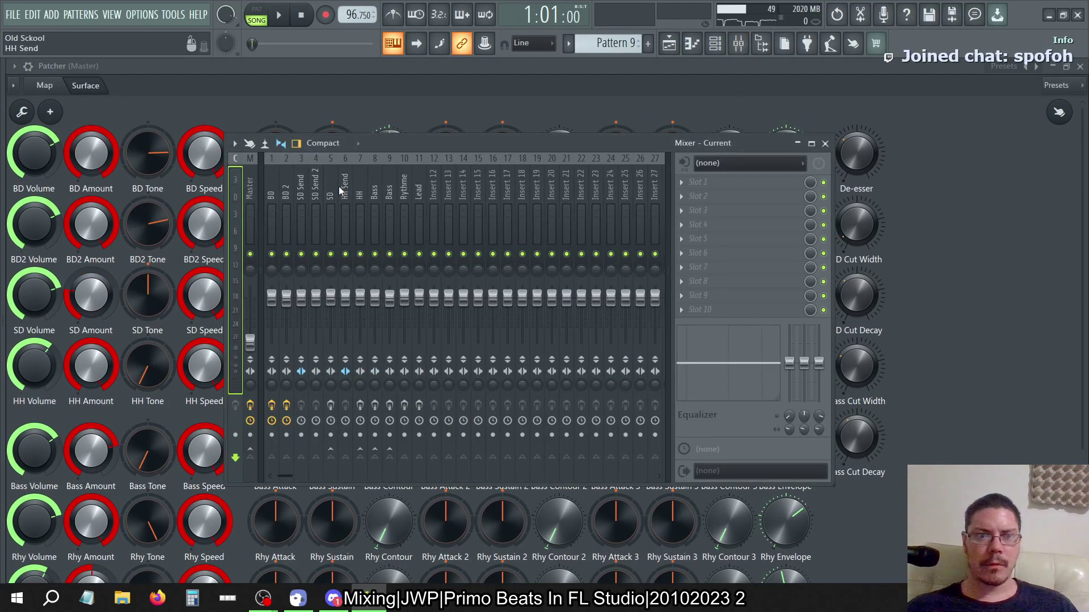
pyautogui.click(250, 187)
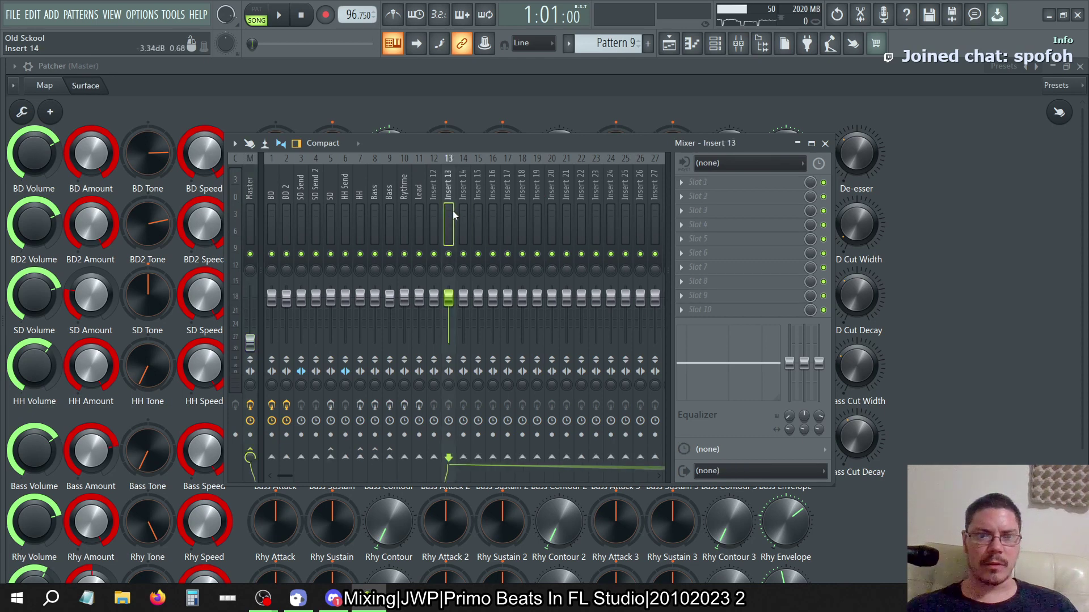
pyautogui.click(301, 205)
pyautogui.click(271, 204)
pyautogui.click(286, 204)
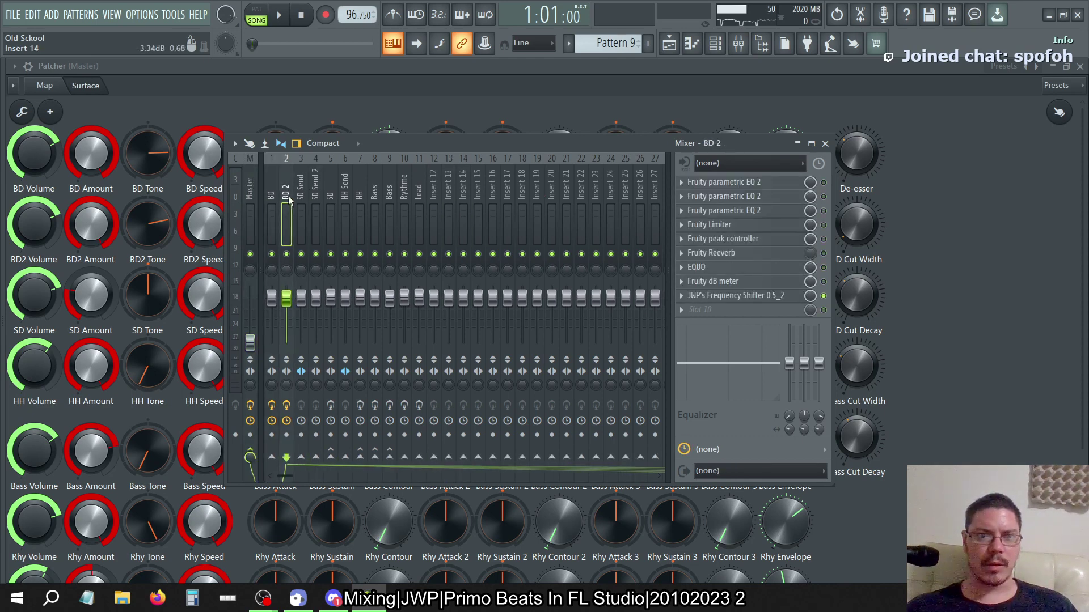
pyautogui.click(272, 199)
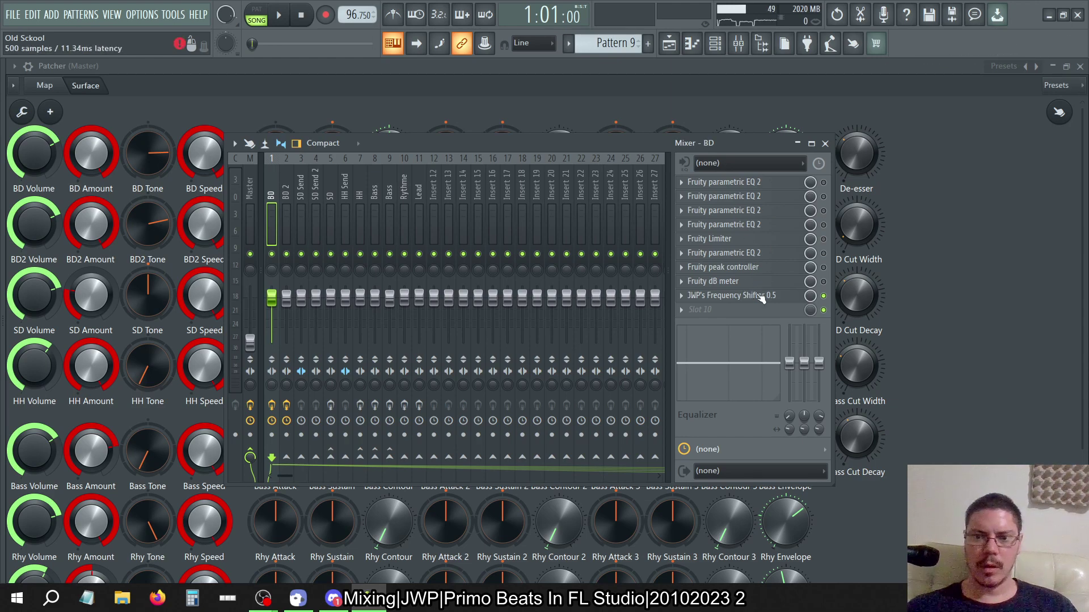
pyautogui.click(287, 196)
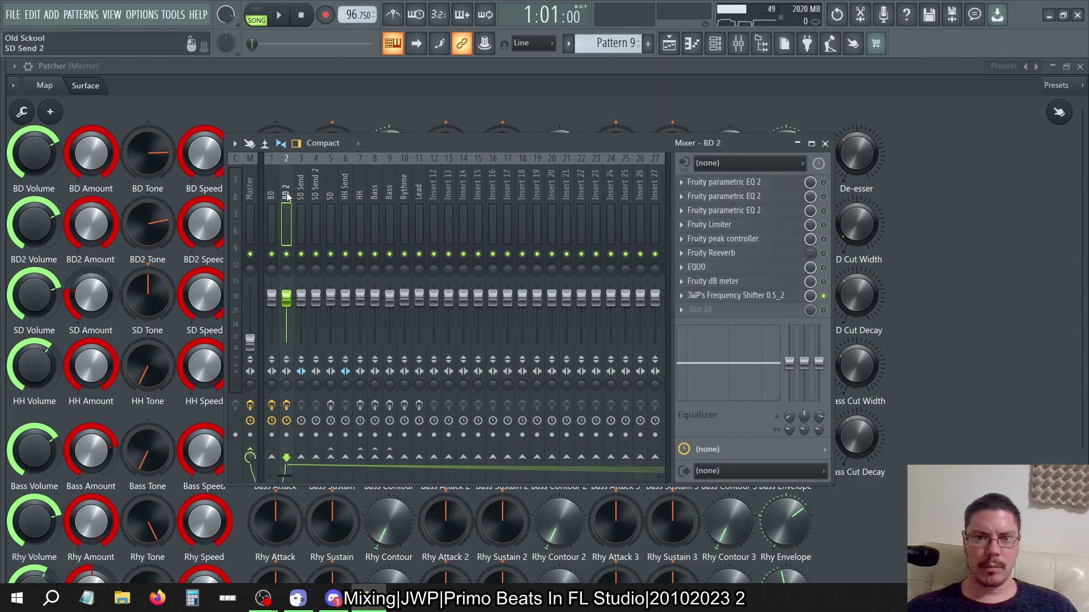
pyautogui.click(272, 195)
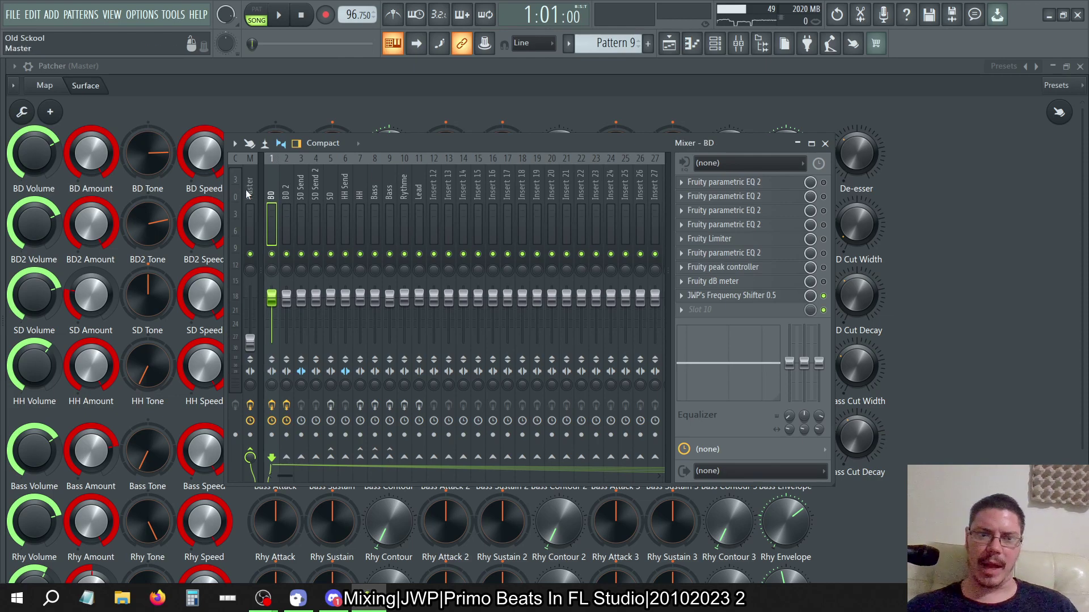
pyautogui.click(250, 193)
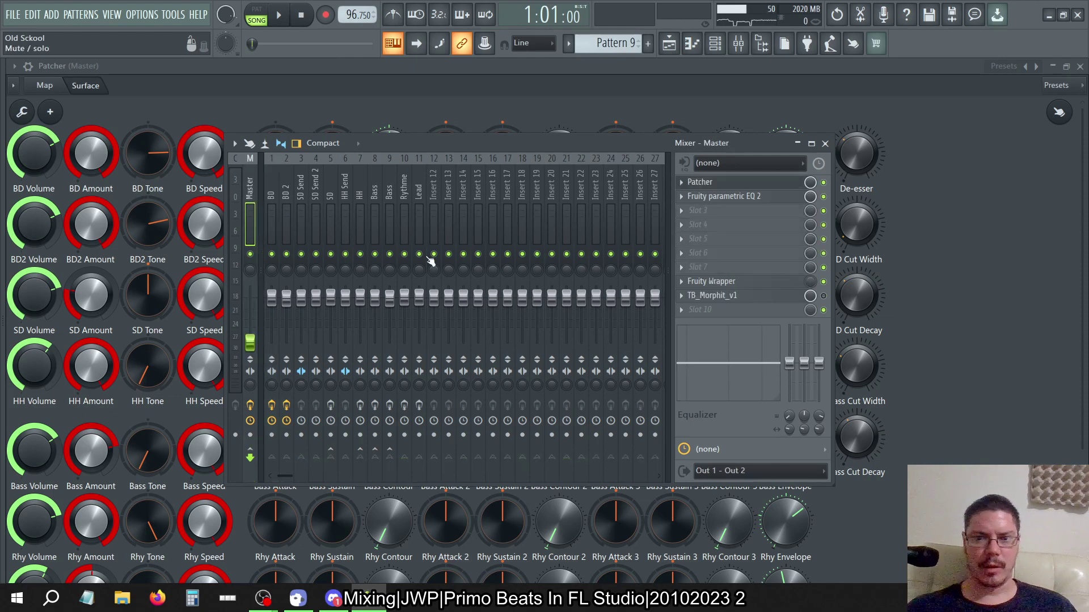
# Bring the Master track's Patcher map back up and inspect the BD patch and its nested Patcher.
pyautogui.click(739, 182)
pyautogui.click(740, 182)
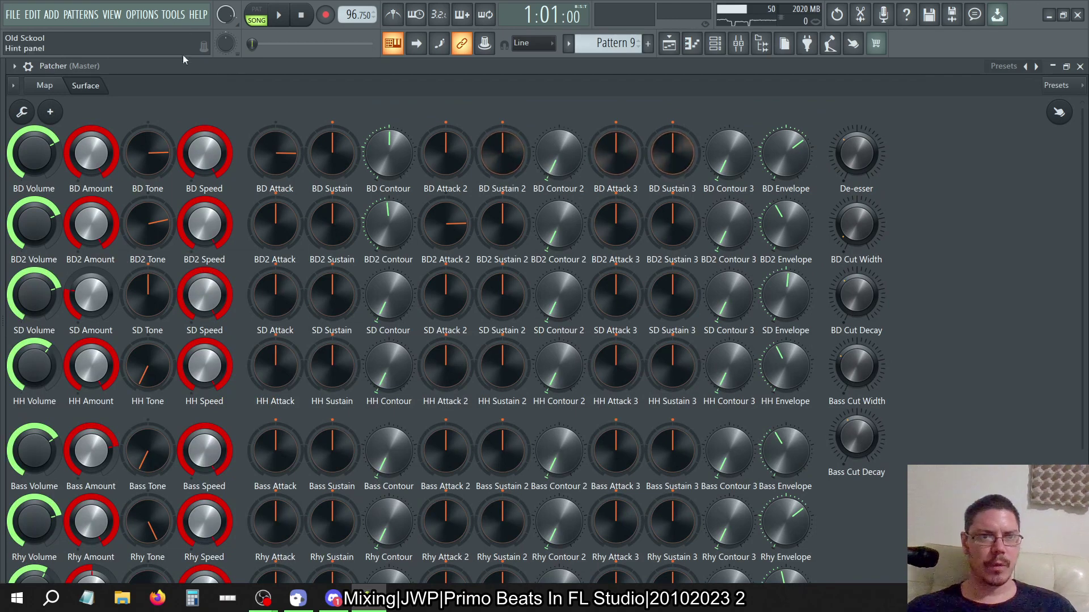
pyautogui.click(45, 85)
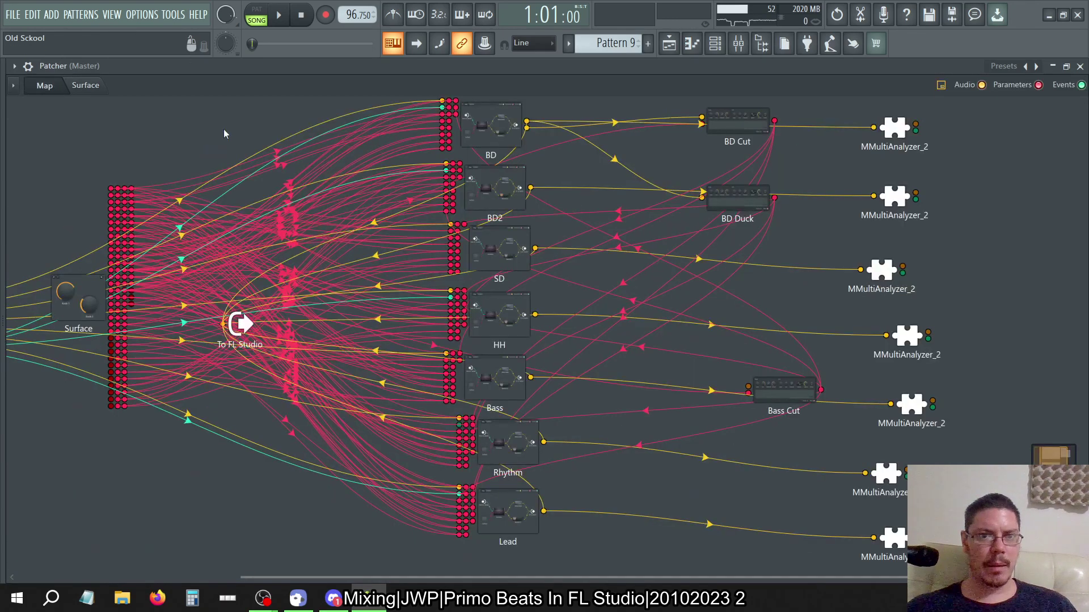
pyautogui.doubleClick(495, 134)
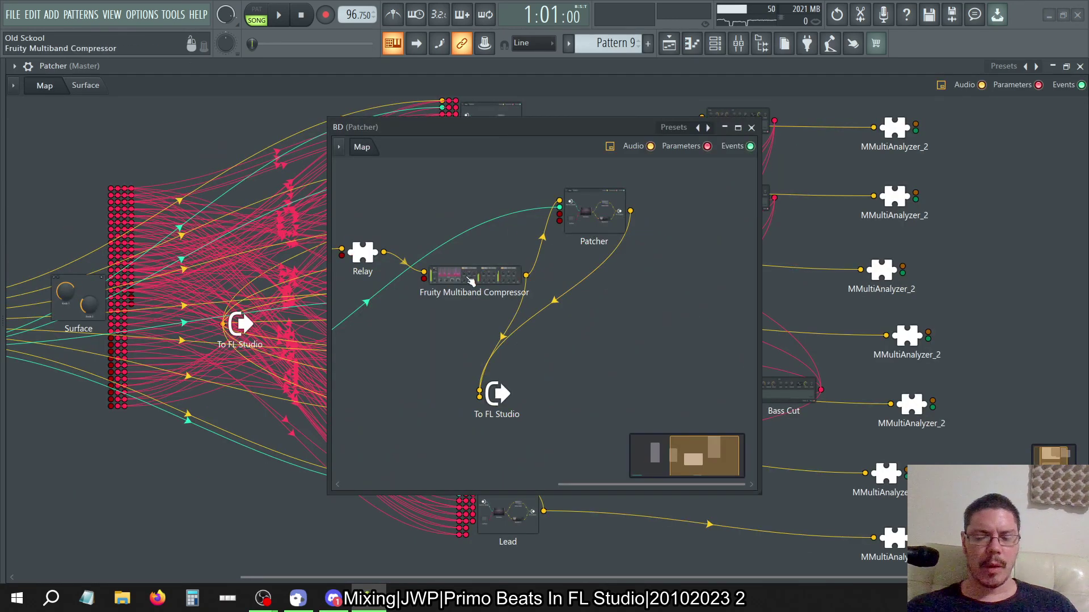
pyautogui.doubleClick(591, 219)
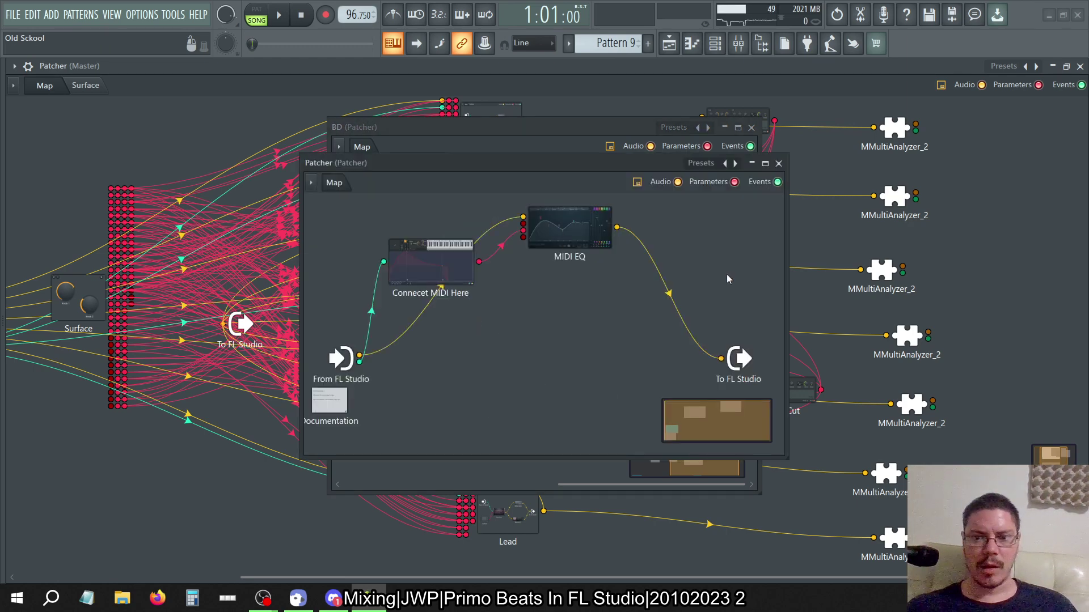
pyautogui.click(779, 164)
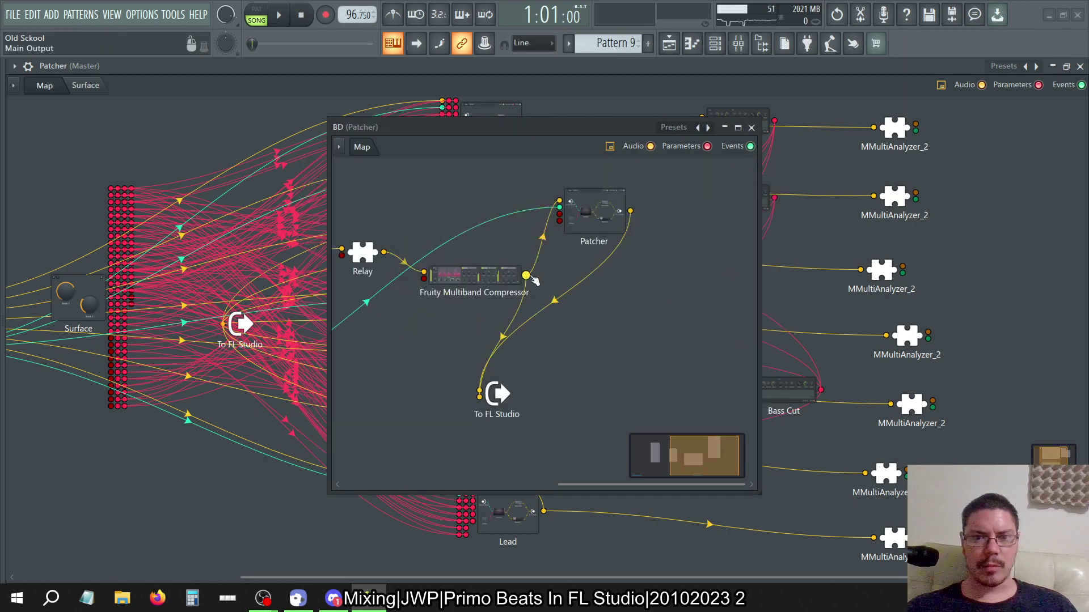
# Check Neutron 3's parameter inputs in the BD patch against the Patcher Surface and open the Neutron 3 plugin.
pyautogui.moveTo(491, 277); pyautogui.dragTo(491, 261)
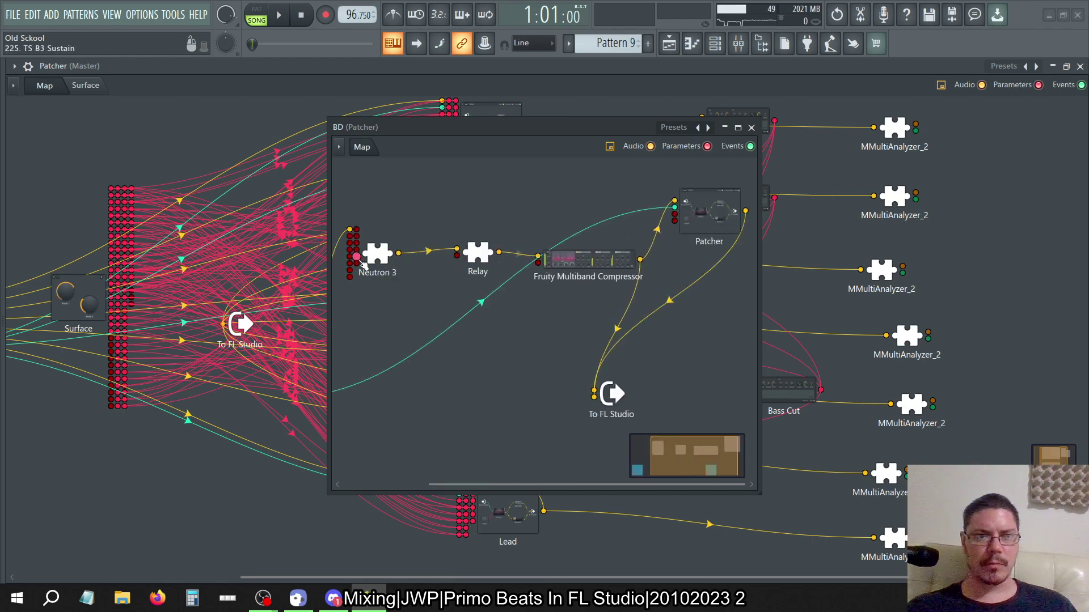
pyautogui.moveTo(356, 264); pyautogui.dragTo(369, 265)
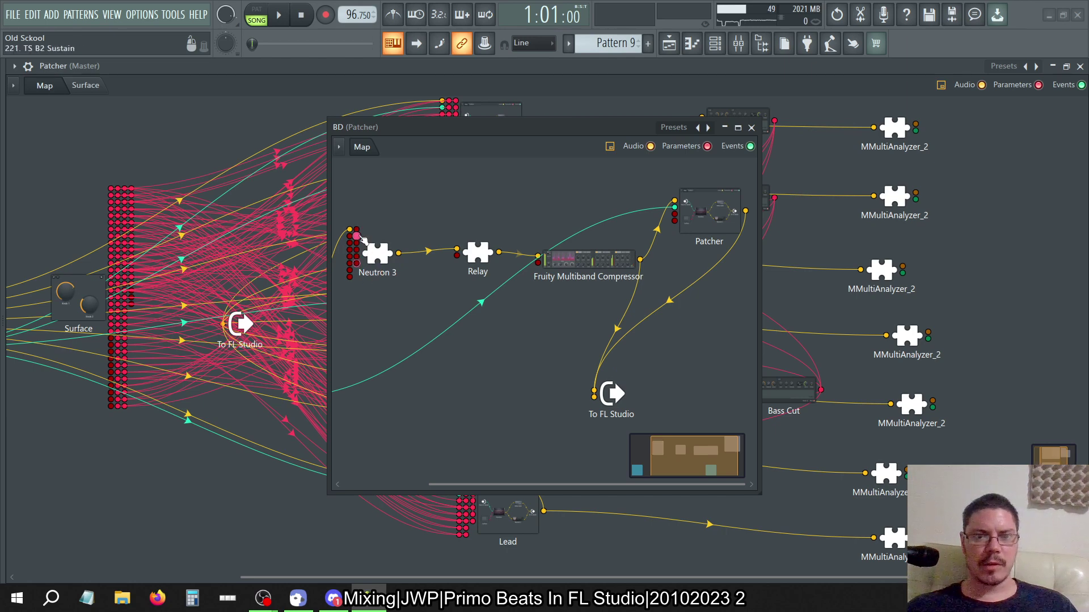
pyautogui.click(84, 88)
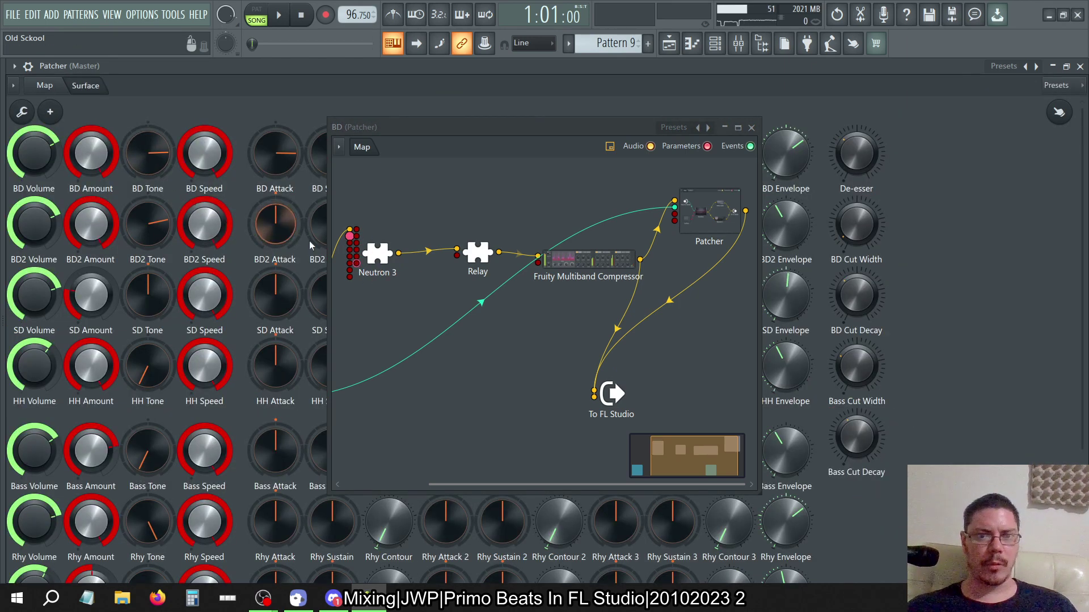
pyautogui.doubleClick(380, 259)
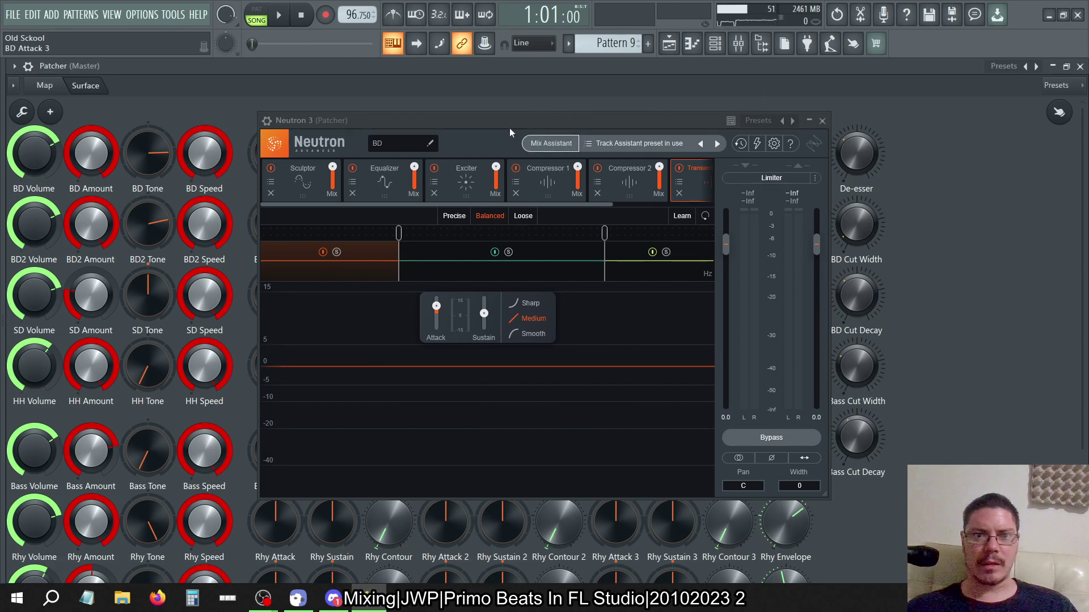
# Move the Neutron 3 window clear of the Surface's BD knobs and show its Sculptor module.
pyautogui.moveTo(509, 129); pyautogui.dragTo(752, 97)
pyautogui.moveTo(430, 129); pyautogui.dragTo(241, 167)
pyautogui.click(570, 166)
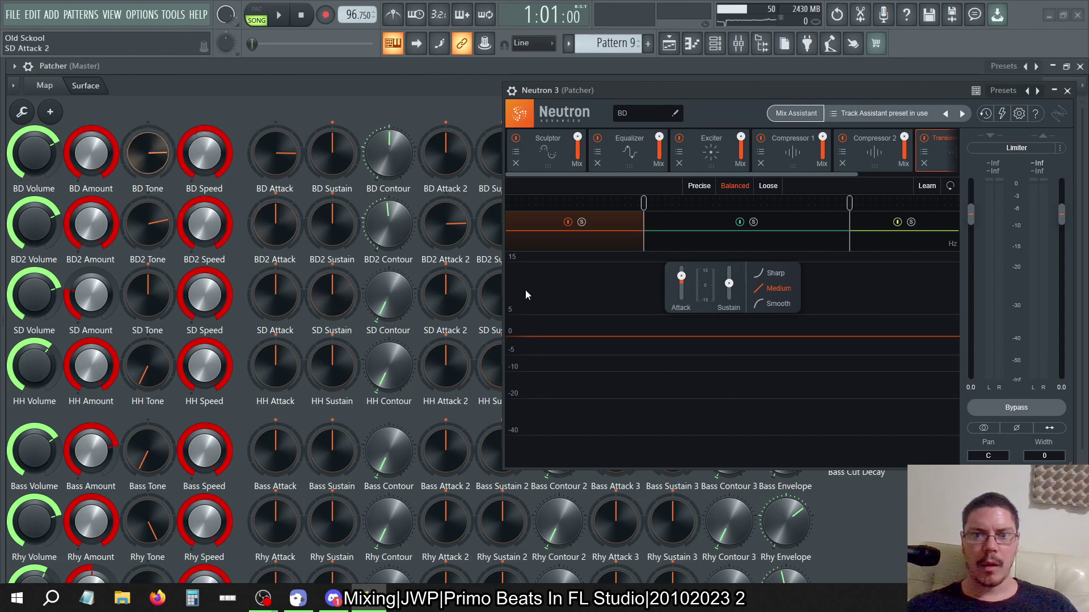
pyautogui.click(555, 153)
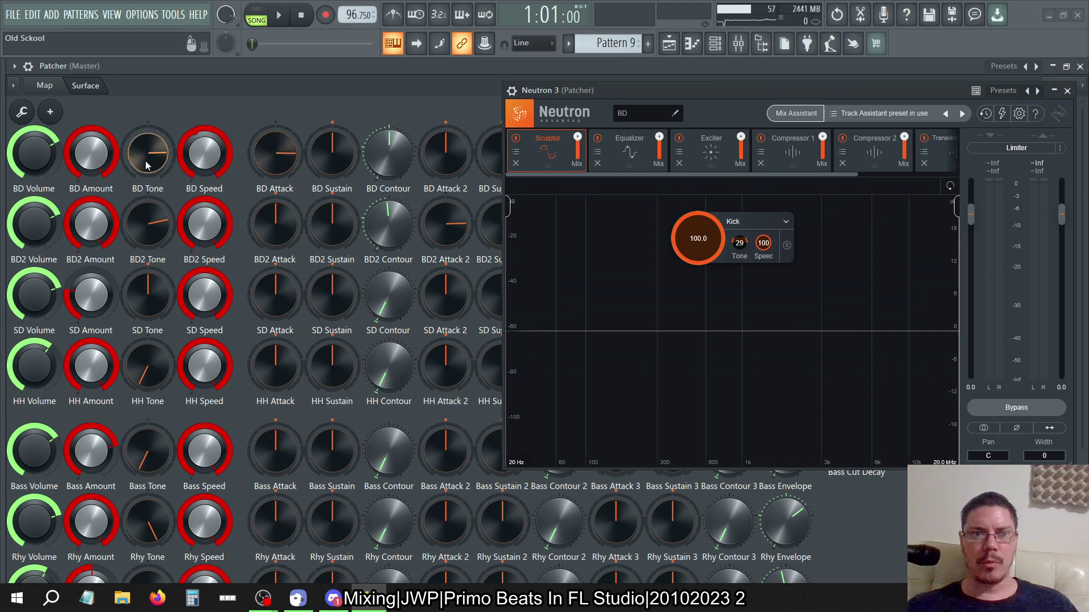
# Adjust the BD knobs on the Surface to bring the Kick Sculptor's tone to about 15 and its amount to about 43.6.
pyautogui.moveTo(167, 157); pyautogui.dragTo(204, 148)
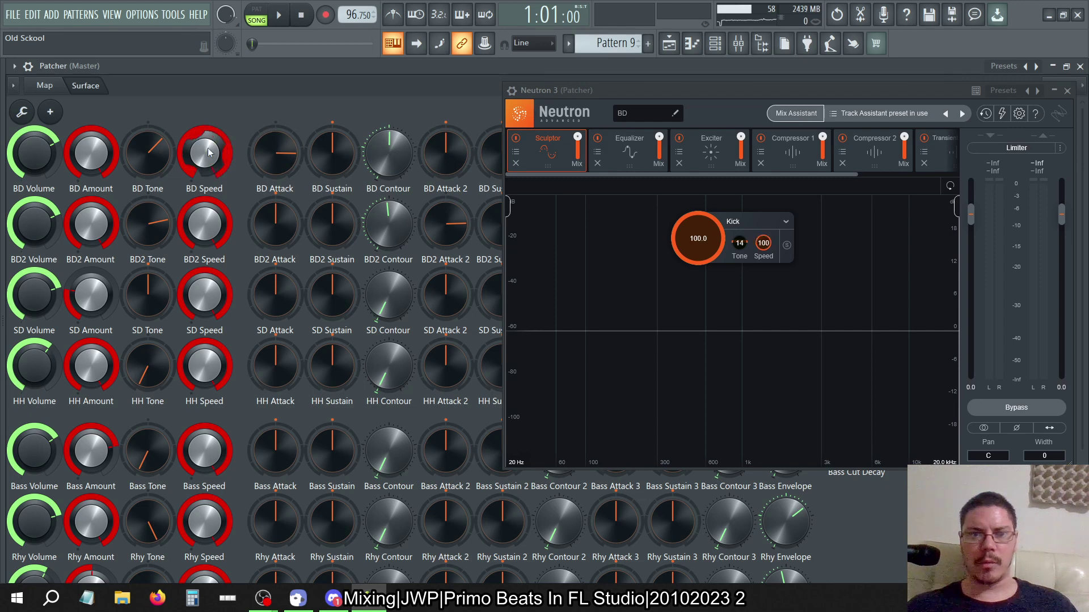
pyautogui.moveTo(85, 171); pyautogui.dragTo(85, 233)
pyautogui.moveTo(90, 170); pyautogui.dragTo(91, 150)
# Adjust the BD Attack, BD Sustain and BD Attack 2 knobs against Neutron 3's Transient Shaper, and close the plugin.
pyautogui.moveTo(275, 152); pyautogui.dragTo(275, 144)
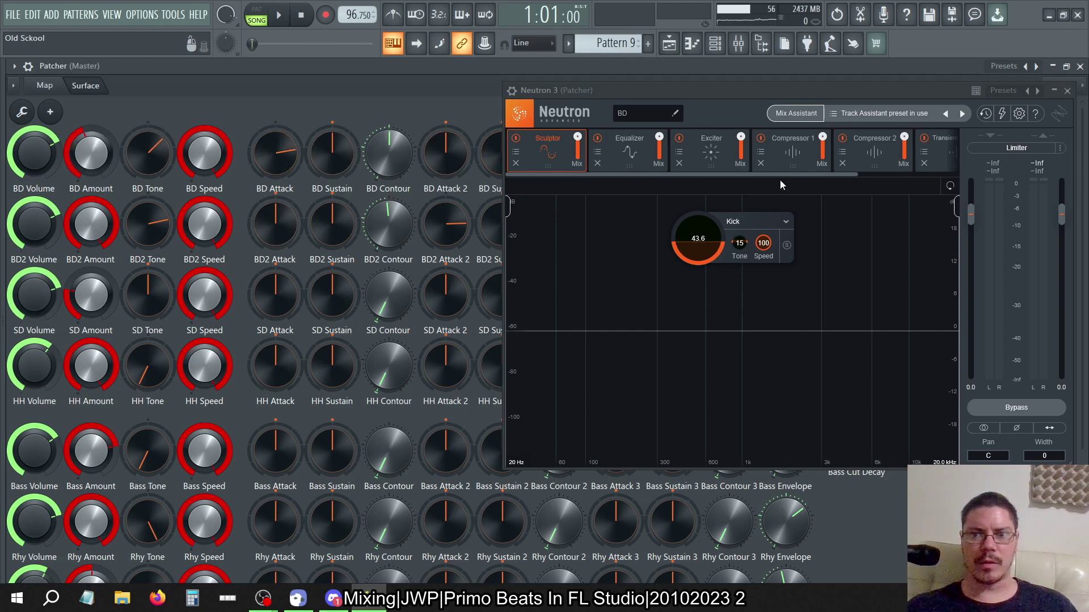
pyautogui.click(852, 175)
pyautogui.moveTo(845, 175); pyautogui.dragTo(937, 170)
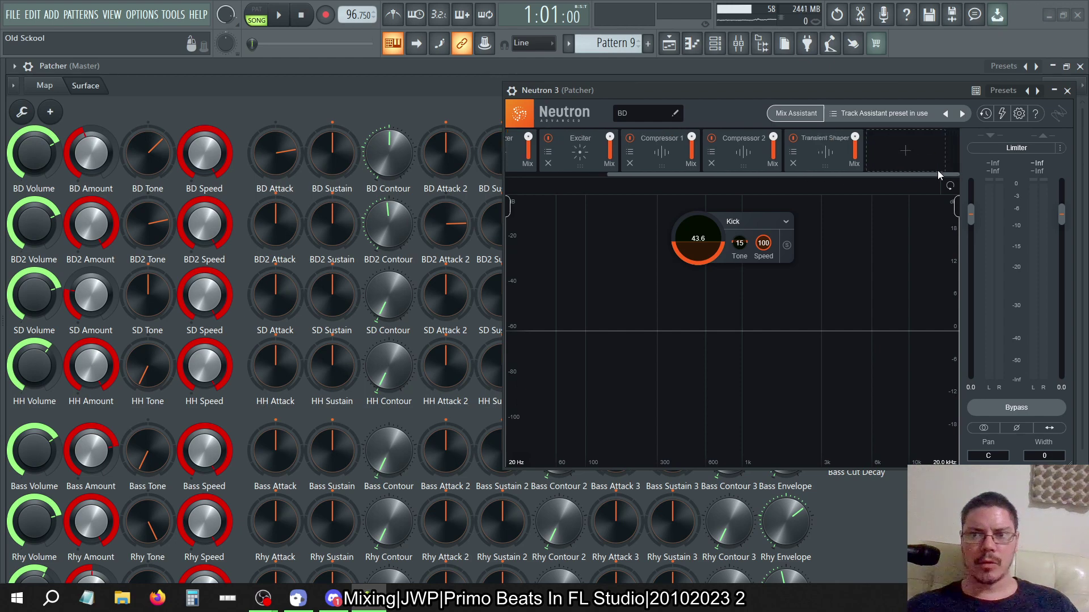
pyautogui.click(828, 147)
pyautogui.moveTo(275, 152); pyautogui.dragTo(332, 155)
pyautogui.moveTo(445, 153)
pyautogui.mouseDown()
pyautogui.moveTo(445, 164)
pyautogui.moveTo(445, 144)
pyautogui.mouseUp()
pyautogui.click(701, 246)
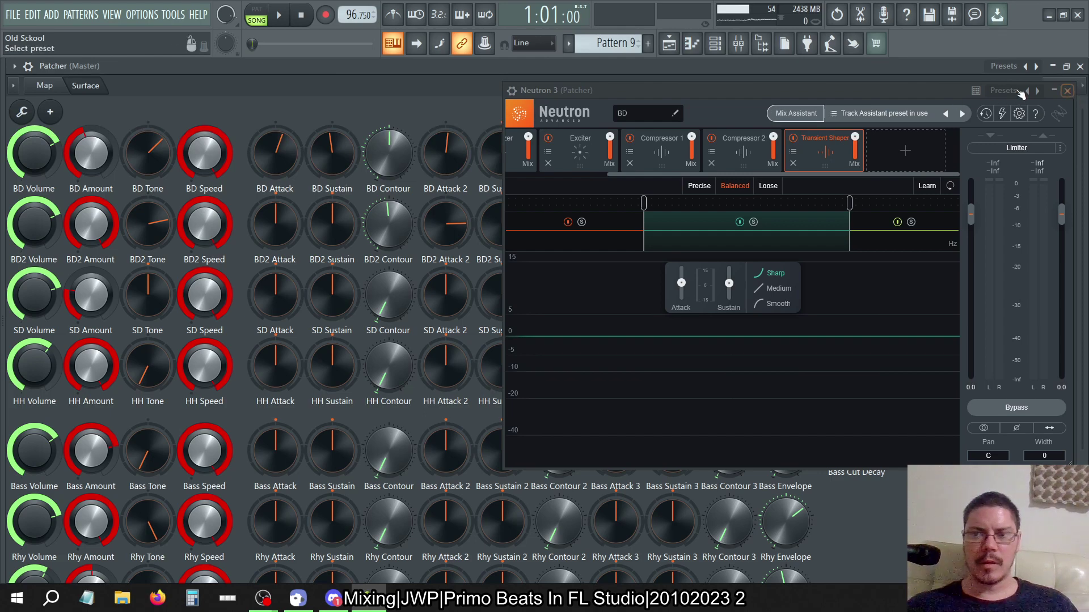
pyautogui.click(1067, 91)
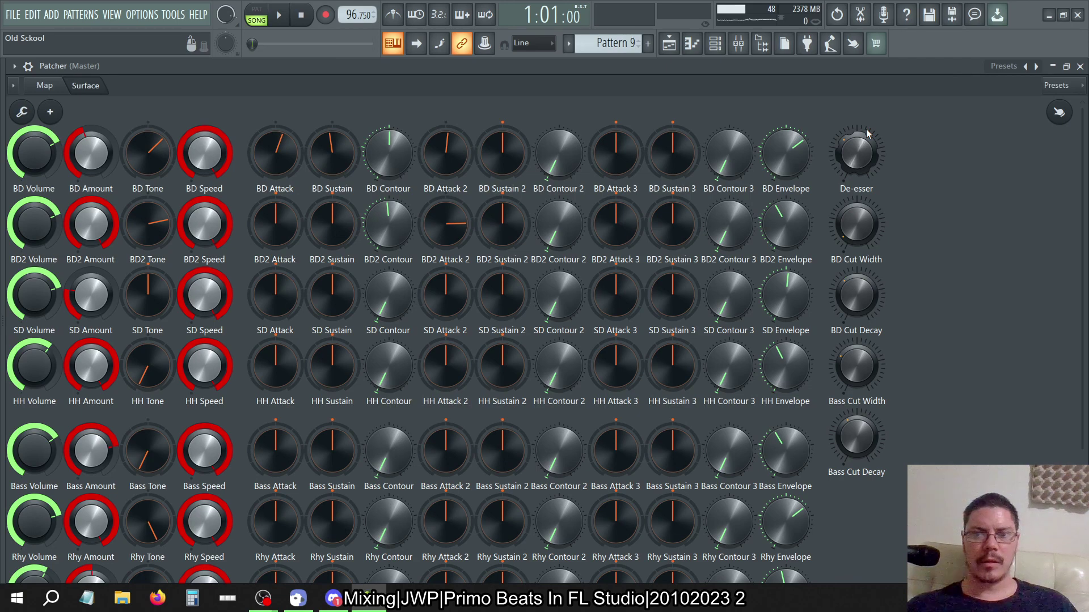
# Look over the Patcher Surface's knob rows, and close and reopen the Master track's Patcher.
pyautogui.scroll(-10, 680, 237)
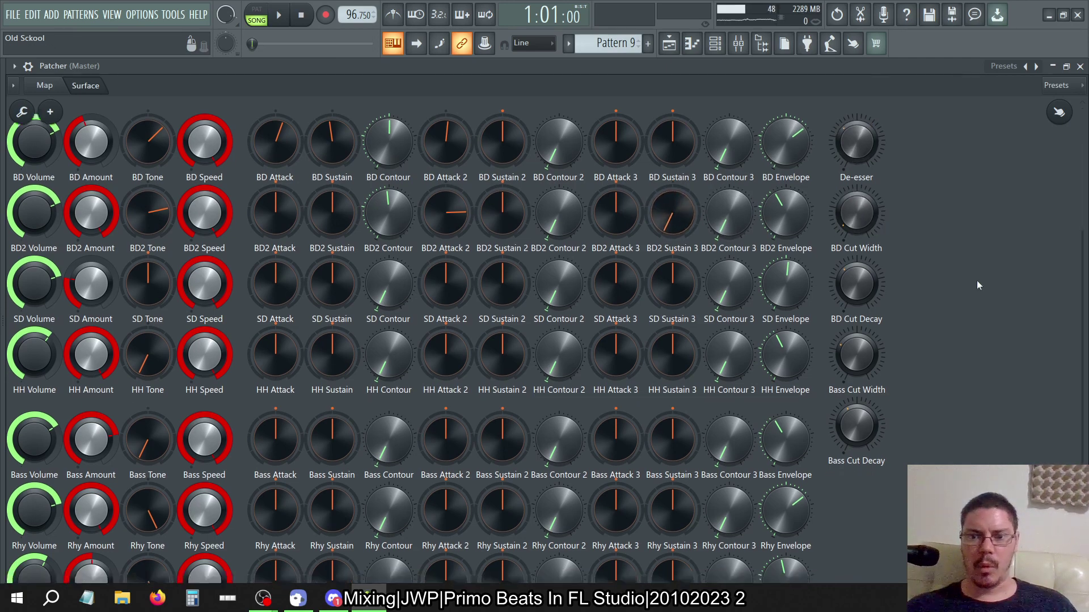
pyautogui.scroll(-3, 976, 280)
pyautogui.scroll(3, 977, 280)
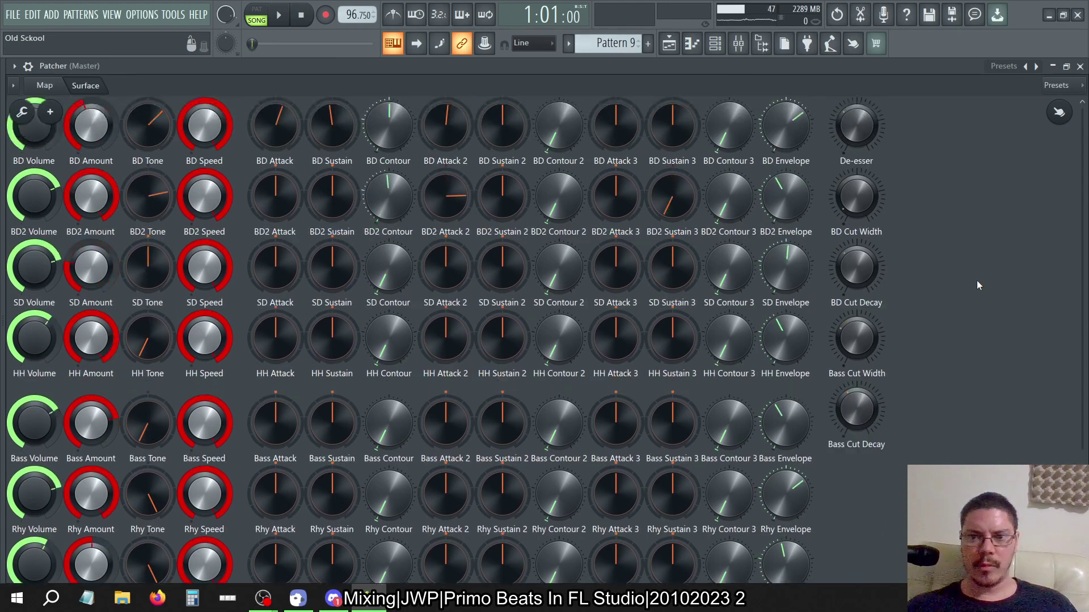
pyautogui.click(1080, 66)
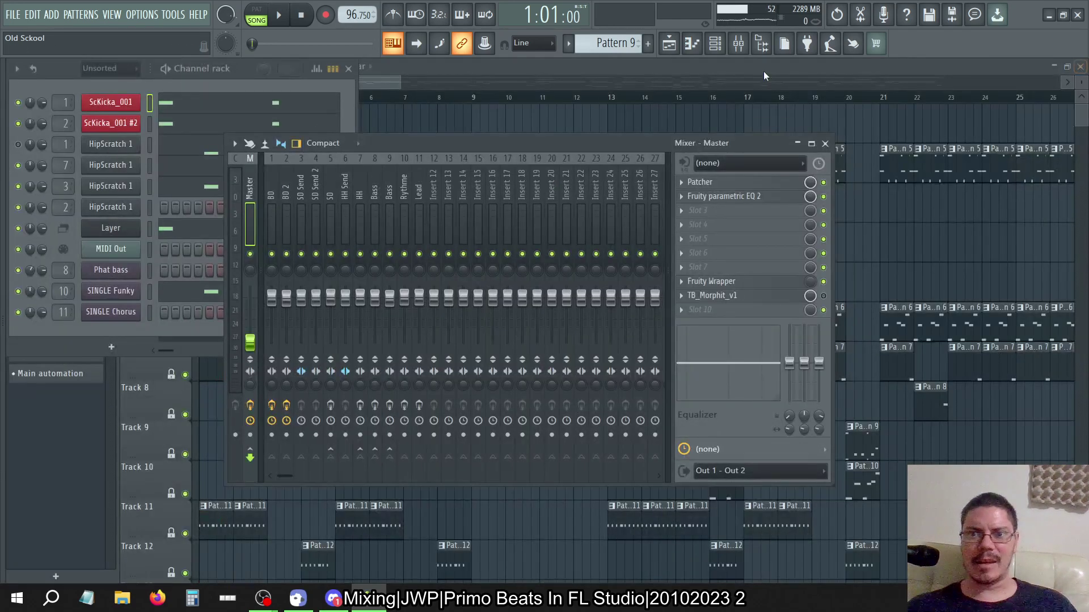
pyautogui.click(704, 183)
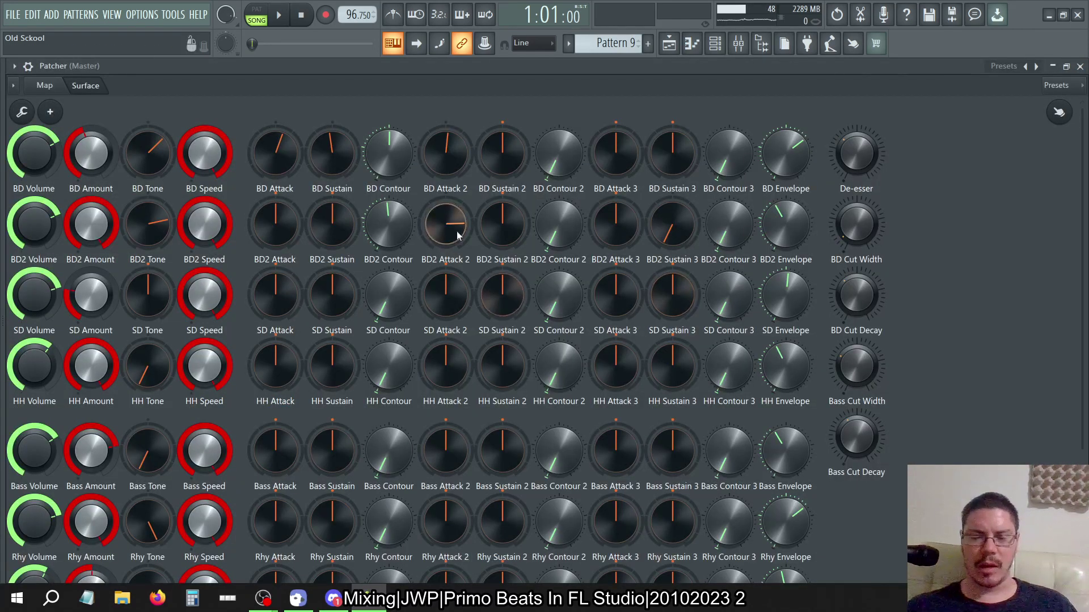
# On the Patcher map, place Bass Cut and BD Duck between the Surface and the instrument patches and BD Cut beyond the SD and HH patches.
pyautogui.click(45, 85)
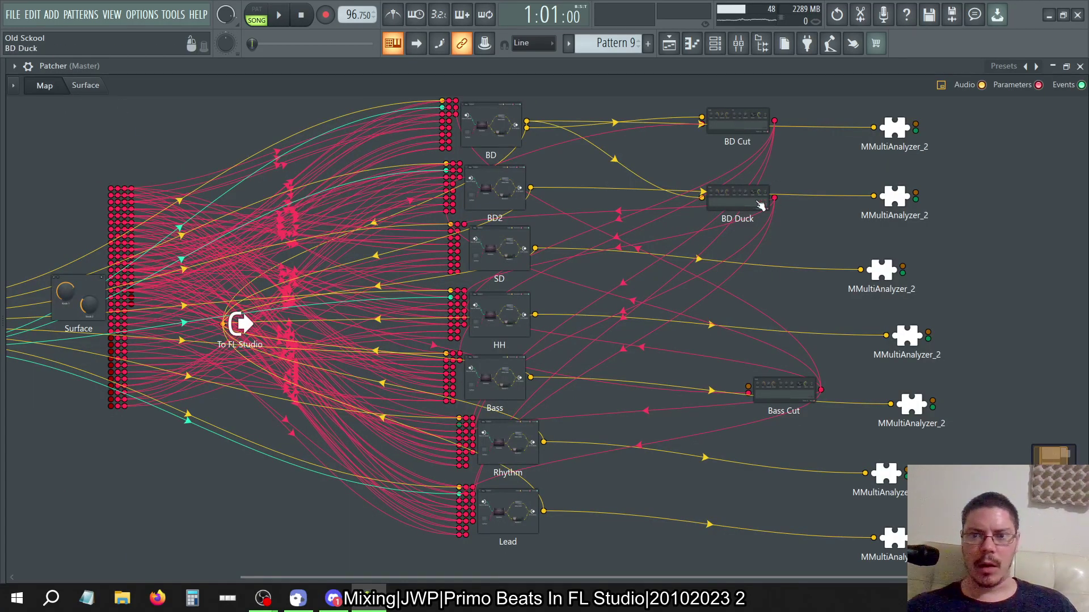
pyautogui.moveTo(784, 391); pyautogui.dragTo(224, 184)
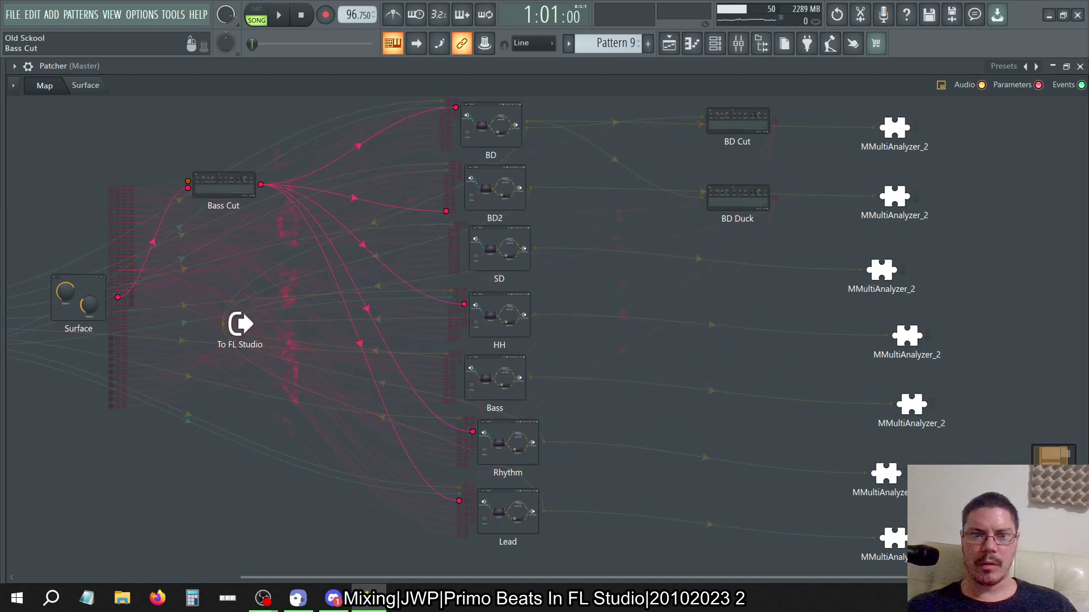
pyautogui.moveTo(737, 198); pyautogui.dragTo(333, 158)
pyautogui.moveTo(738, 121); pyautogui.dragTo(280, 306)
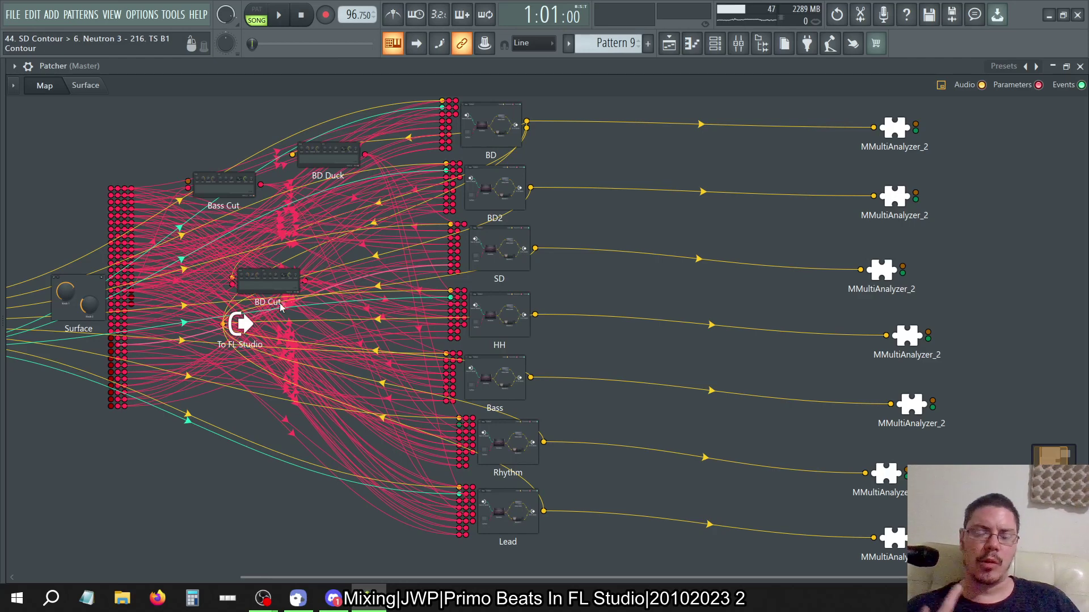
pyautogui.moveTo(281, 306); pyautogui.dragTo(617, 278)
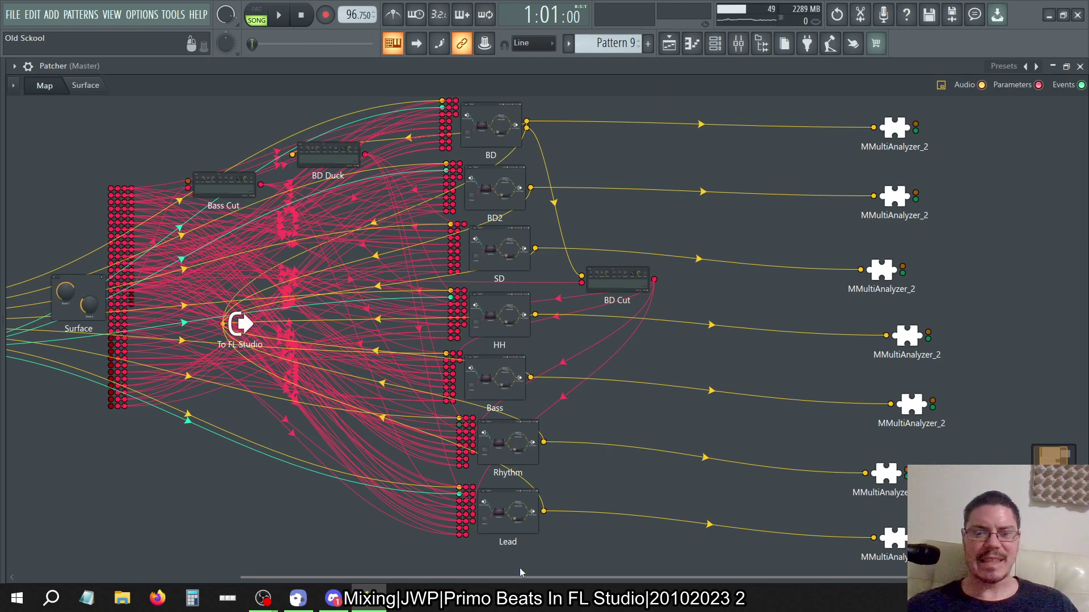
pyautogui.moveTo(510, 577); pyautogui.dragTo(291, 539)
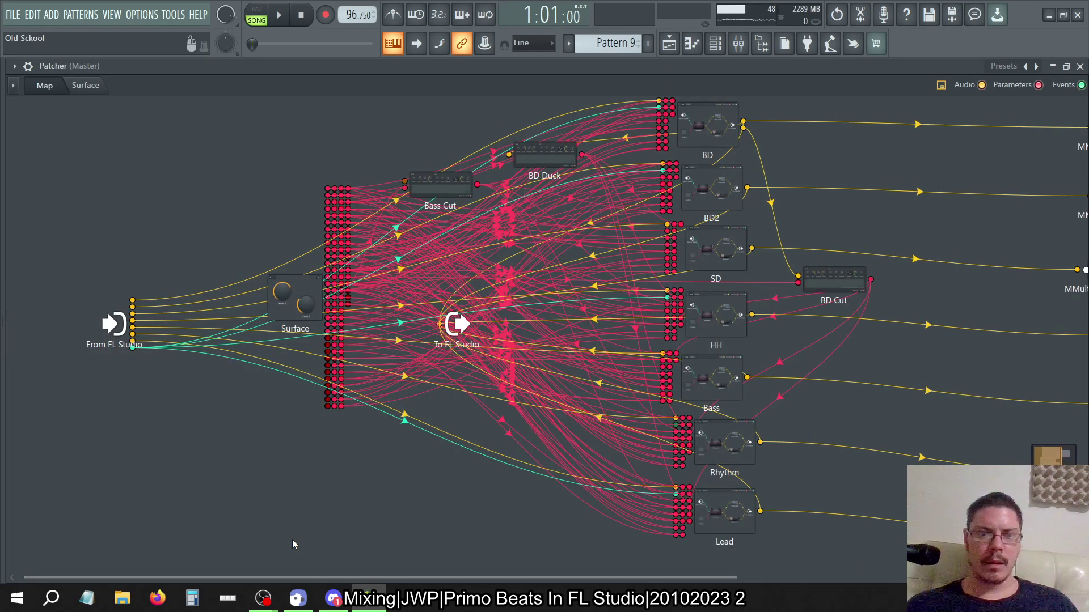
pyautogui.click(1080, 67)
# Compare the effect chains of the Bass, HH Send, SD Send, Rythme, Lead and Master mixer tracks.
pyautogui.click(375, 196)
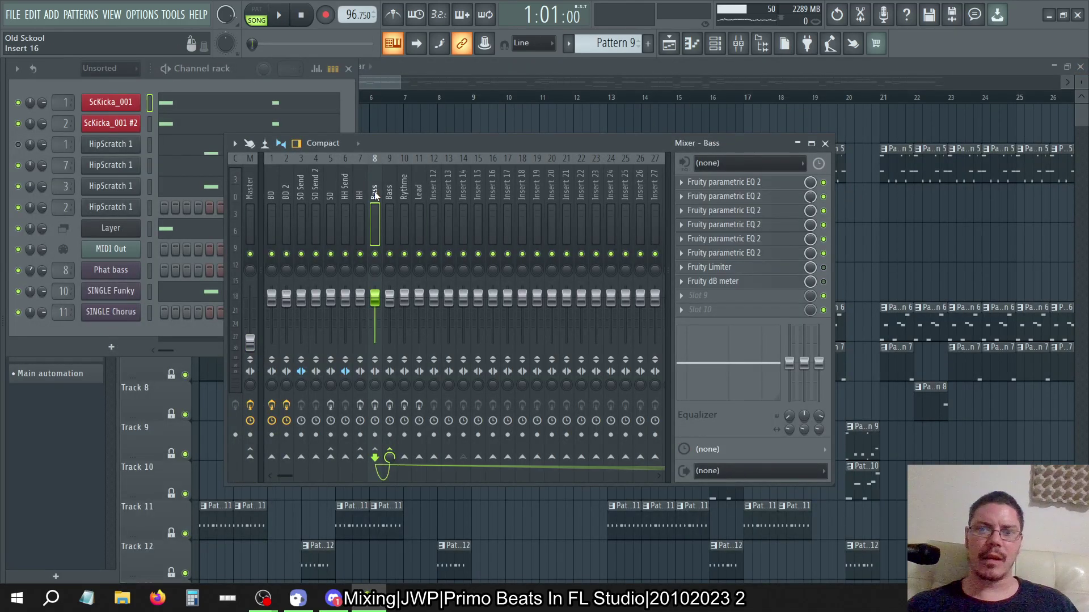
pyautogui.click(346, 196)
pyautogui.click(304, 186)
pyautogui.click(402, 179)
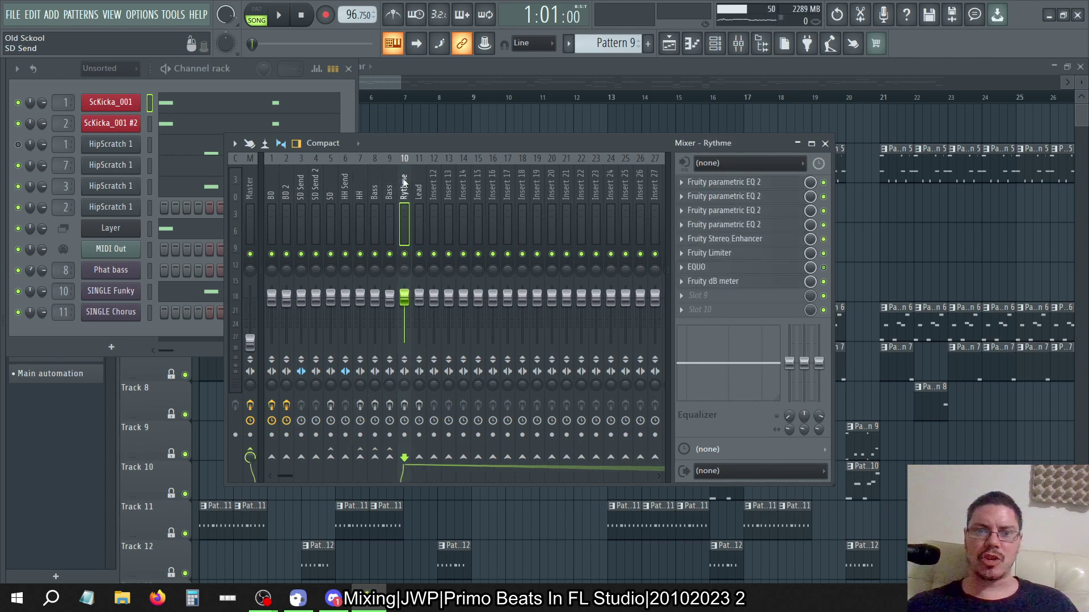
pyautogui.click(417, 181)
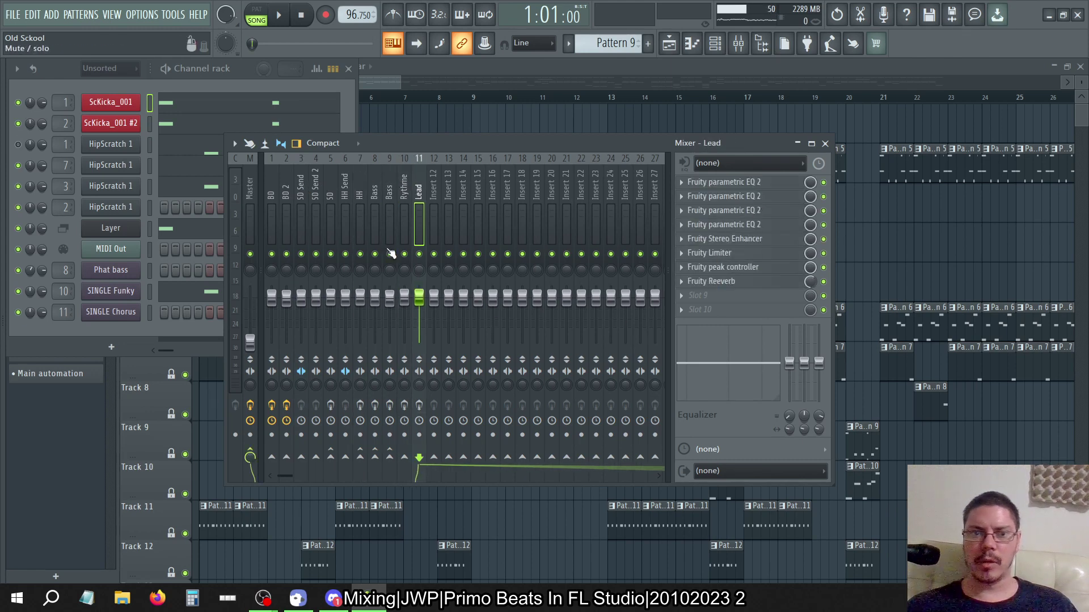
pyautogui.moveTo(410, 187); pyautogui.dragTo(359, 197)
pyautogui.click(253, 188)
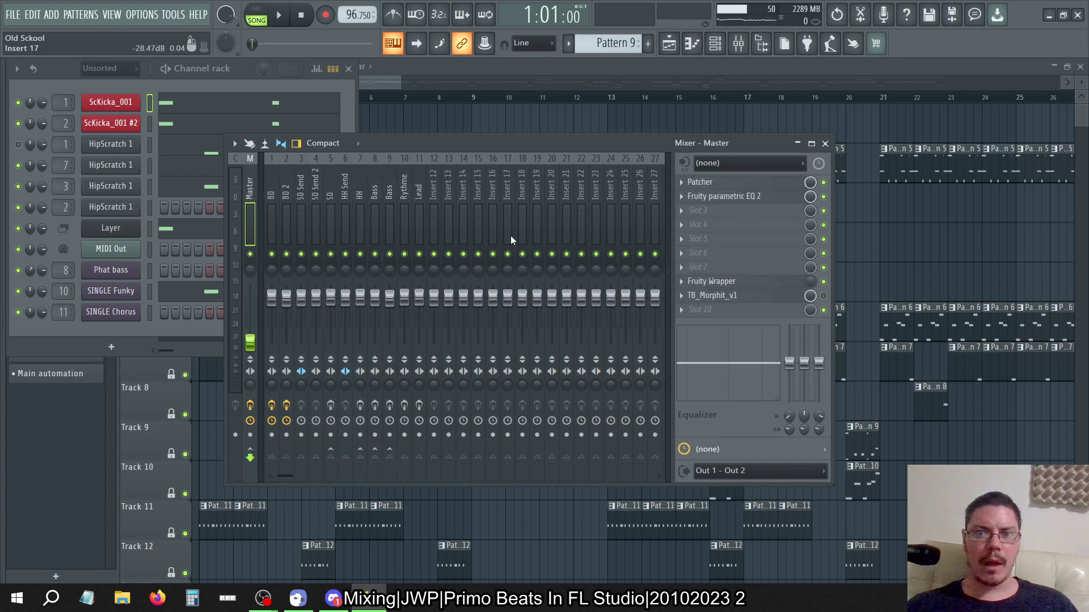
# Review the Master Patcher's map and all of its Surface knob rows down to Lea2, and close it.
pyautogui.click(739, 184)
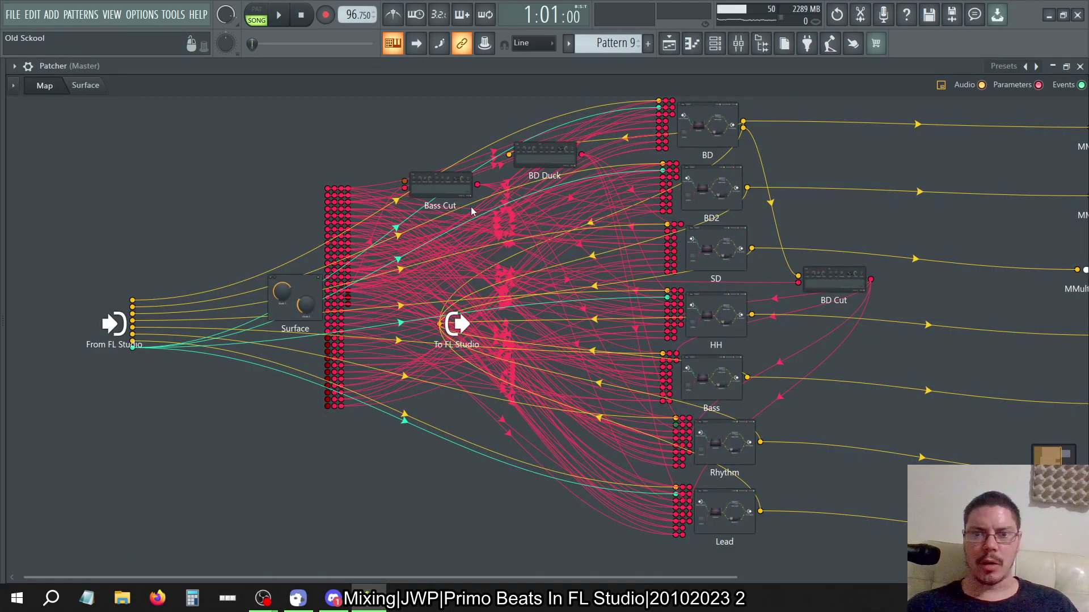
pyautogui.click(85, 85)
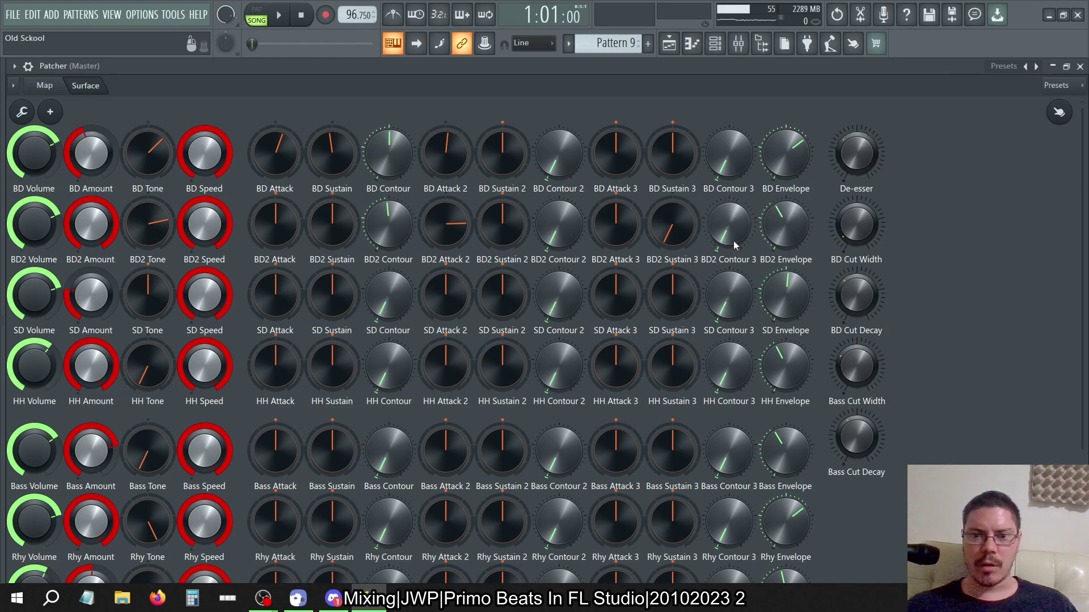
pyautogui.scroll(-2, 940, 272)
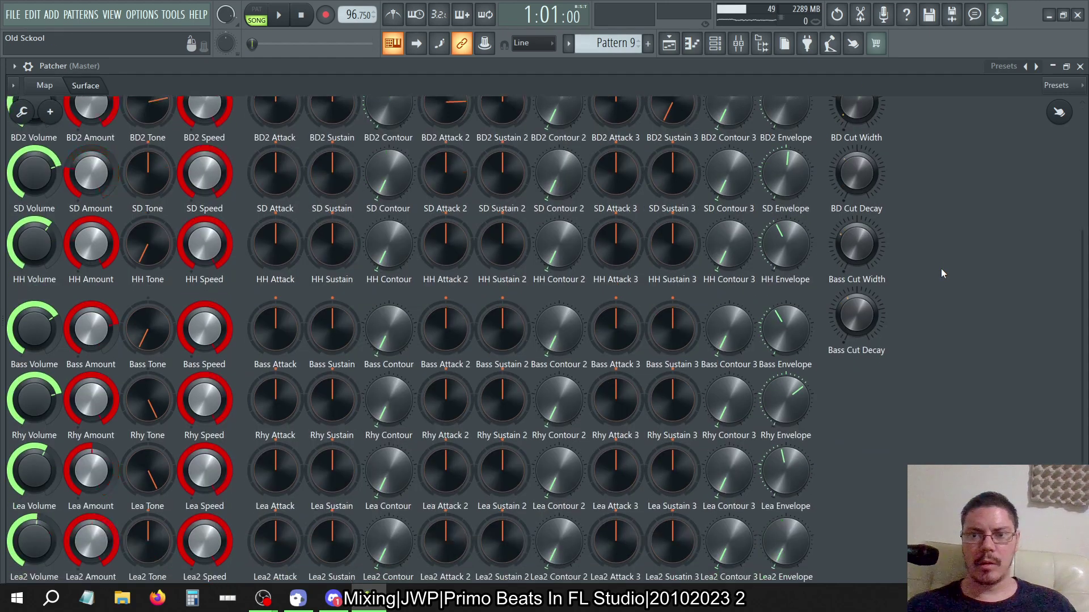
pyautogui.scroll(1, 941, 270)
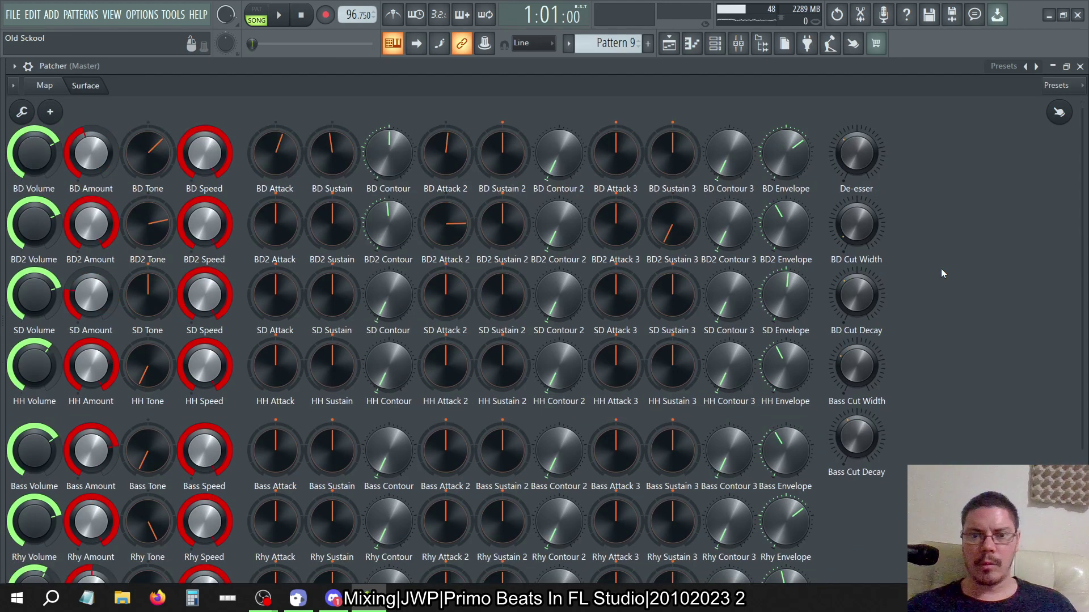
pyautogui.scroll(-1, 941, 270)
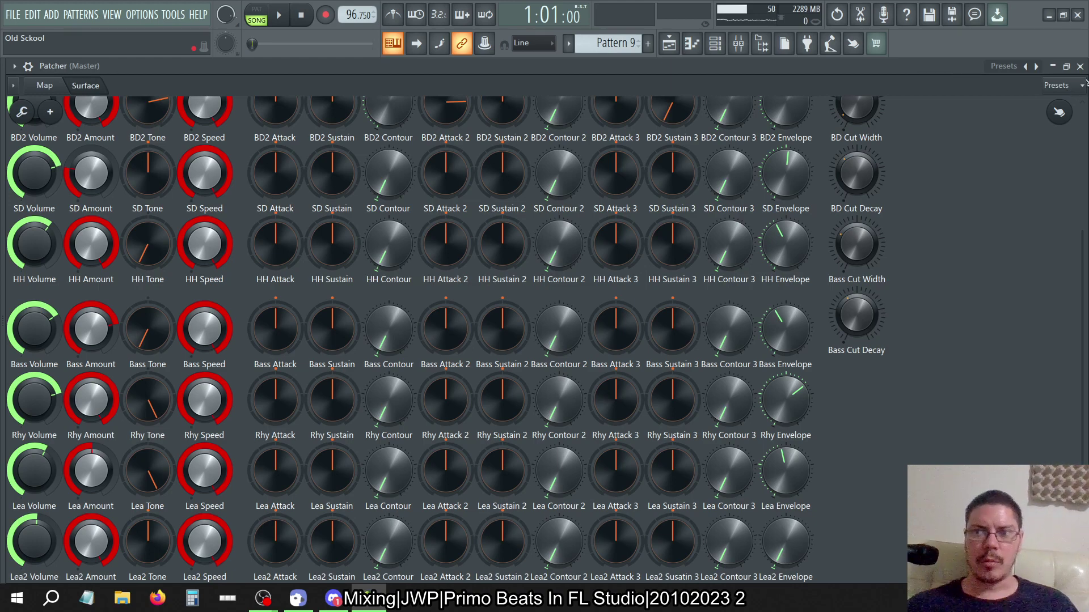
pyautogui.click(1080, 65)
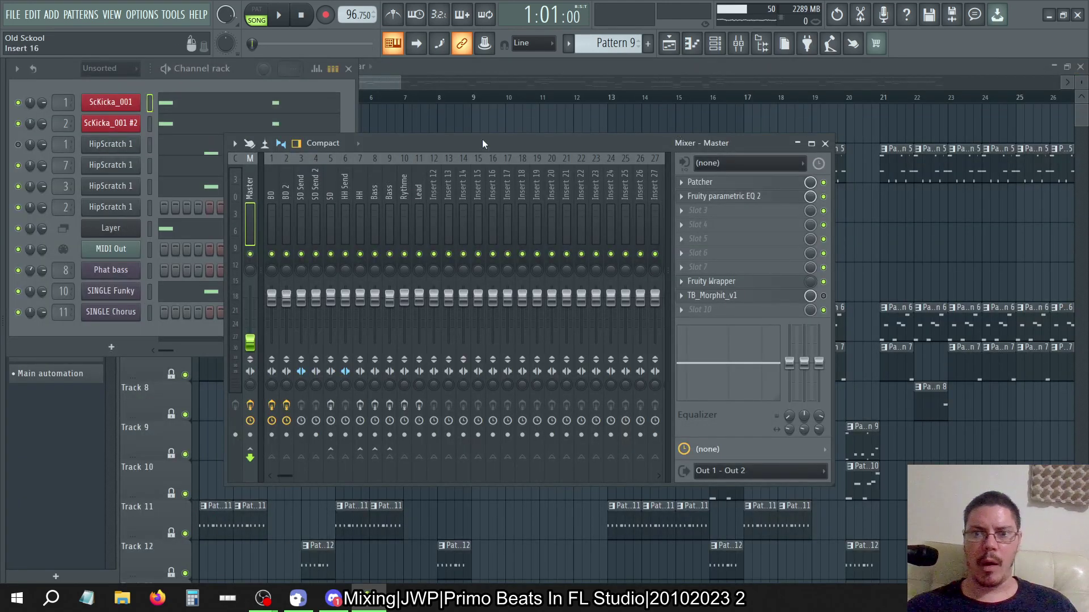
# Reopen the Master track's Patcher and start saving it as a preset on the MYCLOUD-1B2B8K network drive.
pyautogui.click(734, 182)
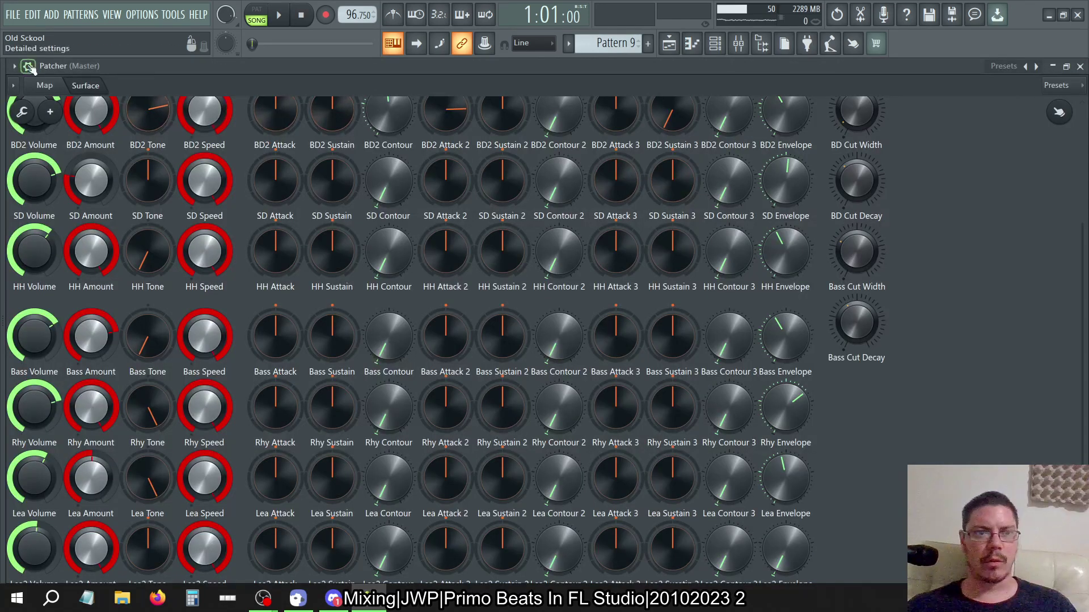
pyautogui.click(14, 67)
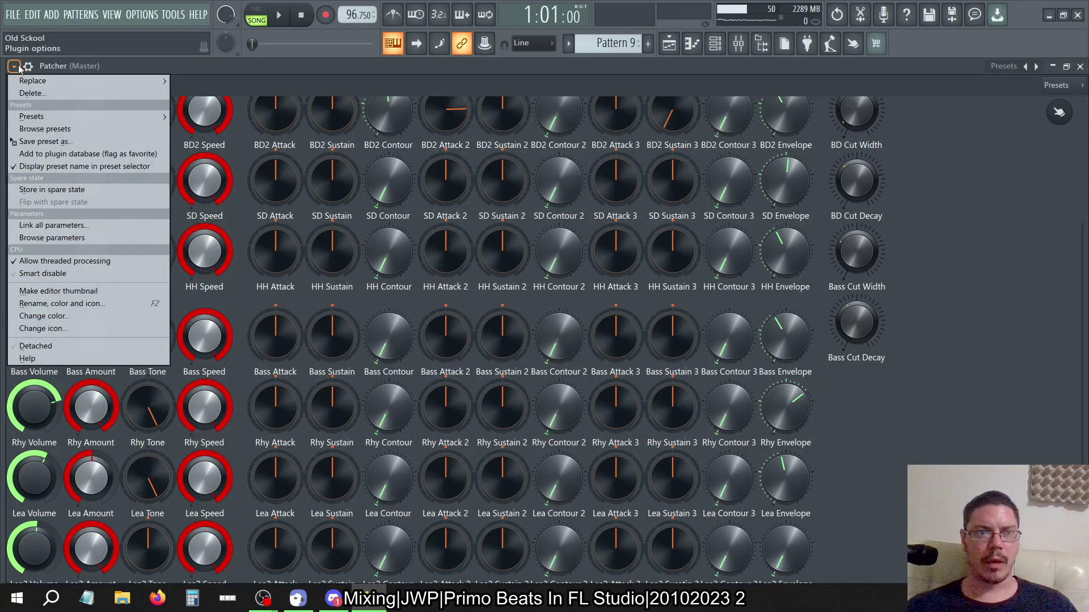
pyautogui.click(40, 142)
pyautogui.click(85, 451)
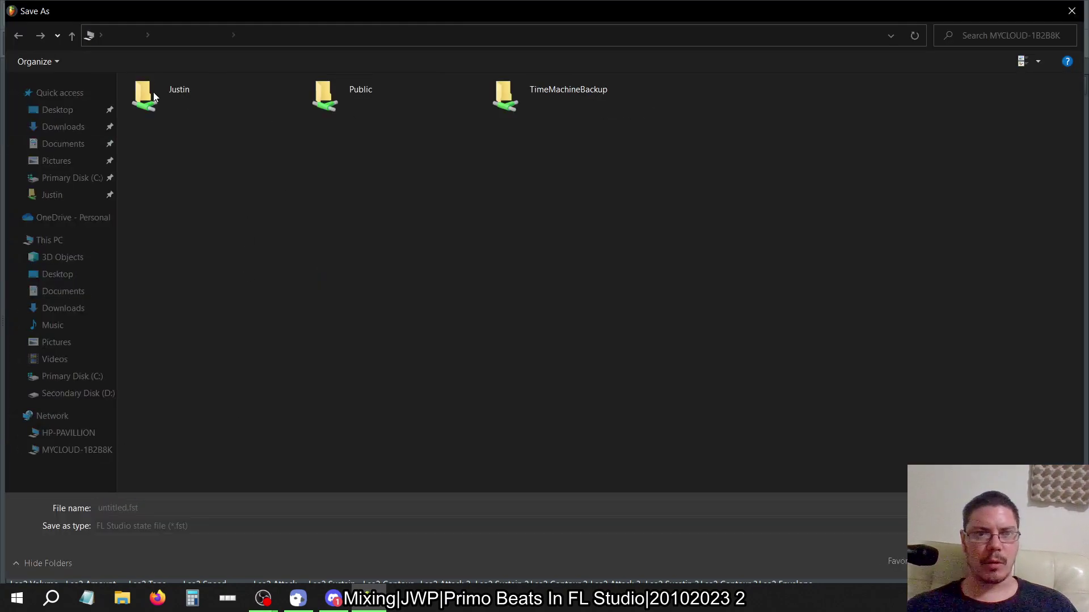
# Browse the network drive to HP Pavillion > Workflow > Project Data > Music Production > Presets Data > Fl Studio > Patcher as the save location.
pyautogui.doubleClick(153, 91)
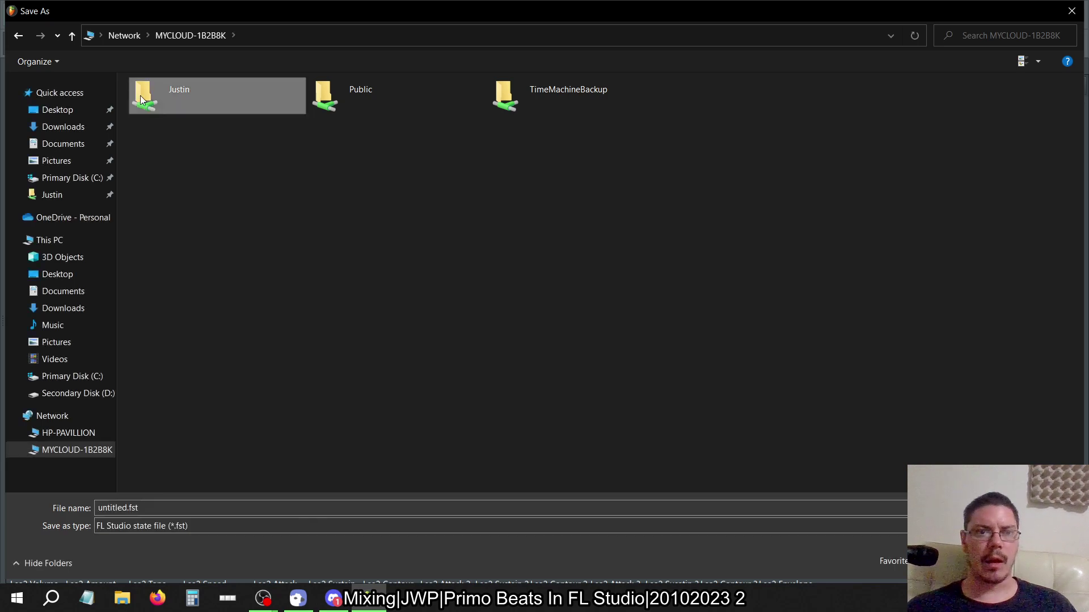
pyautogui.doubleClick(196, 106)
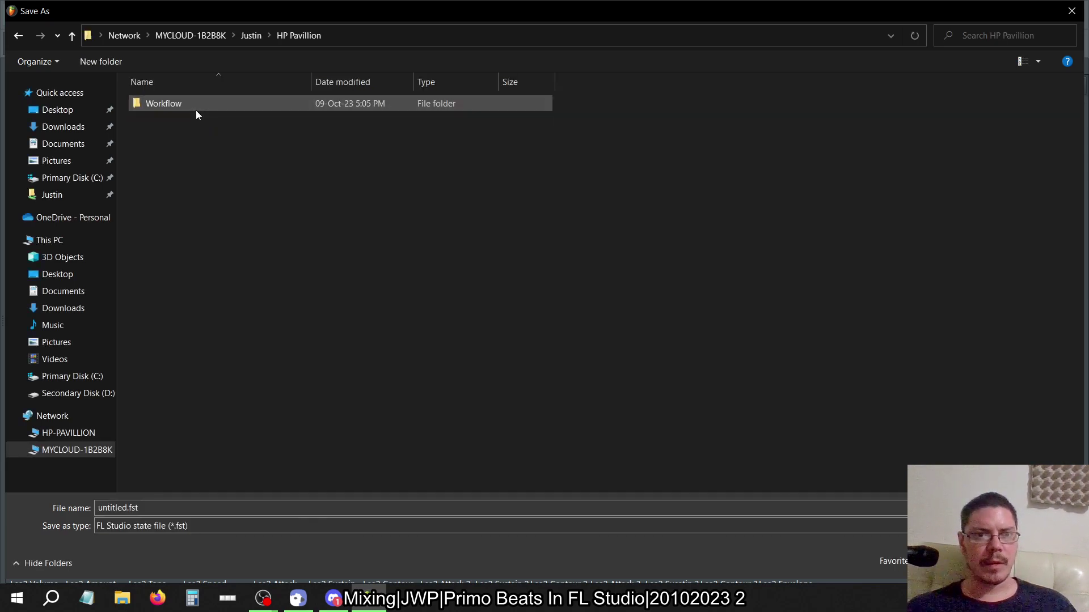
pyautogui.doubleClick(187, 108)
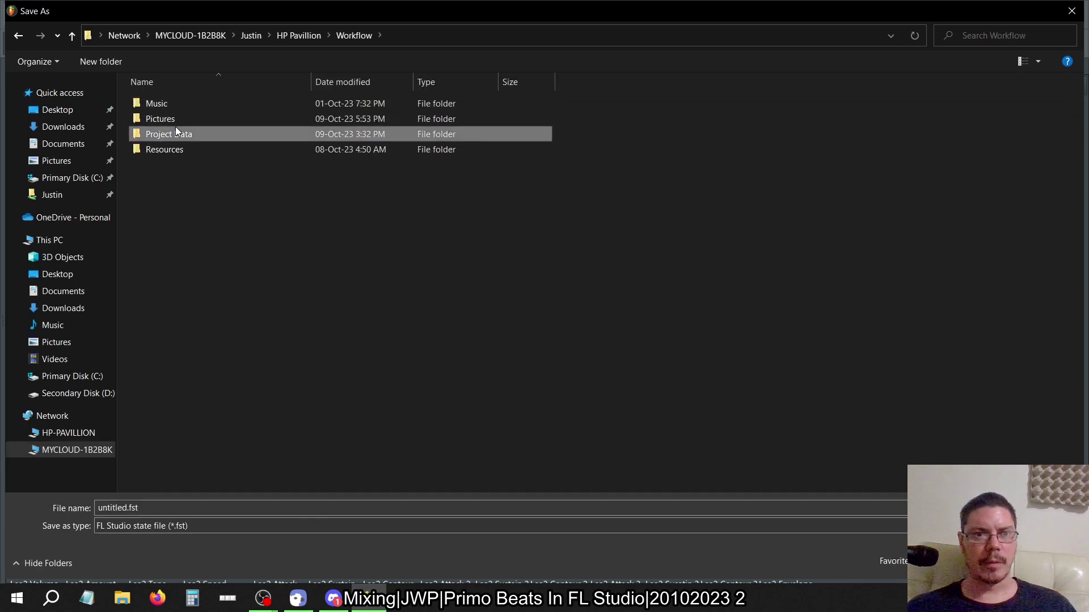
pyautogui.doubleClick(176, 127)
pyautogui.doubleClick(185, 140)
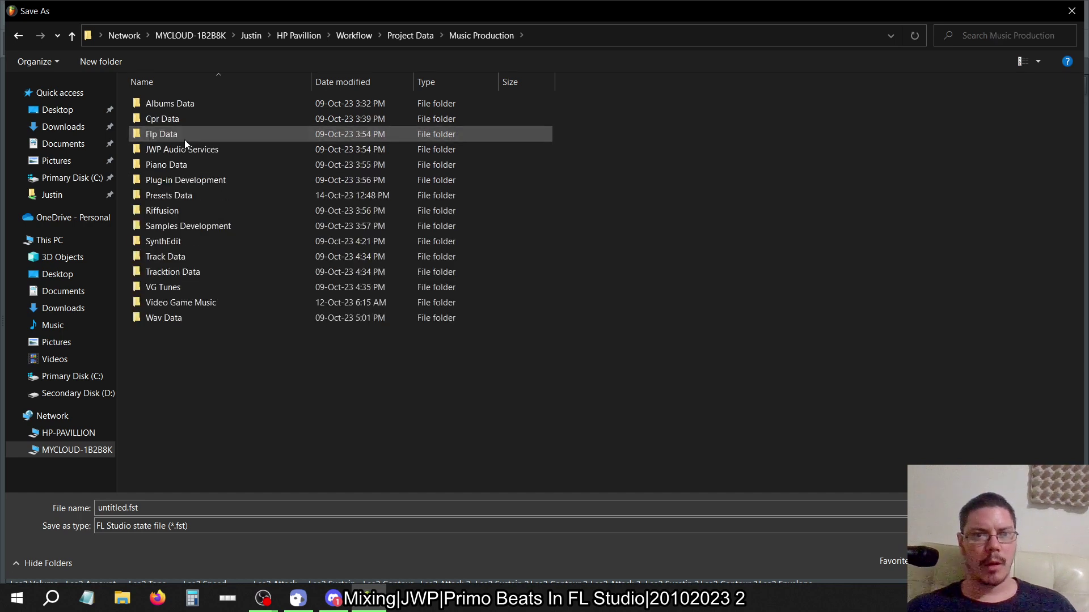
pyautogui.doubleClick(181, 194)
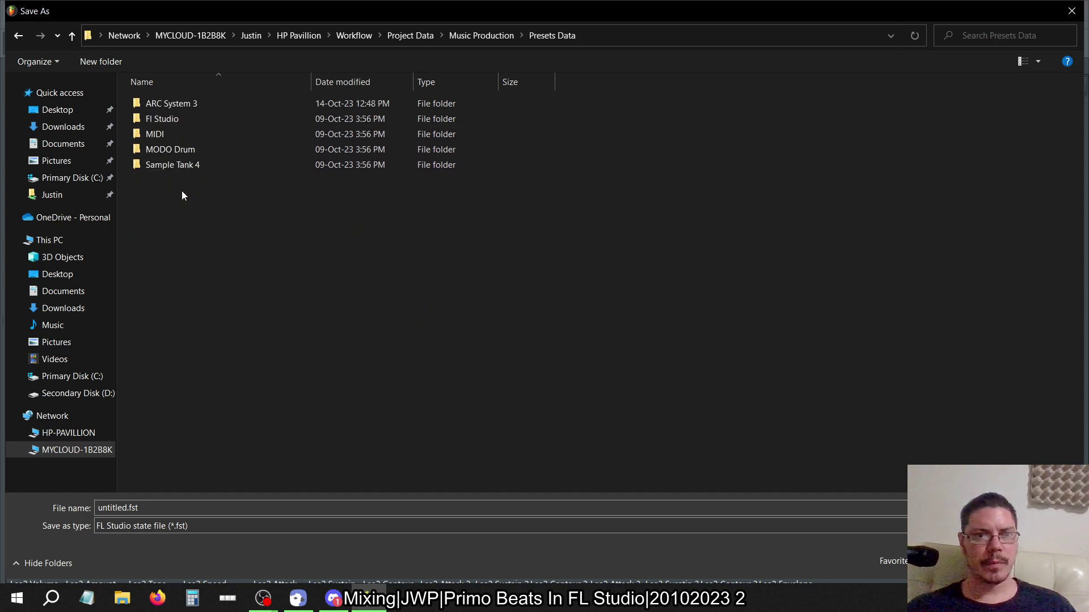
pyautogui.doubleClick(185, 117)
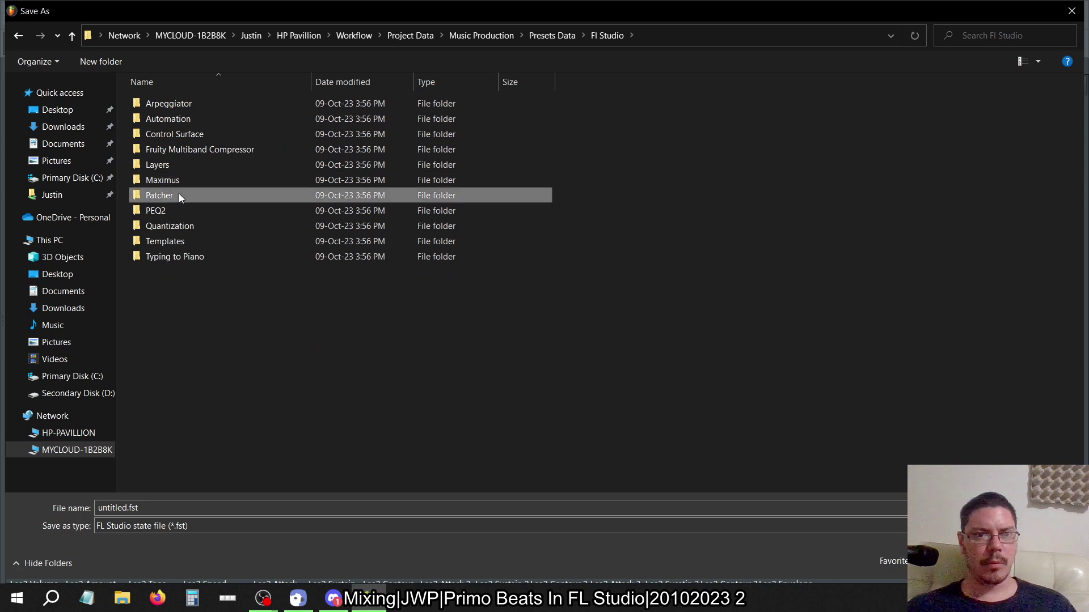
pyautogui.doubleClick(179, 192)
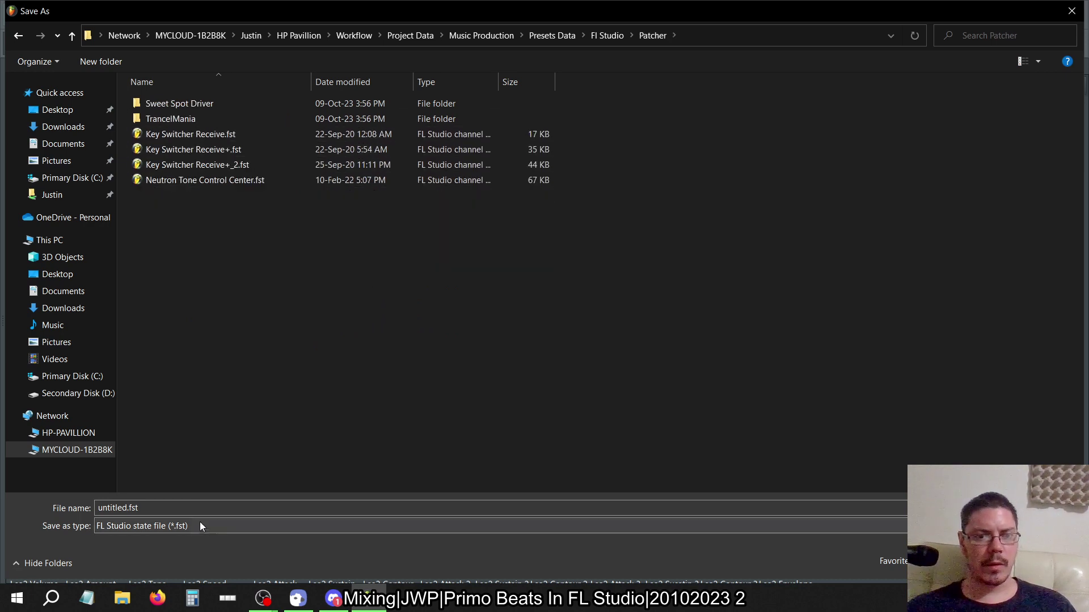
# Save the Master Patcher preset in the Patcher folder under the file name iZotopeTools.
pyautogui.doubleClick(192, 501)
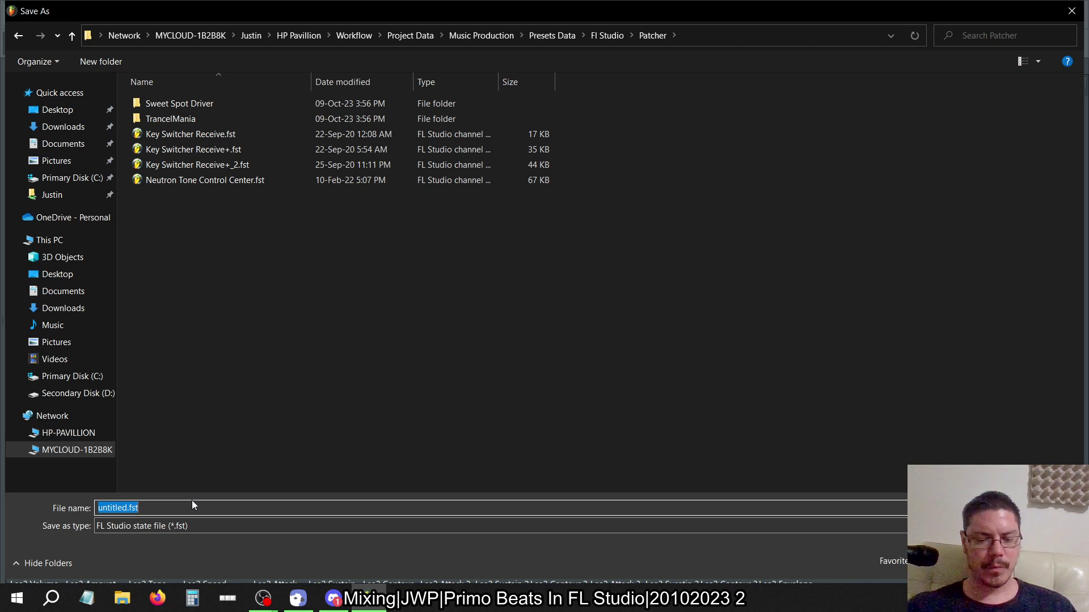
pyautogui.write('iZot')
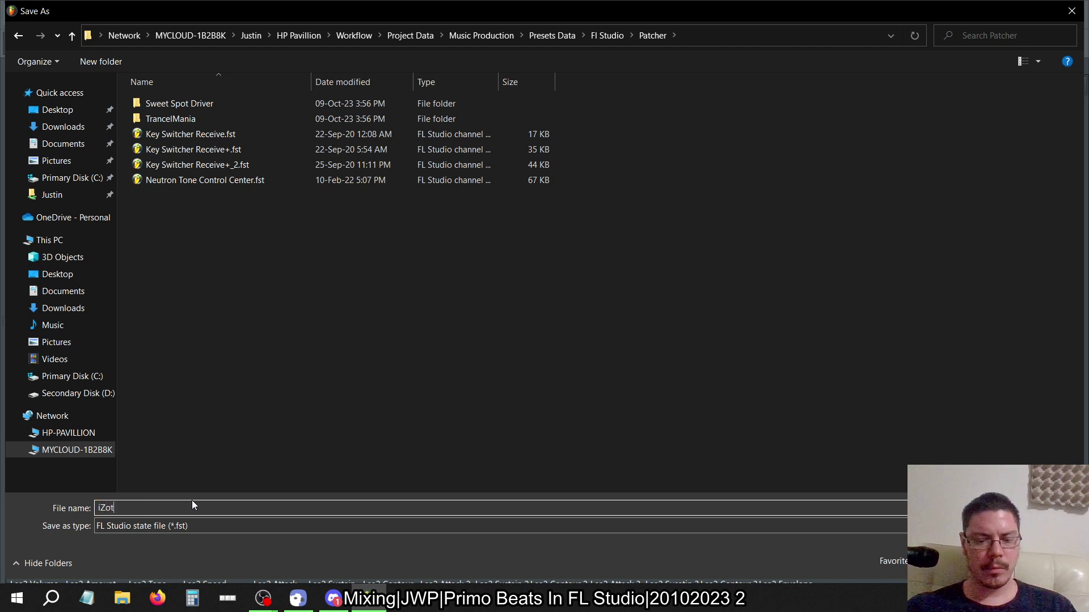
pyautogui.write('opeTools')
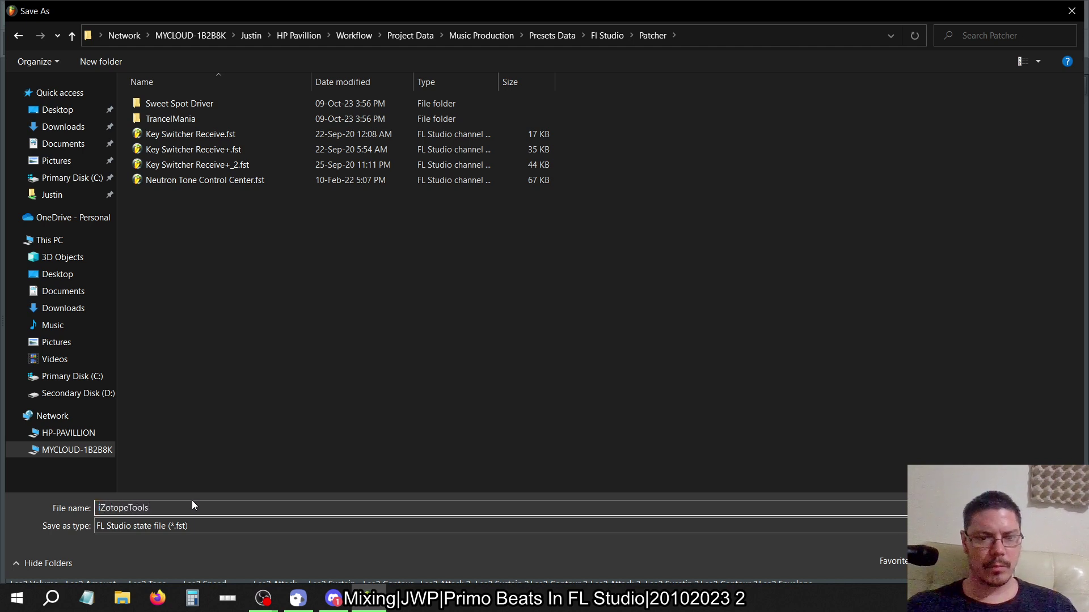
pyautogui.press('Return')
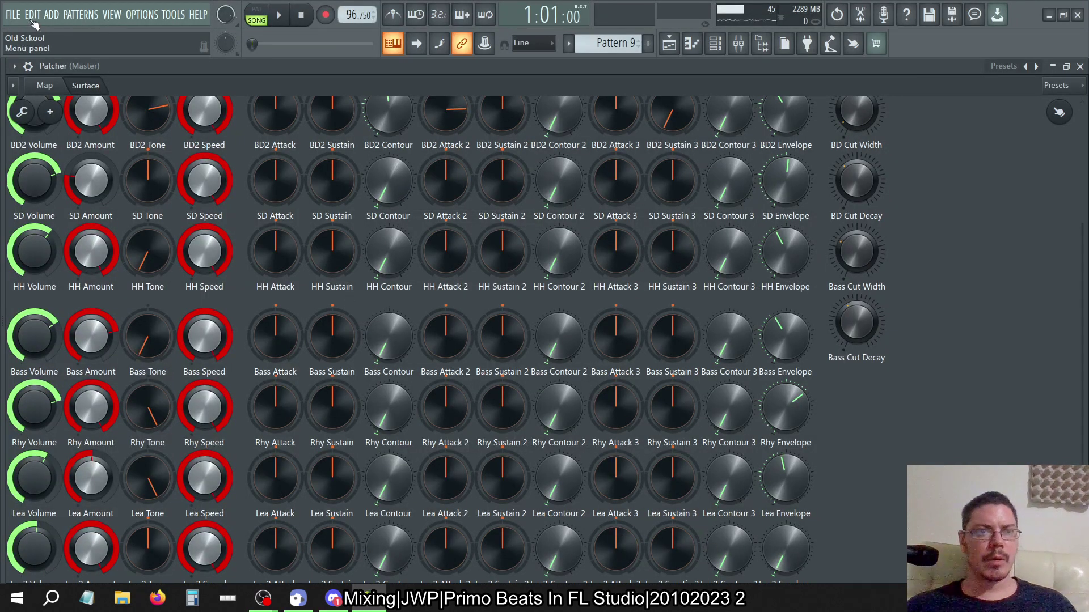
# Reload the recent project oldsck-2.flp, launch Firefox, and dismiss the report of missing plugins and samples.
pyautogui.click(13, 15)
pyautogui.click(61, 179)
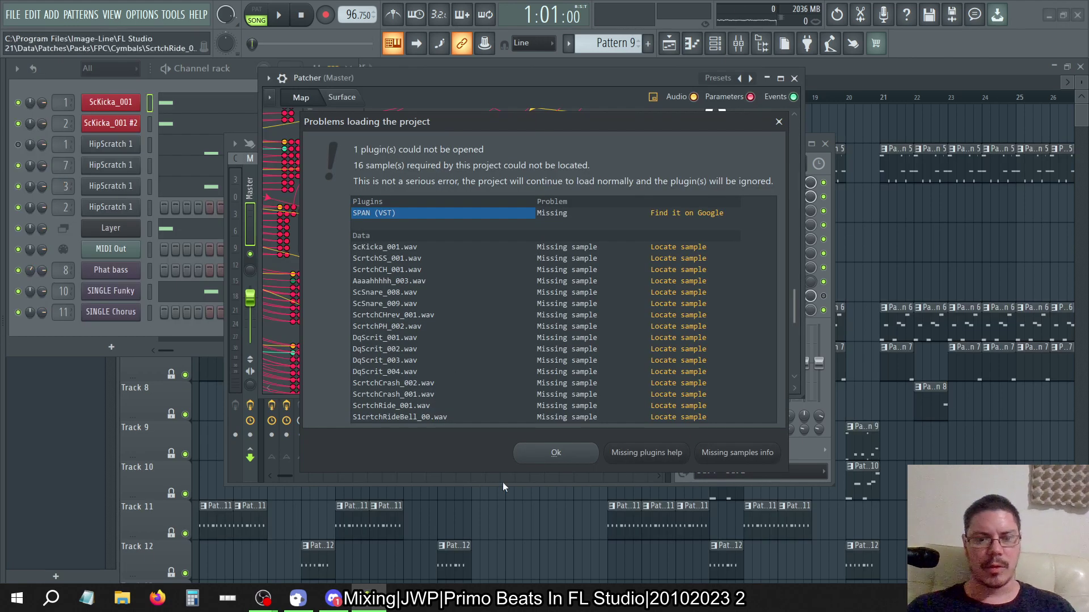
pyautogui.click(157, 598)
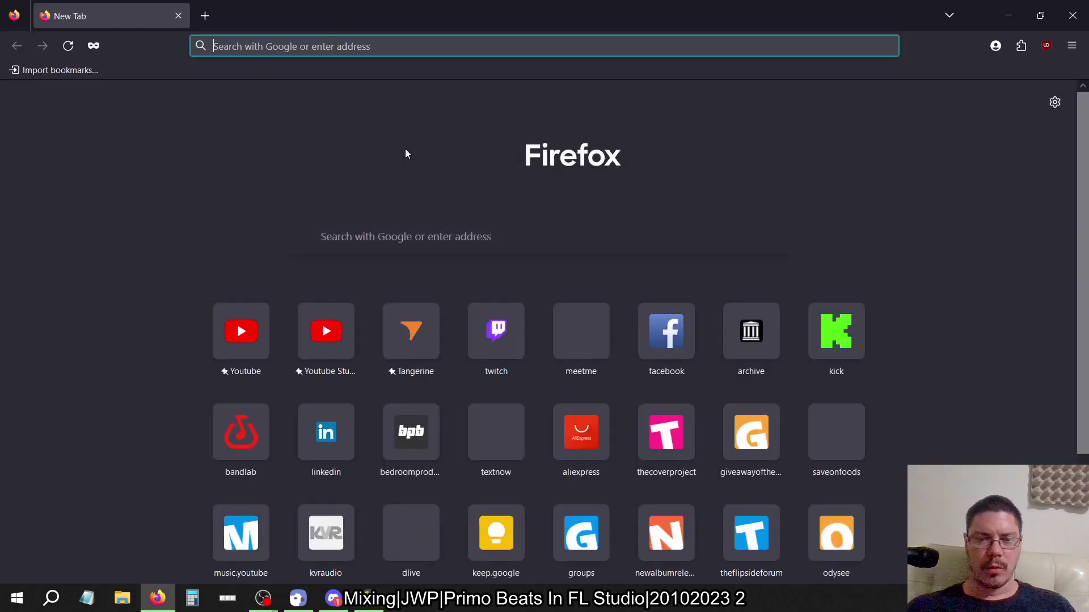
pyautogui.hotkey('alt', 'Tab')
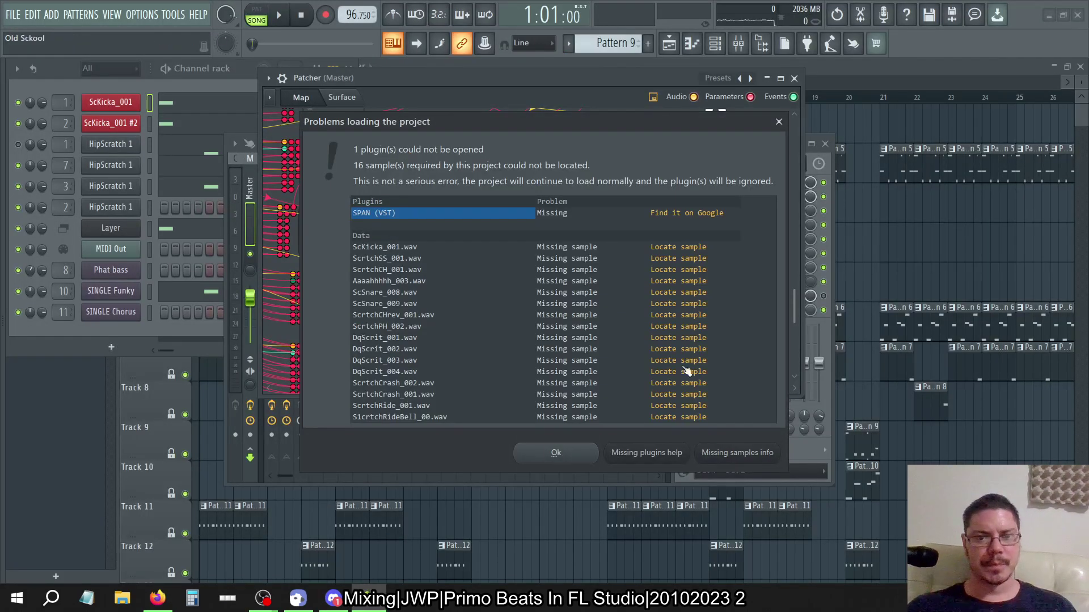
pyautogui.click(550, 457)
# Switch to Firefox, search Google Images for lpd8, and enlarge the Long & McQuade picture of the Akai LPD8 Mk2 controller.
pyautogui.hotkey('alt', 'Tab')
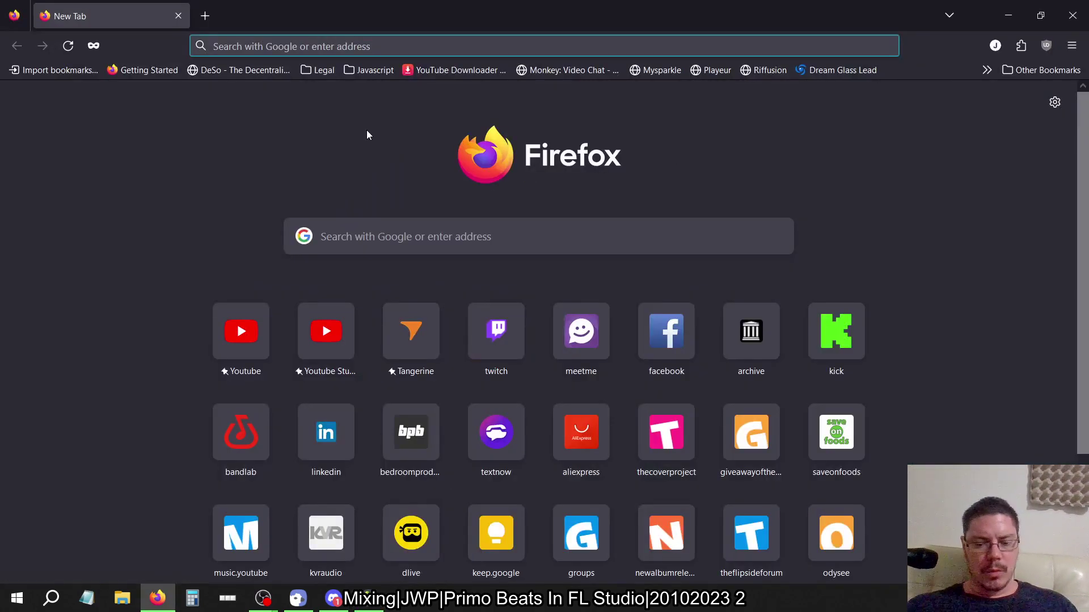
pyautogui.write('lpd')
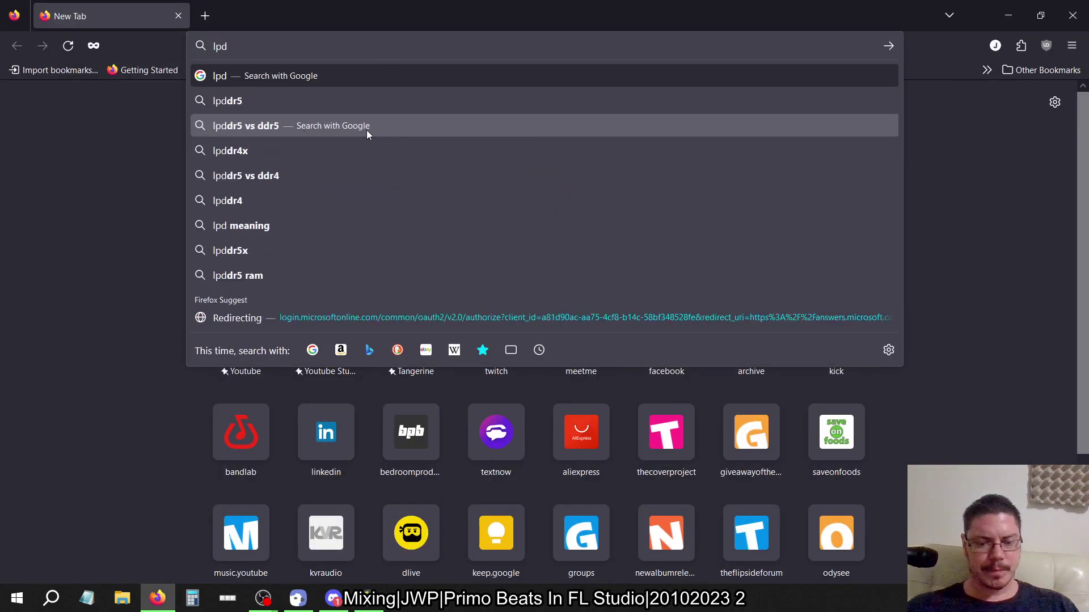
pyautogui.write('8')
pyautogui.press('Return')
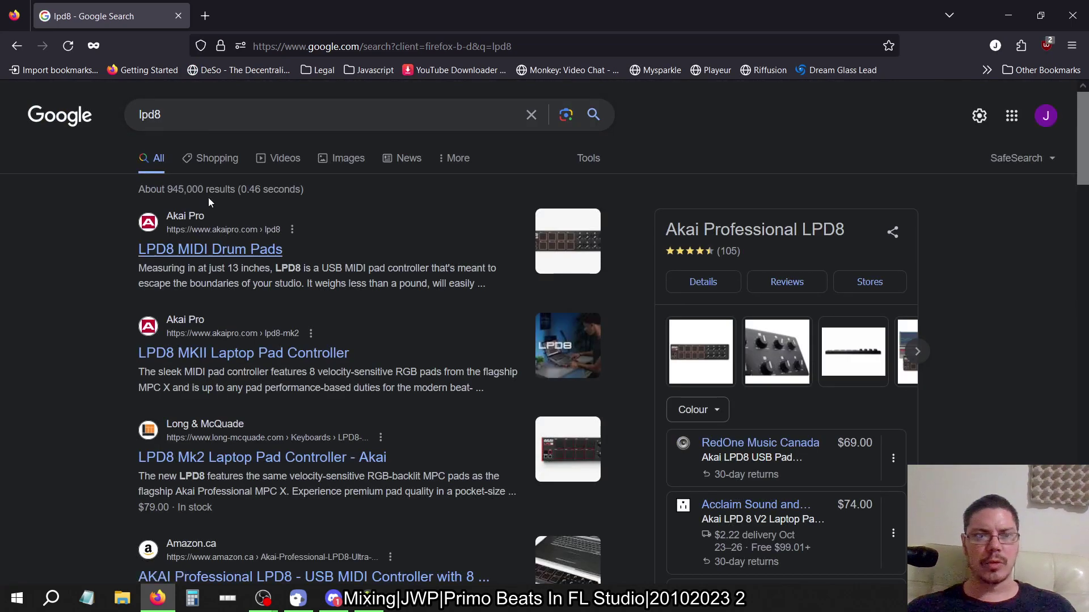
pyautogui.click(324, 158)
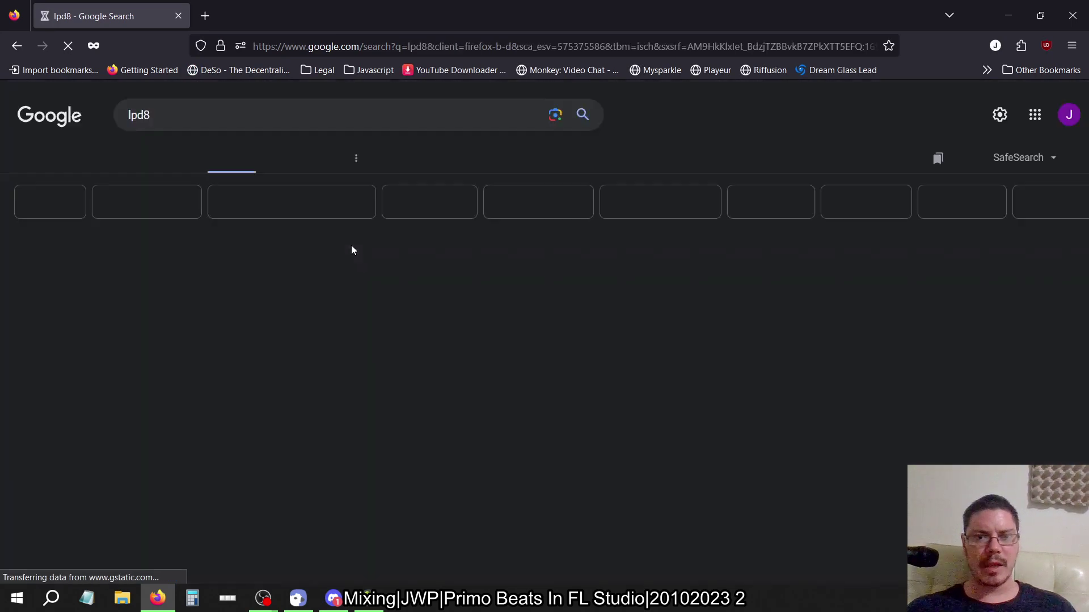
pyautogui.click(311, 316)
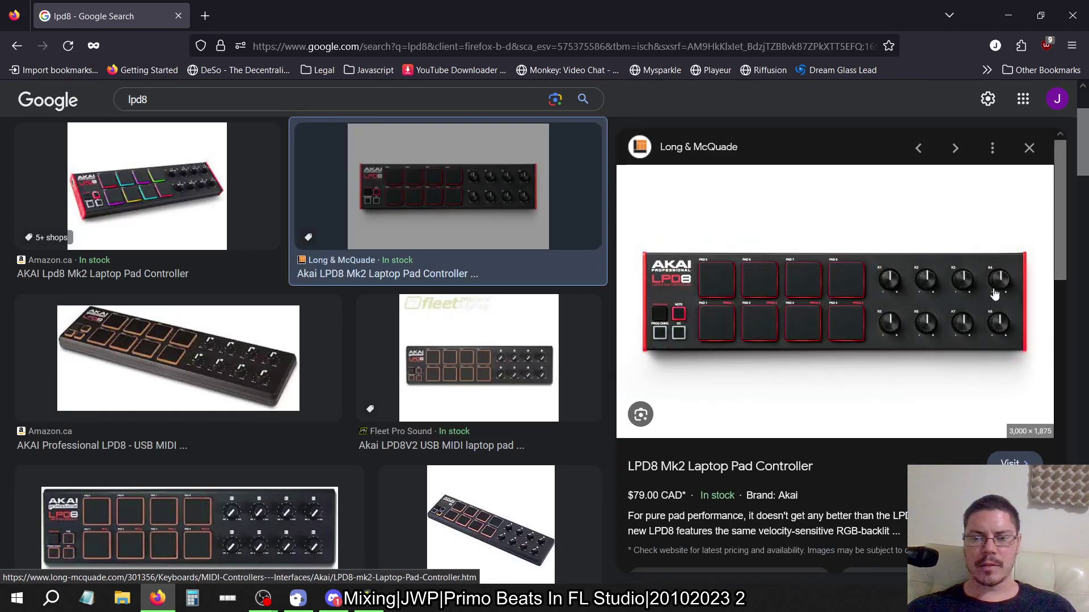
# Switch to FL Studio, show the Master Patcher's Surface maximized, and compare its knobs with the LPD8 picture in Firefox.
pyautogui.hotkey('alt', 'Tab')
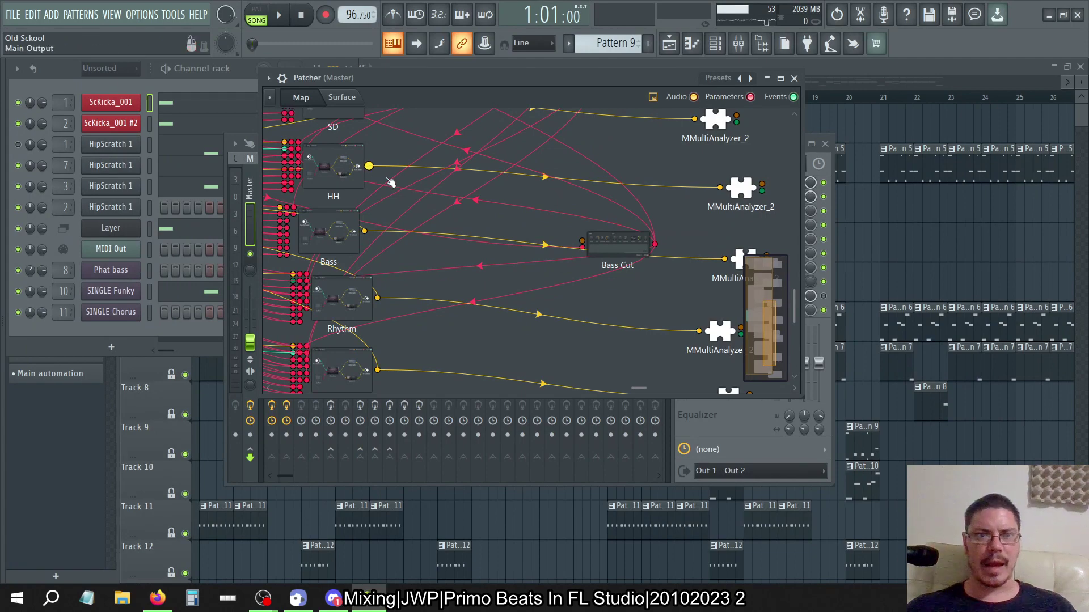
pyautogui.click(342, 97)
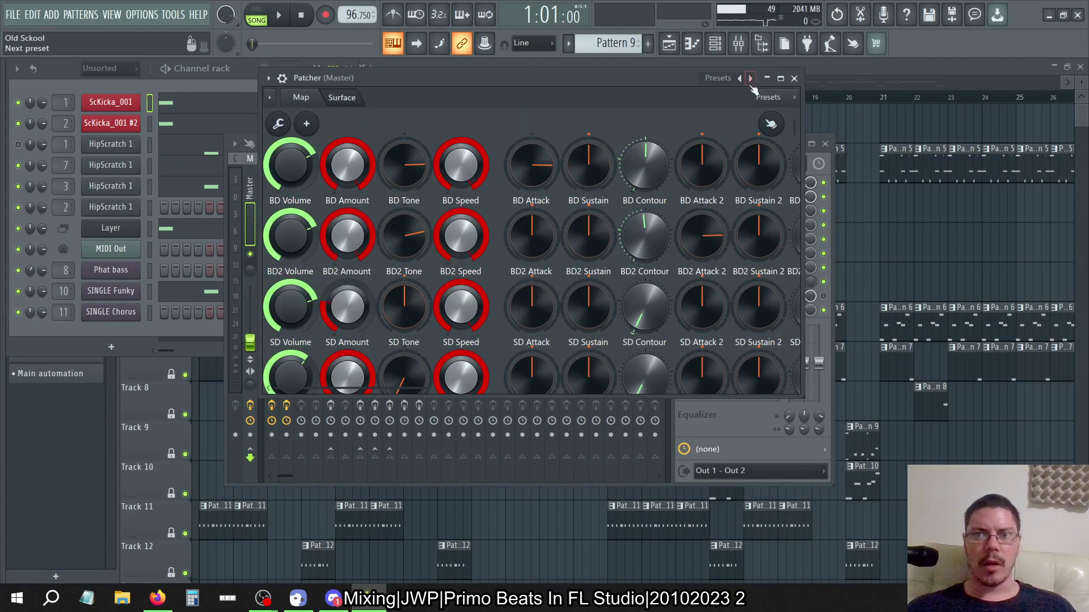
pyautogui.click(780, 78)
pyautogui.hotkey('alt', 'Tab')
pyautogui.click(588, 208)
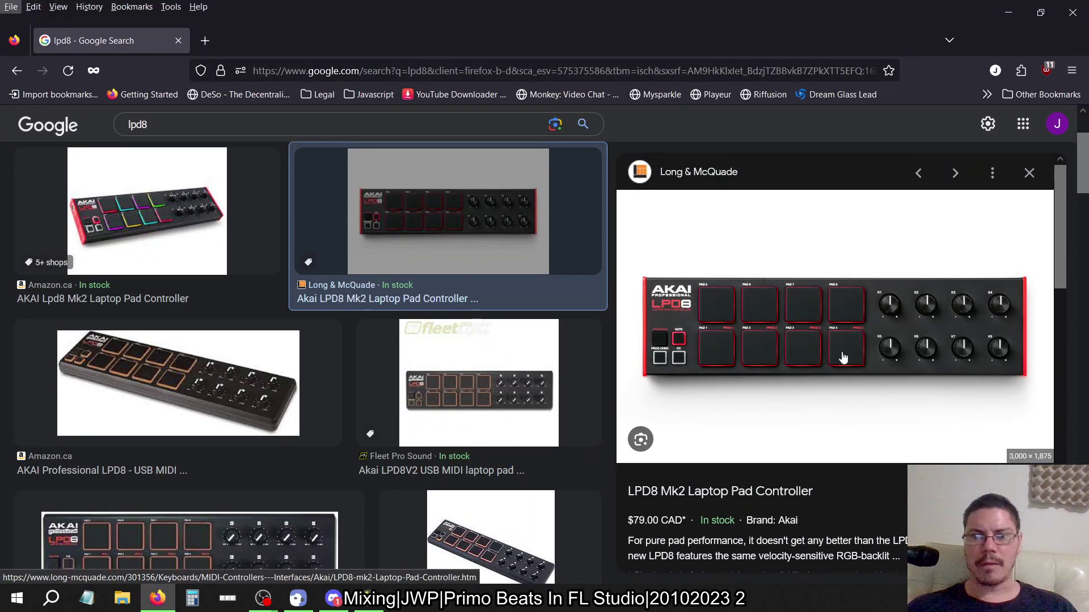
# Return to FL Studio, review the Master Patcher's Surface knob rows from BD down to Lea2, and close the Patcher.
pyautogui.hotkey('alt', 'Tab')
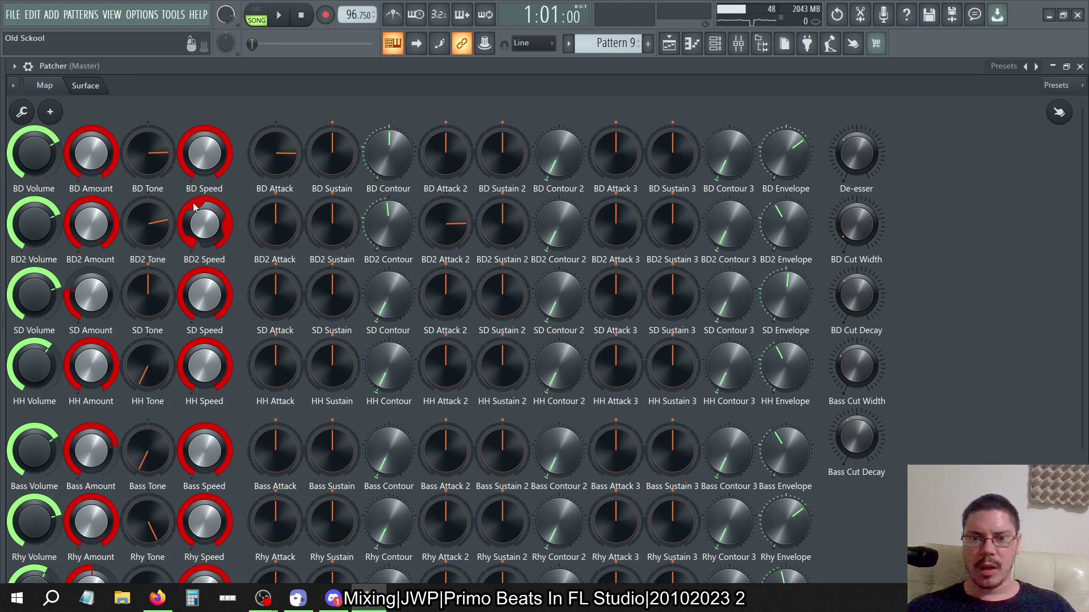
pyautogui.scroll(-1, 1020, 267)
pyautogui.scroll(-2, 1019, 263)
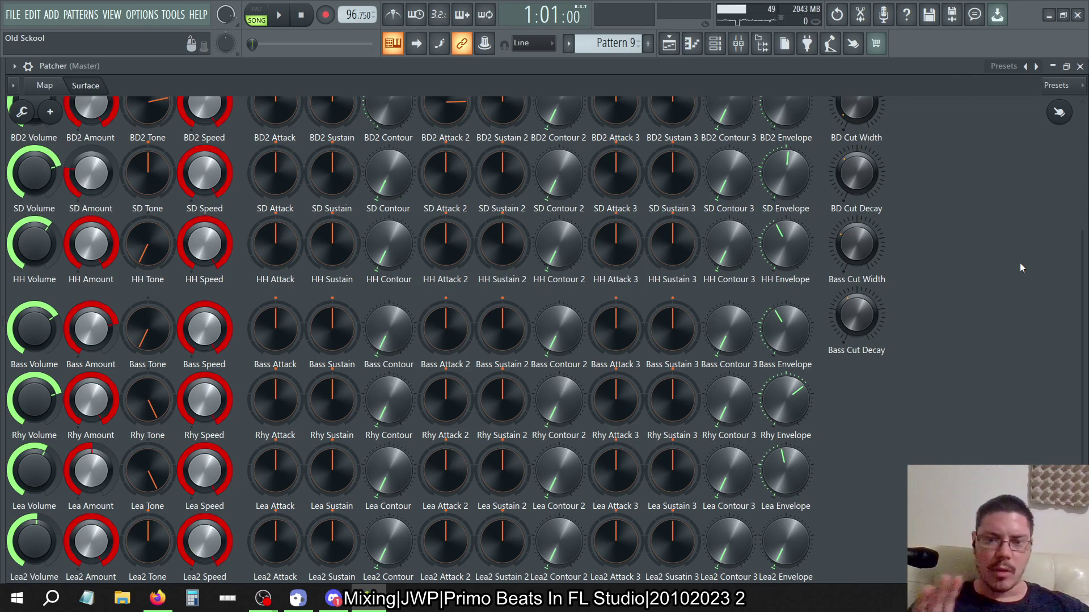
pyautogui.click(1080, 66)
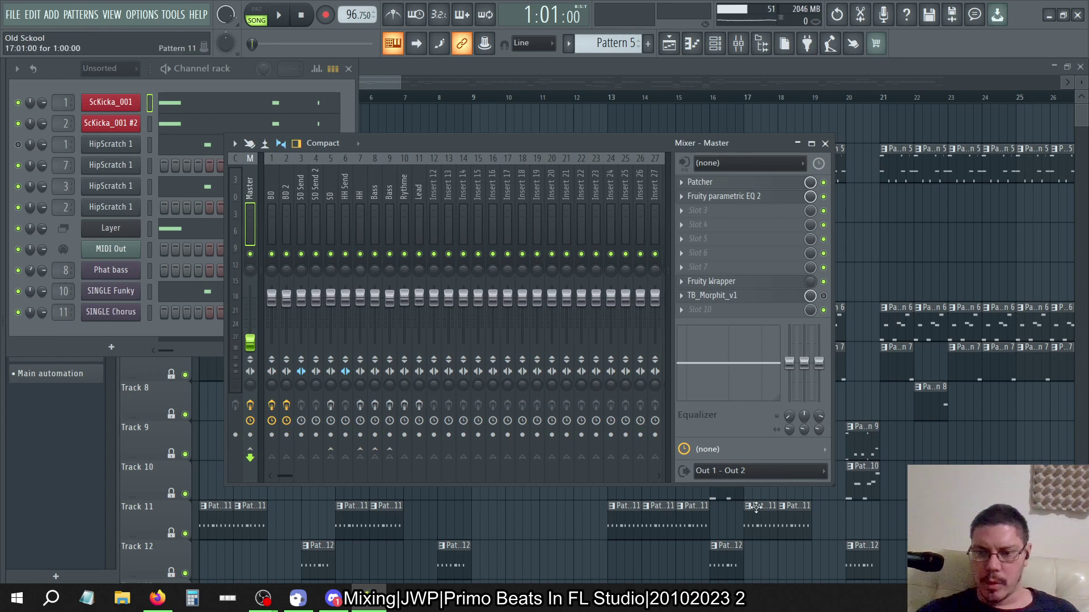
pyautogui.click(1071, 598)
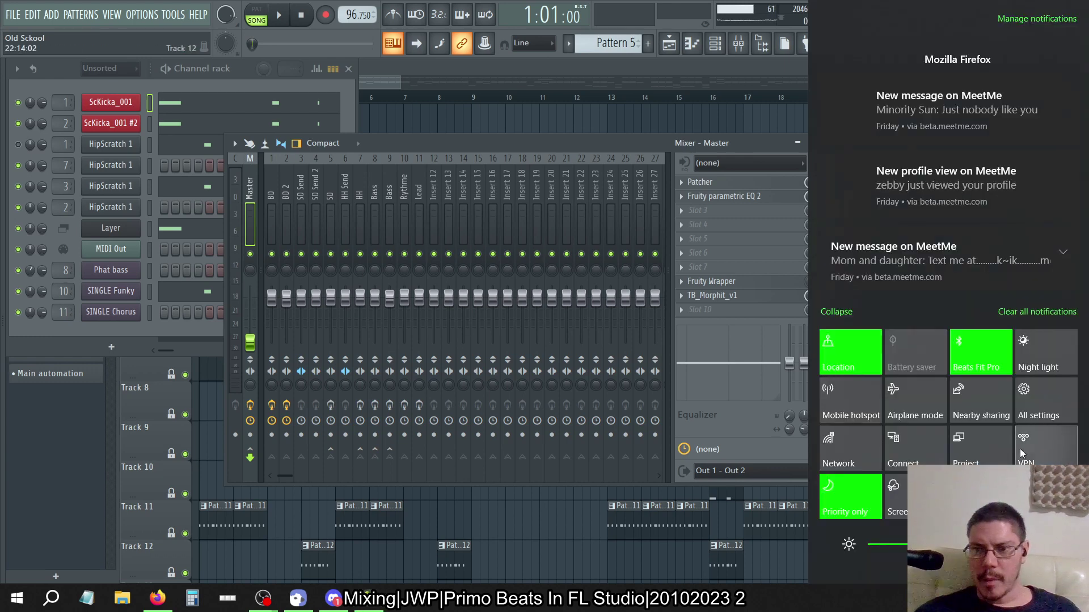
pyautogui.click(1071, 598)
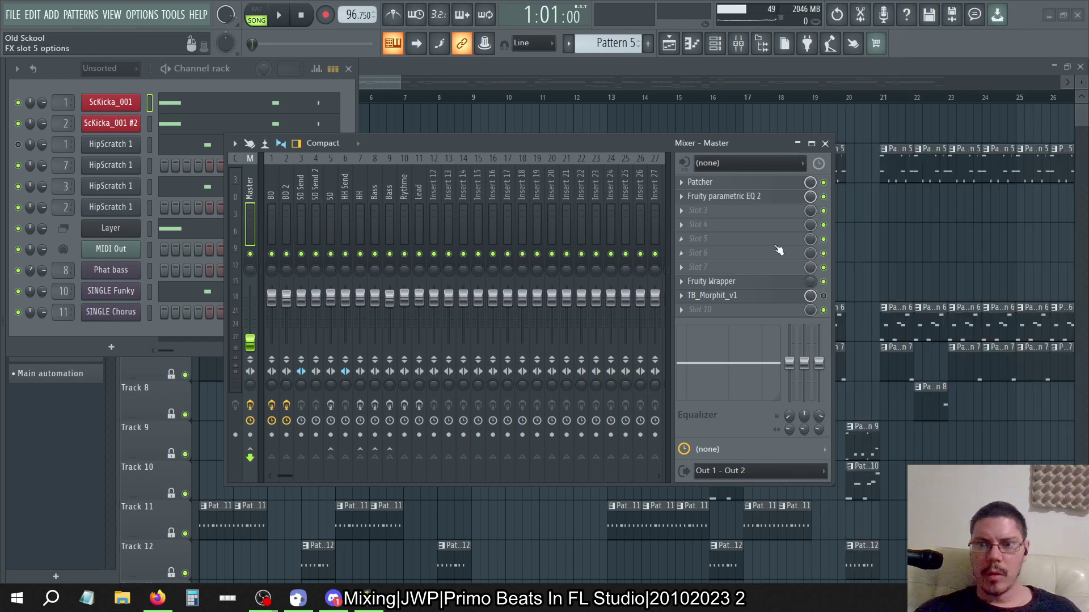
pyautogui.click(1071, 598)
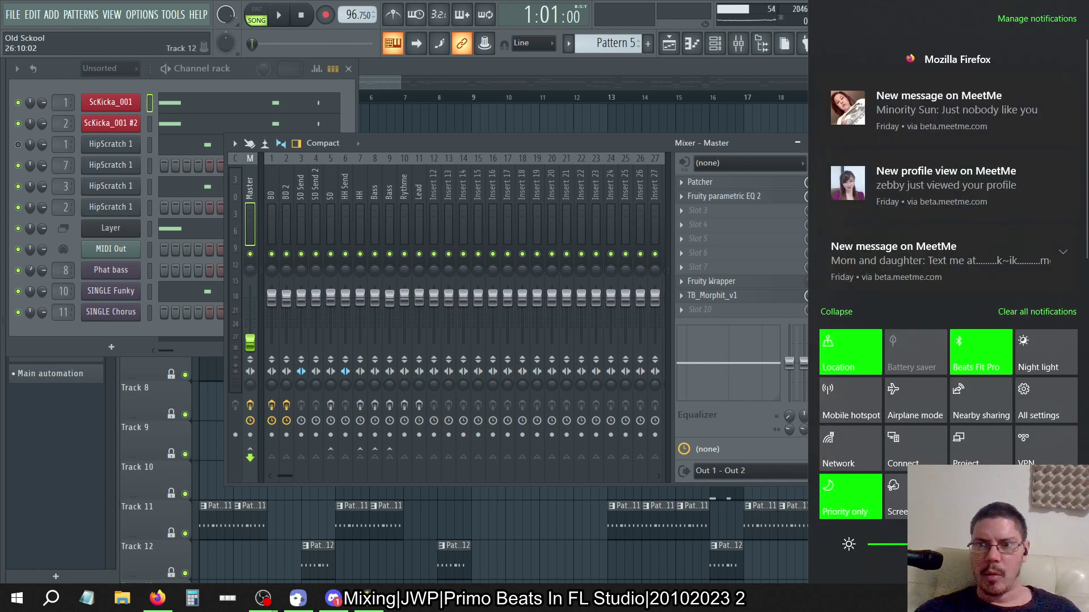
pyautogui.click(717, 610)
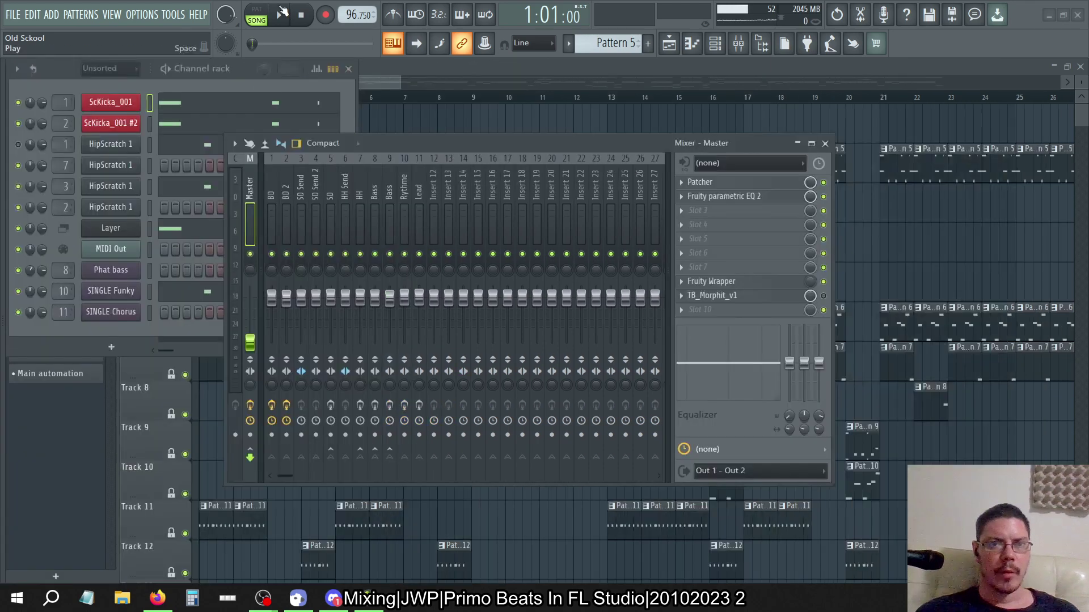
# Play the Old Sckool song from the start, check the Windows headphone volume during playback, and stop it.
pyautogui.click(278, 15)
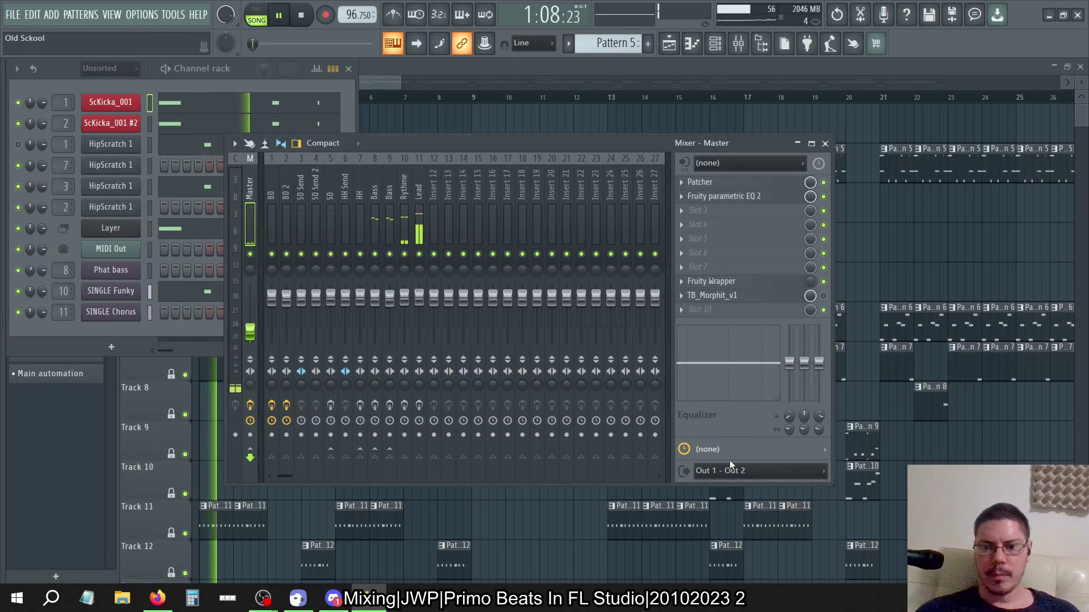
pyautogui.click(987, 598)
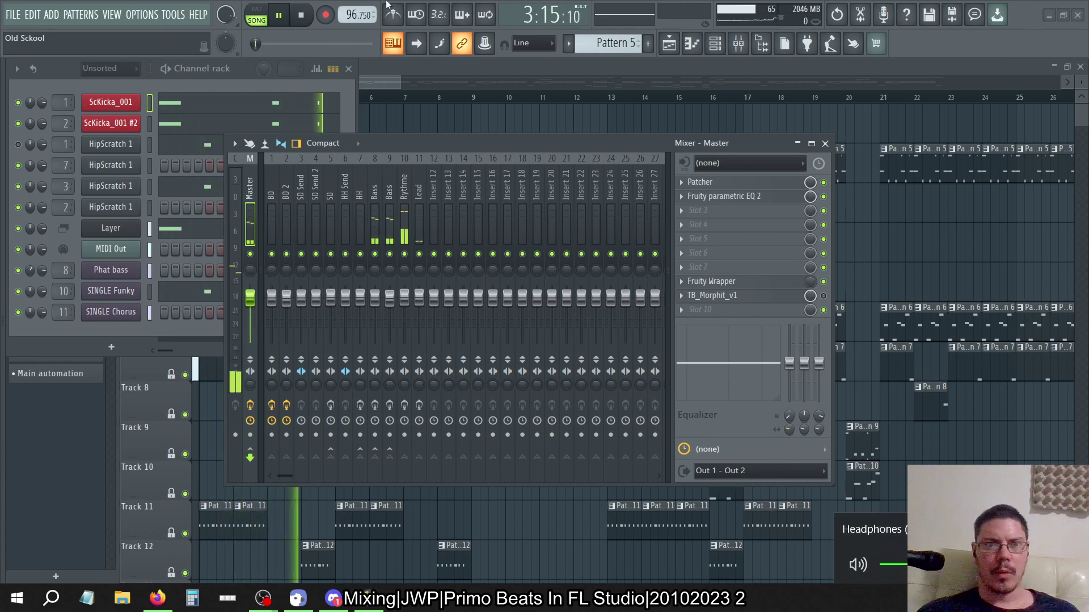
pyautogui.click(303, 16)
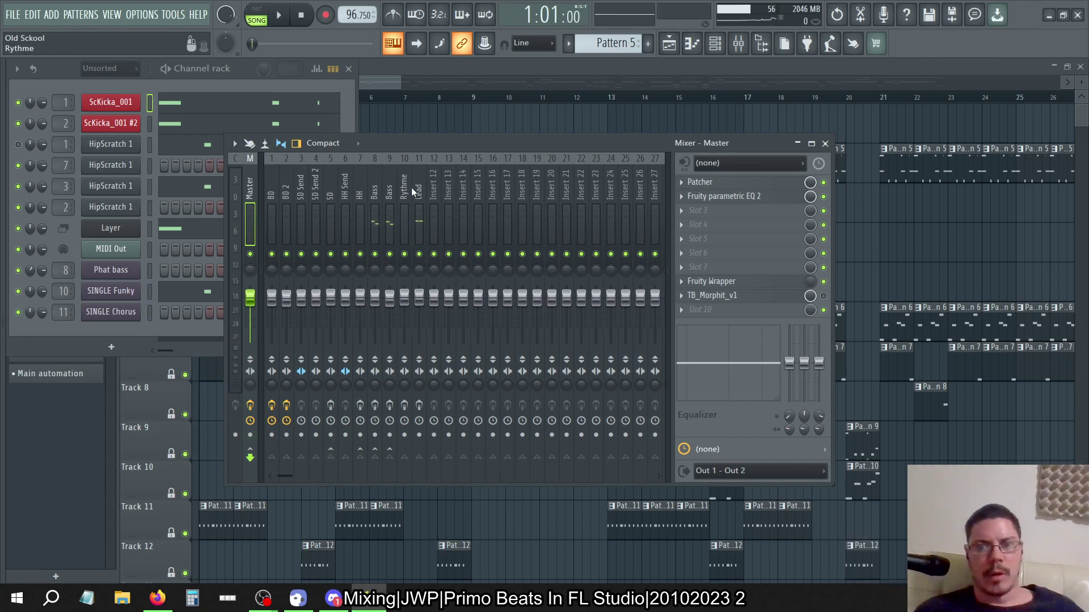
# Start opening another project and browse to Primary Disk (C:) in the Open dialog.
pyautogui.click(13, 14)
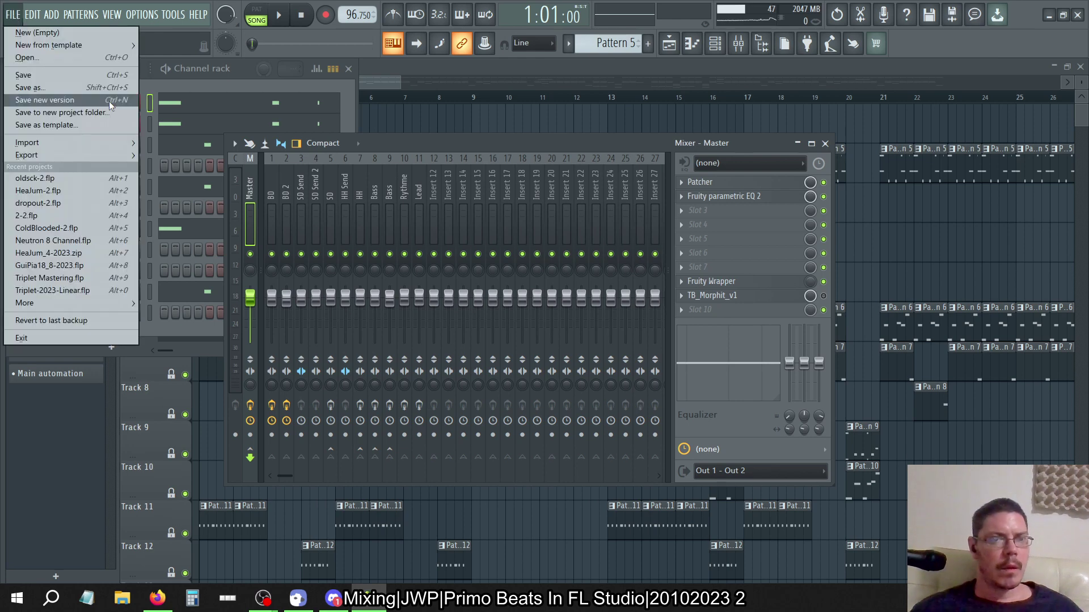
pyautogui.click(65, 58)
pyautogui.click(560, 335)
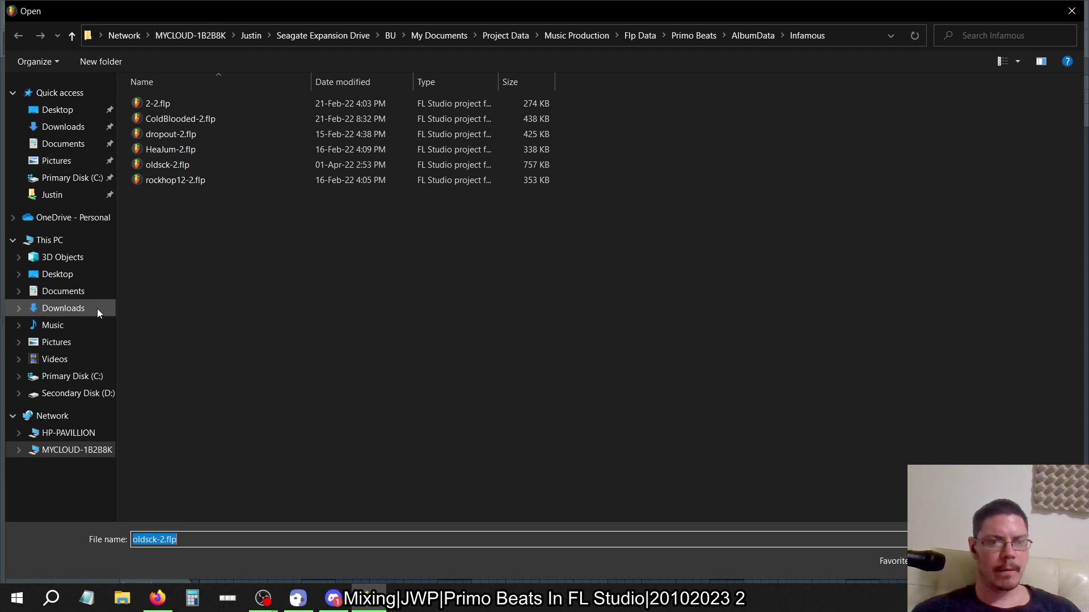
pyautogui.click(85, 376)
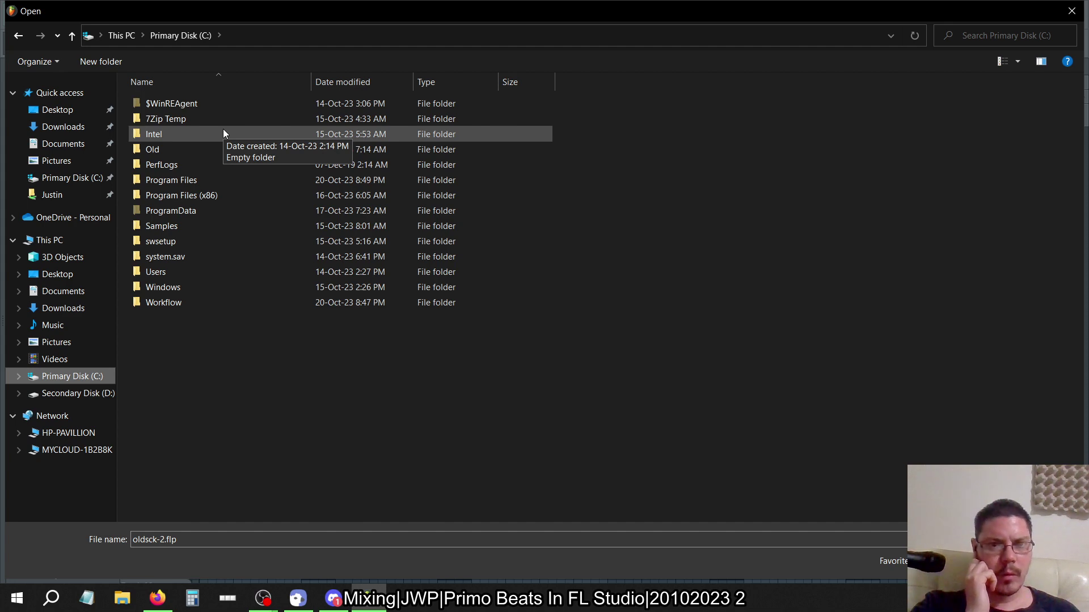
# Launch Windows Media Player through a Windows search for wmp, and return to FL Studio's Open dialog.
pyautogui.click(62, 599)
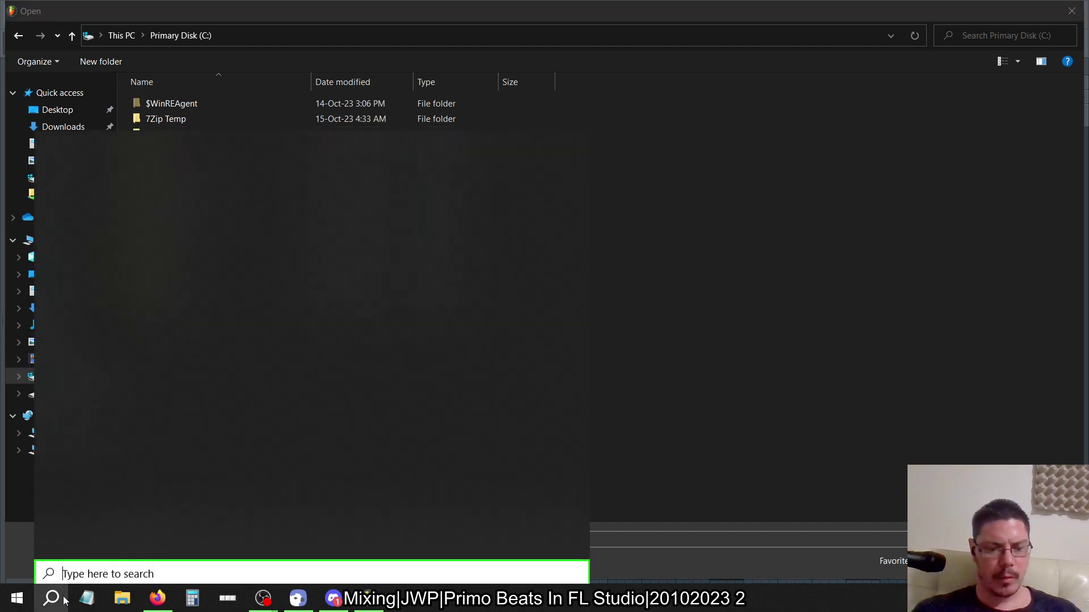
pyautogui.write('wmp')
pyautogui.press('Return')
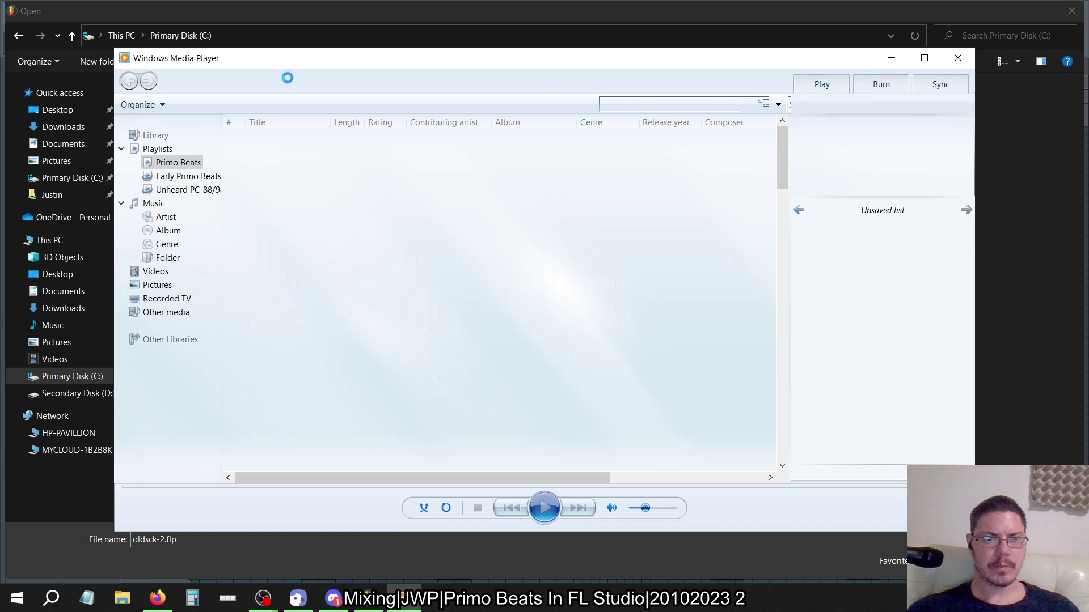
pyautogui.click(379, 5)
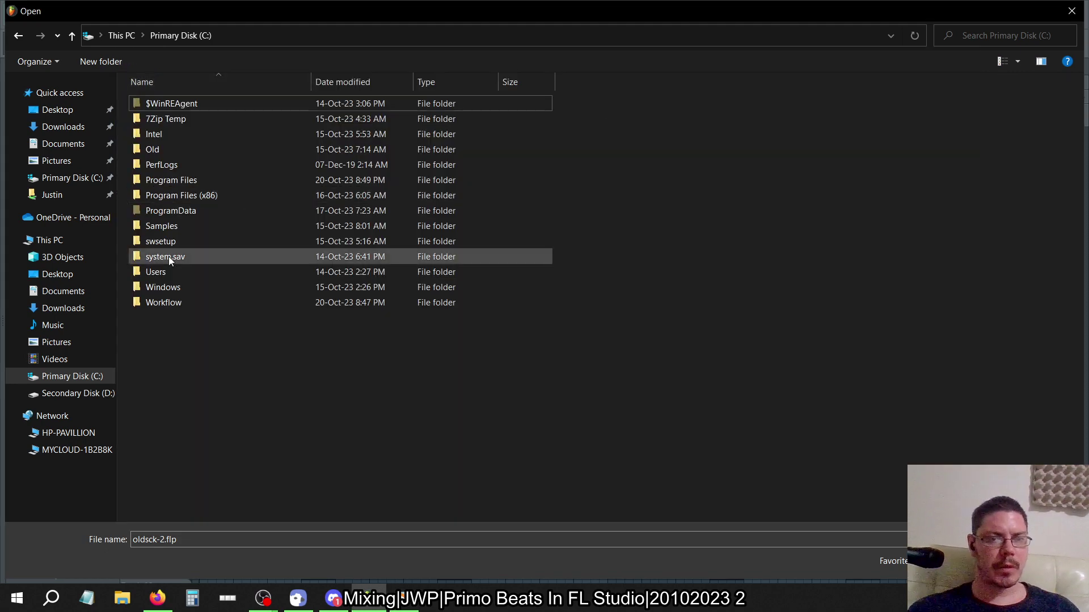
# Open db15_5-2023.zip from Workflow > Project Data > Music Production > Primo Beats > Dope Pro, dismissing the missing-plugin report and the SPAN Plus window.
pyautogui.click(164, 300)
pyautogui.doubleClick(165, 302)
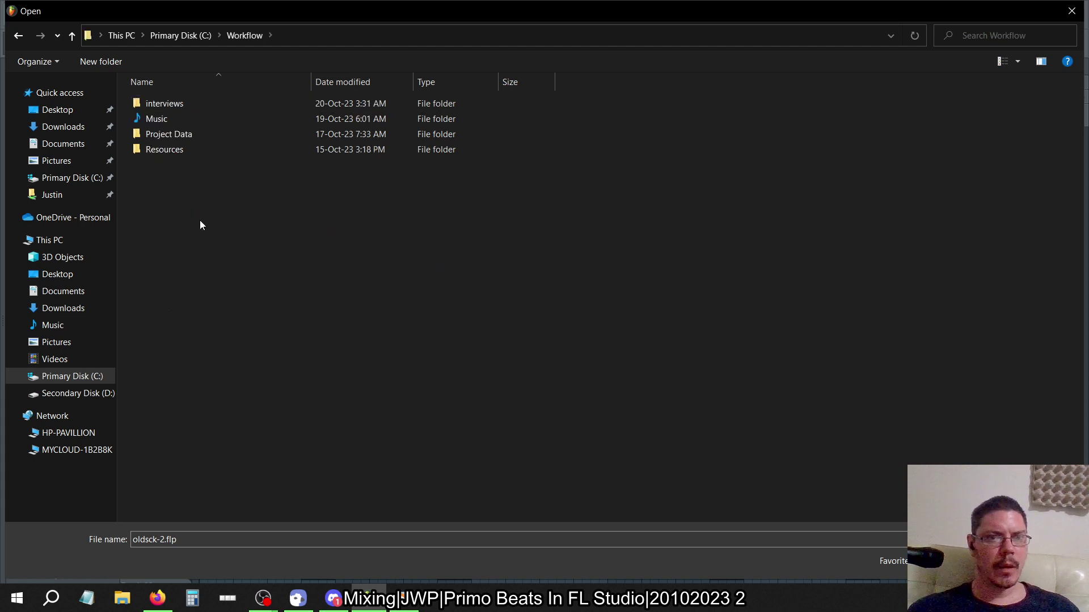
pyautogui.doubleClick(172, 134)
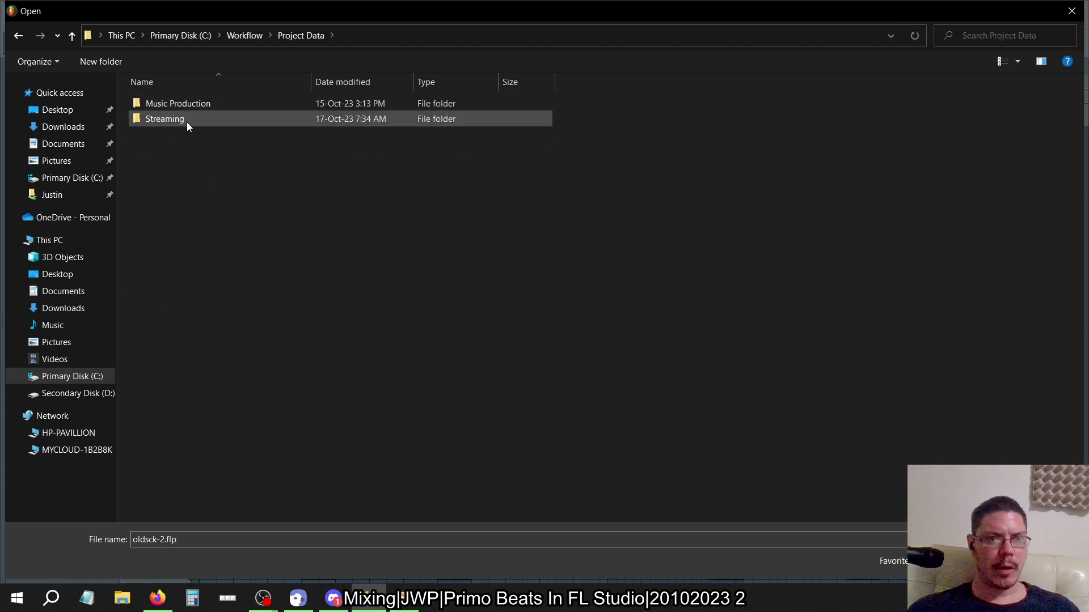
pyautogui.doubleClick(181, 110)
pyautogui.doubleClick(181, 110)
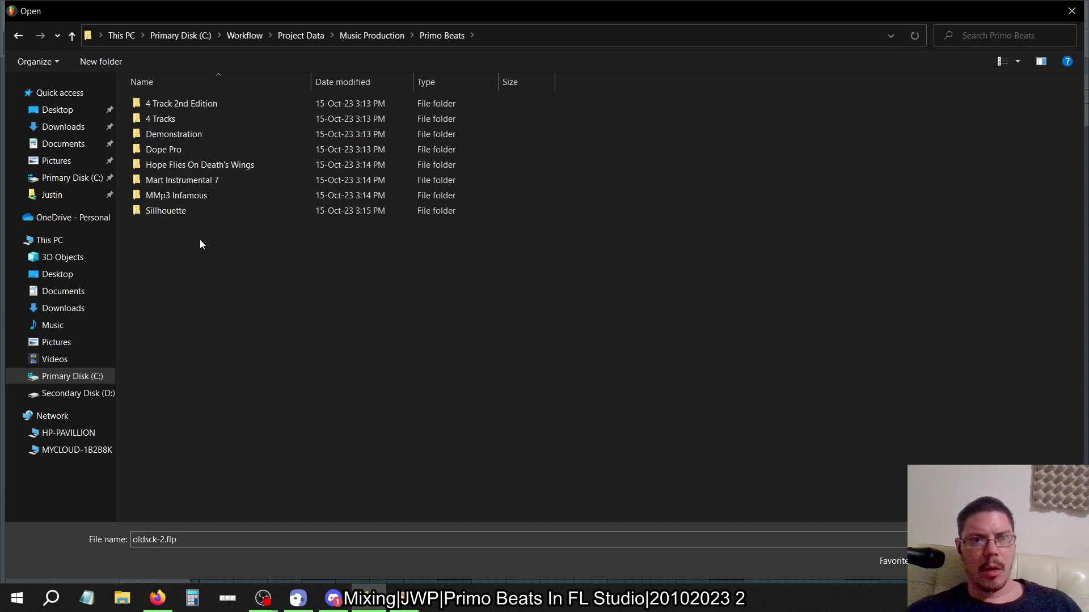
pyautogui.doubleClick(163, 147)
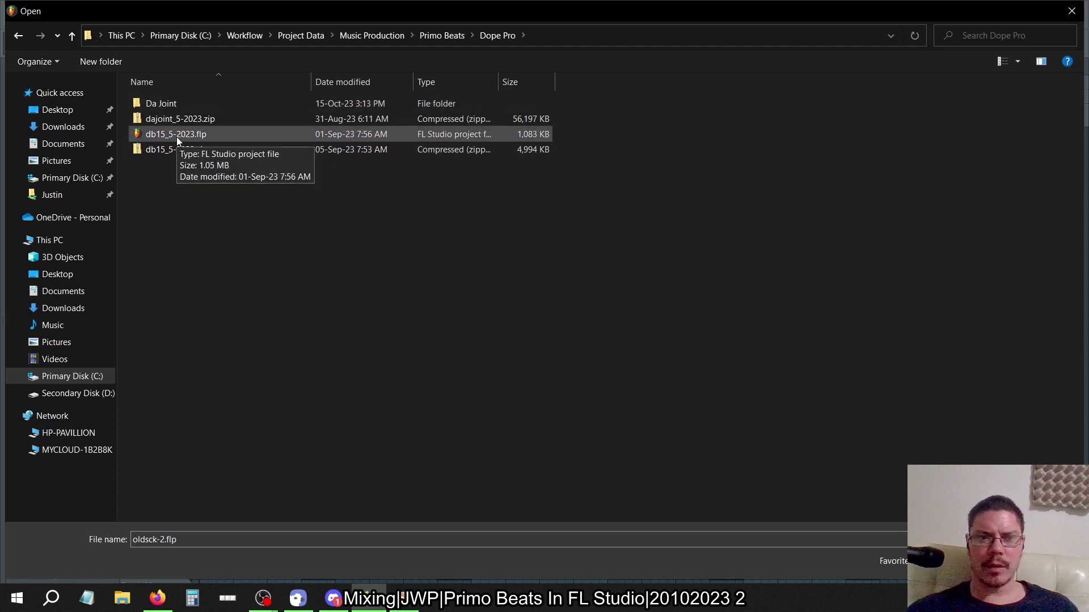
pyautogui.click(171, 151)
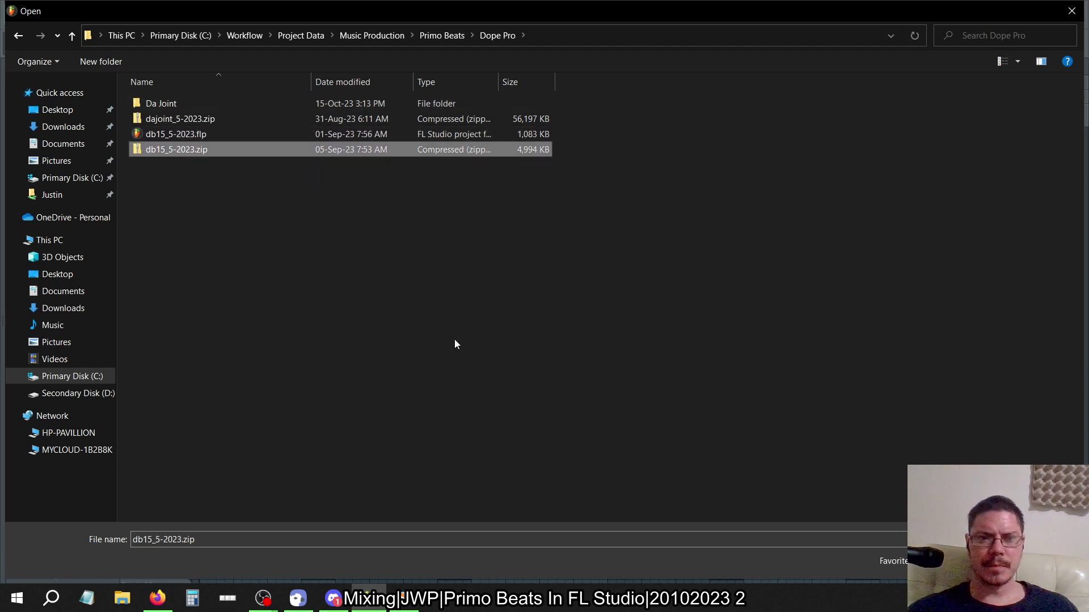
pyautogui.click(964, 562)
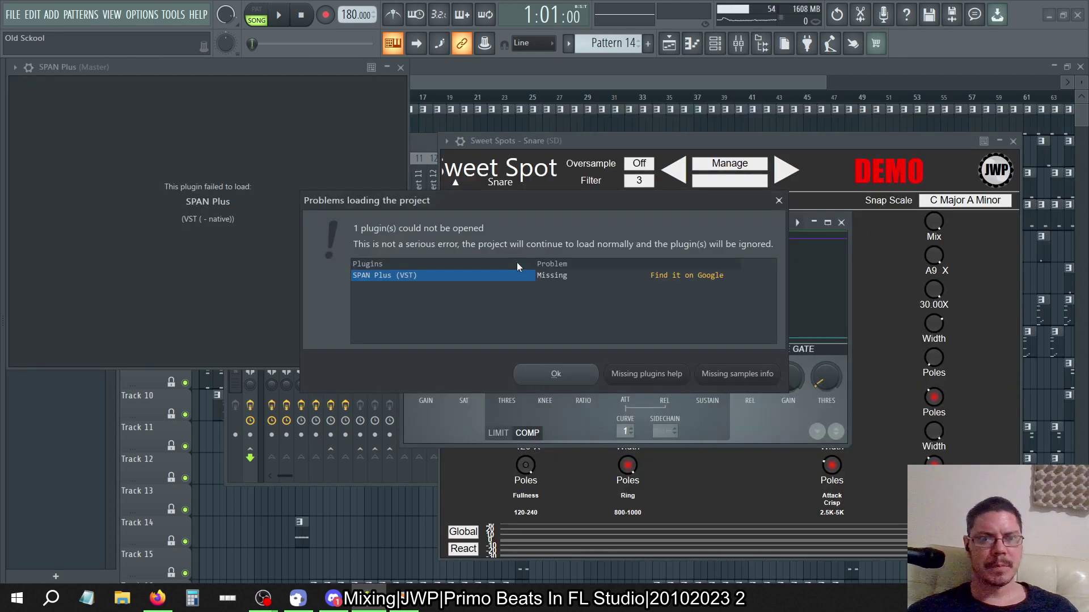
pyautogui.click(573, 379)
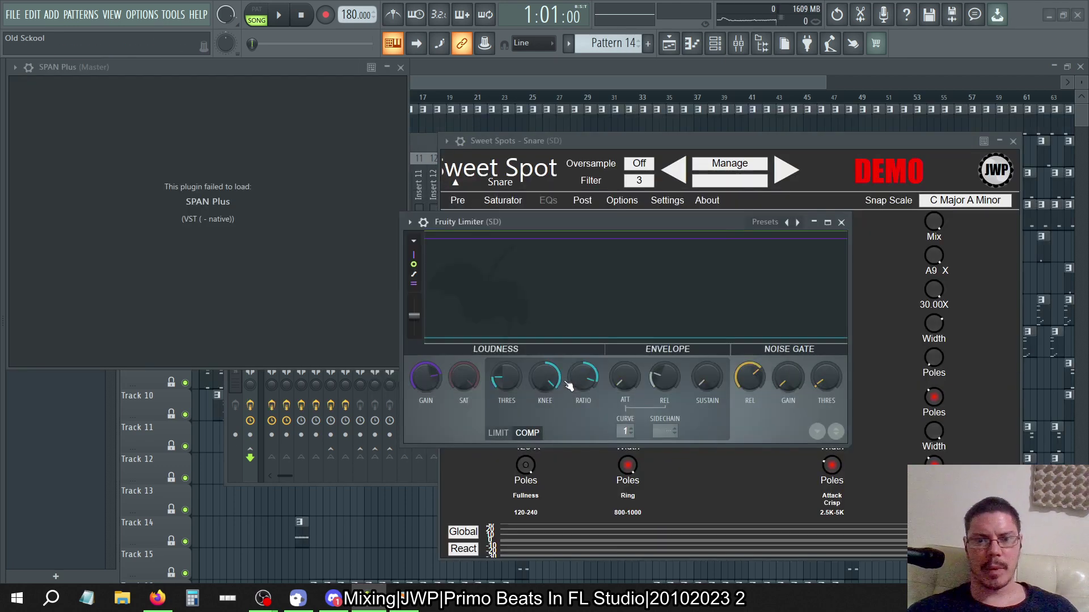
pyautogui.click(401, 69)
# Play the song from the start and lower the system volume while it plays.
pyautogui.click(278, 15)
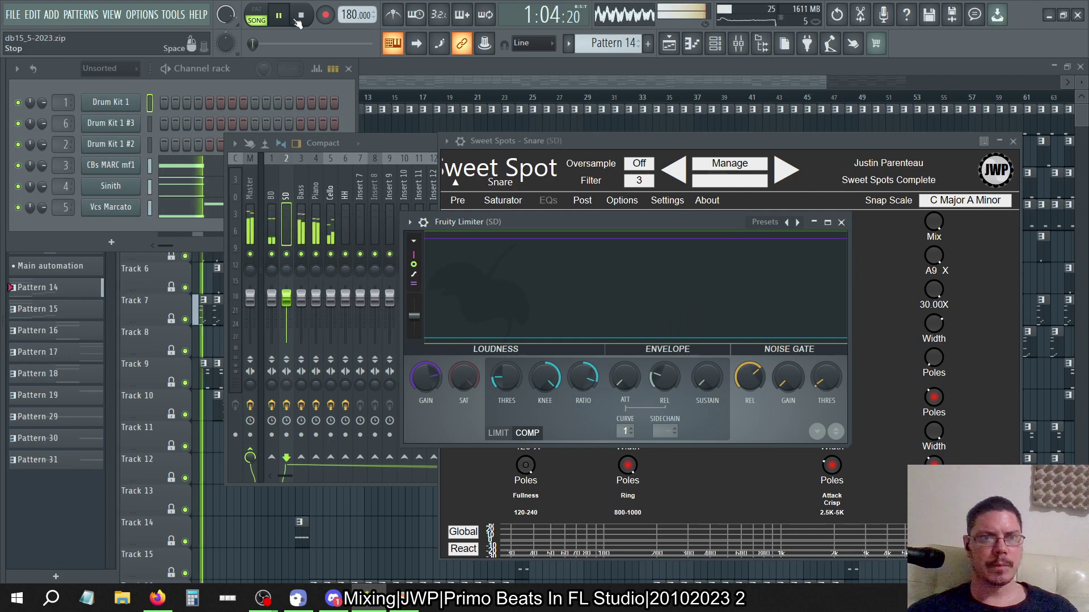
pyautogui.press('XF86AudioLowerVolume')
pyautogui.press('XF86AudioLowerVolume')
pyautogui.press('XF86AudioLowerVolume')
pyautogui.press('XF86AudioLowerVolume')
pyautogui.press('XF86AudioLowerVolume')
pyautogui.press('XF86AudioLowerVolume')
pyautogui.press('XF86AudioLowerVolume')
pyautogui.press('XF86AudioLowerVolume')
pyautogui.press('XF86AudioLowerVolume')
pyautogui.press('XF86AudioLowerVolume')
pyautogui.press('XF86AudioLowerVolume')
pyautogui.press('XF86AudioLowerVolume')
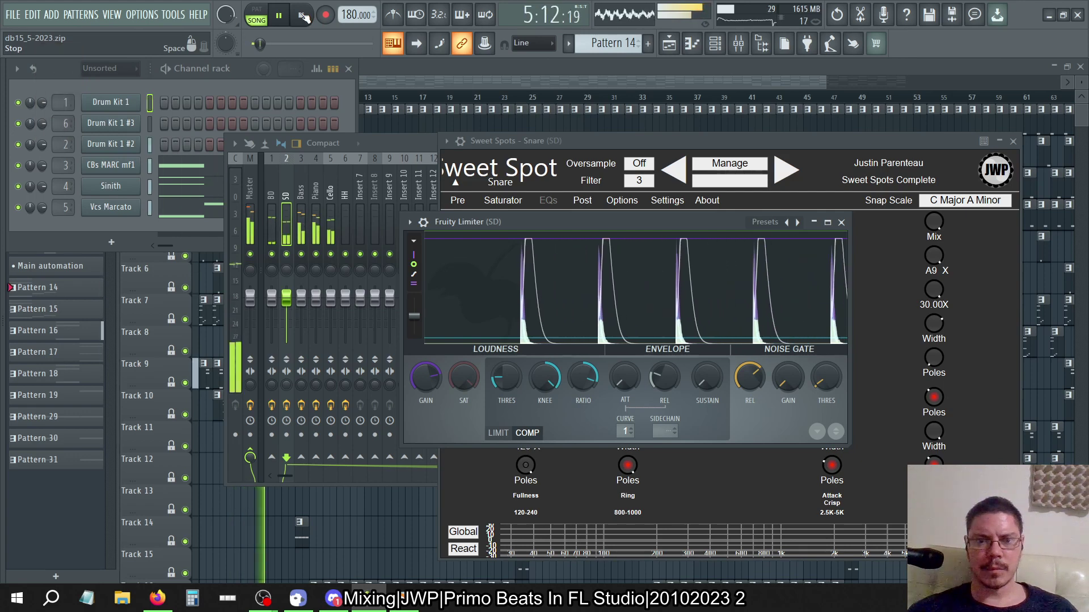
# Close the Sweet Spots - Snare window, bring the mixer forward with the Master track selected, and stop playback.
pyautogui.click(726, 144)
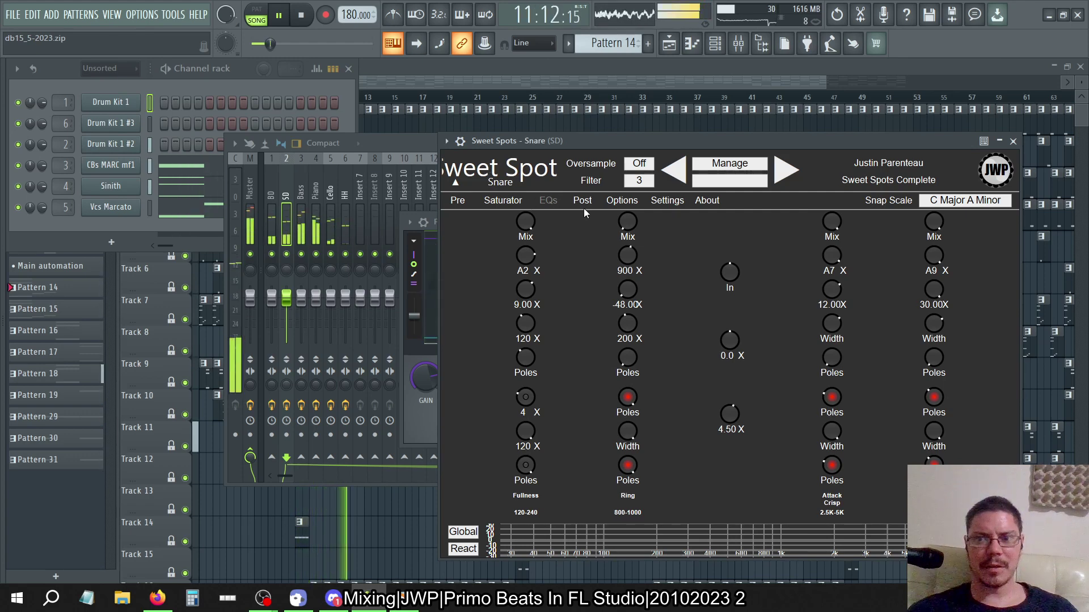
pyautogui.click(1013, 141)
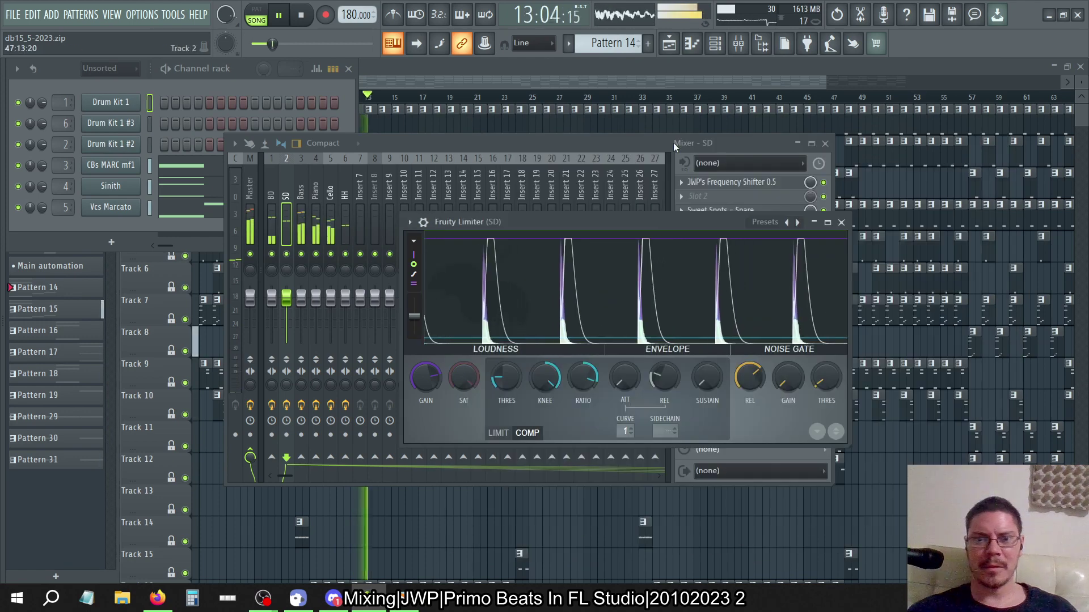
pyautogui.click(583, 141)
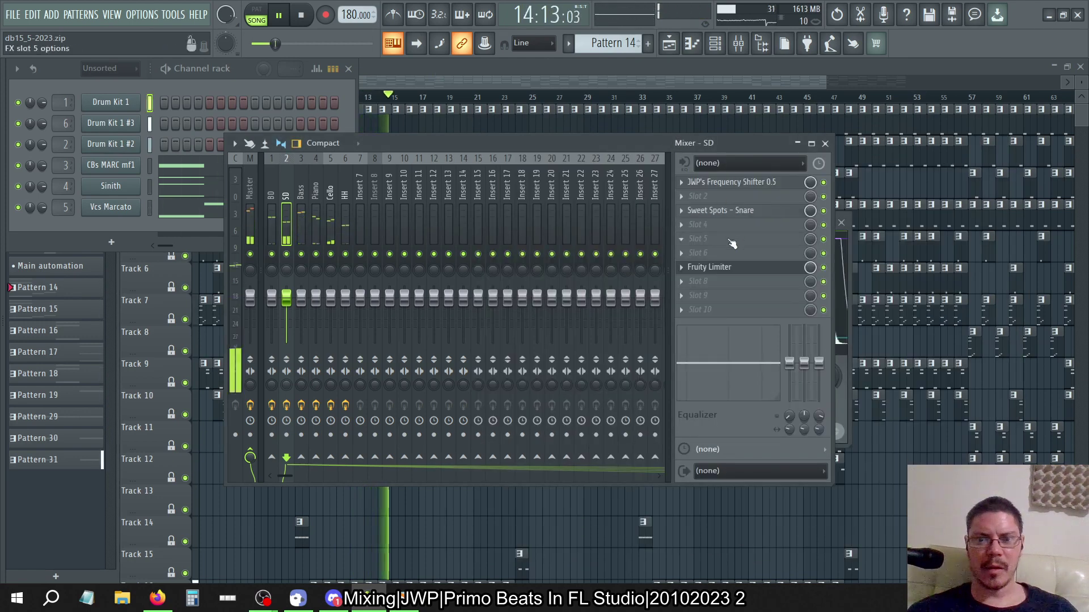
pyautogui.click(391, 196)
pyautogui.moveTo(393, 192); pyautogui.dragTo(256, 191)
pyautogui.click(301, 16)
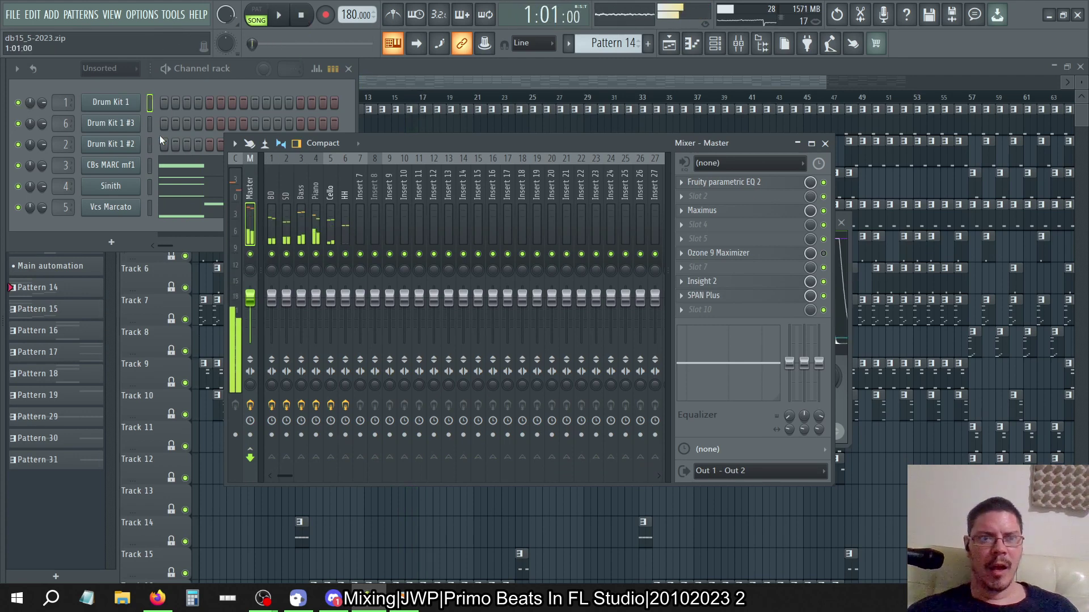
# Try moving the Master track's Fruity parametric EQ 2 down to slot 2 and back up to slot 1.
pyautogui.click(151, 87)
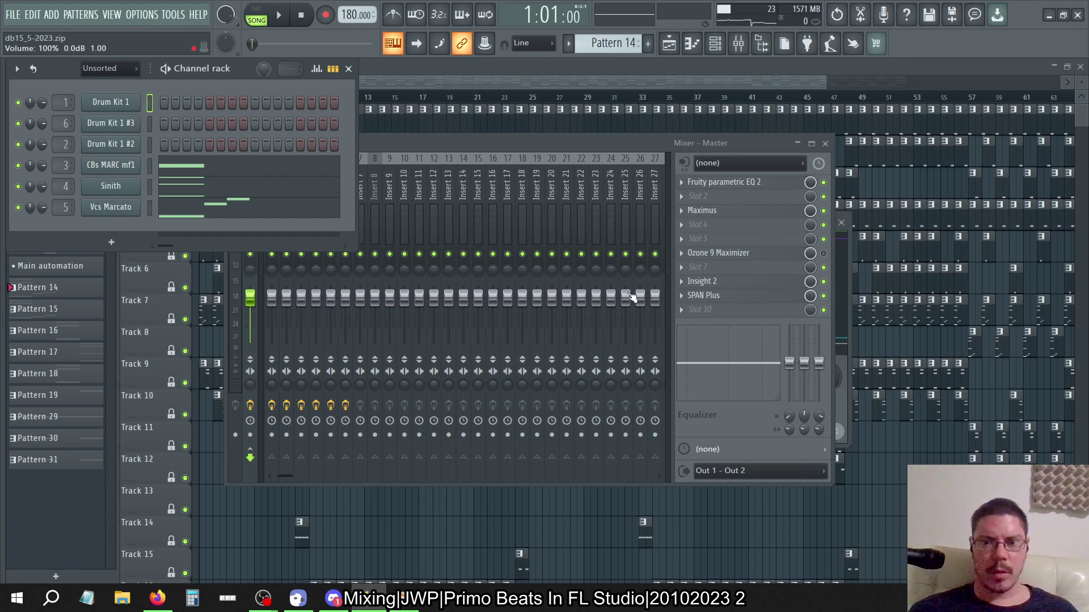
pyautogui.click(590, 142)
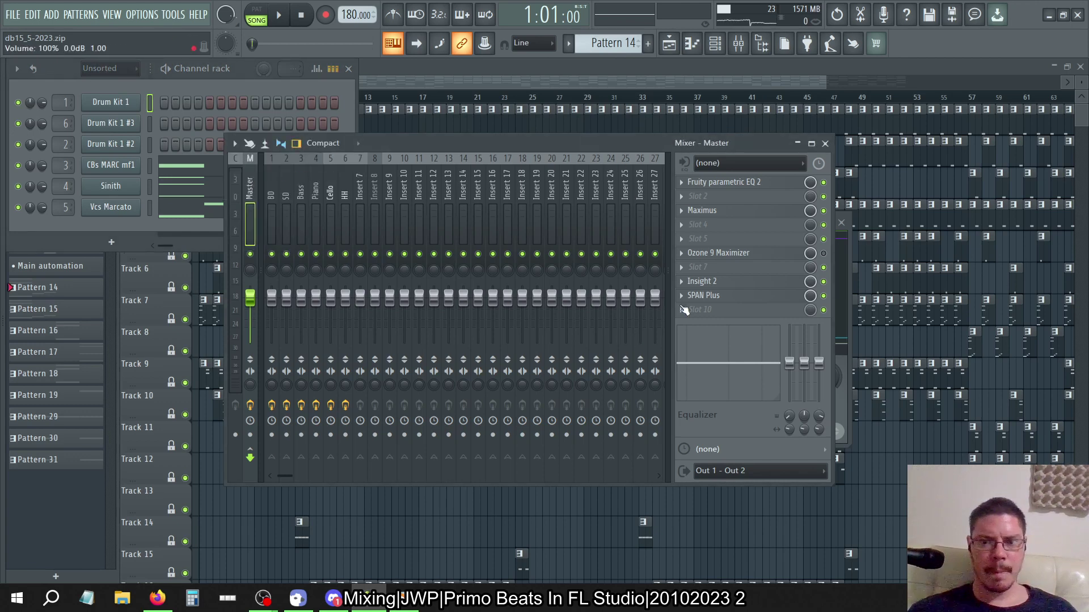
pyautogui.click(680, 182)
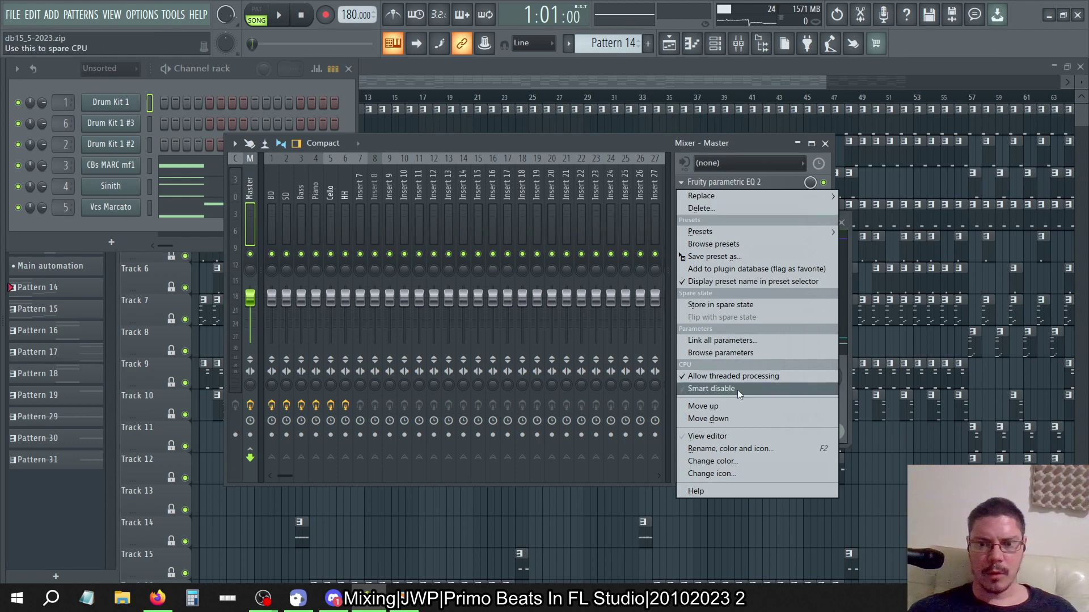
pyautogui.click(726, 418)
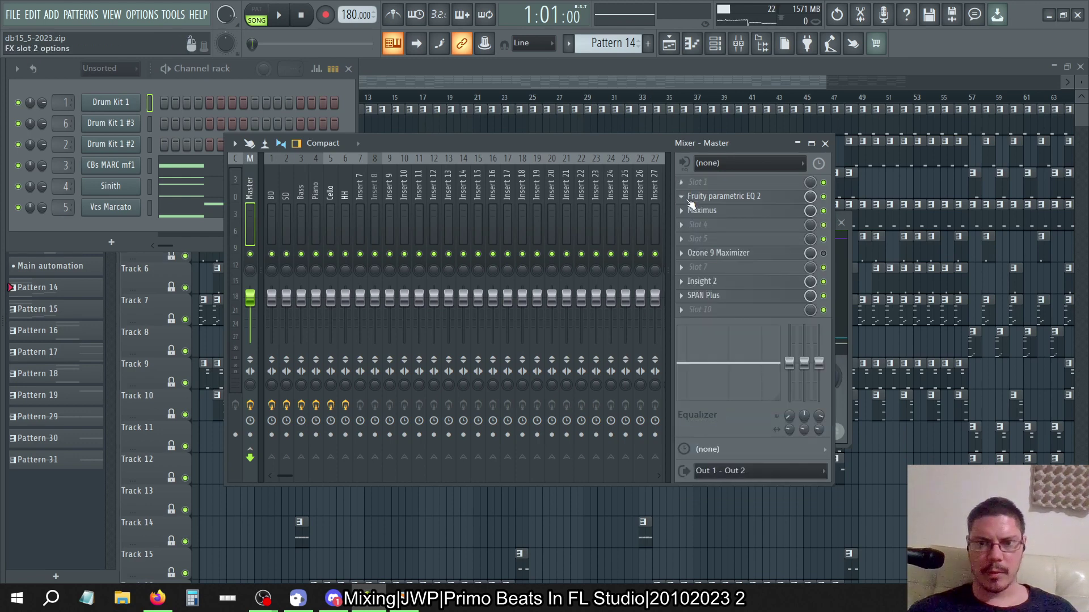
pyautogui.click(686, 197)
pyautogui.click(722, 416)
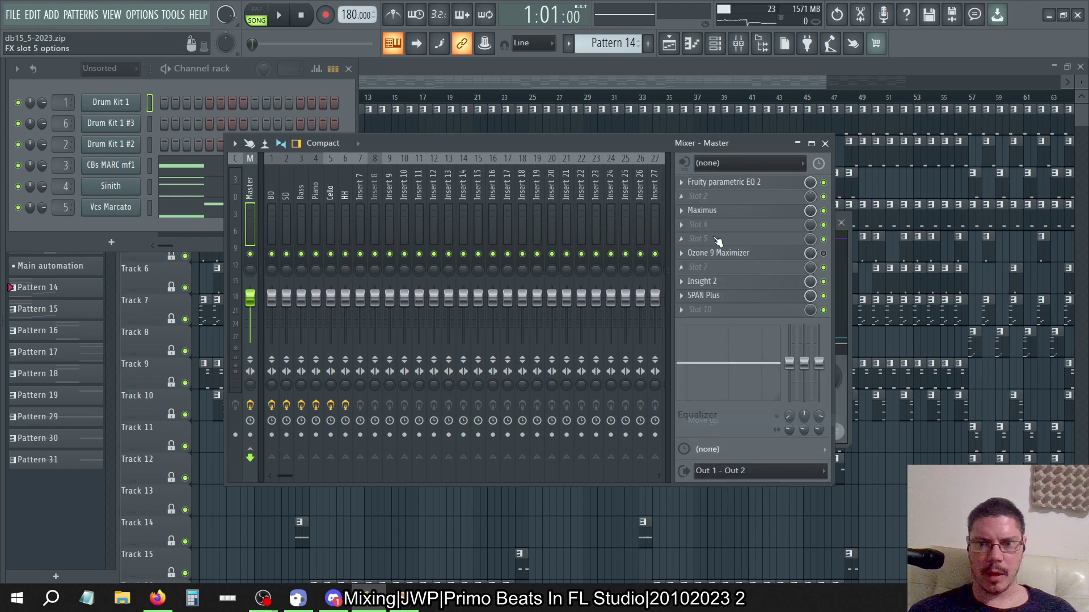
# Briefly show the Master's Fruity parametric EQ 2 editor, and try moving the effect up past slot 1 to slot 10 and back.
pyautogui.click(722, 182)
pyautogui.click(723, 184)
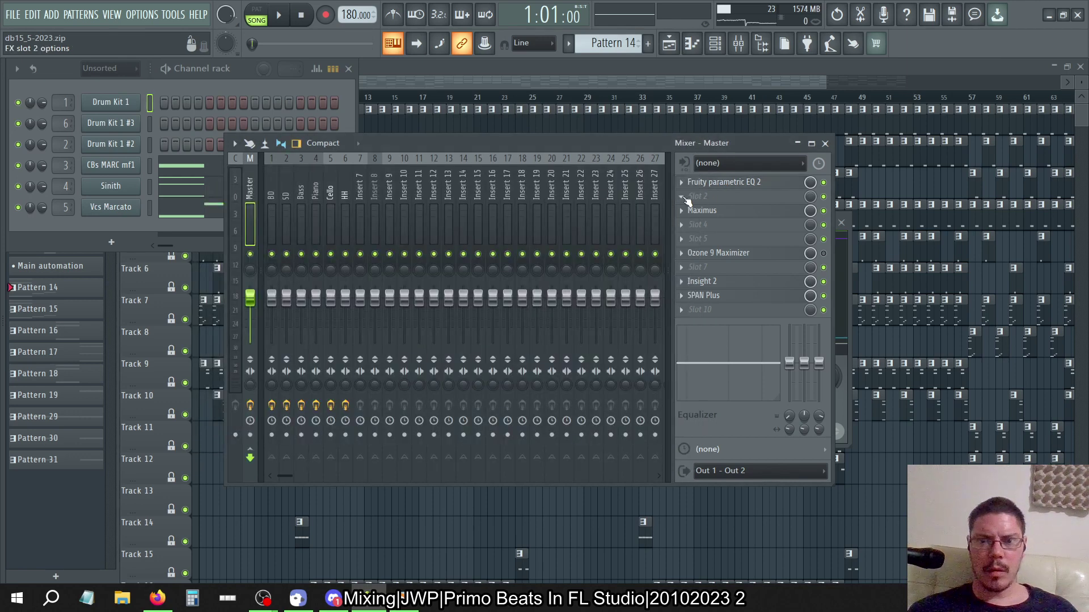
pyautogui.click(683, 196)
pyautogui.click(694, 180)
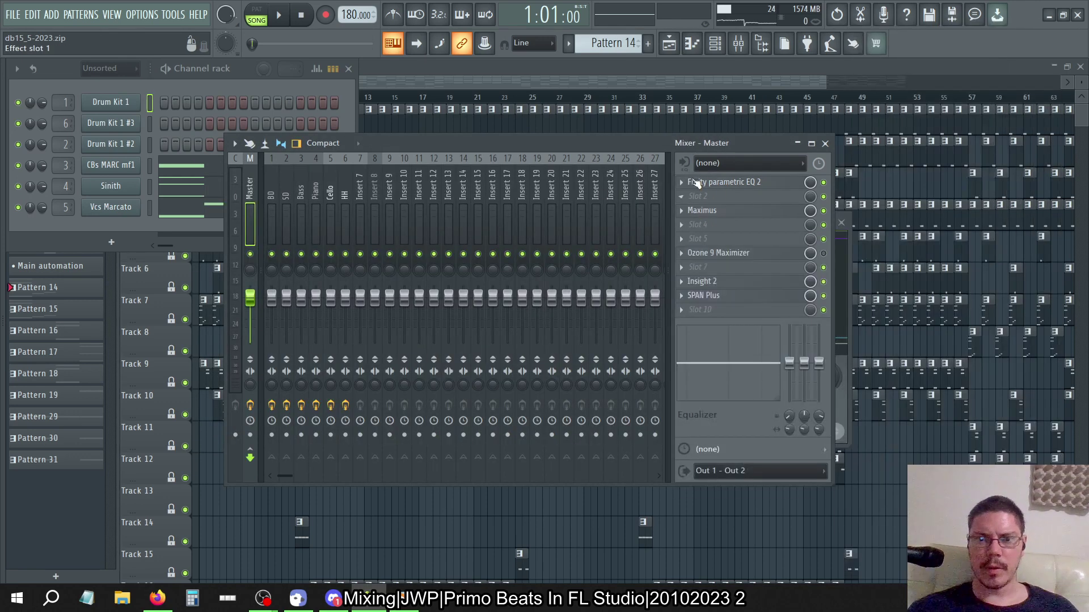
pyautogui.click(681, 182)
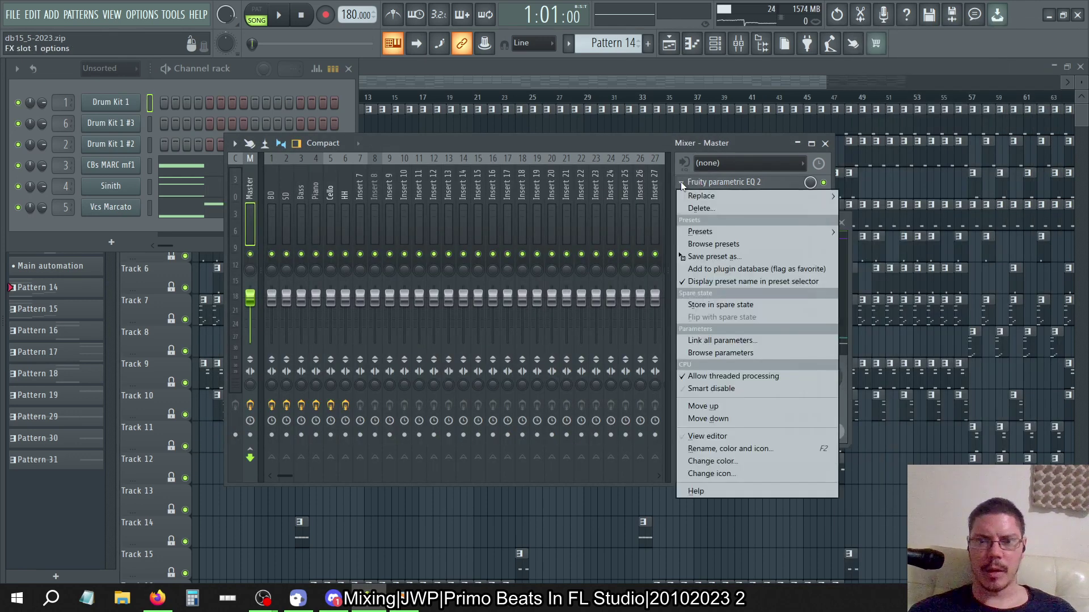
pyautogui.click(729, 405)
pyautogui.click(681, 308)
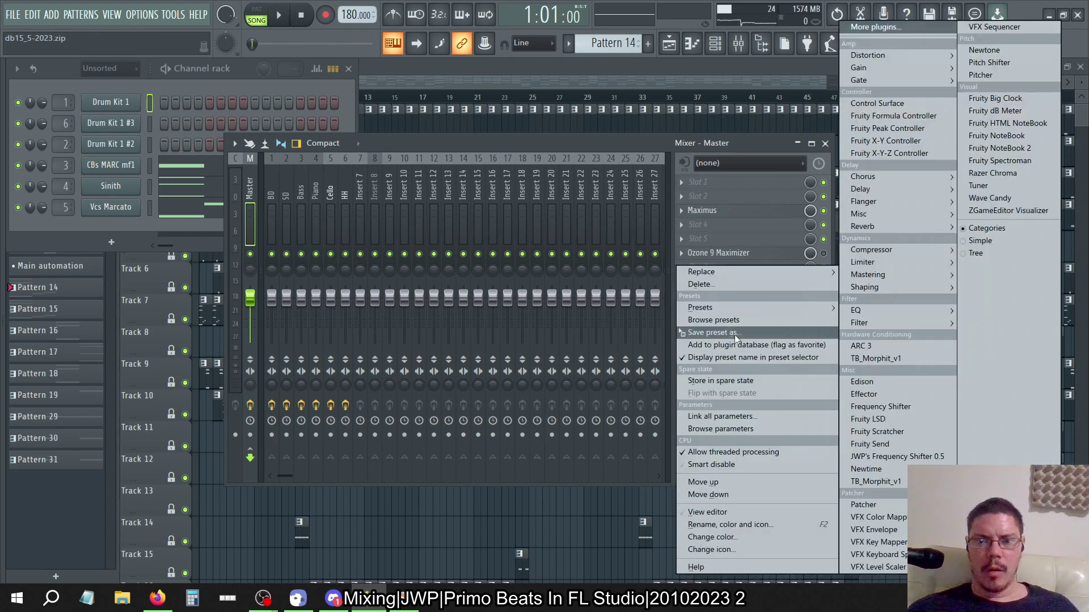
pyautogui.click(725, 492)
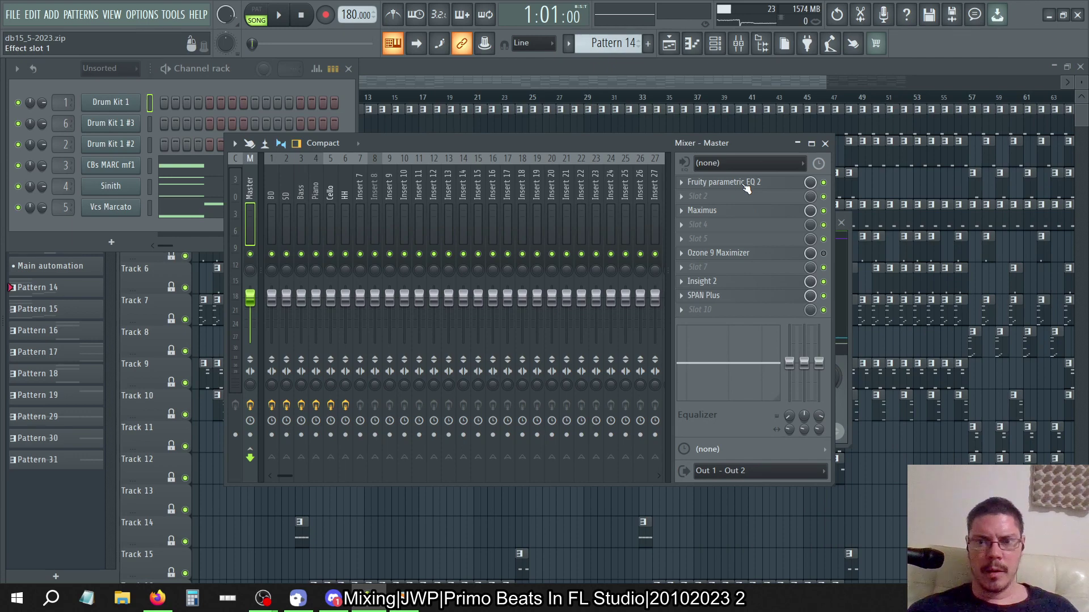
# Move Fruity parametric EQ 2 down from slot 1 to slot 2 on the Master track.
pyautogui.moveTo(745, 189); pyautogui.dragTo(694, 191)
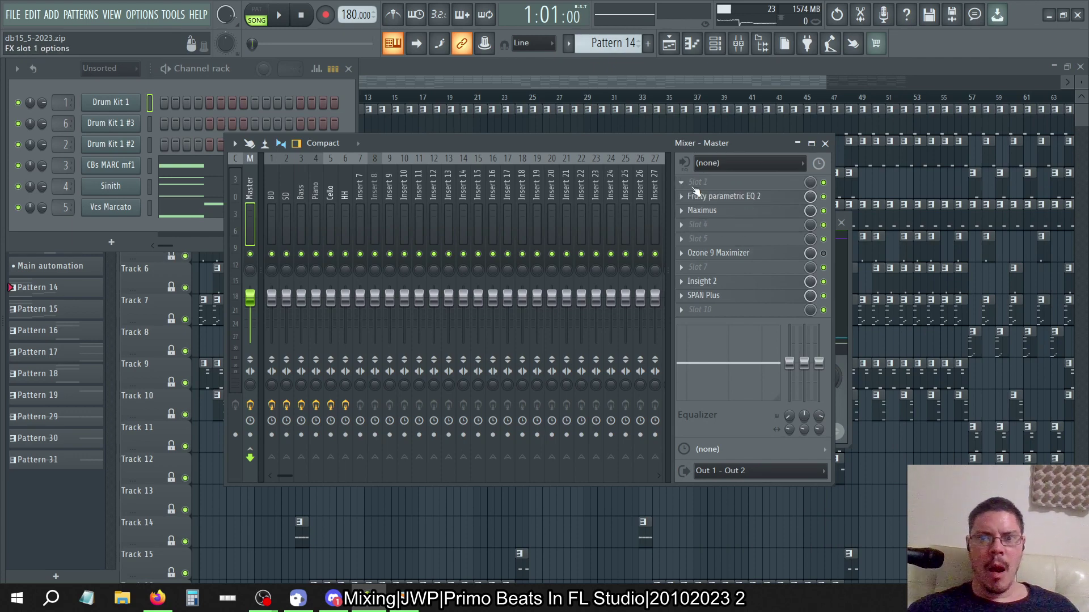
pyautogui.click(695, 185)
pyautogui.click(665, 142)
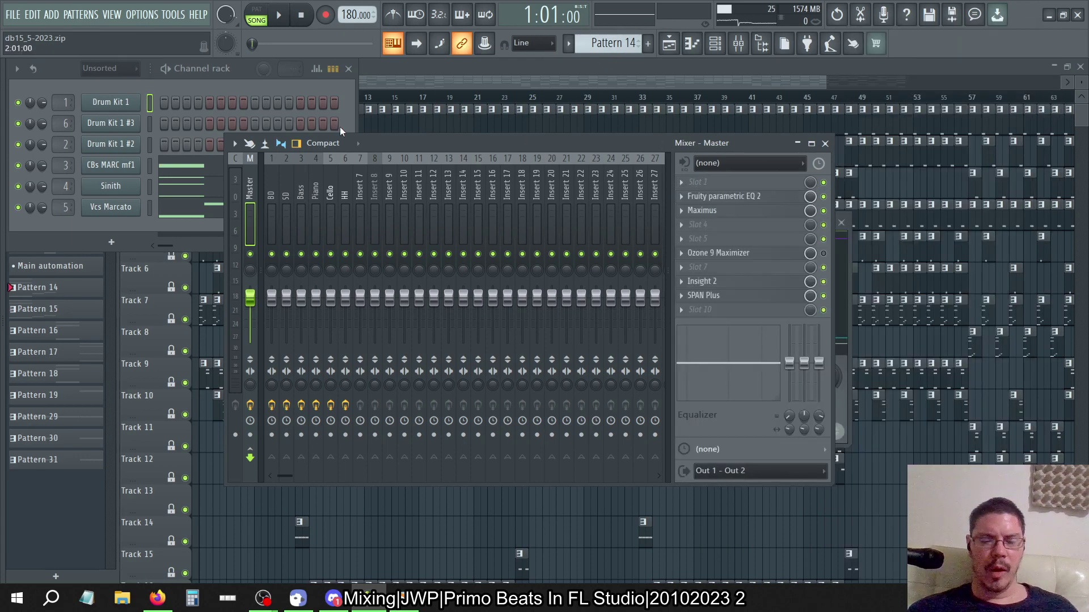
# Switch through the open windows, including Firefox and Discord, close Discord, and return to FL Studio.
pyautogui.moveTo(1, 136)
pyautogui.hotkey('alt', 'Tab')
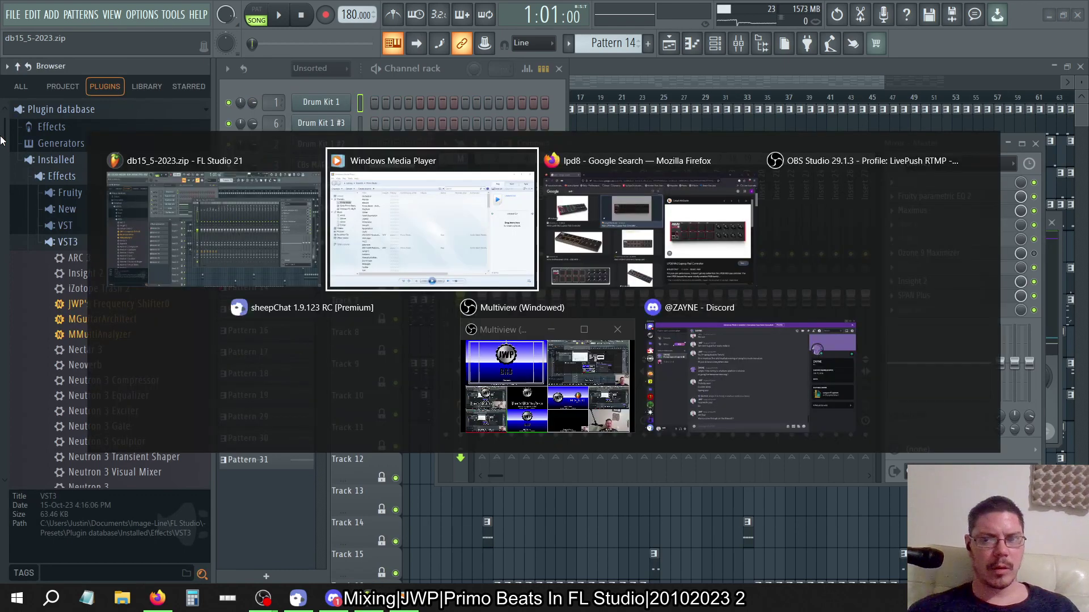
pyautogui.press('Tab')
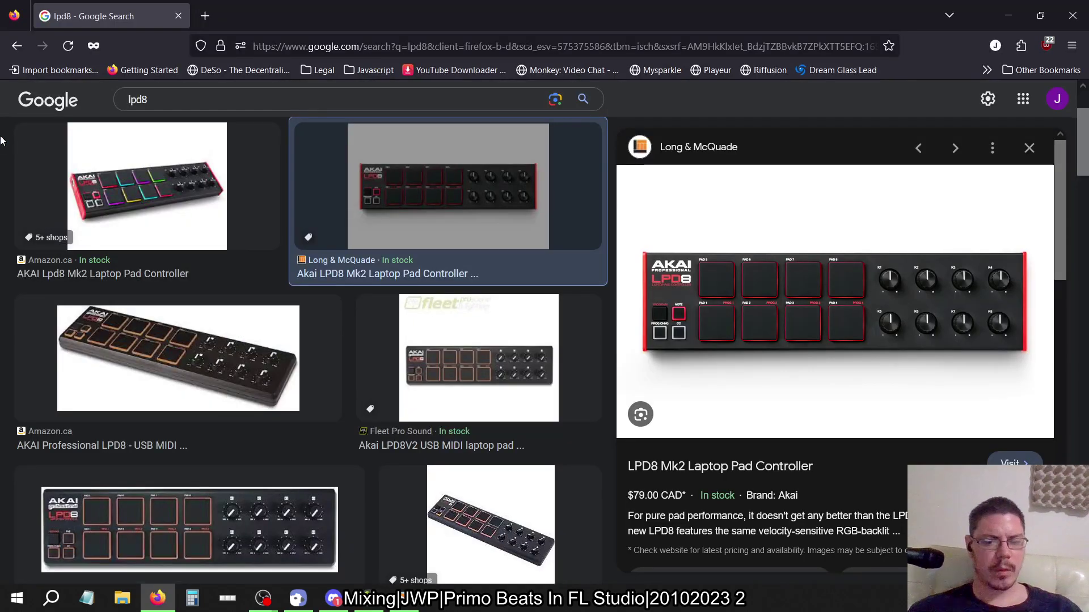
pyautogui.hotkey('alt', 'Tab')
pyautogui.hotkey('alt', 'Tab')
pyautogui.press('Tab')
pyautogui.press('Tab')
pyautogui.press('Tab')
pyautogui.press('Tab')
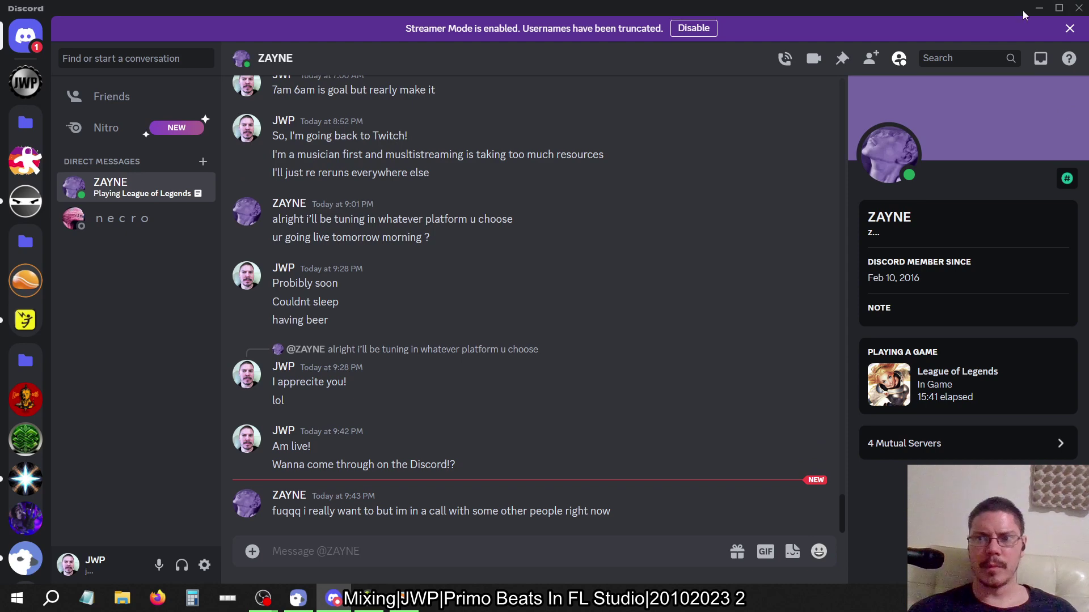
pyautogui.click(1079, 7)
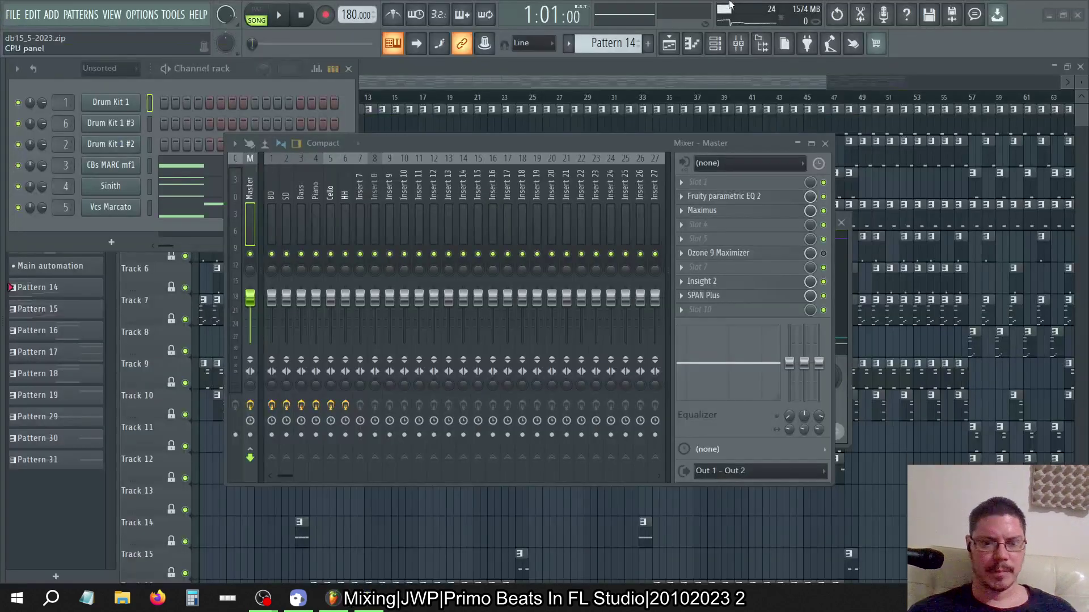
pyautogui.hotkey('alt', 'Tab')
pyautogui.hotkey('alt', 'Tab')
pyautogui.hotkey('alt', 'Tab')
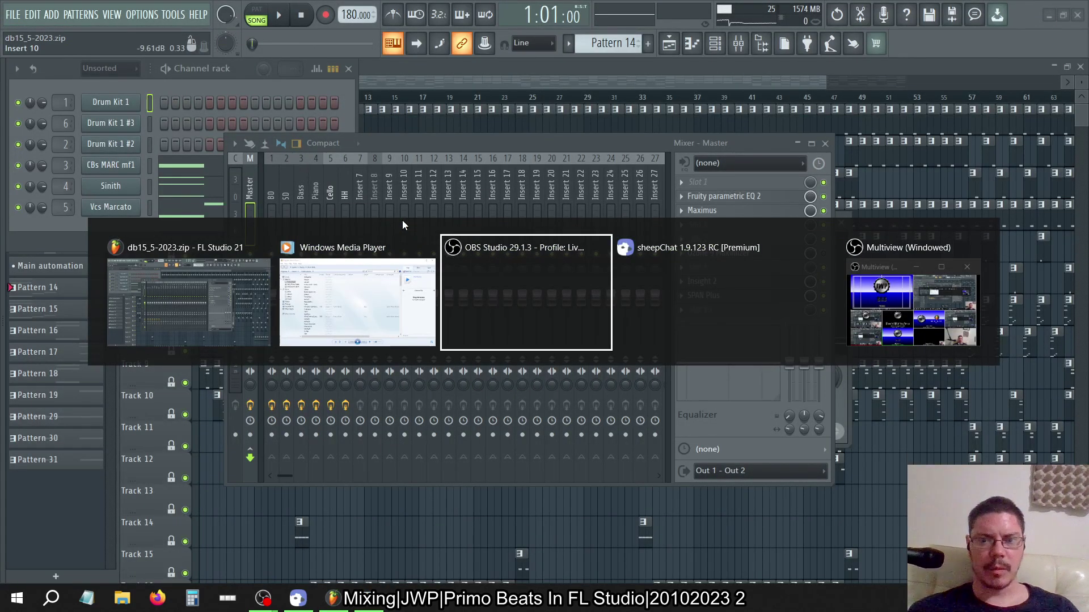
pyautogui.hotkey('alt', 'Tab')
pyautogui.hotkey('alt', 'Tab')
pyautogui.hotkey('alt', 'Tab')
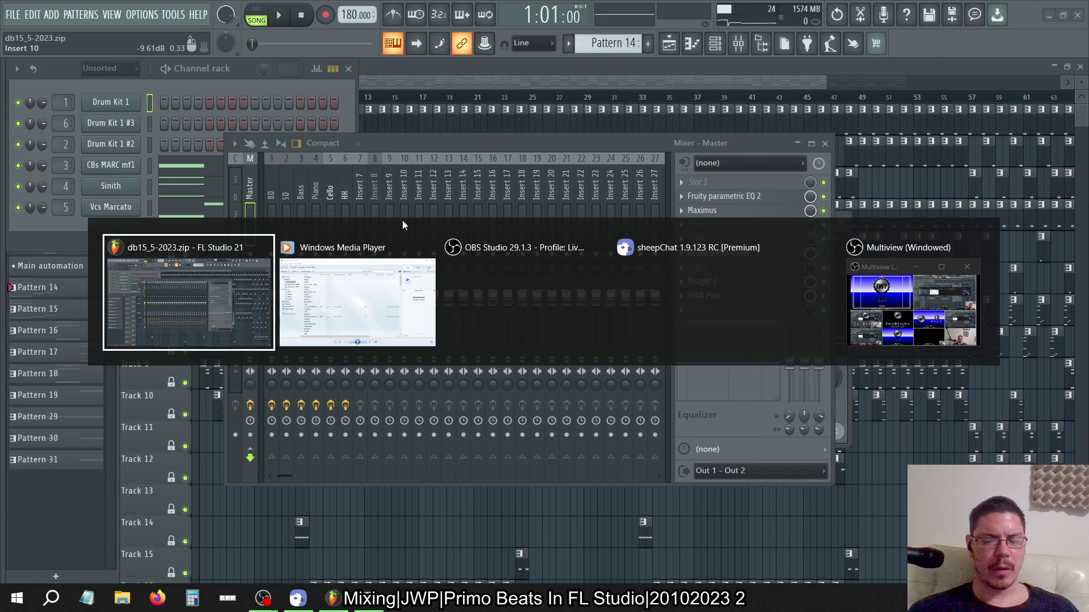
pyautogui.hotkey('alt', 'Tab')
pyautogui.hotkey('alt', 'Tab')
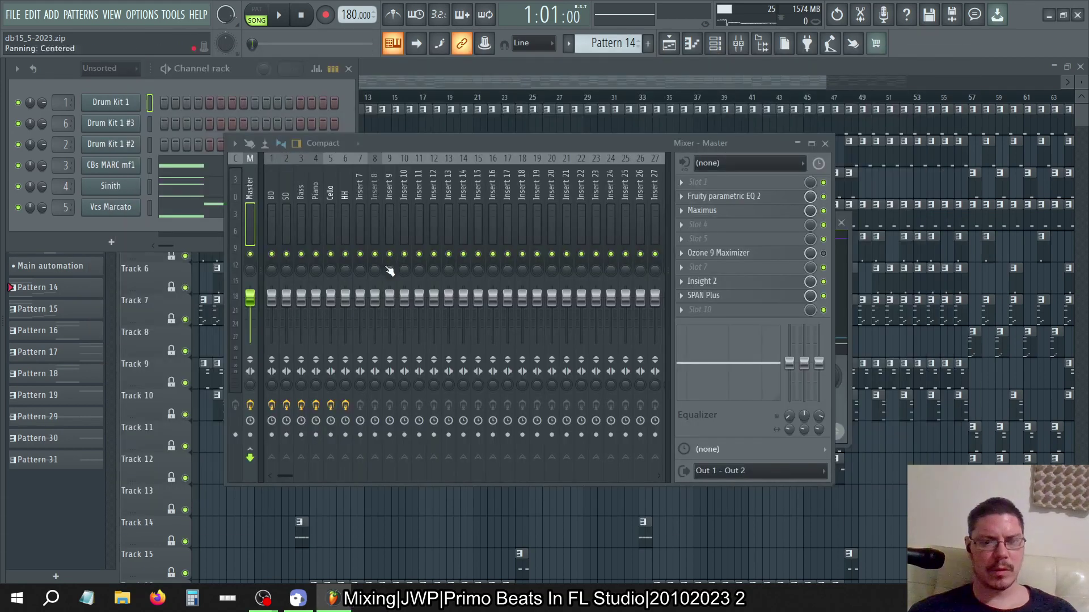
# Open File Explorer and browse the network share to HP Pavillion, Workflow, Project Data, Music Production.
pyautogui.click(123, 599)
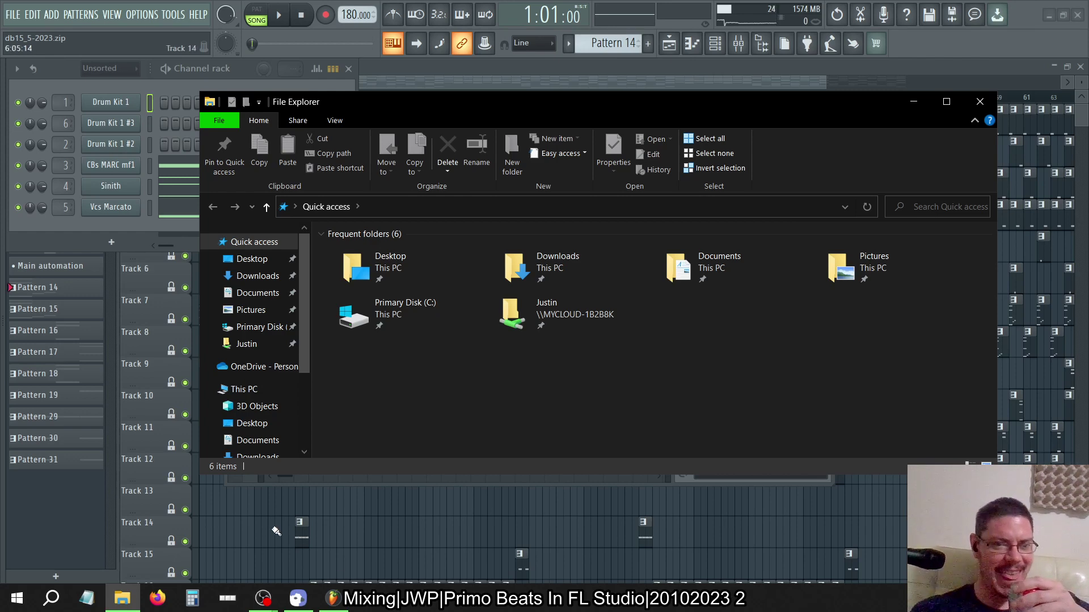
pyautogui.doubleClick(573, 297)
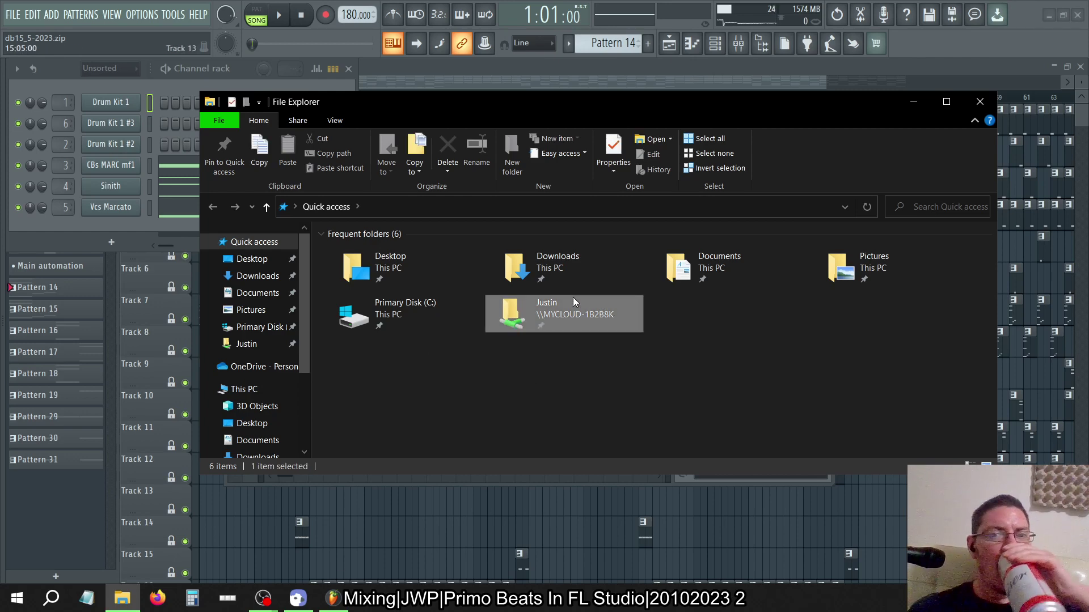
pyautogui.doubleClick(444, 252)
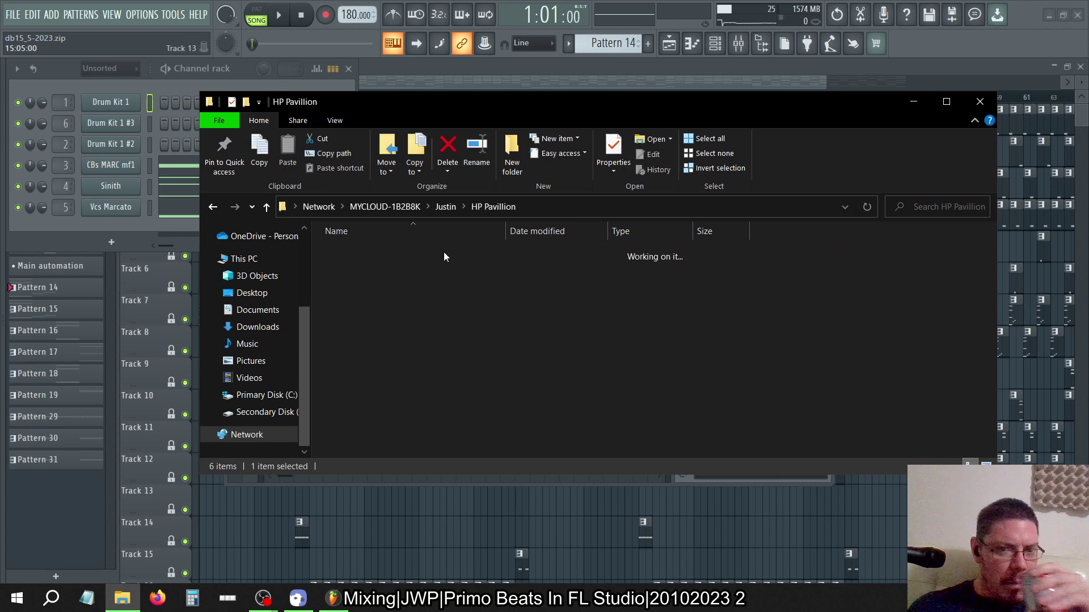
pyautogui.doubleClick(443, 252)
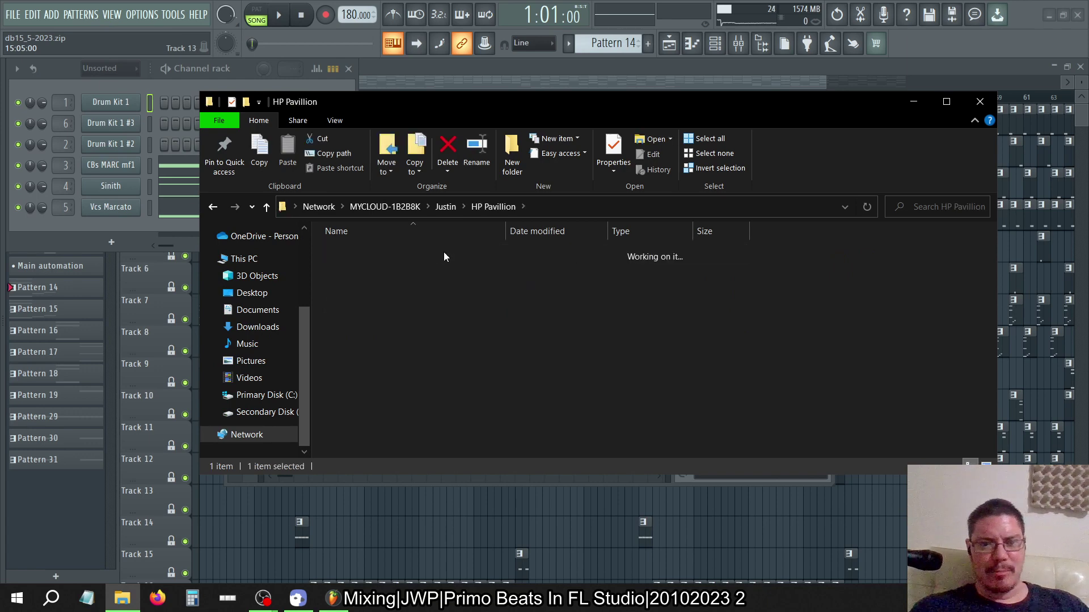
pyautogui.doubleClick(406, 282)
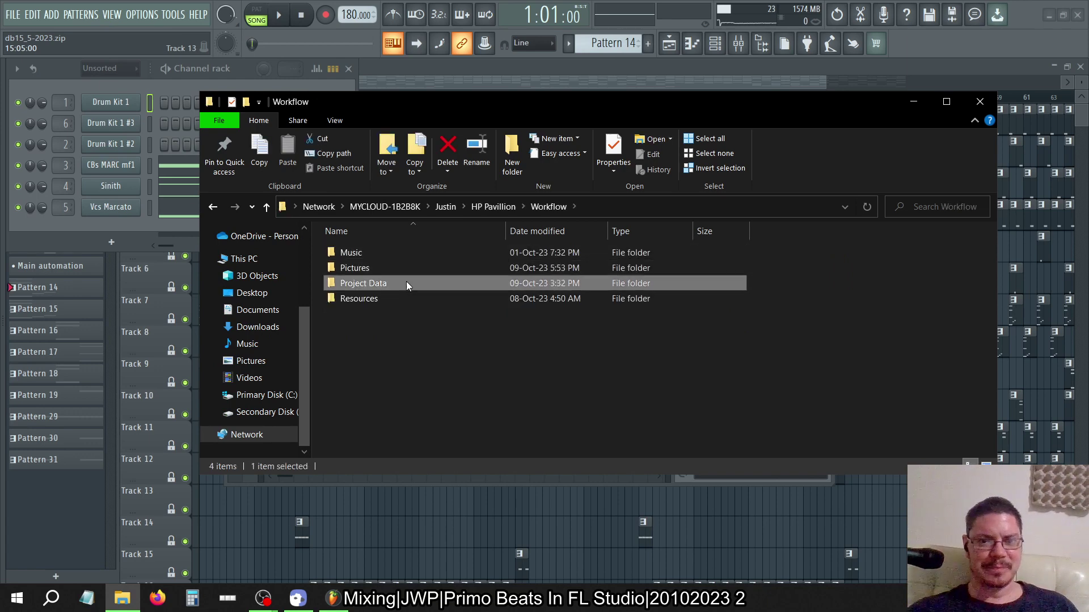
pyautogui.doubleClick(406, 282)
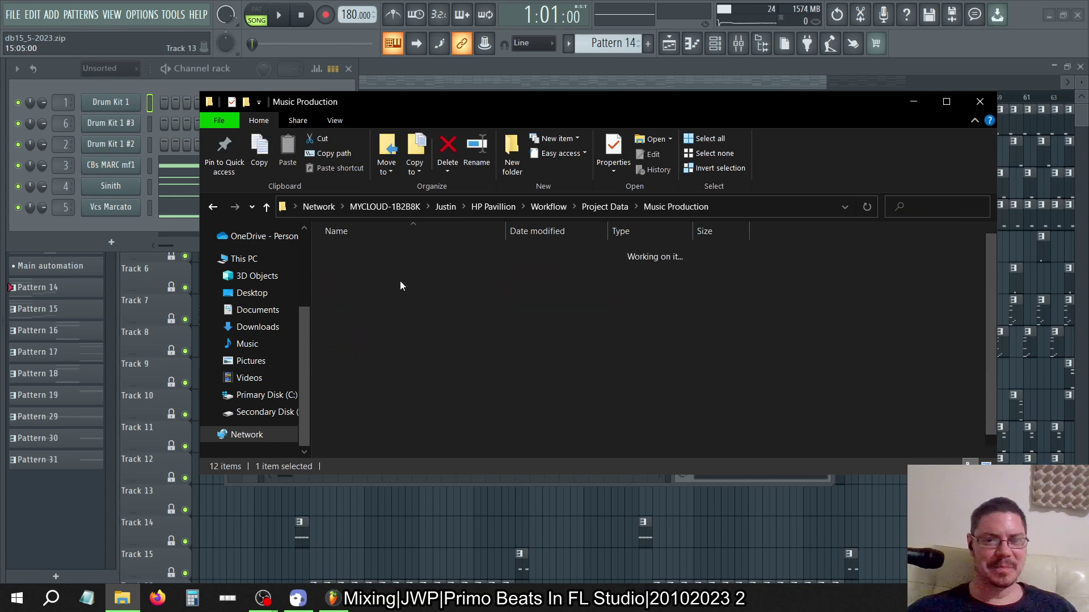
# Browse to Presets Data, Fl Studio, Patcher, select iZotopeTools.fst, and move the File Explorer window aside.
pyautogui.doubleClick(386, 344)
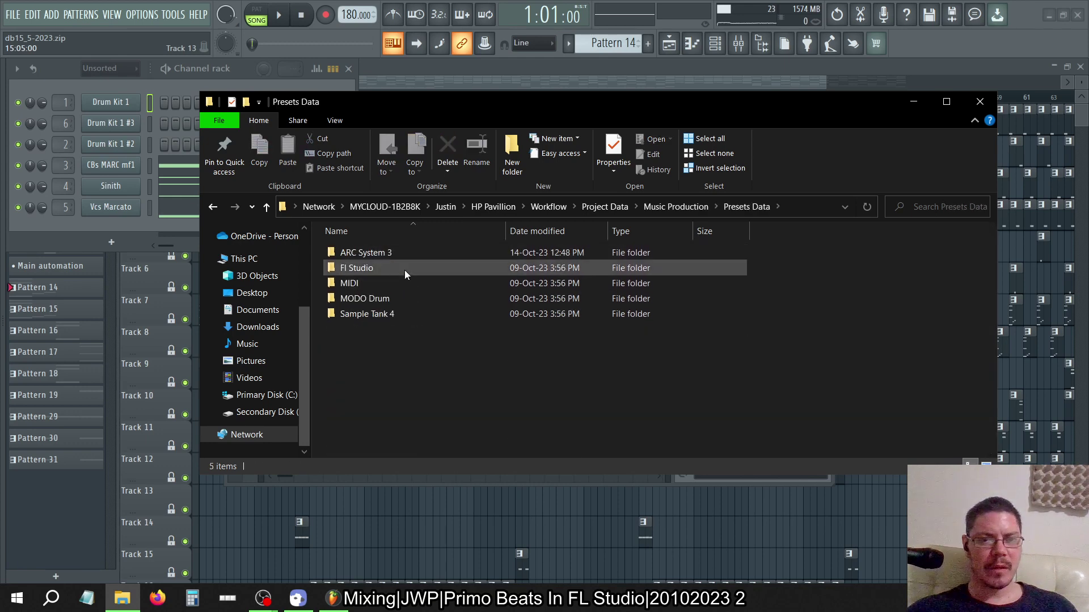
pyautogui.doubleClick(403, 268)
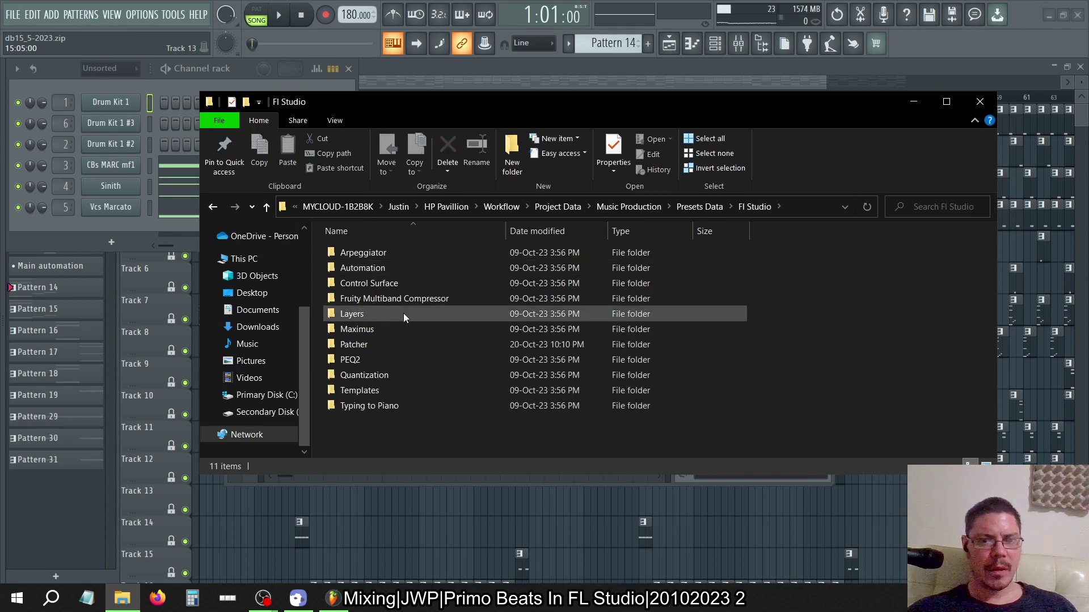
pyautogui.doubleClick(392, 345)
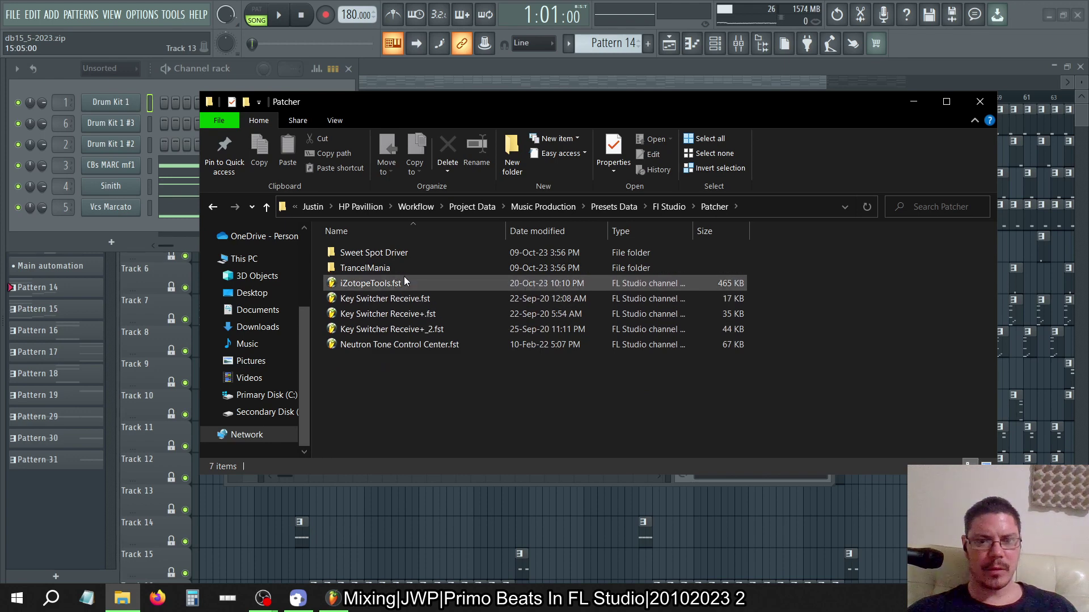
pyautogui.click(399, 281)
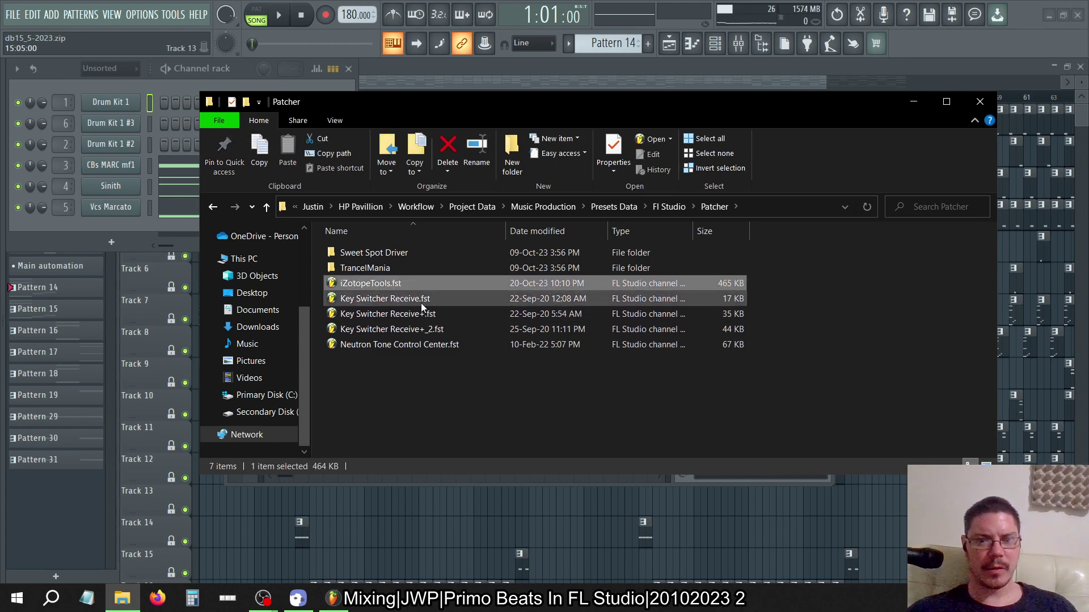
pyautogui.moveTo(478, 108); pyautogui.dragTo(696, 119)
pyautogui.click(955, 219)
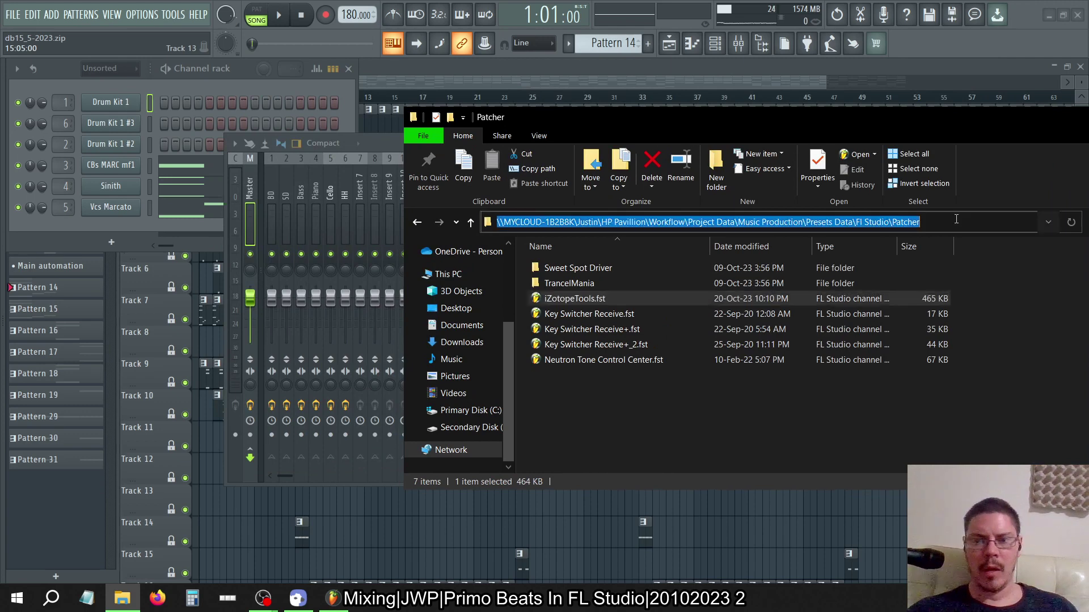
# Return to FL Studio and load Pitch Shifter into slot 1 of the Master track.
pyautogui.click(390, 178)
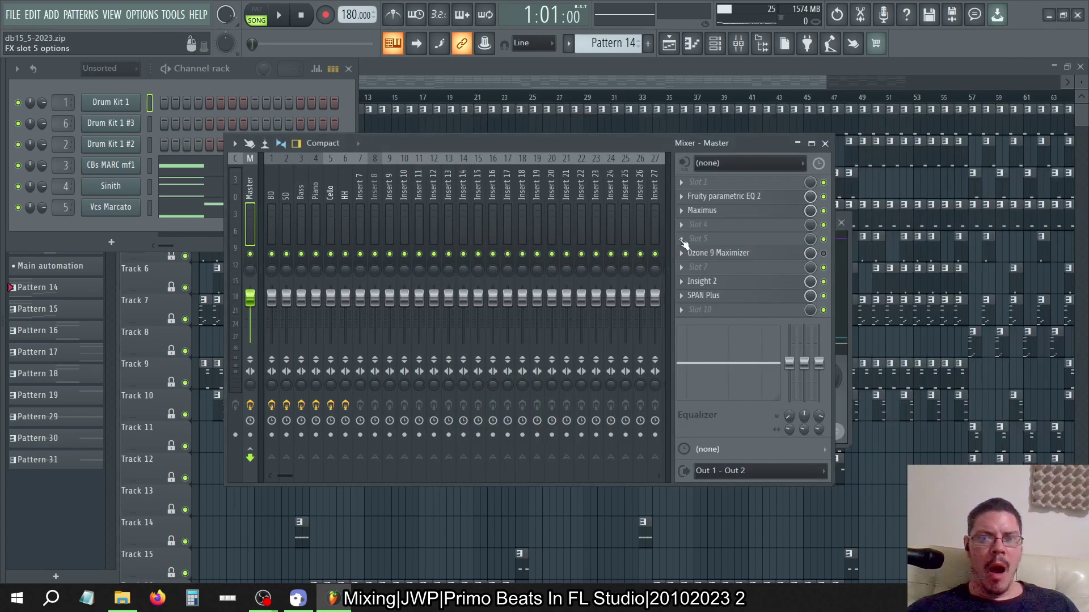
pyautogui.click(698, 182)
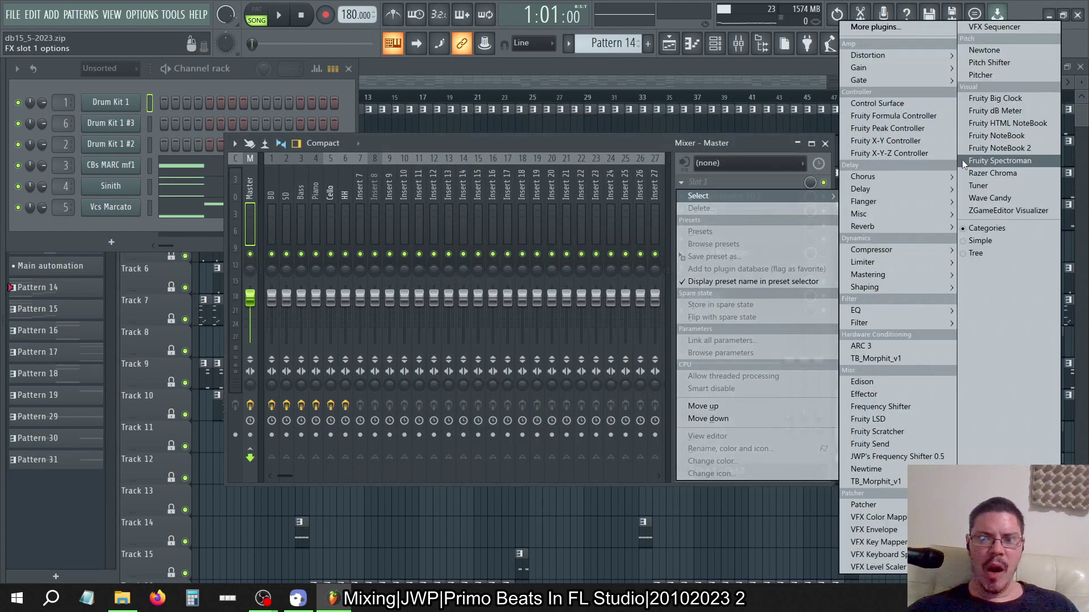
pyautogui.click(989, 63)
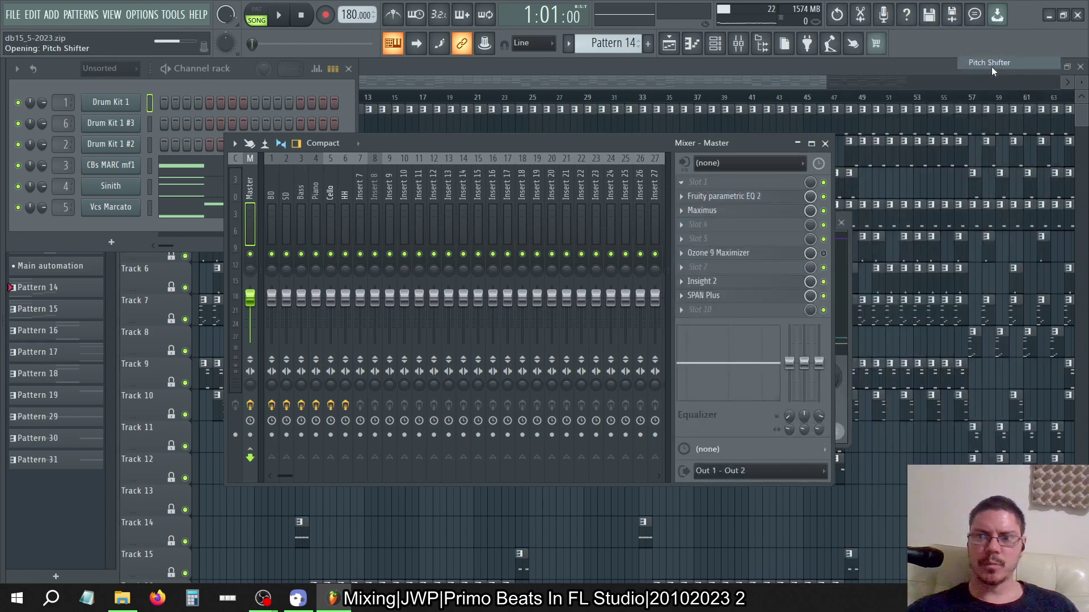
# Replace Pitch Shifter in the Master track's slot 1 with Patcher and move the Patcher window up over the mixer.
pyautogui.click(709, 182)
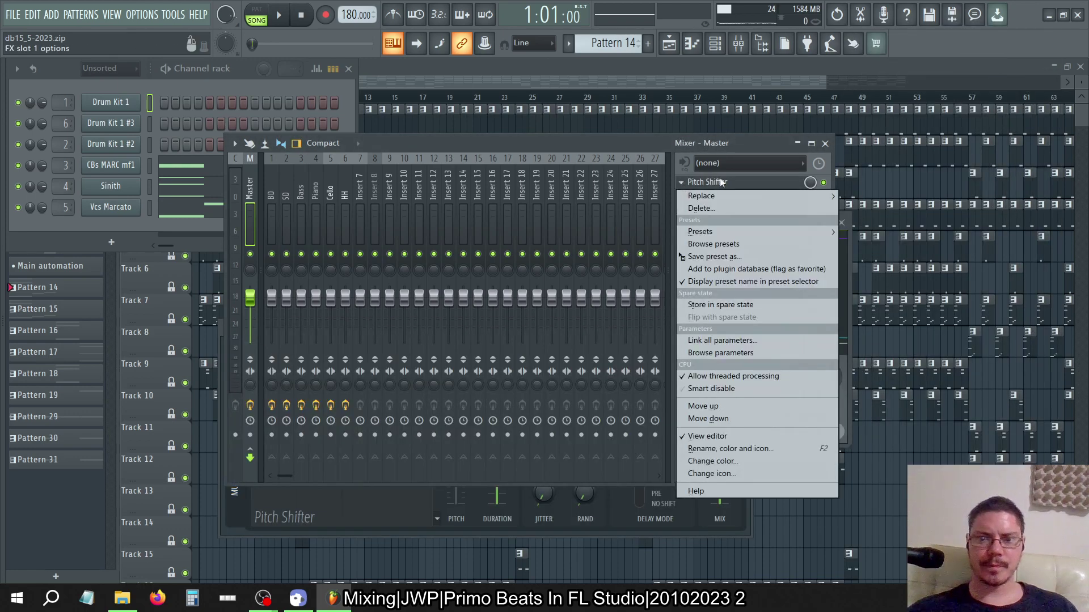
pyautogui.moveTo(737, 194)
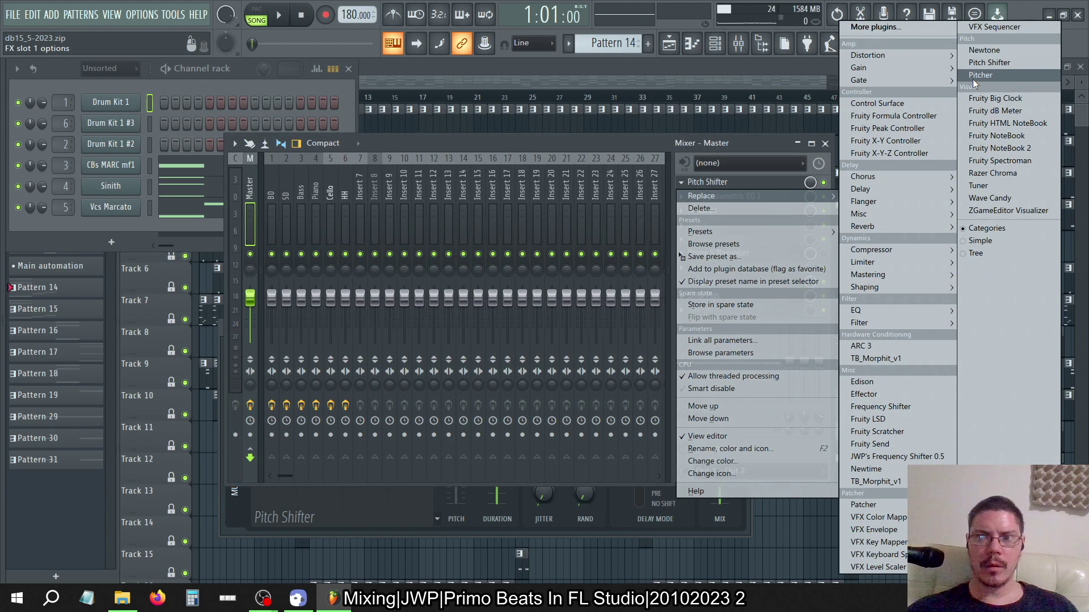
pyautogui.moveTo(948, 278)
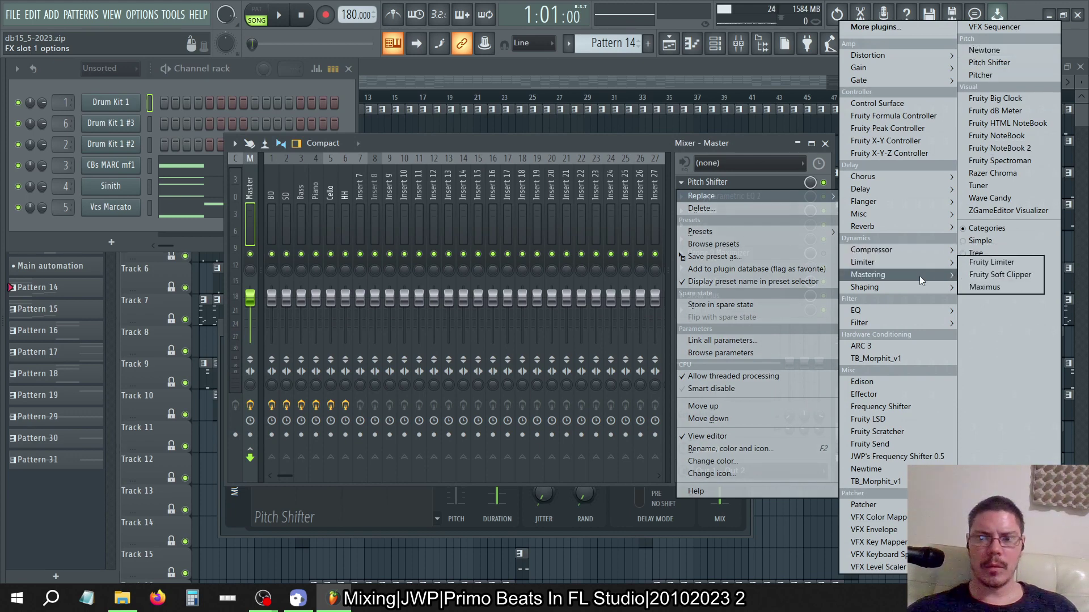
pyautogui.moveTo(909, 286)
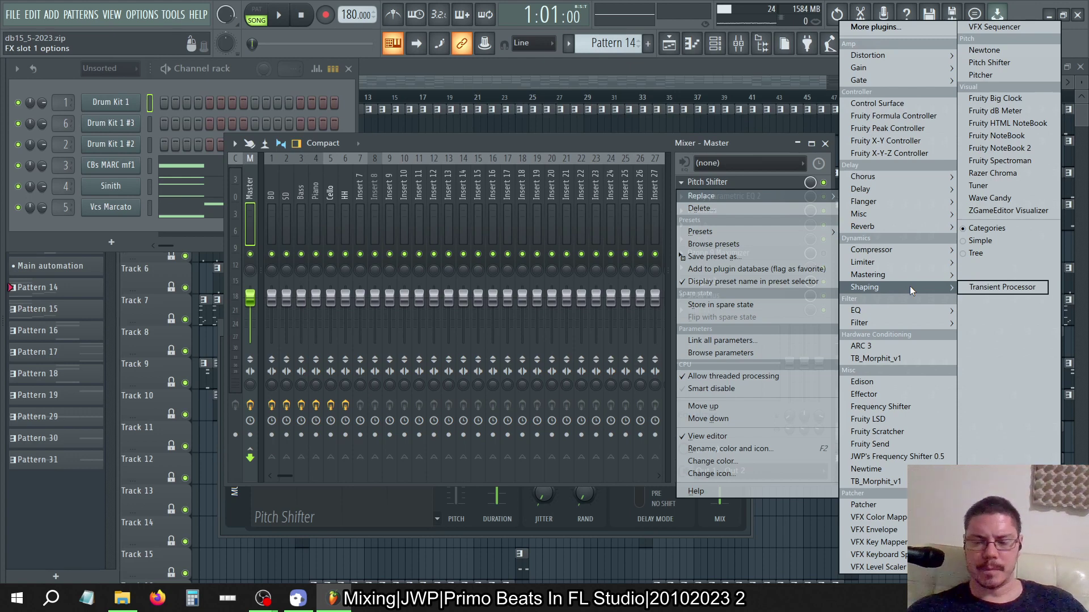
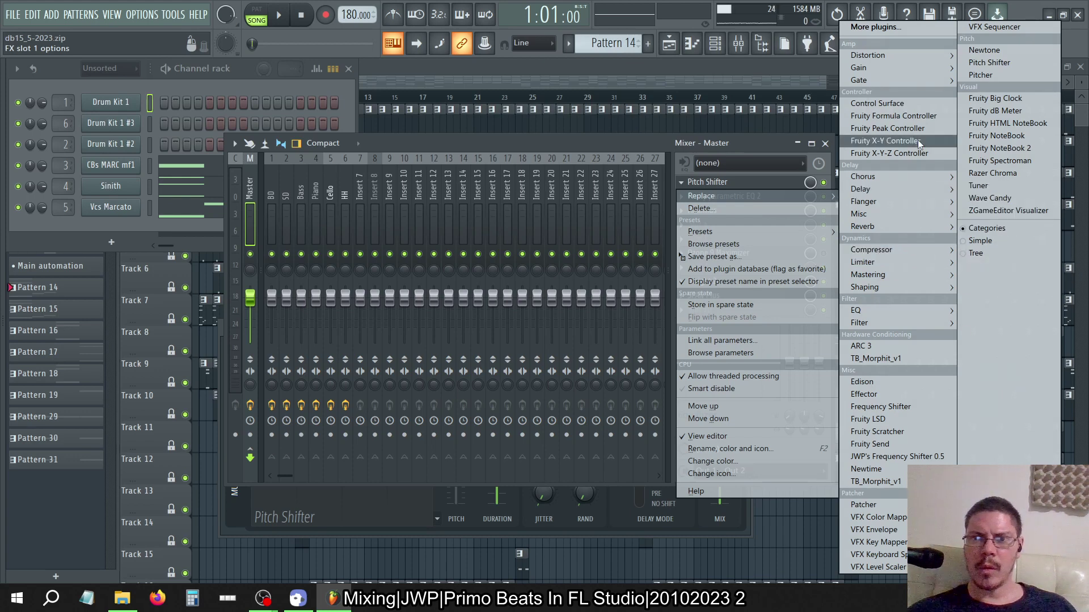
pyautogui.moveTo(919, 76)
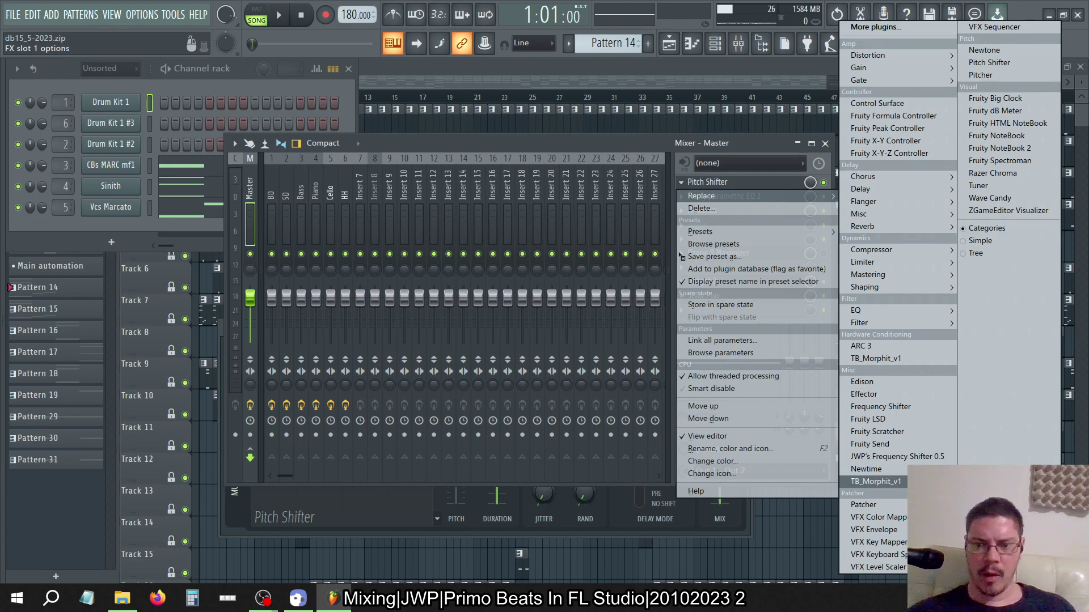
pyautogui.click(897, 503)
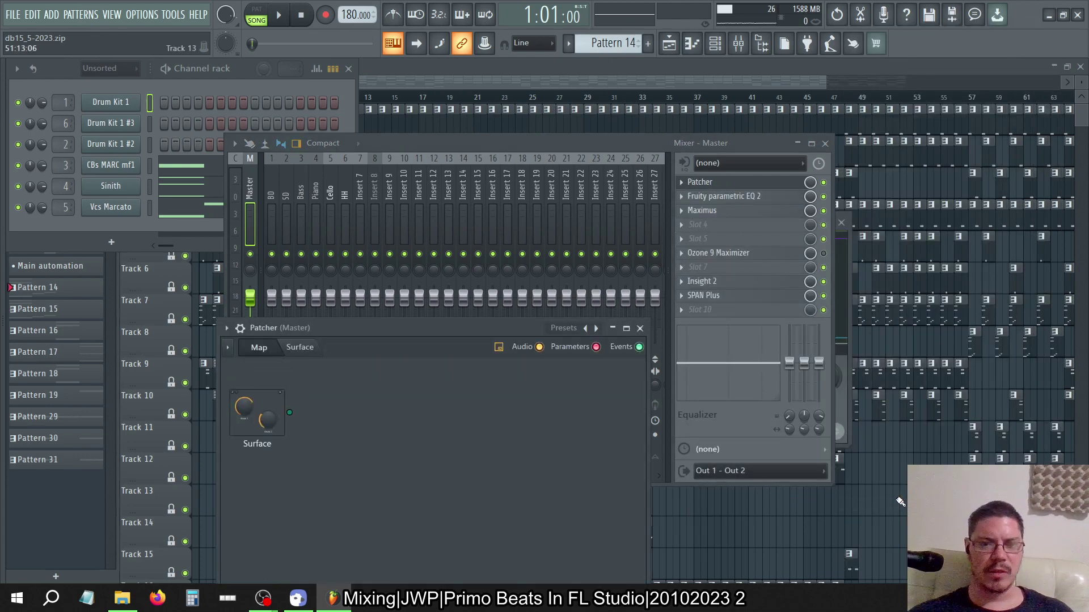
pyautogui.moveTo(495, 326); pyautogui.dragTo(539, 174)
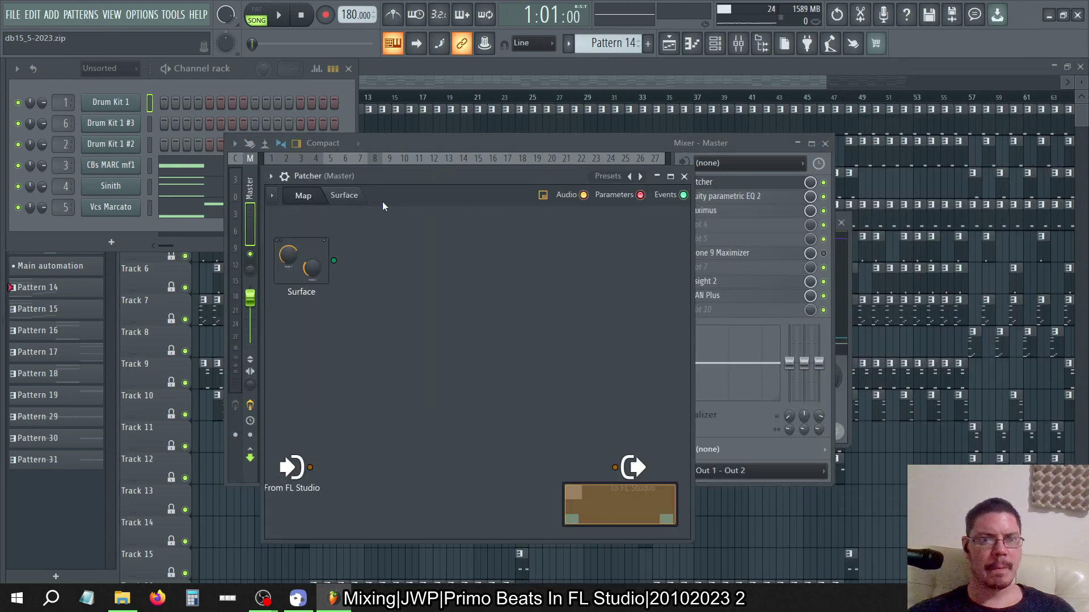
# Examine Patcher's plugin and preset options and show and hide its detailed settings.
pyautogui.click(271, 176)
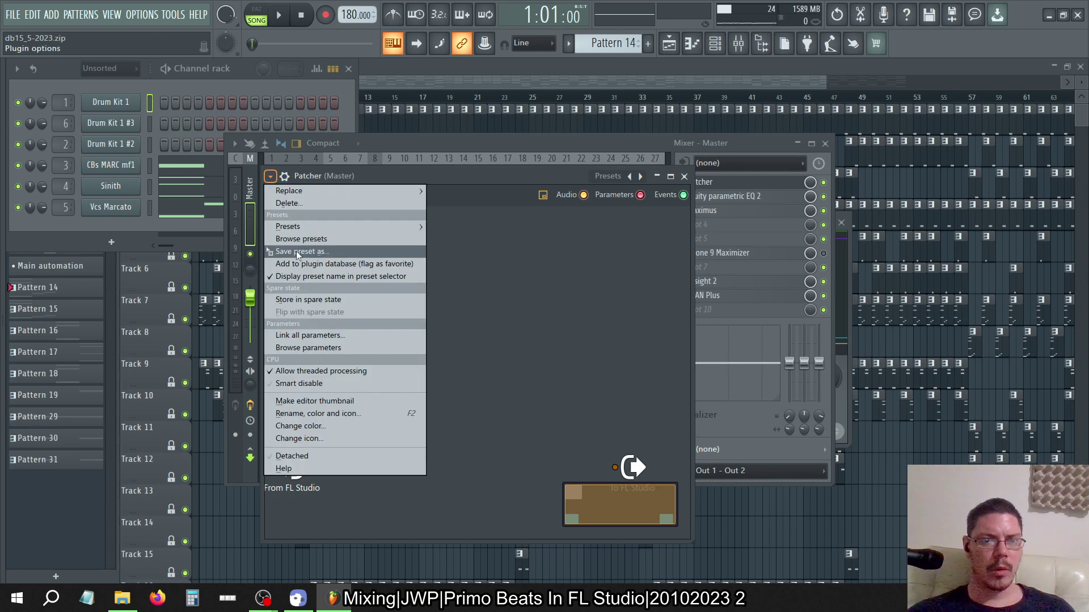
pyautogui.moveTo(295, 230)
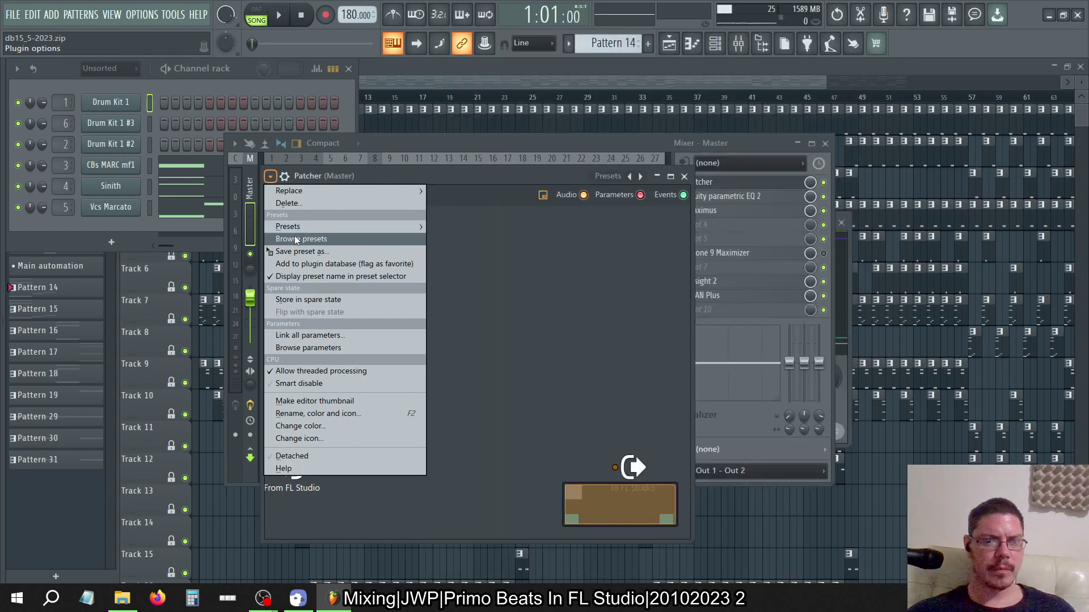
pyautogui.click(503, 247)
pyautogui.click(288, 178)
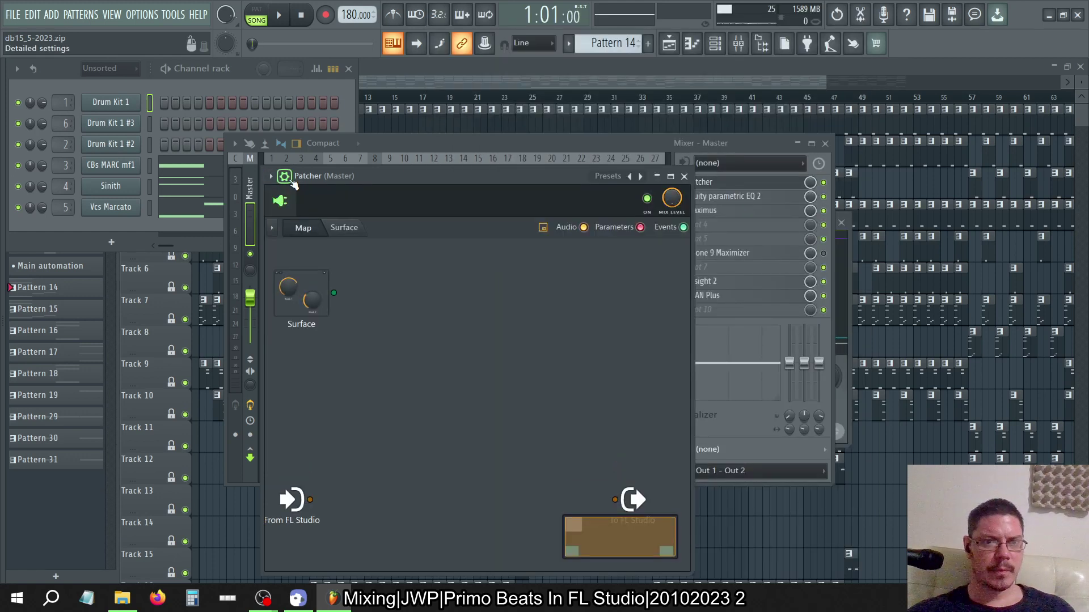
pyautogui.click(288, 178)
pyautogui.click(288, 178)
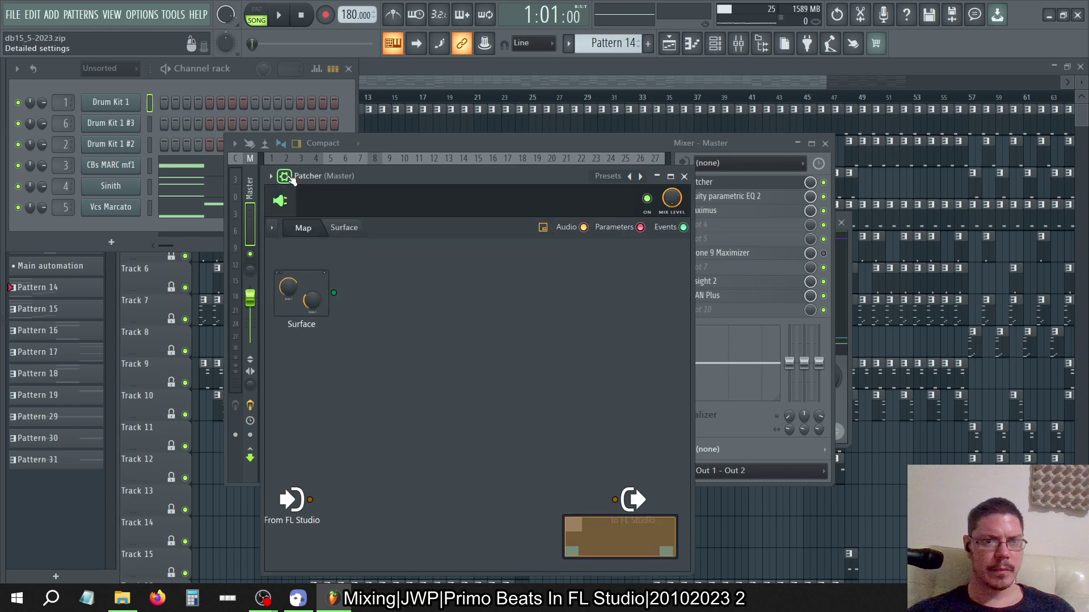
pyautogui.click(287, 179)
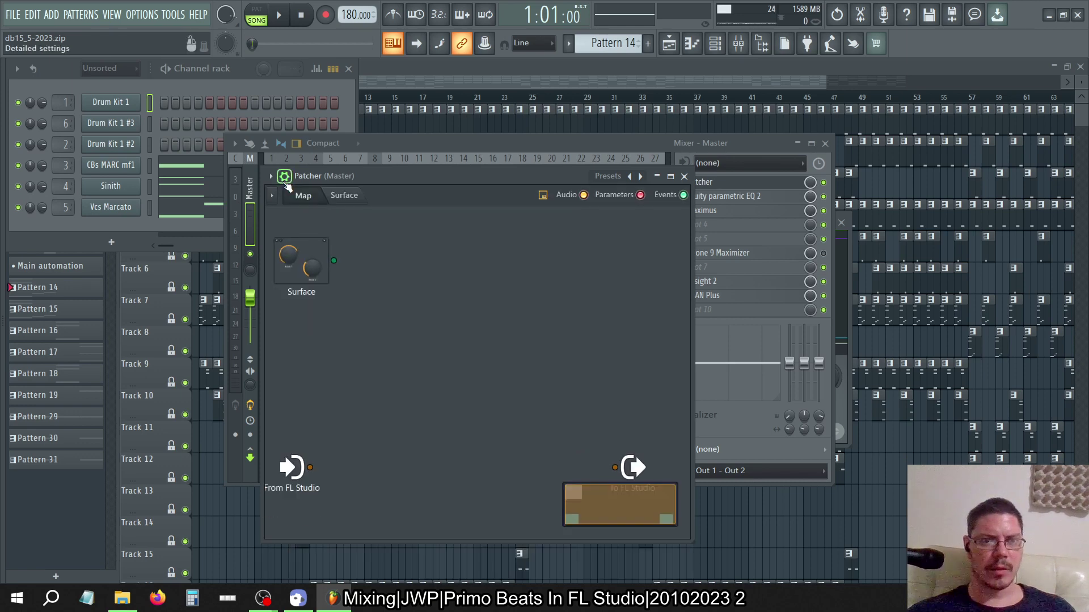
pyautogui.click(272, 178)
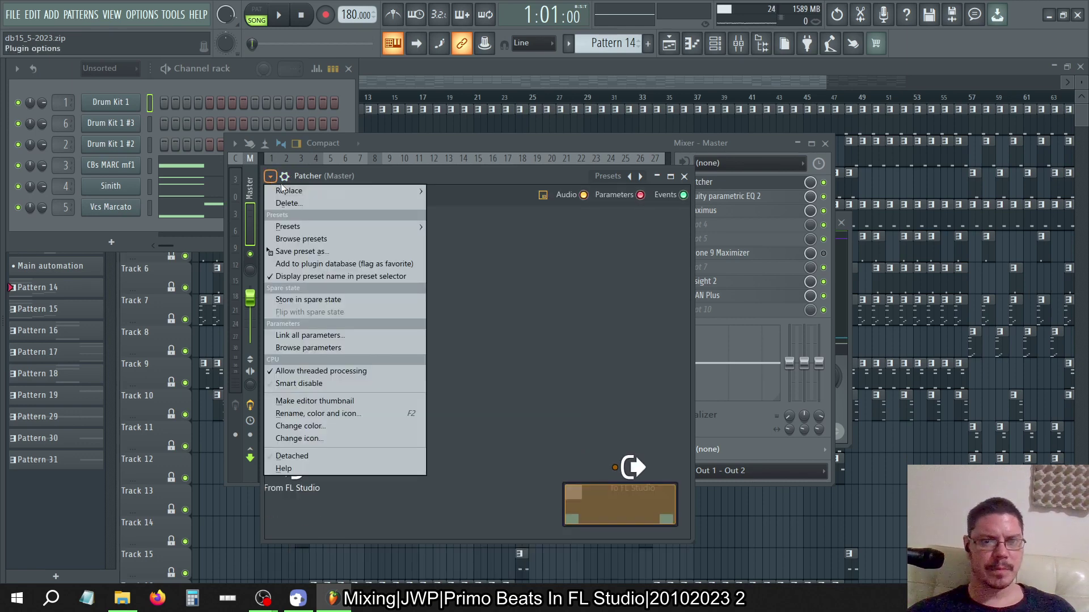
pyautogui.click(350, 180)
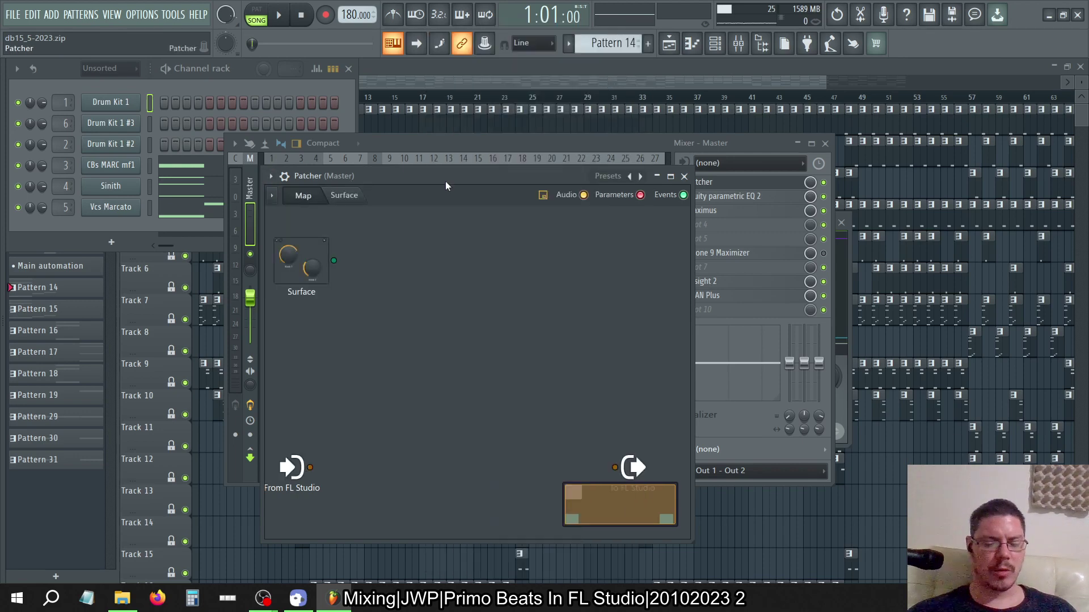
# Switch to File Explorer, add iZotopeTools.fst to the Master's Patcher map, and reopen the Patcher editor.
pyautogui.hotkey('alt', 'Tab')
pyautogui.press('super+Right')
pyautogui.press('super+Right')
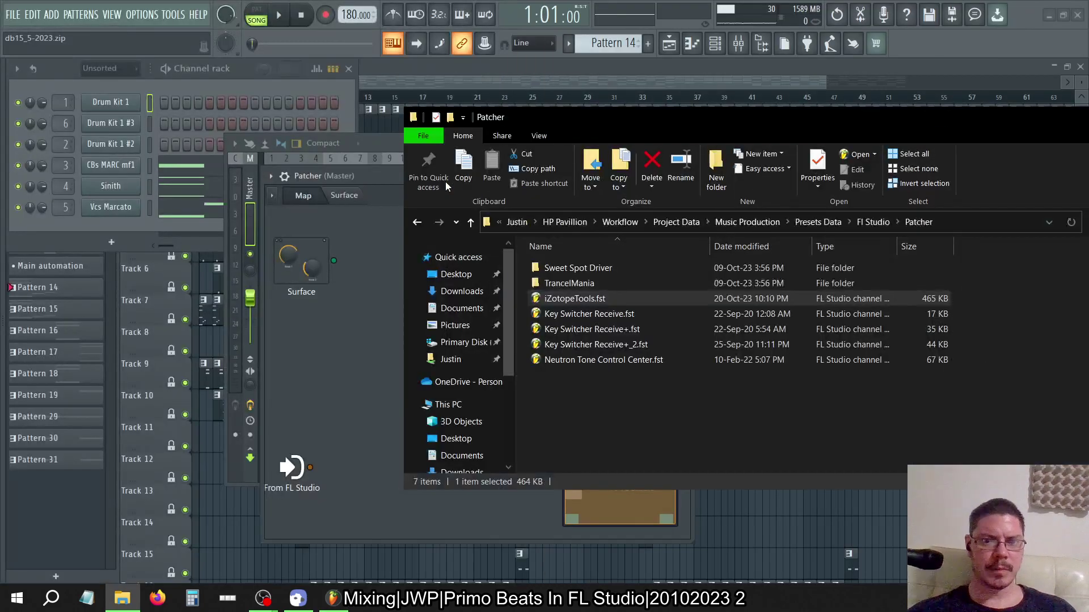
pyautogui.moveTo(583, 299); pyautogui.dragTo(380, 329)
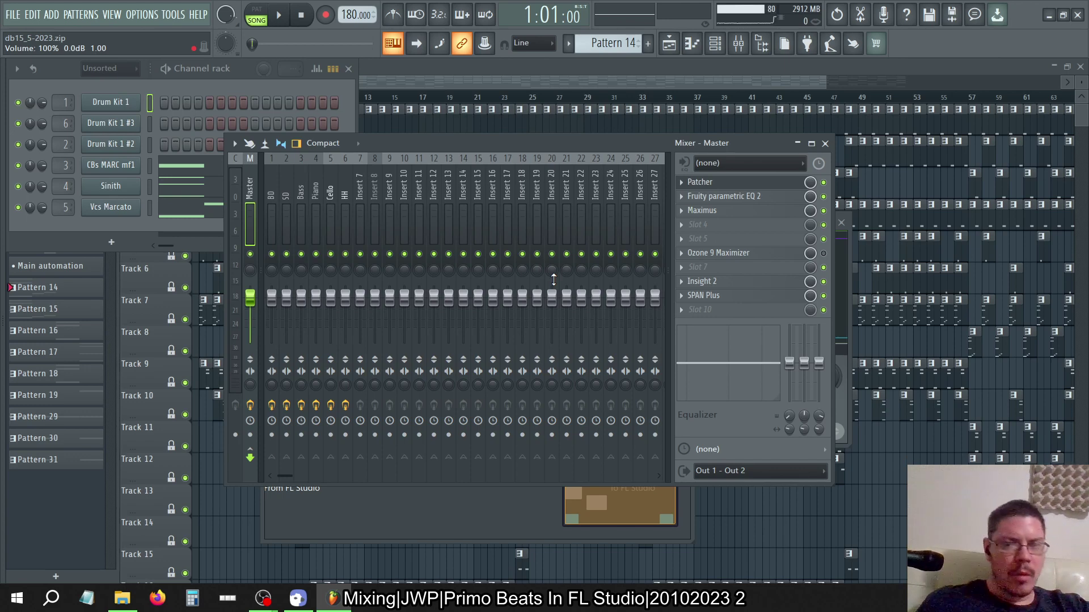
pyautogui.click(733, 183)
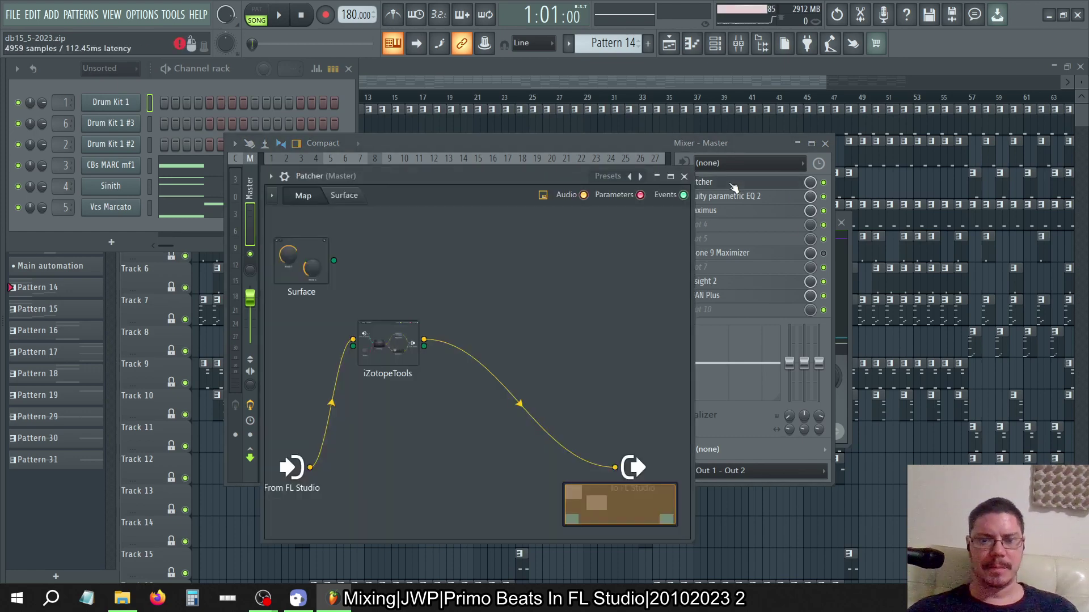
# Examine the Surface controls and Map routing of the nested iZotopeTools module, closing its editor each time.
pyautogui.doubleClick(390, 366)
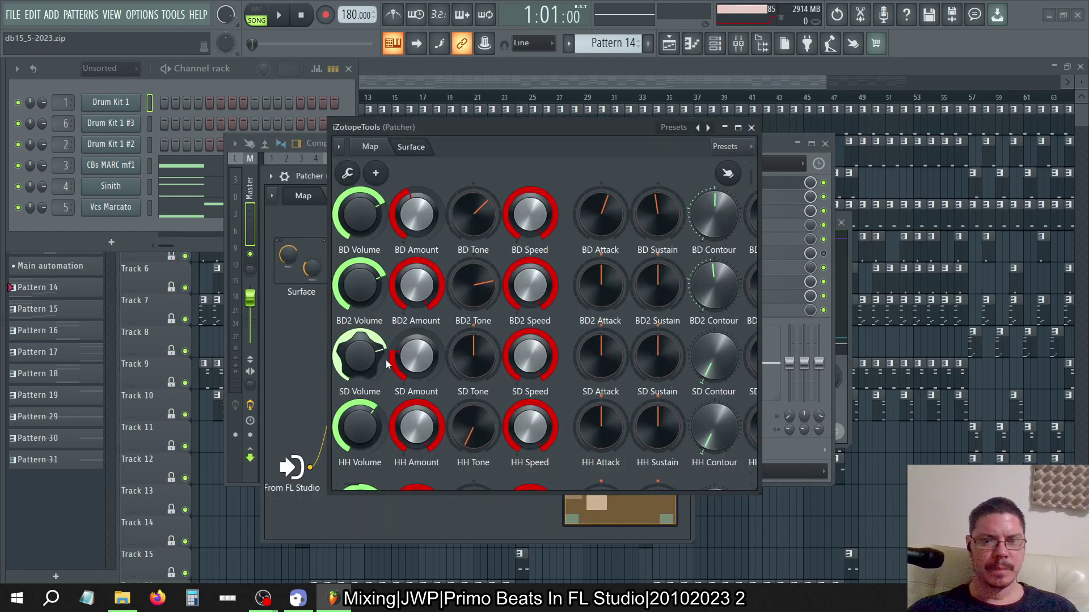
pyautogui.click(752, 127)
pyautogui.click(346, 195)
pyautogui.click(305, 199)
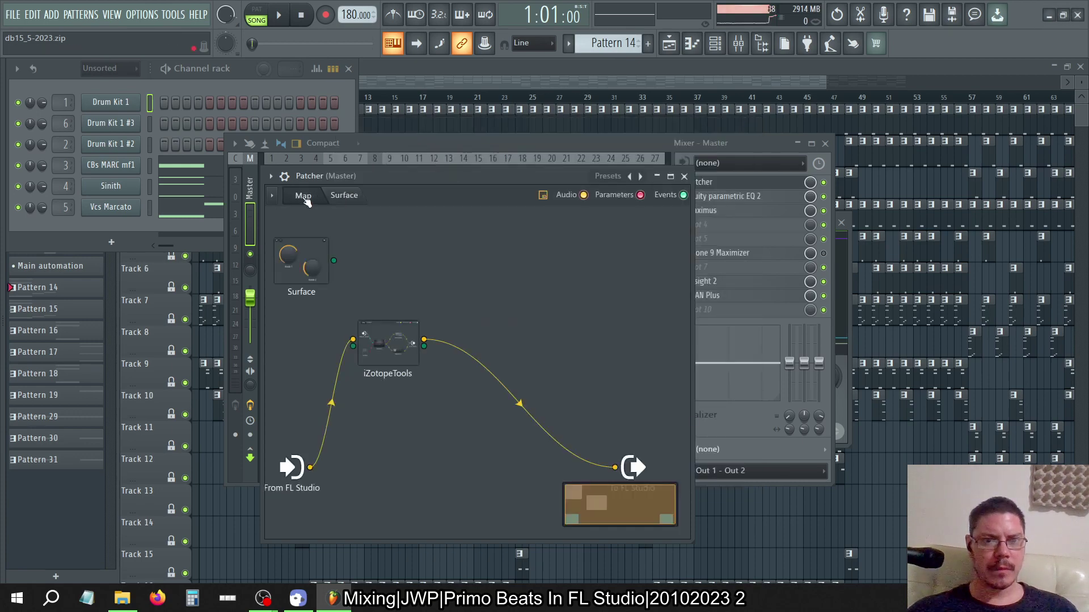
pyautogui.doubleClick(389, 343)
pyautogui.click(373, 147)
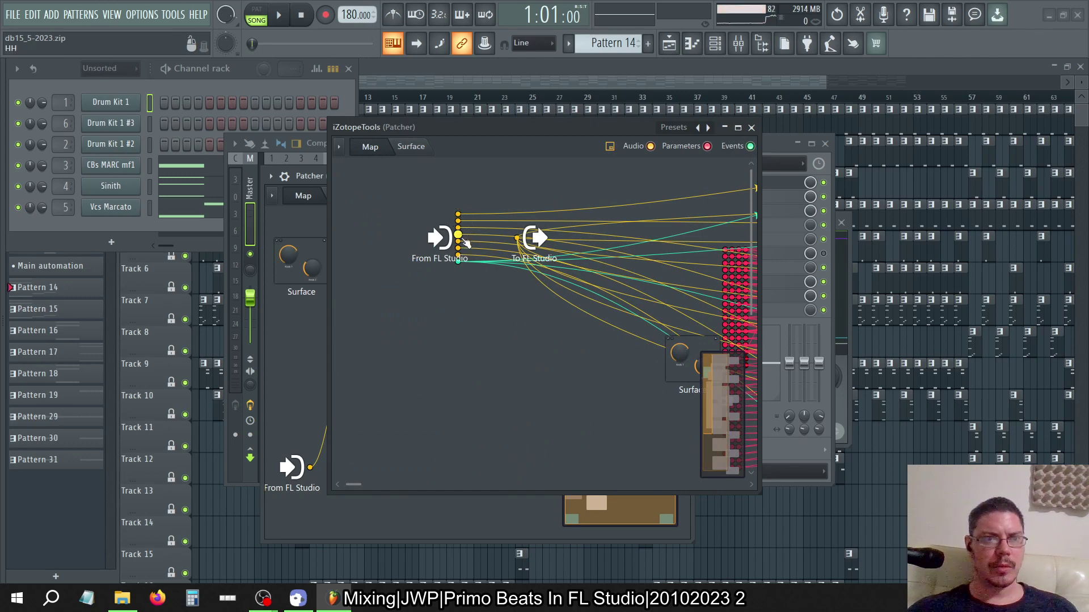
pyautogui.click(752, 128)
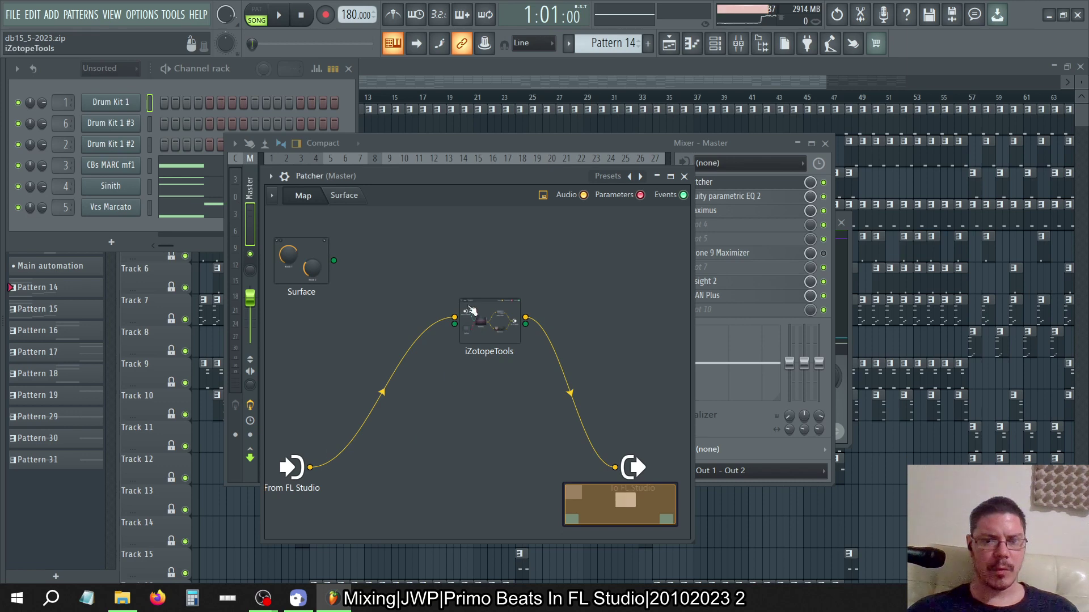
# Activate all audio outputs on the From FL Studio node in the nested iZotopeTools map and close its editor.
pyautogui.doubleClick(478, 332)
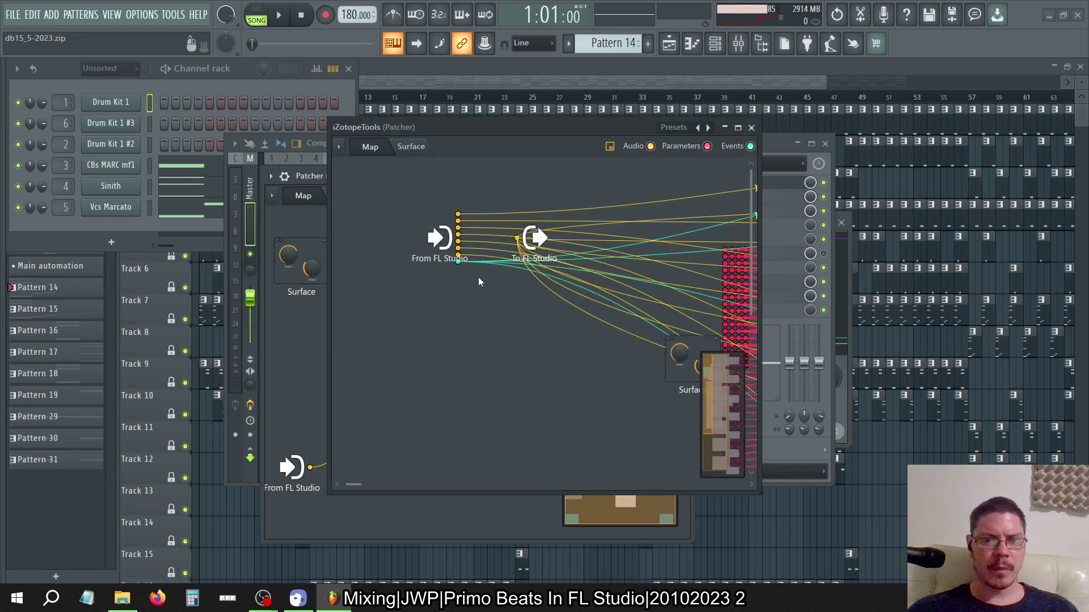
pyautogui.rightClick(444, 241)
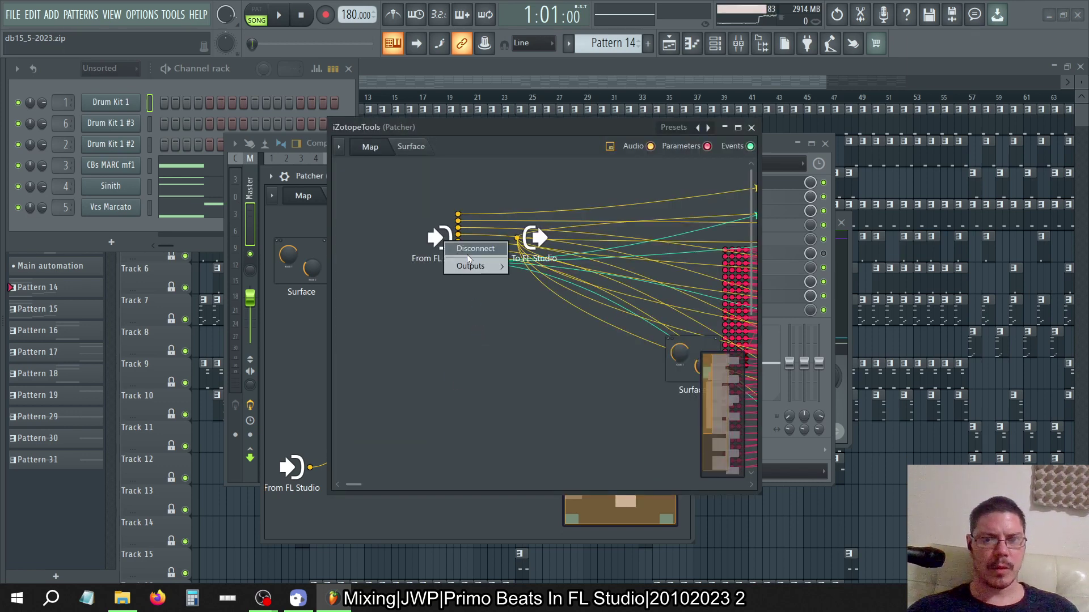
pyautogui.moveTo(469, 267)
pyautogui.moveTo(542, 271)
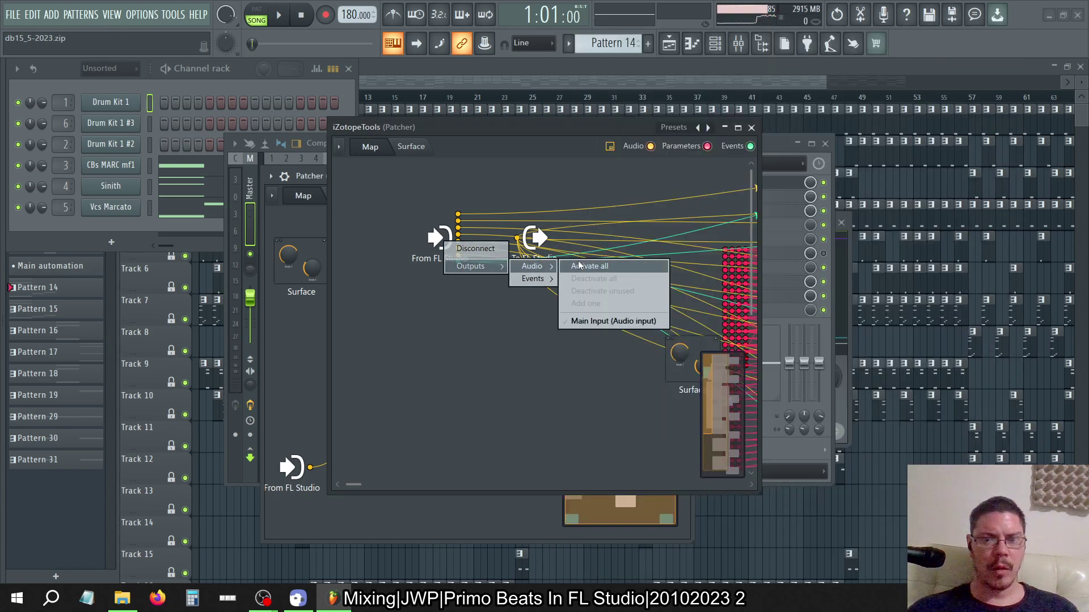
pyautogui.click(579, 266)
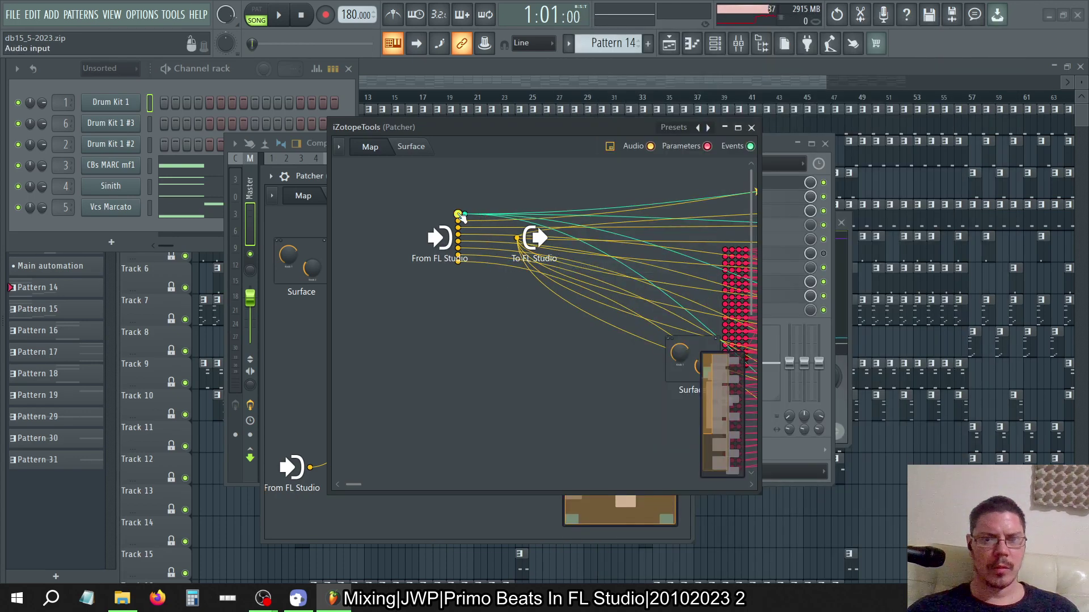
pyautogui.click(752, 129)
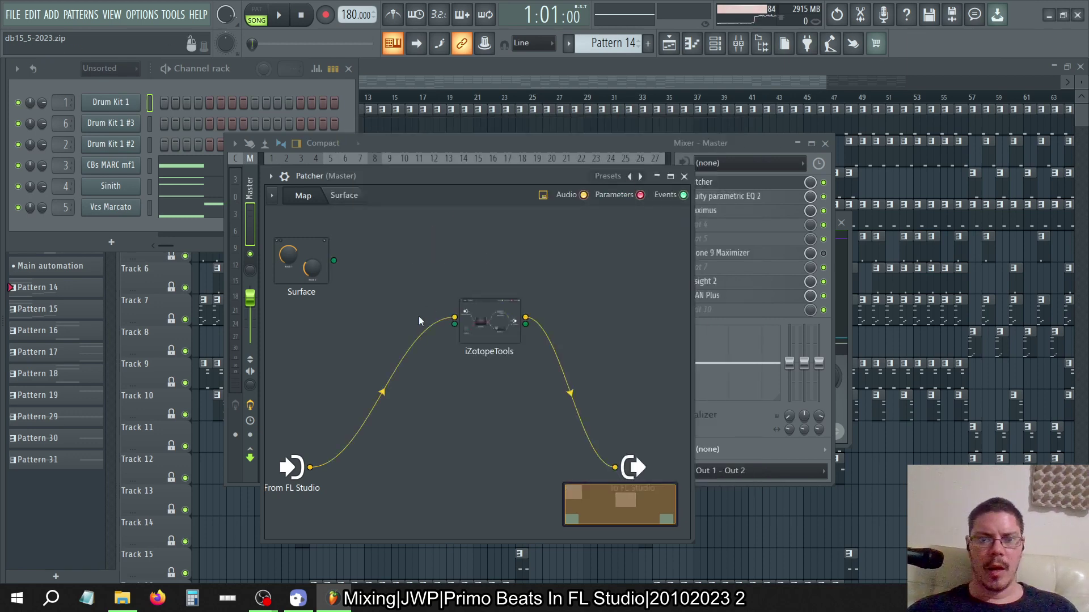
# Examine the audio, events and parameters input options of the iZotopeTools module and close the Master's Patcher editor.
pyautogui.rightClick(507, 327)
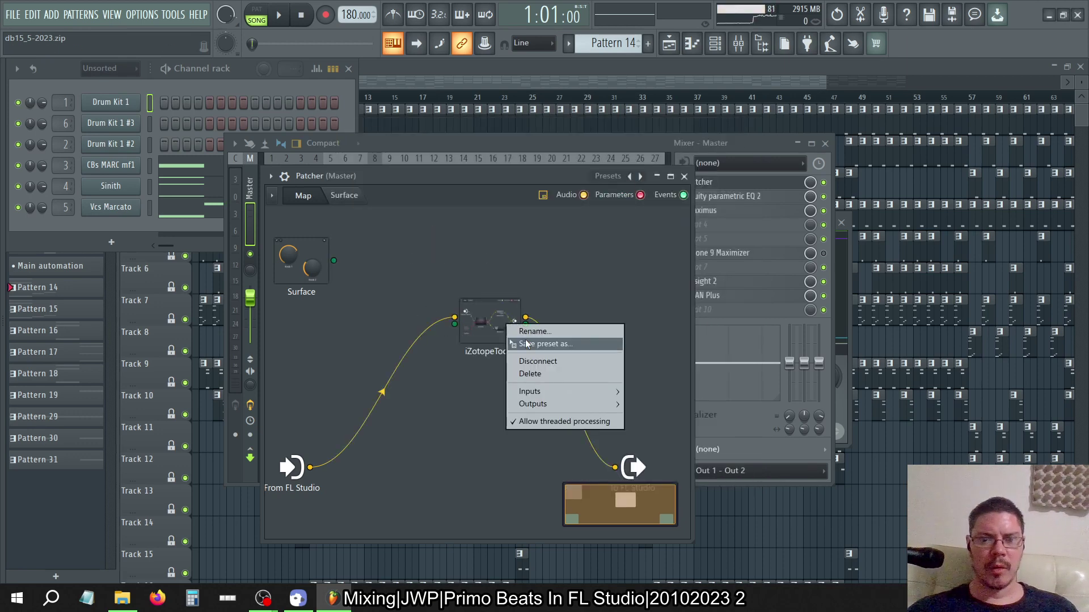
pyautogui.moveTo(526, 391)
pyautogui.moveTo(638, 394)
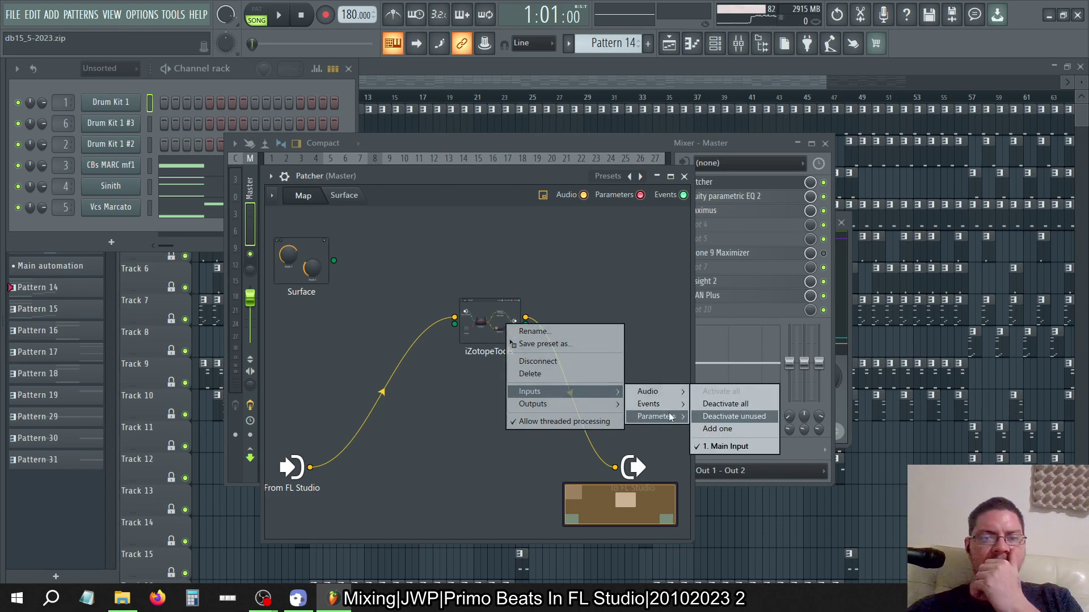
pyautogui.moveTo(668, 413)
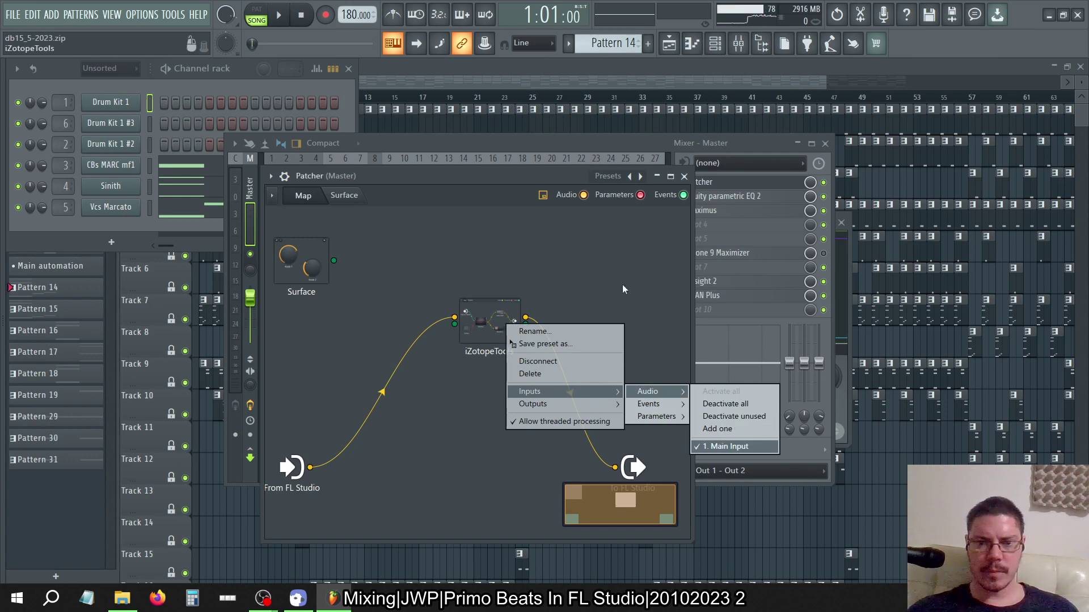
pyautogui.click(498, 243)
pyautogui.click(685, 177)
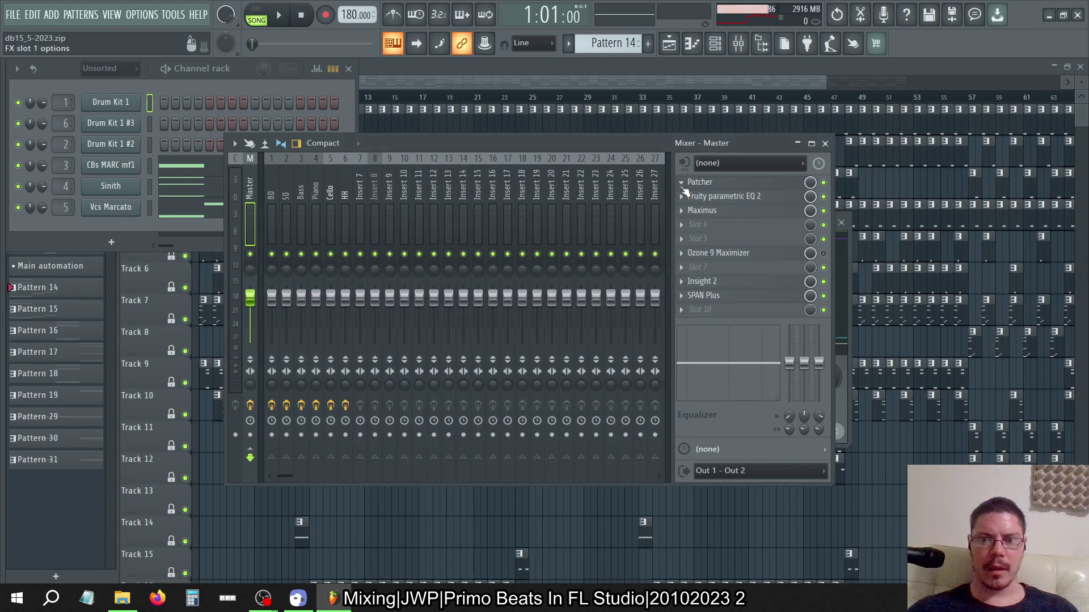
# Remove Patcher from slot 1 of the Master track.
pyautogui.click(682, 182)
pyautogui.click(701, 209)
pyautogui.click(594, 344)
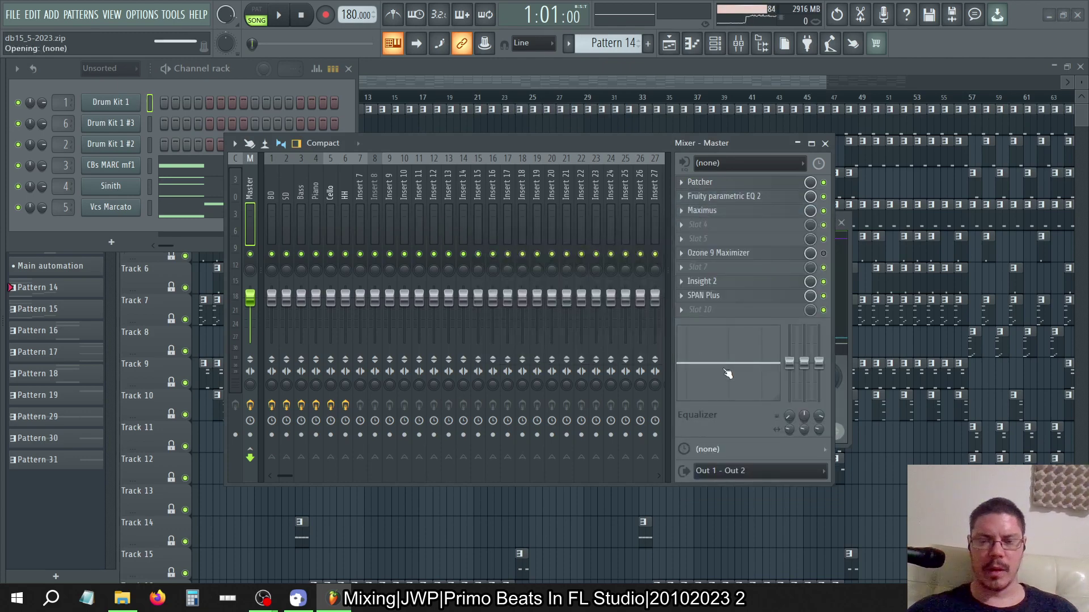
# Switch to File Explorer, fit its Patcher folder window to half the screen, and move the FL Studio mixer clear of it.
pyautogui.hotkey('alt', 'Tab')
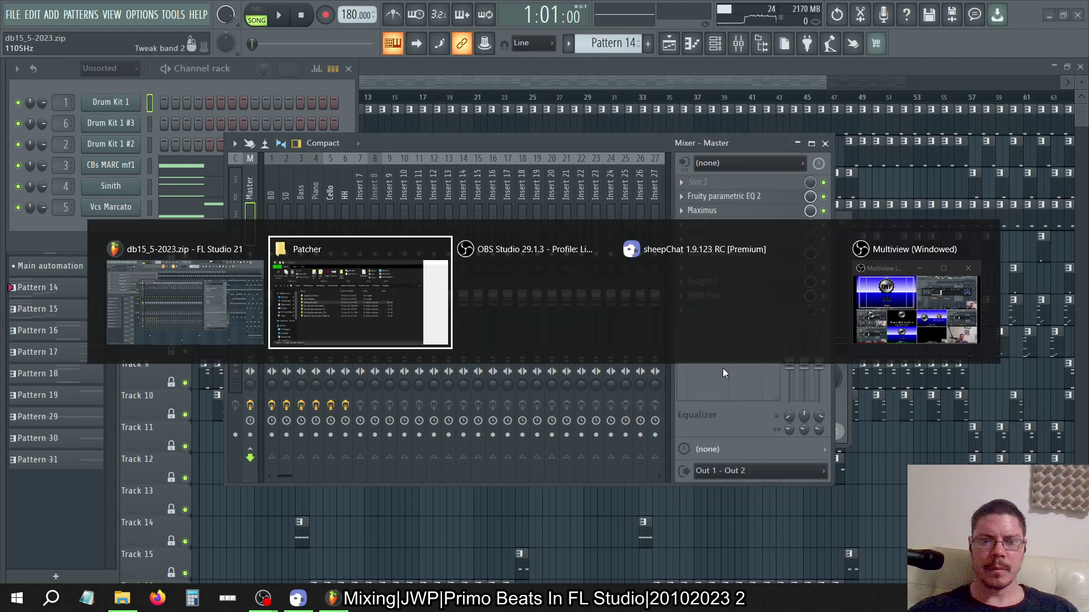
pyautogui.press('super+Right')
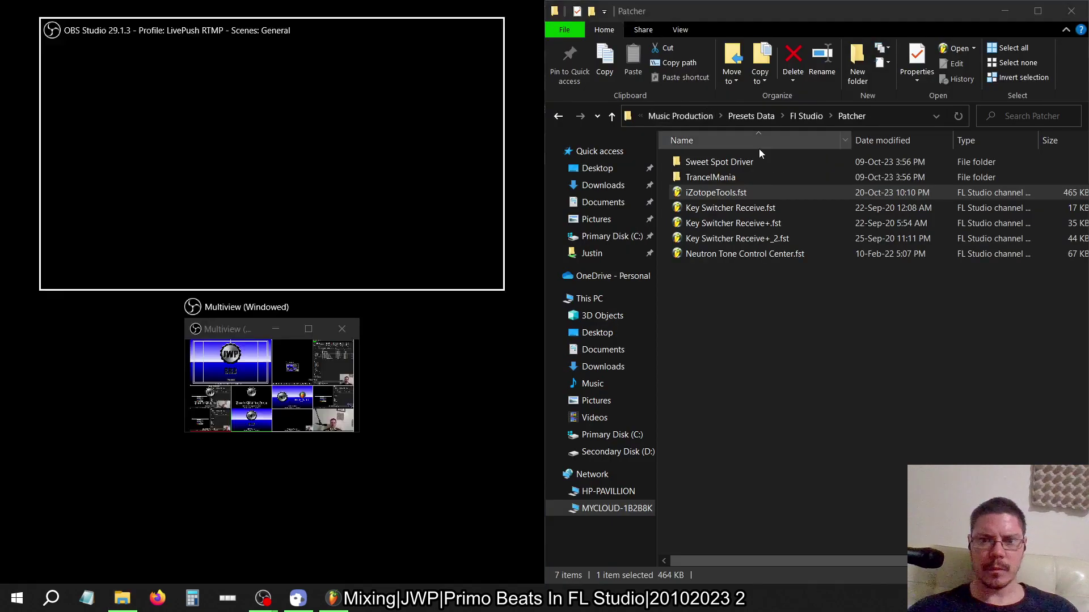
pyautogui.click(502, 140)
pyautogui.press('super+Up')
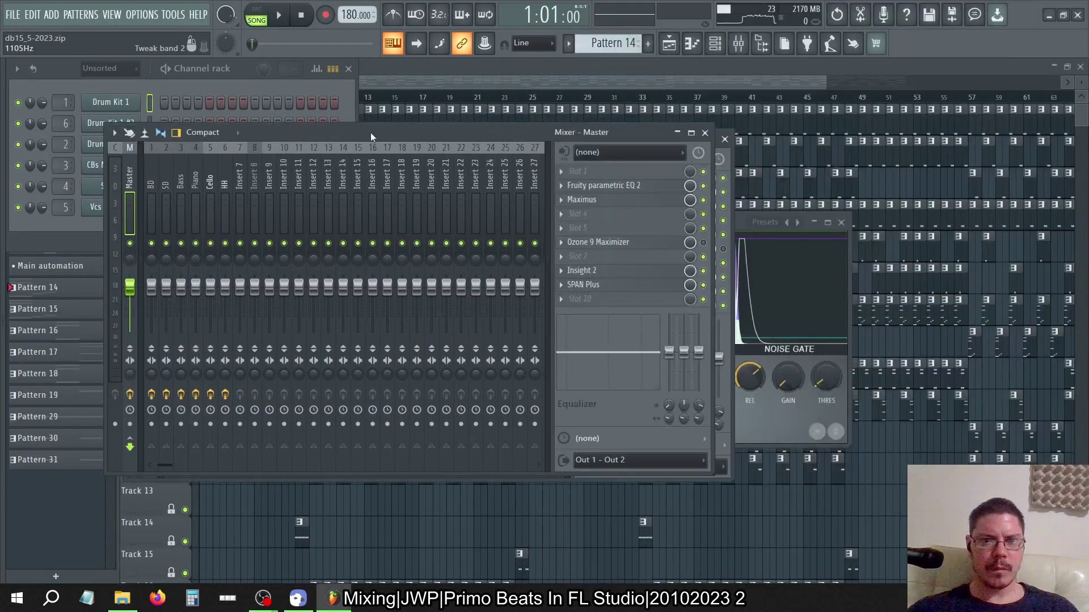
# Return to the Patcher folder in File Explorer and load iZotopeTools.fst directly into slot 1 of the Master track.
pyautogui.press('super')
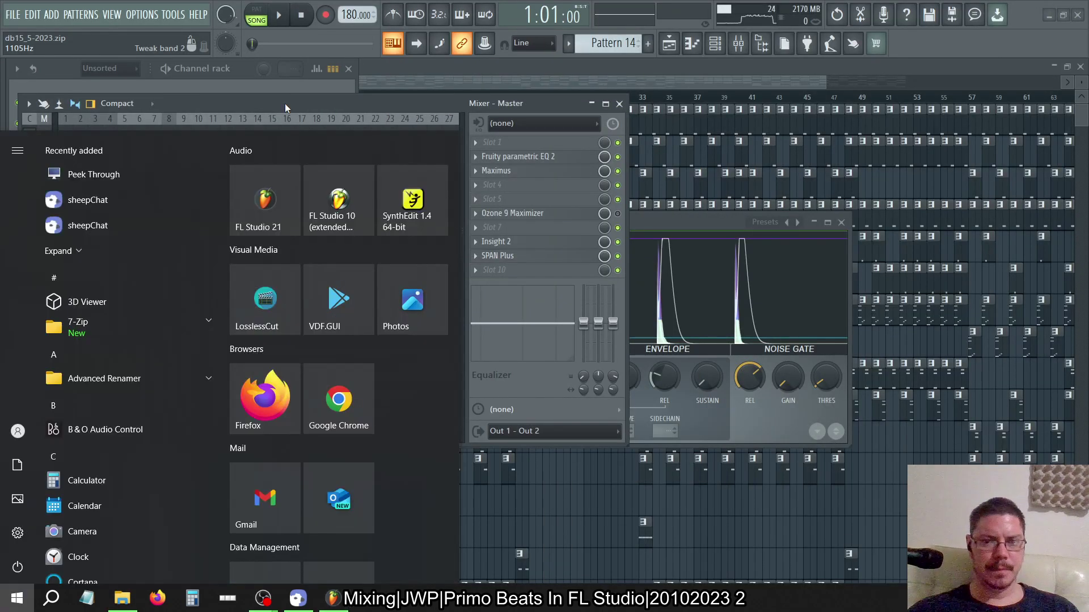
pyautogui.hotkey('alt', 'Tab')
pyautogui.hotkey('alt', 'Tab')
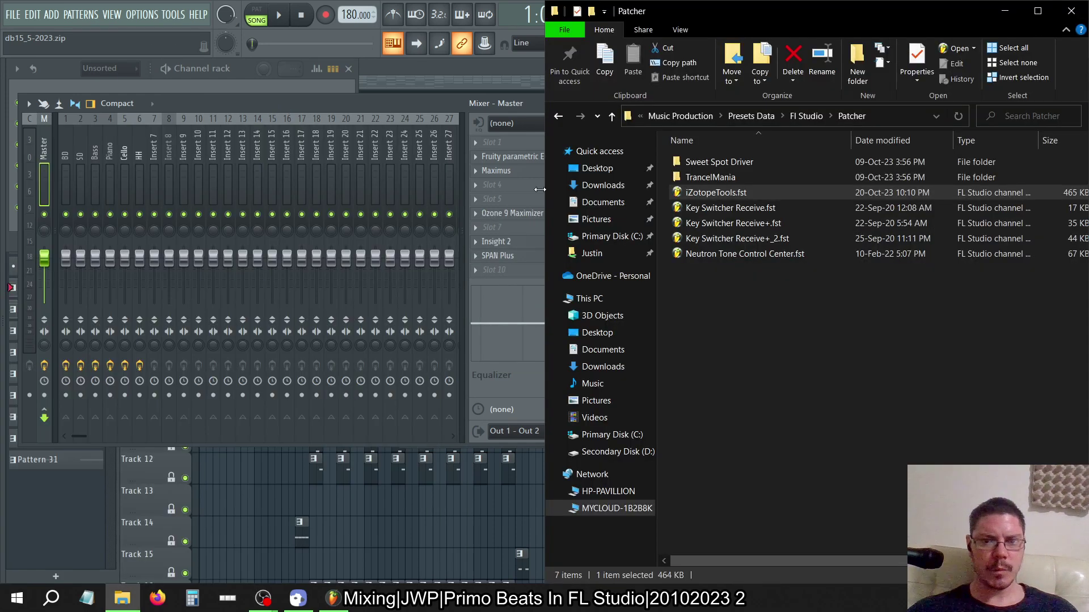
pyautogui.moveTo(728, 190); pyautogui.dragTo(502, 142)
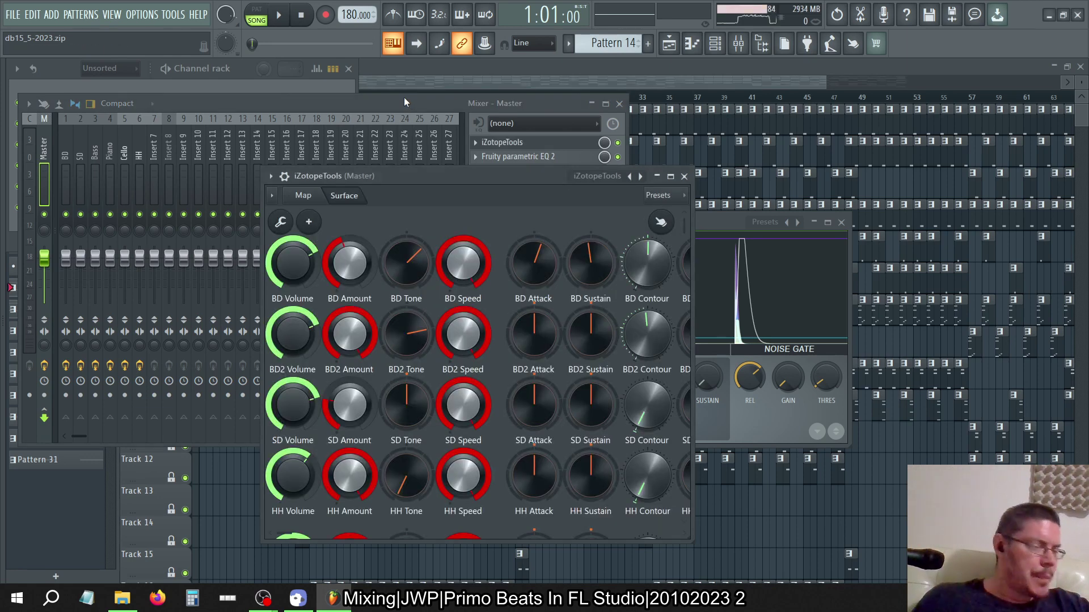
# Examine the loaded iZotopeTools preset's Surface and Map, including the From FL Studio inputs and the channel modules' routing.
pyautogui.click(304, 195)
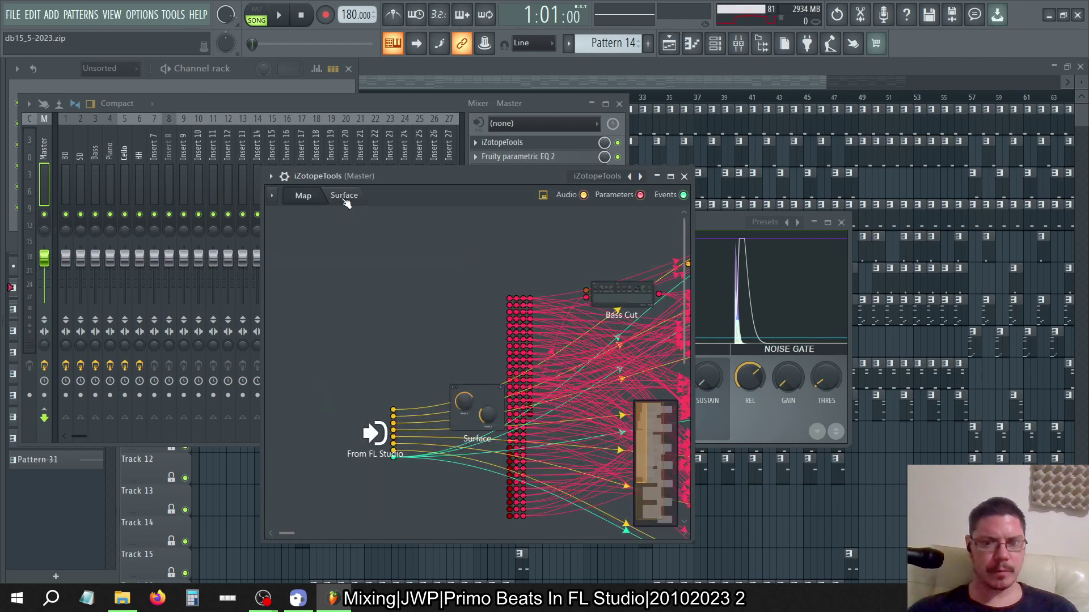
pyautogui.click(344, 196)
pyautogui.click(303, 195)
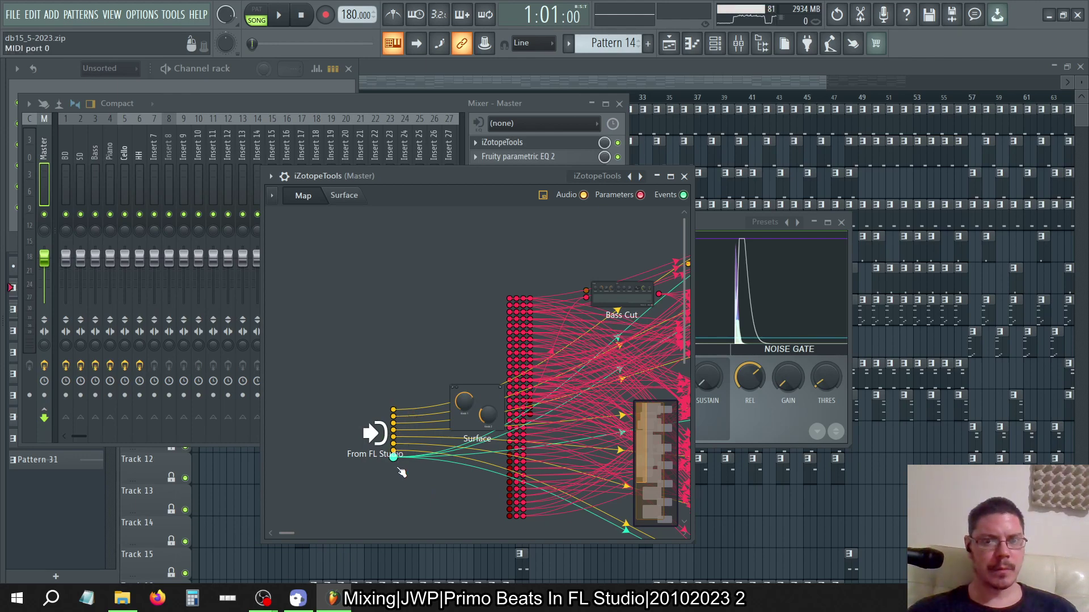
pyautogui.hscroll(5, 441, 306)
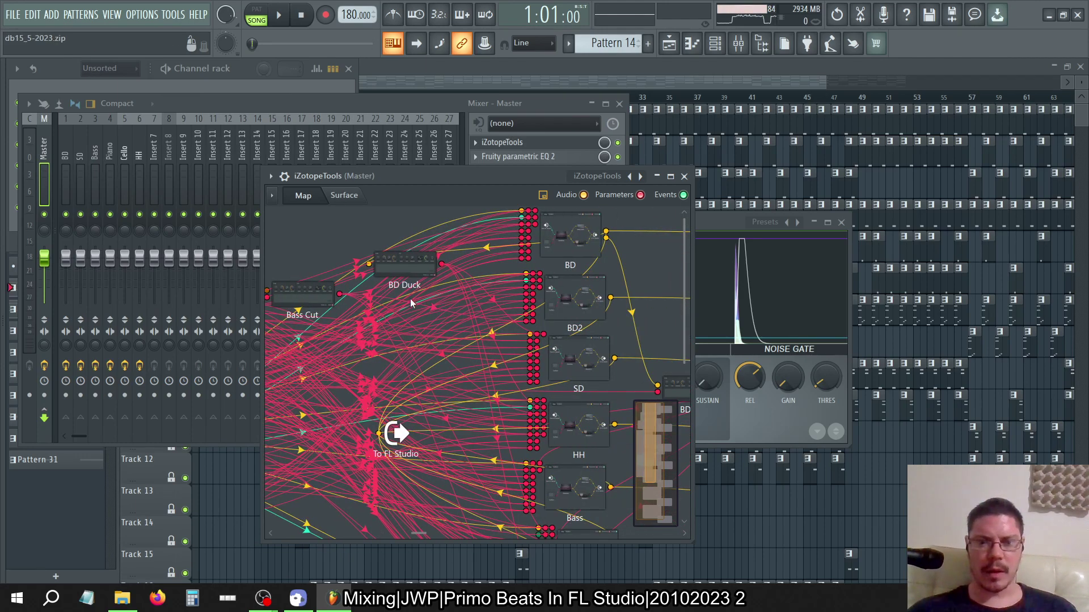
pyautogui.scroll(-3, 410, 300)
pyautogui.scroll(2, 410, 299)
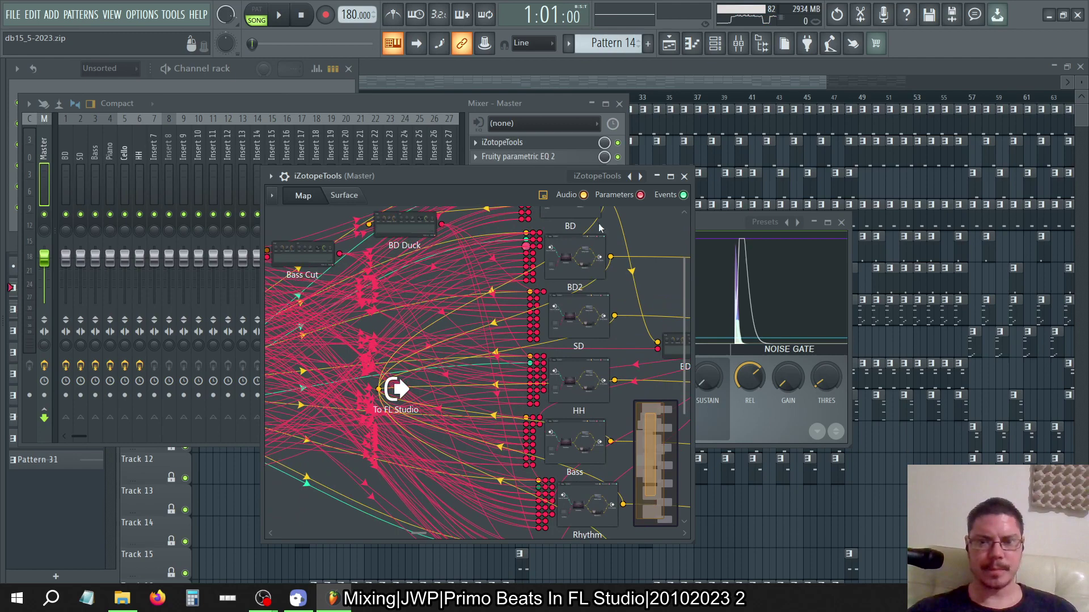
# Maximize the iZotopeTools editor and reposition BD Duck below BD Cut and Bass Cut above it, beyond the channel modules.
pyautogui.doubleClick(547, 176)
pyautogui.moveTo(197, 160); pyautogui.dragTo(540, 414)
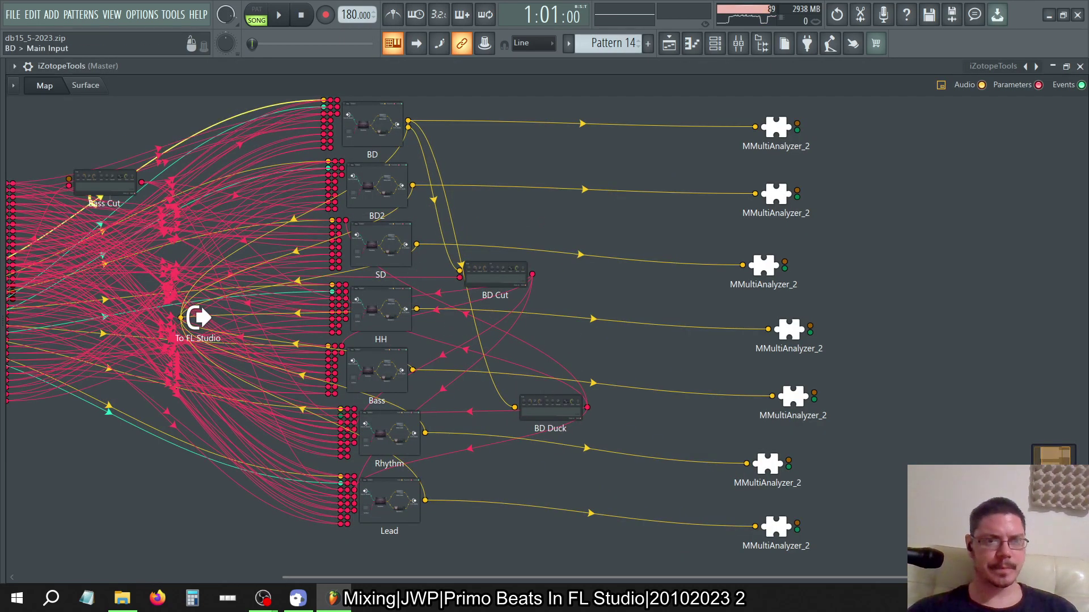
pyautogui.moveTo(94, 199); pyautogui.dragTo(545, 193)
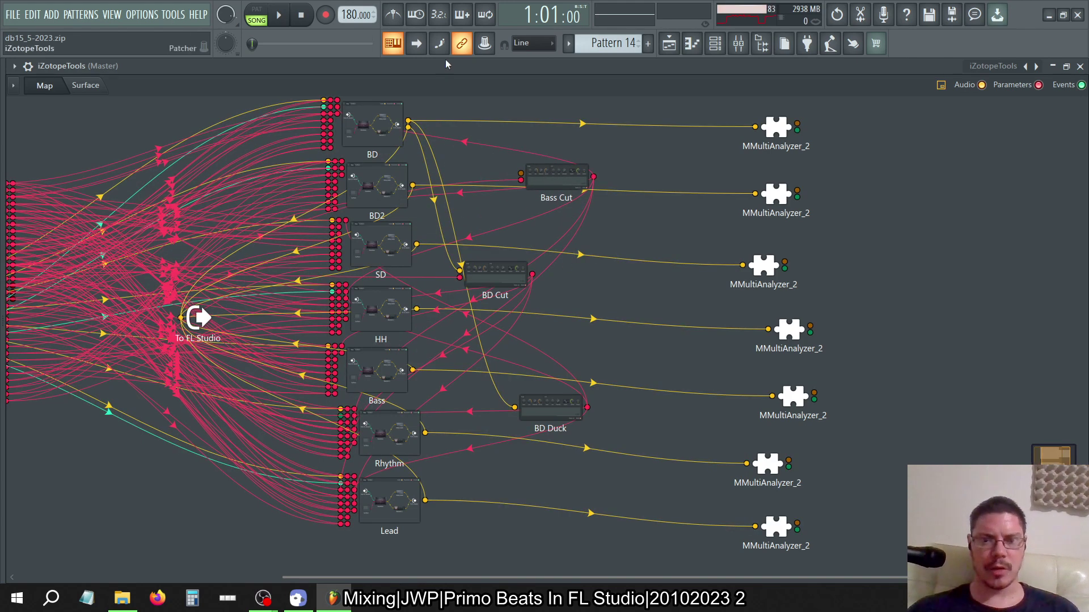
# Play the song, inspect Neutron 3 inside the BD module, and close both editors.
pyautogui.press('space')
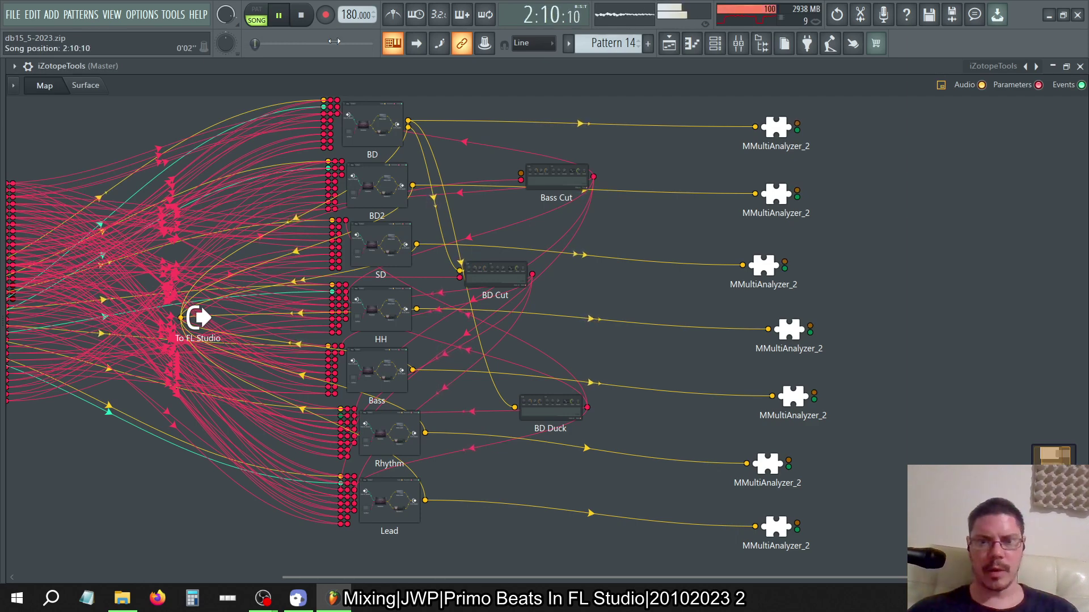
pyautogui.doubleClick(396, 119)
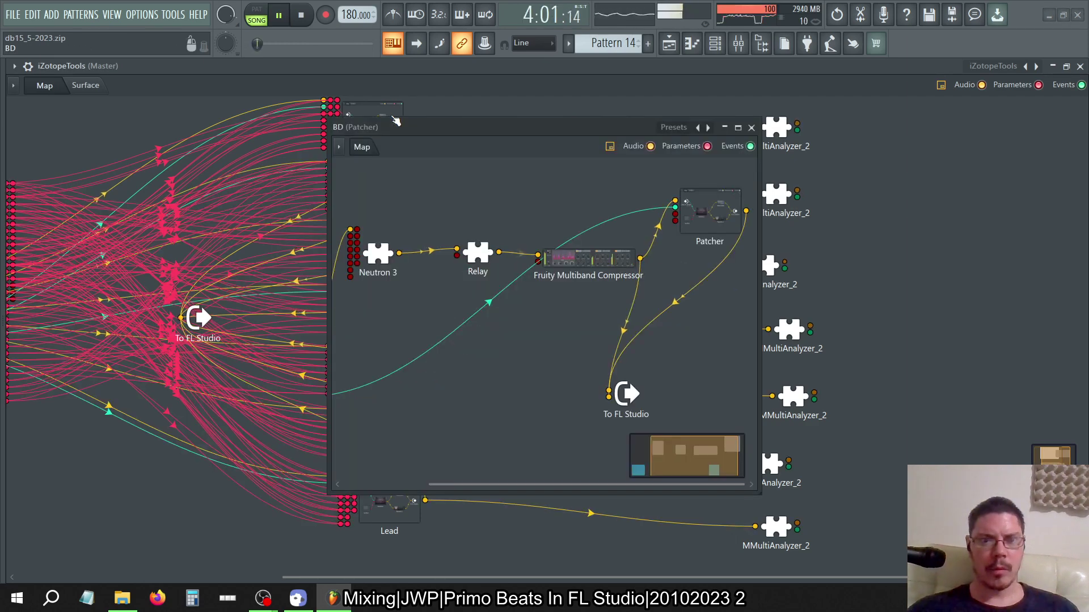
pyautogui.doubleClick(384, 263)
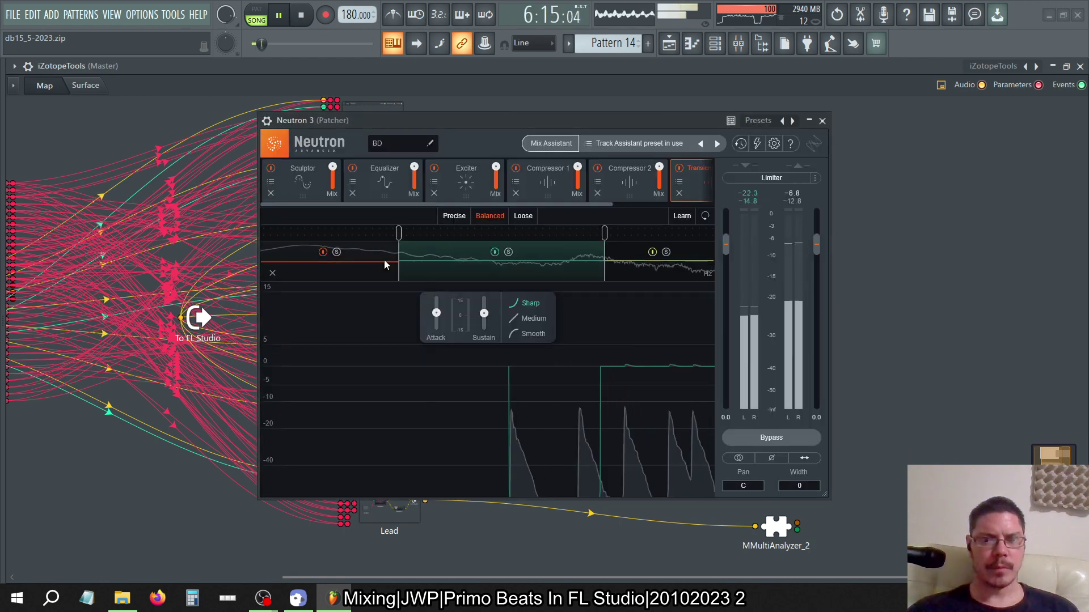
pyautogui.click(822, 120)
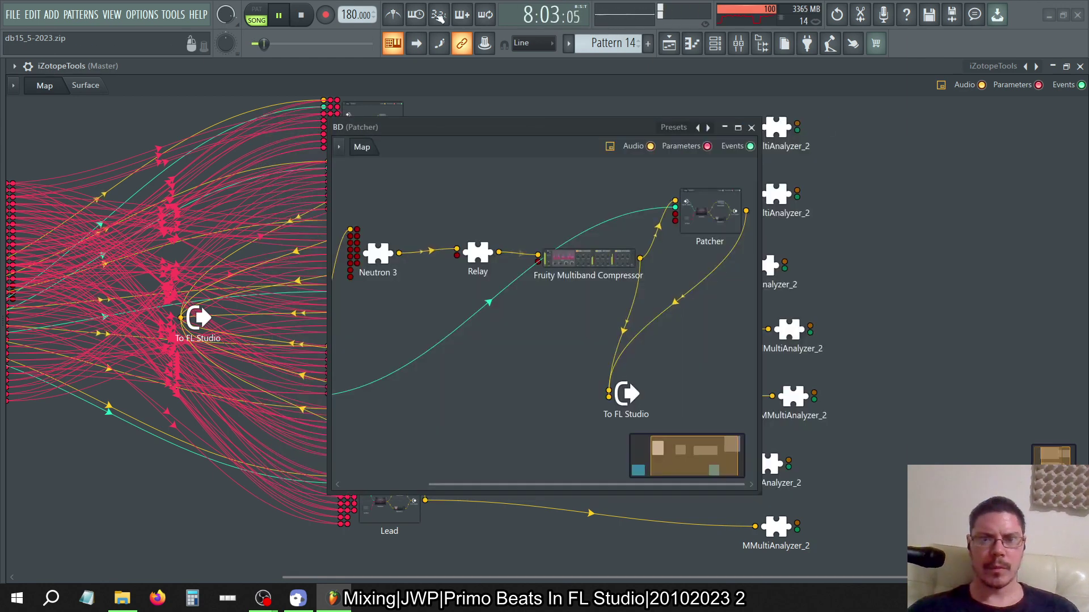
pyautogui.click(751, 127)
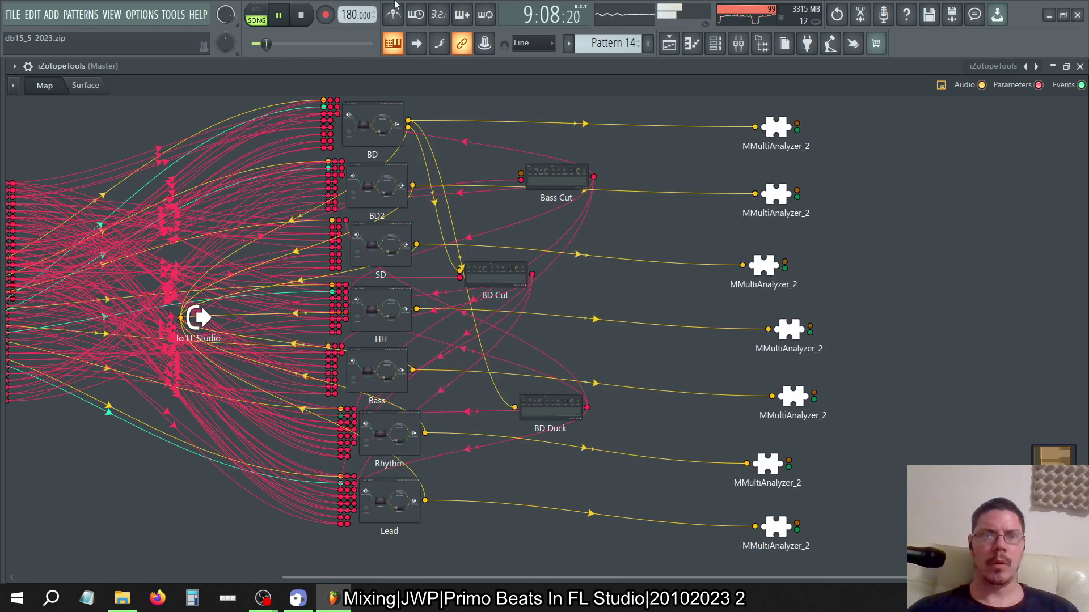
# Check the iZotopeTools Surface controls and the mixer during playback, and open the MMultiAnalyzer_2 connected to the BD module.
pyautogui.click(86, 85)
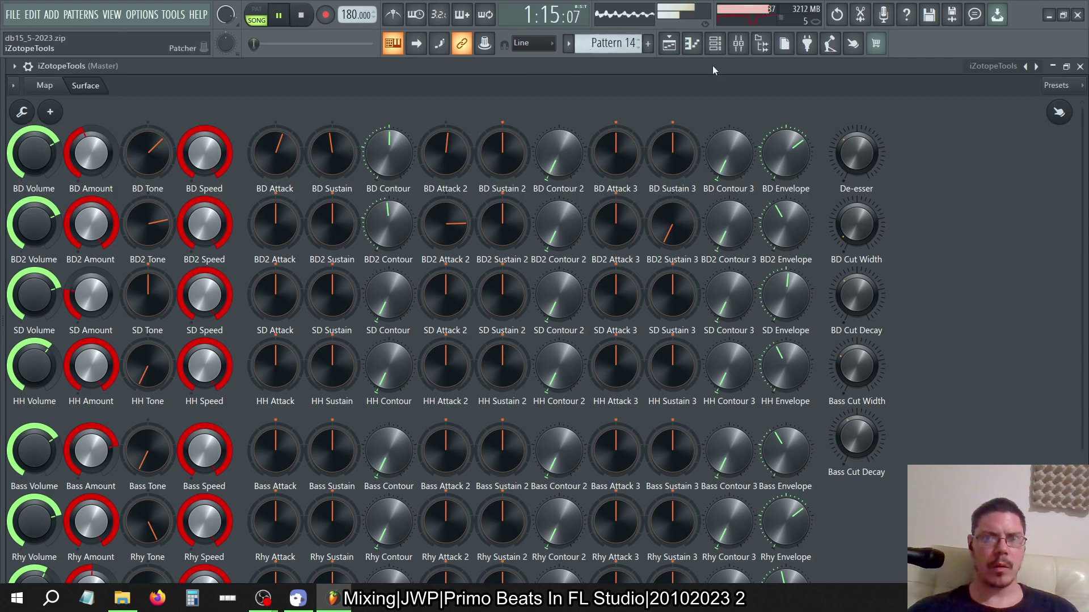
pyautogui.click(738, 43)
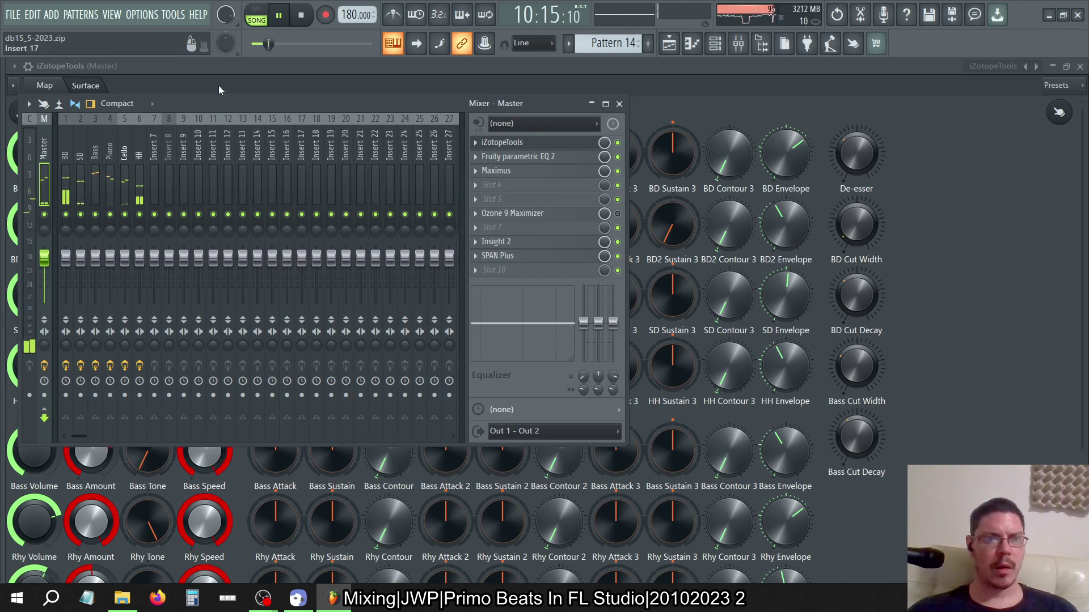
pyautogui.click(45, 85)
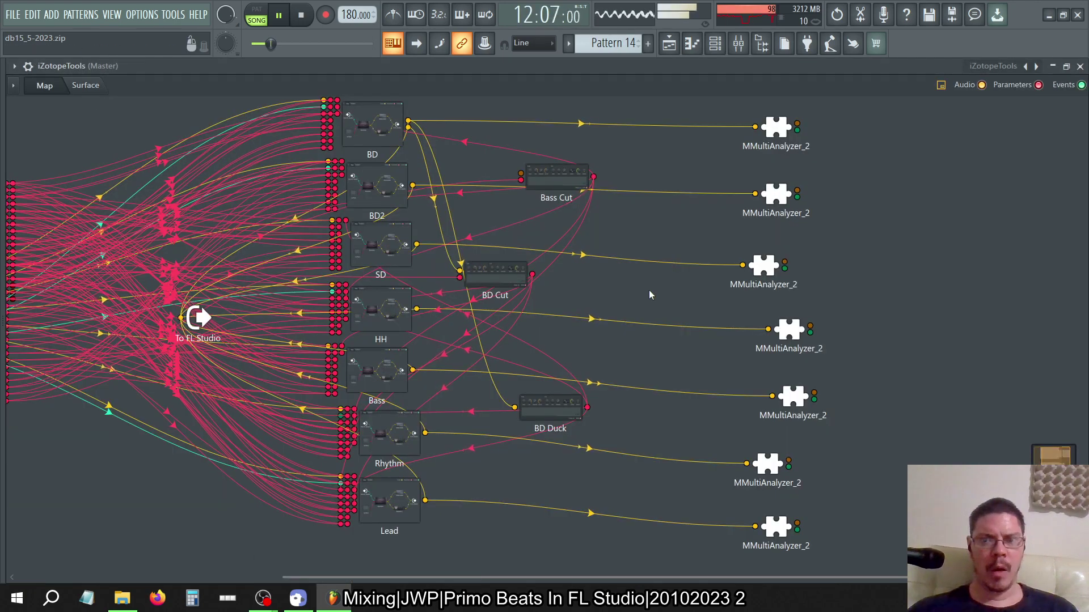
pyautogui.click(776, 129)
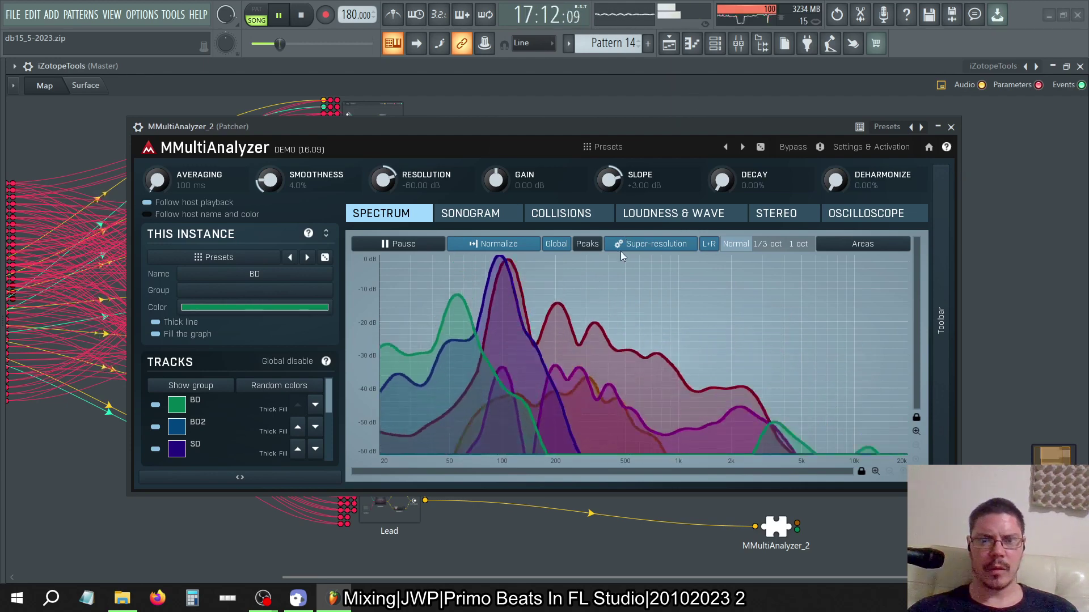
# Check the audio device settings and the FL Studio ASIO buffer length, and close both windows.
pyautogui.click(144, 14)
pyautogui.click(160, 54)
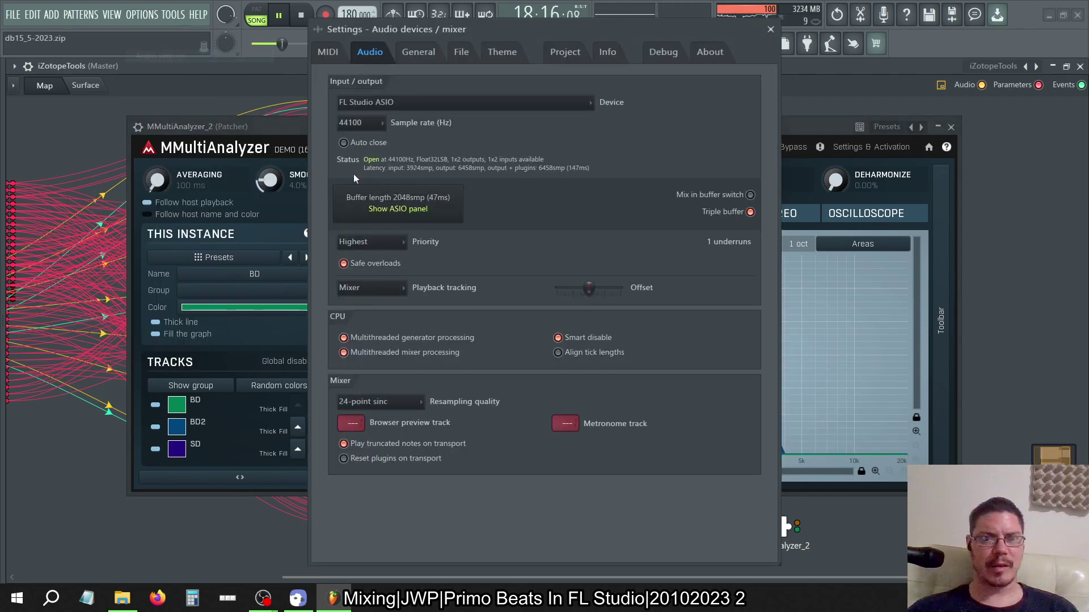
pyautogui.click(398, 209)
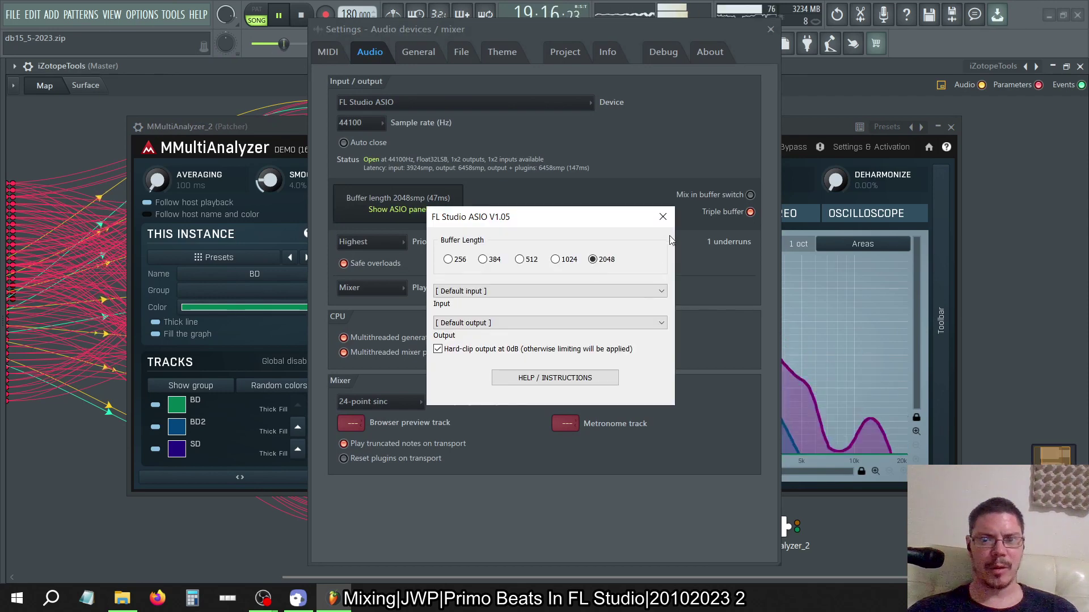
pyautogui.click(662, 217)
pyautogui.click(770, 29)
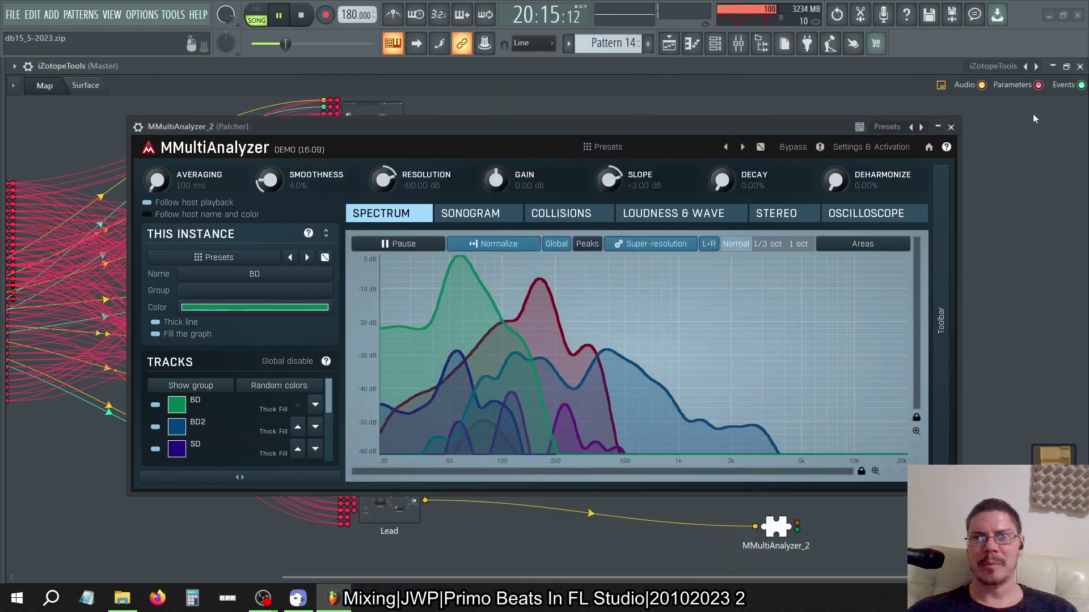
# Close the iZotopeTools editor and the playlist, stop playback, and run the macro that switches smart disable for all plugins.
pyautogui.click(1080, 67)
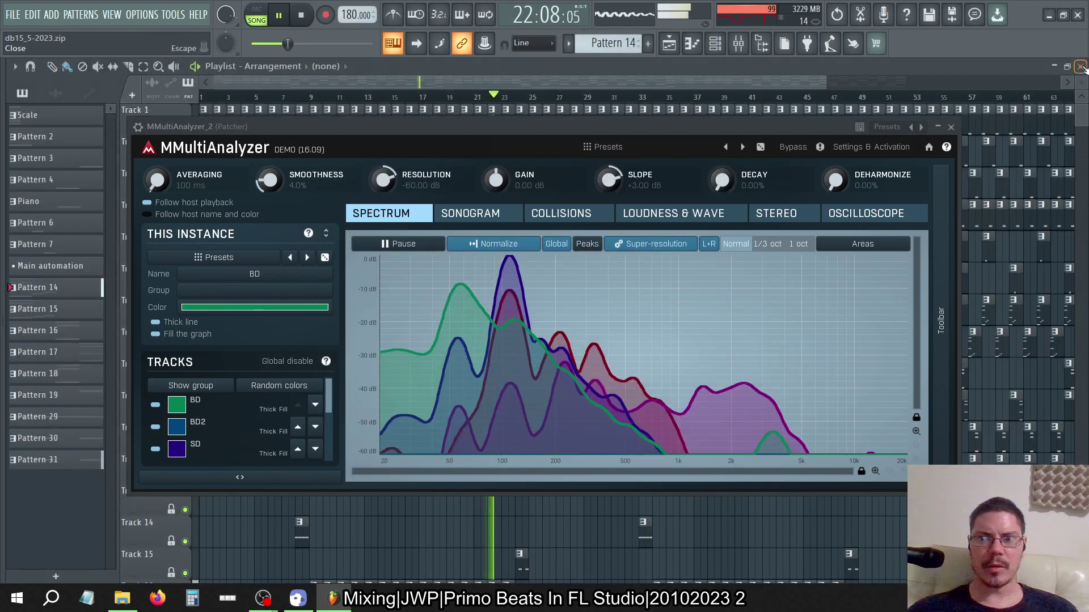
pyautogui.click(1080, 66)
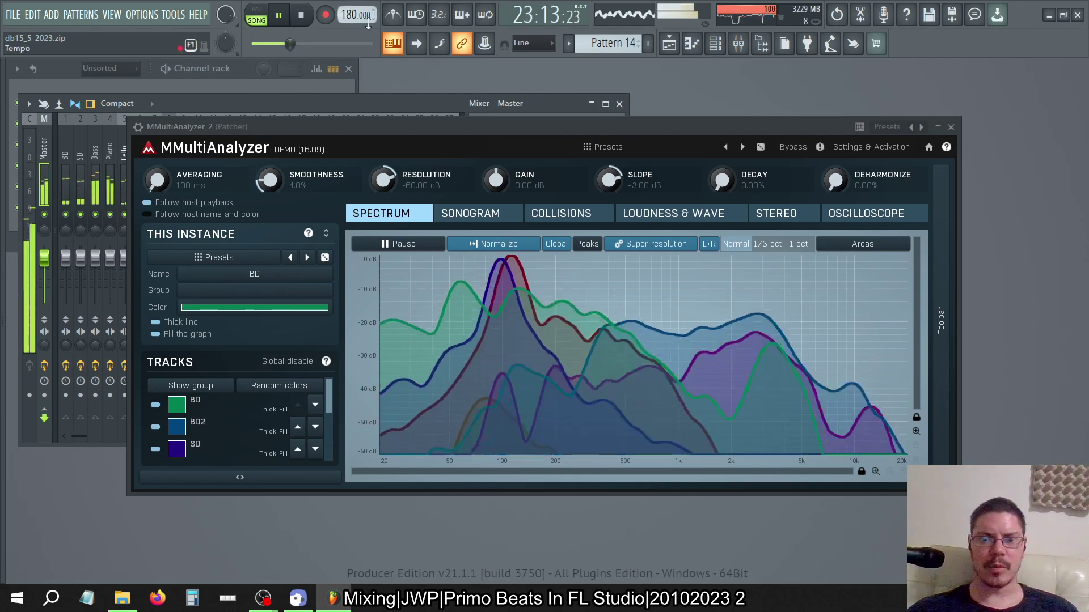
pyautogui.press('space')
pyautogui.click(151, 17)
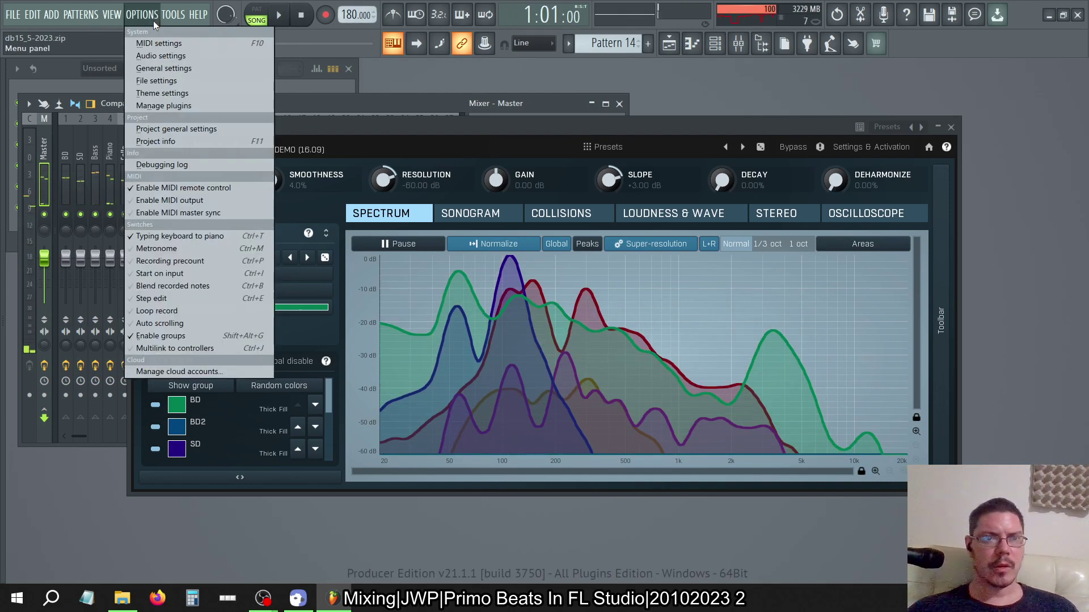
pyautogui.moveTo(173, 14)
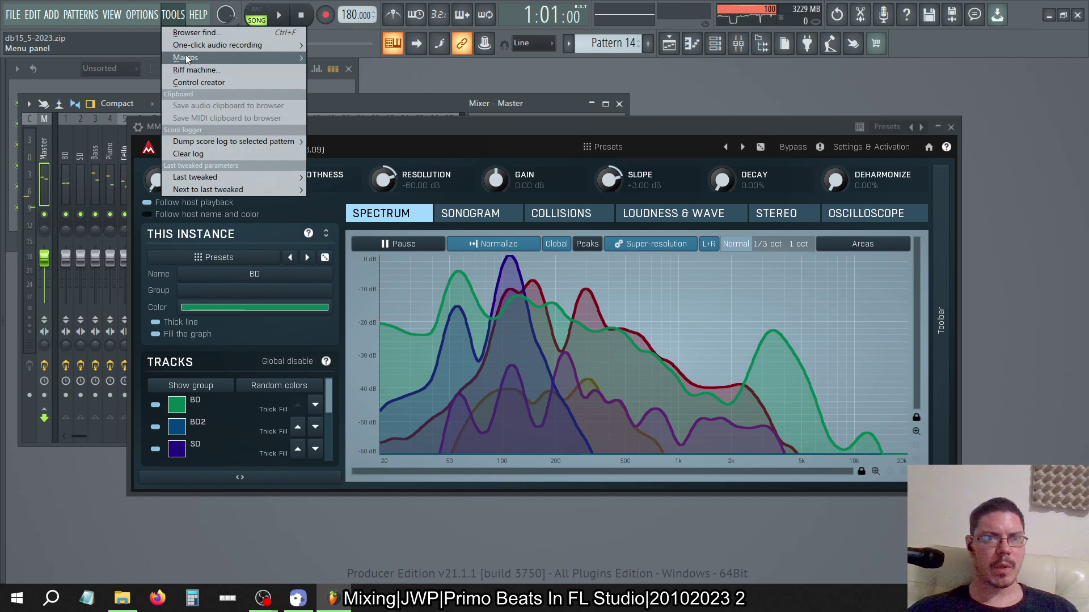
pyautogui.moveTo(187, 59)
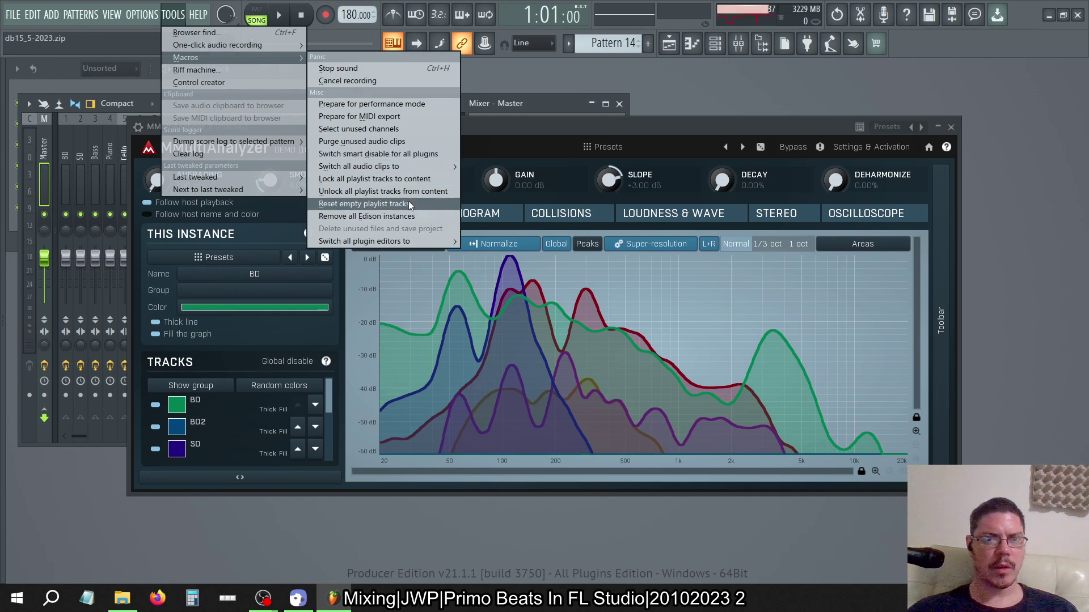
pyautogui.moveTo(397, 170)
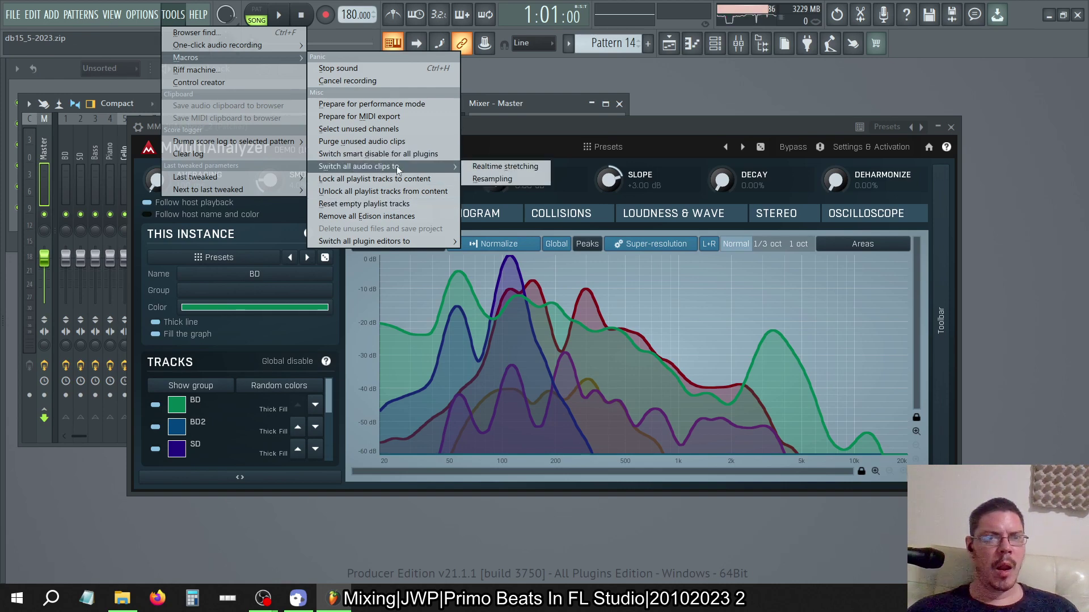
pyautogui.click(390, 154)
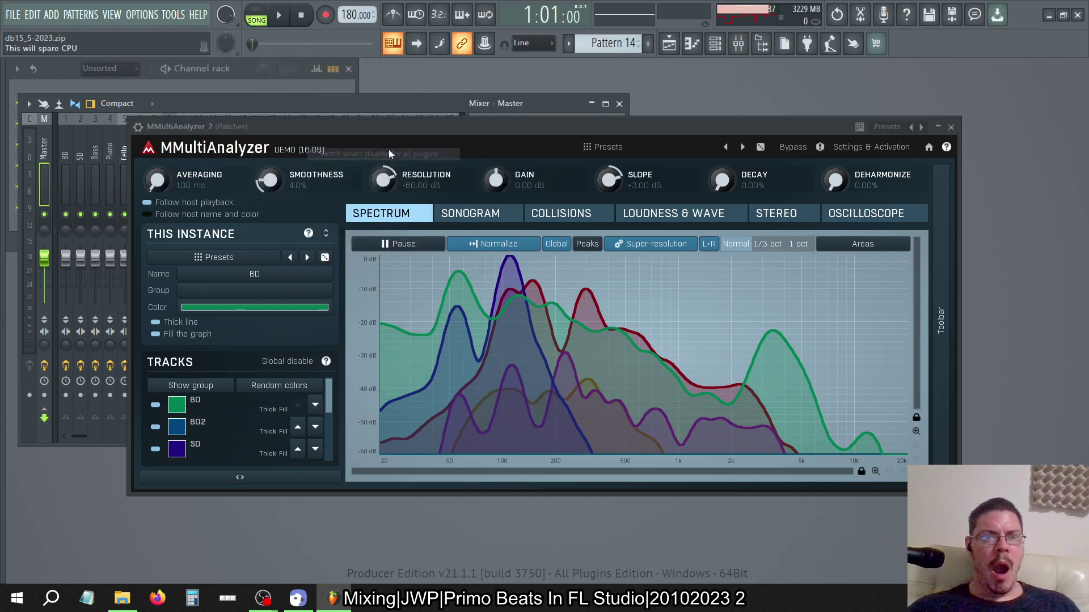
# Play the song with Super-resolution off in MMultiAnalyzer_2 and set the analyzer's Smoothness to 0.00%.
pyautogui.click(279, 15)
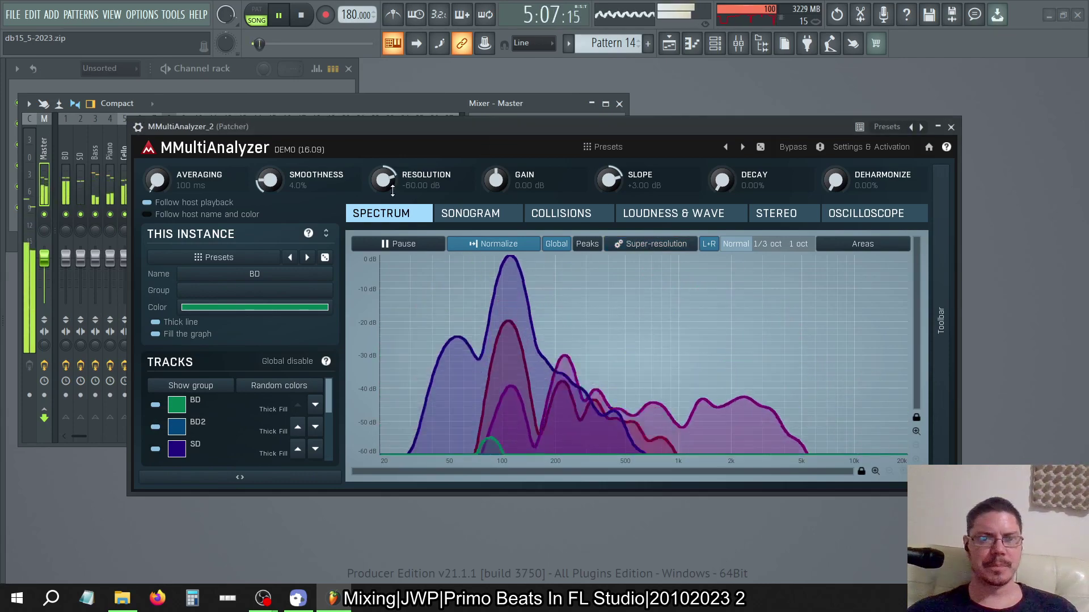
pyautogui.moveTo(270, 180); pyautogui.dragTo(269, 216)
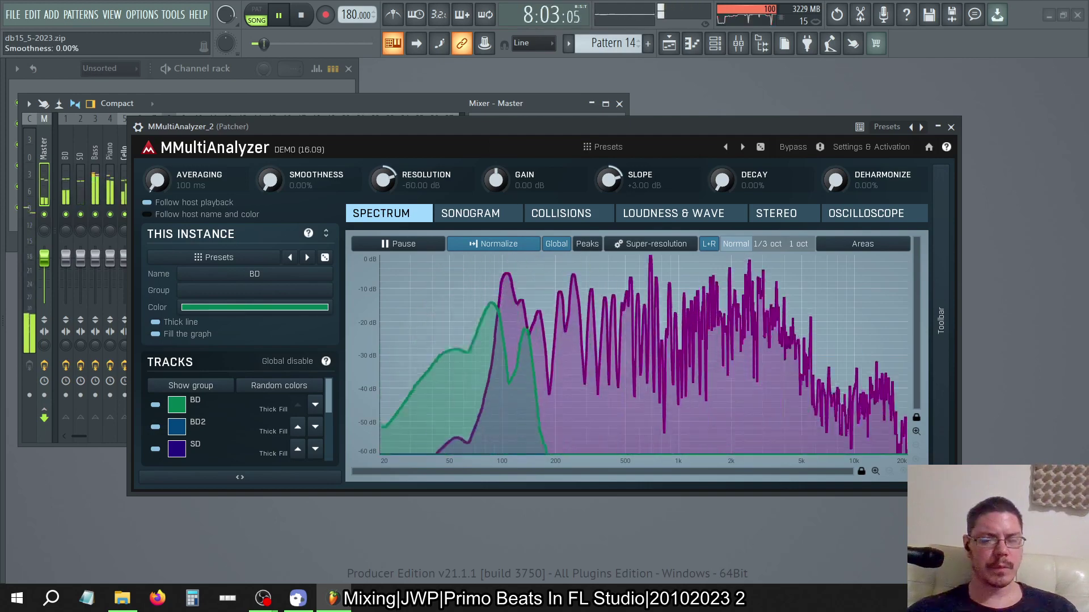
# Try the BD analyzer curve without Thick line and Fill the graph, and re-enable both options.
pyautogui.click(170, 322)
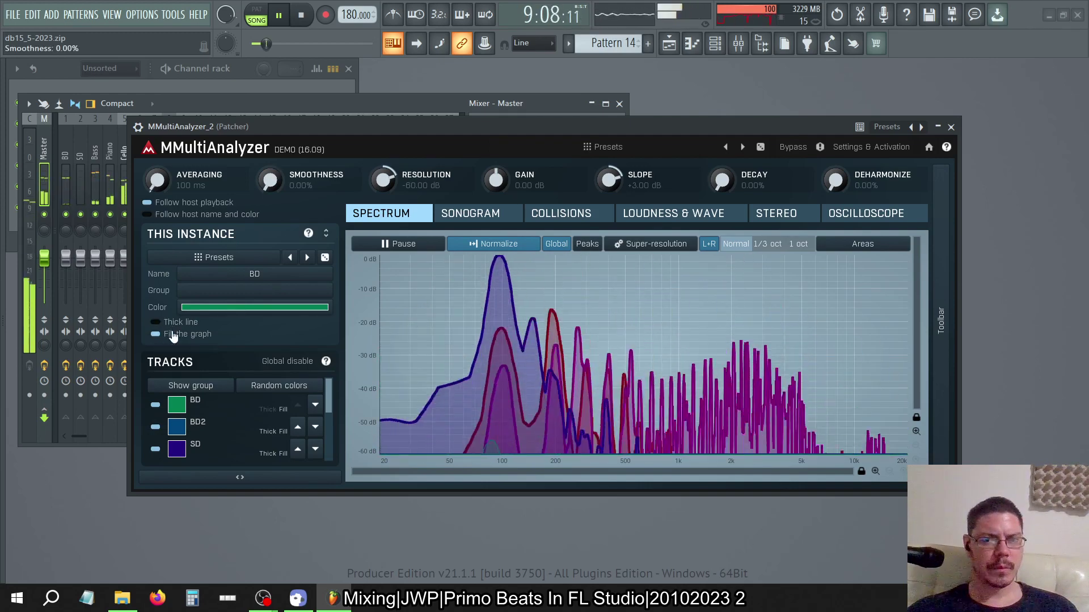
pyautogui.click(173, 334)
pyautogui.click(173, 334)
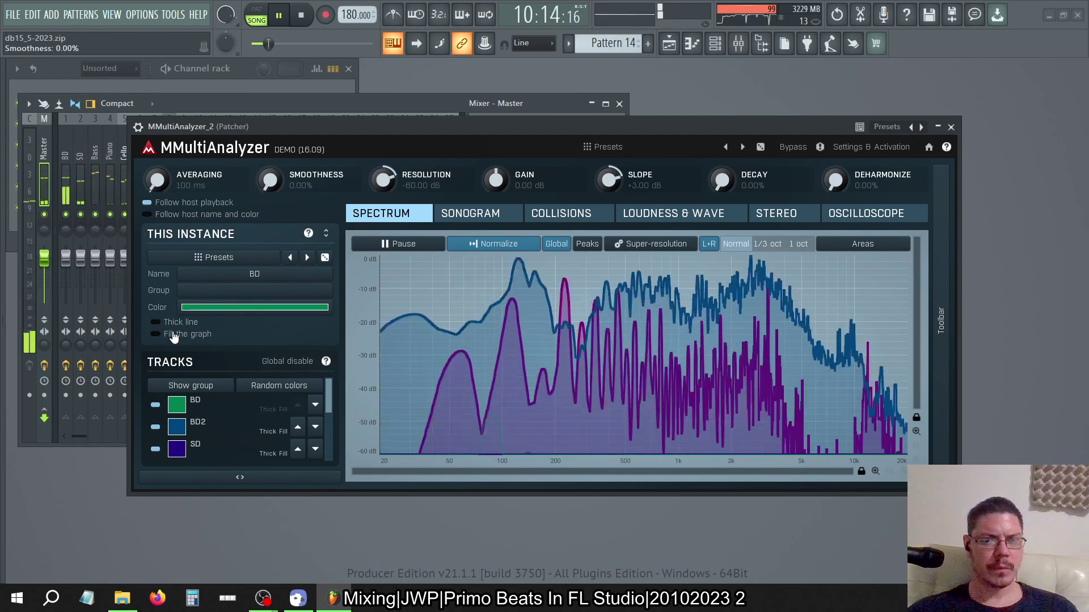
pyautogui.click(170, 322)
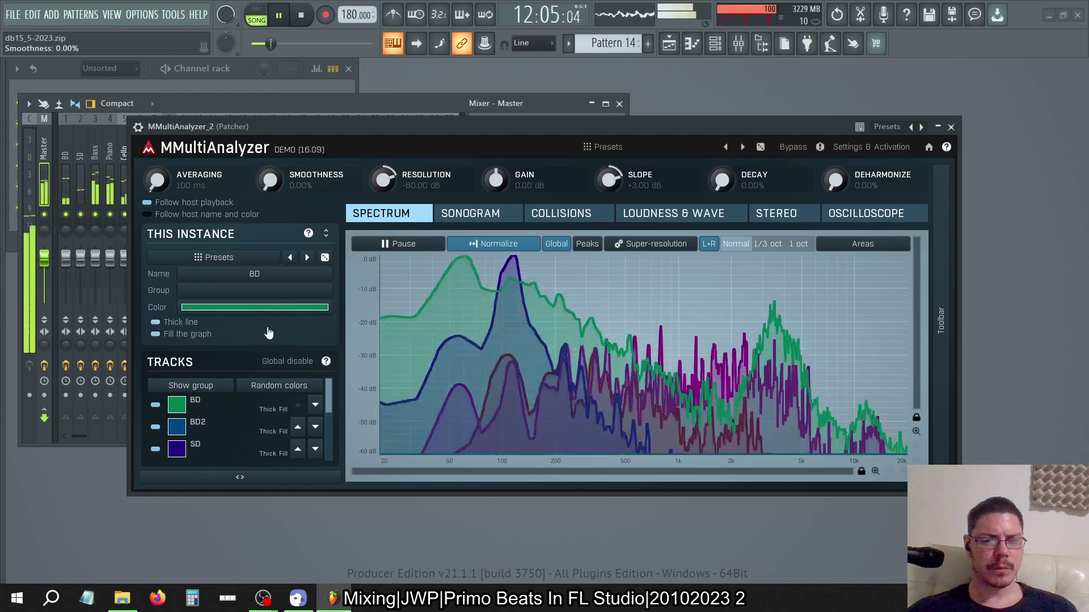
# Close the analyzer and, in the iZotopeTools Map, move BD Duck, BD Cut and Bass Cut between the Surface and the channel modules.
pyautogui.click(950, 126)
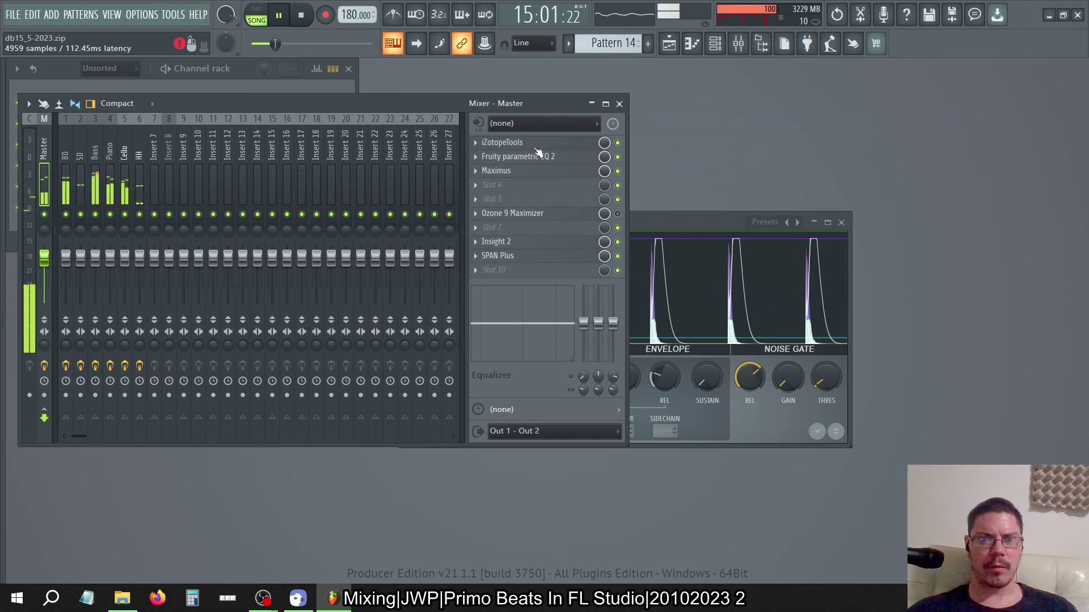
pyautogui.click(518, 144)
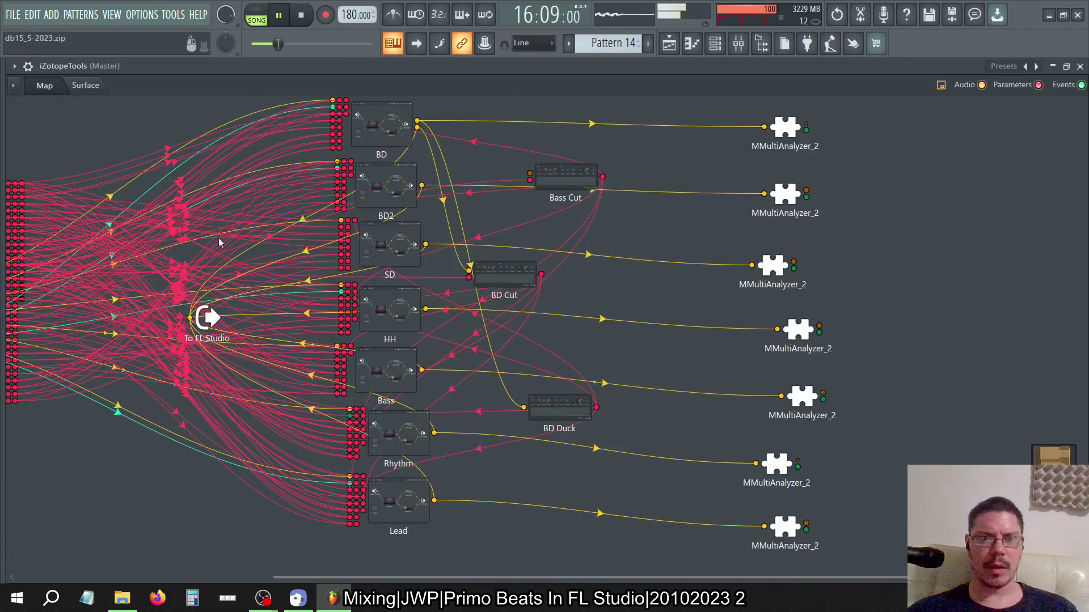
pyautogui.moveTo(428, 578); pyautogui.dragTo(169, 556)
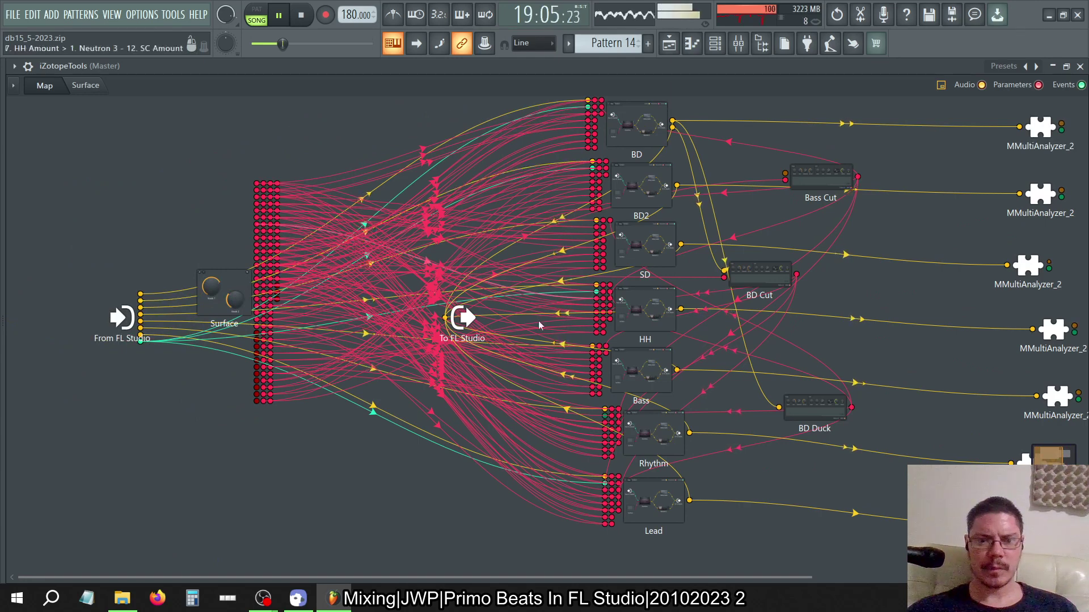
pyautogui.moveTo(793, 422); pyautogui.dragTo(722, 433)
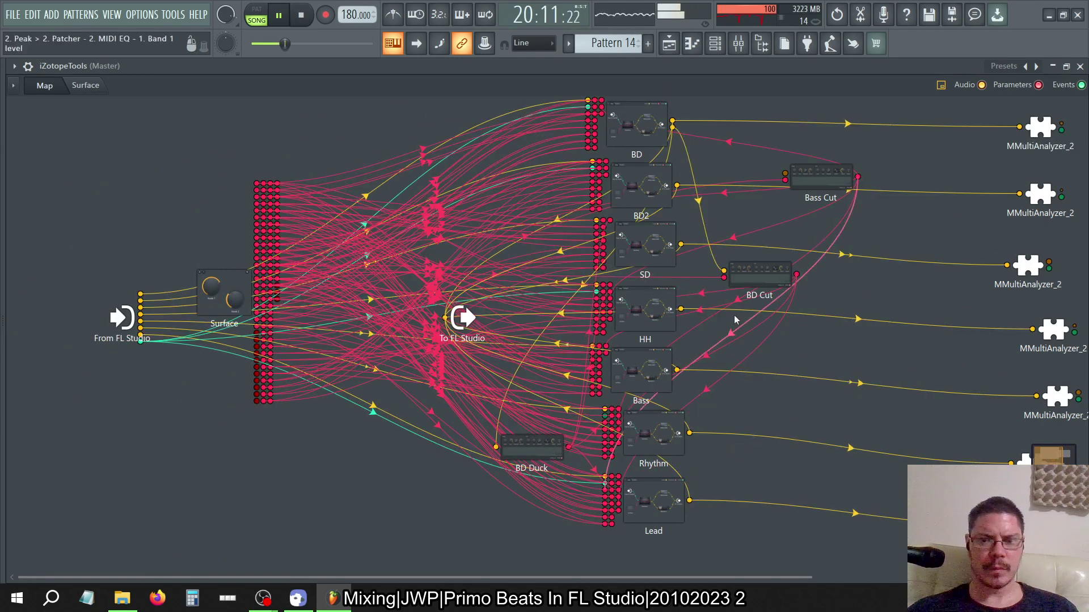
pyautogui.moveTo(760, 274); pyautogui.dragTo(546, 227)
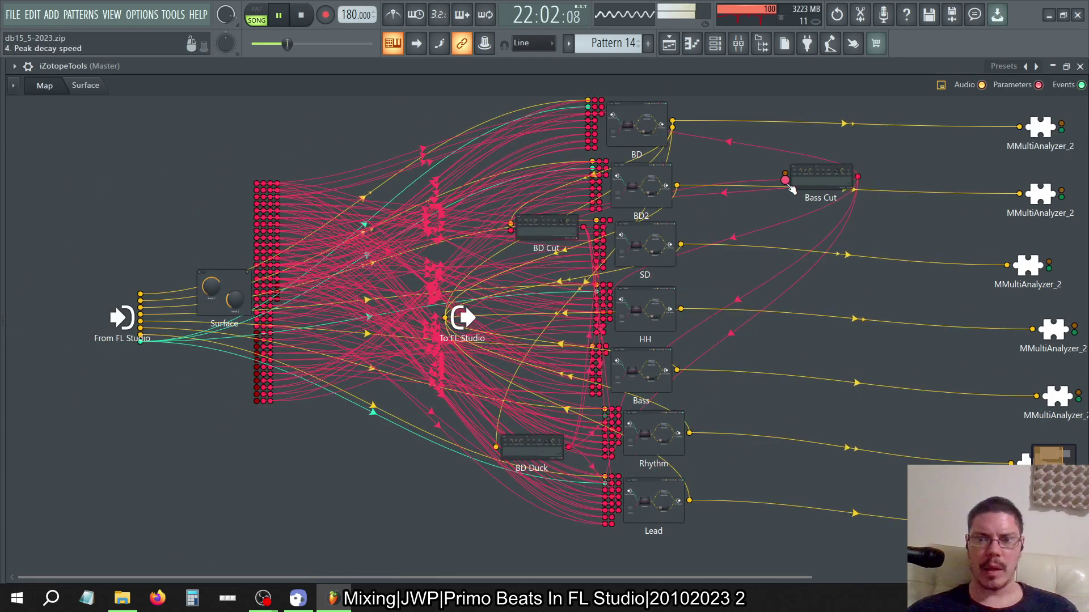
pyautogui.moveTo(805, 177); pyautogui.dragTo(481, 152)
pyautogui.moveTo(558, 226); pyautogui.dragTo(475, 223)
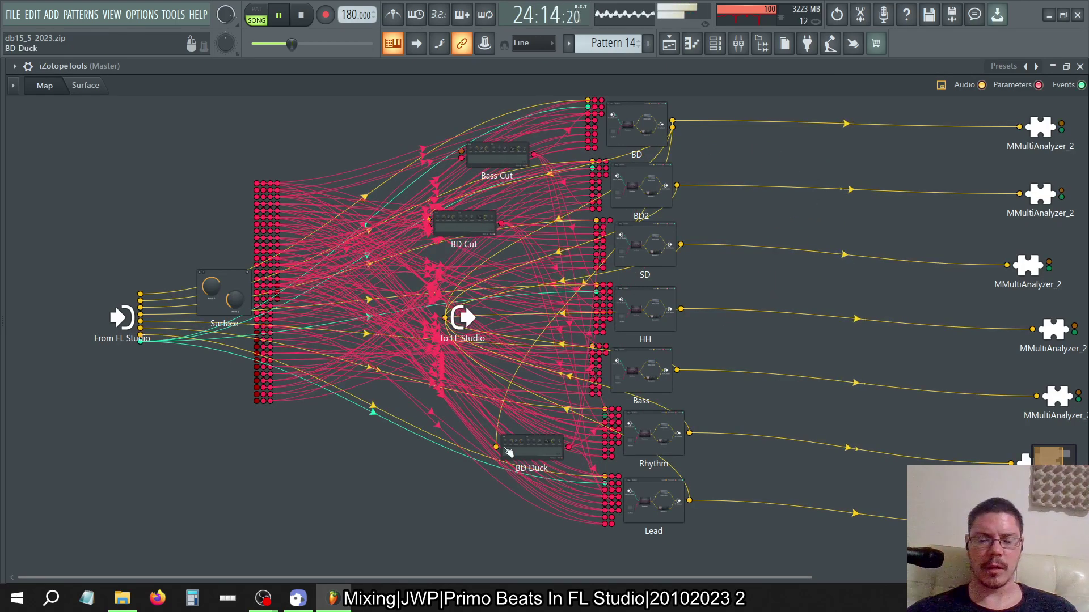
# Open the iZotopeTools Surface and raise the BD2, SD, HH and Bass Volume controls during playback.
pyautogui.doubleClick(239, 298)
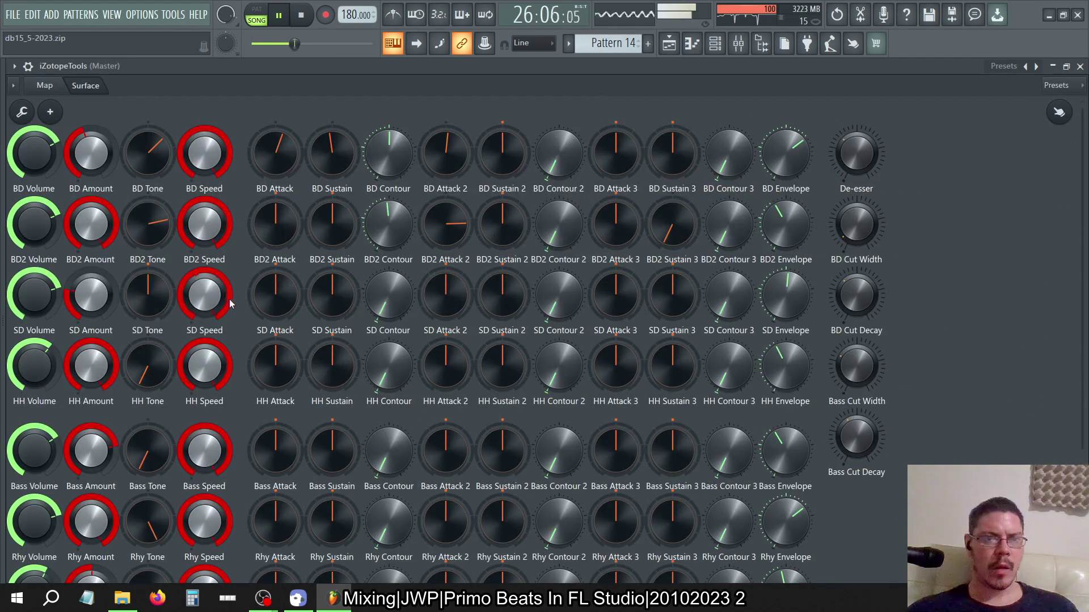
pyautogui.moveTo(29, 167)
pyautogui.mouseDown()
pyautogui.moveTo(28, 218)
pyautogui.moveTo(29, 142)
pyautogui.moveTo(28, 190)
pyautogui.moveTo(29, 153)
pyautogui.mouseUp()
pyautogui.moveTo(35, 212); pyautogui.dragTo(35, 194)
pyautogui.moveTo(44, 288); pyautogui.dragTo(44, 264)
pyautogui.moveTo(36, 348); pyautogui.dragTo(36, 329)
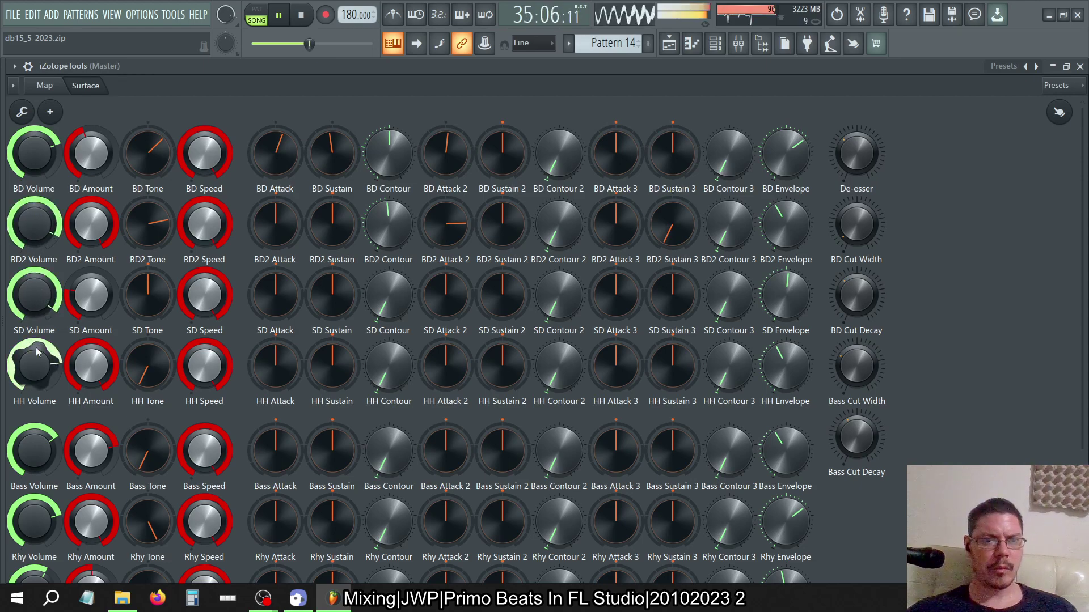
pyautogui.moveTo(29, 369); pyautogui.dragTo(29, 359)
pyautogui.moveTo(31, 452)
pyautogui.mouseDown()
pyautogui.moveTo(31, 433)
pyautogui.moveTo(32, 467)
pyautogui.mouseUp()
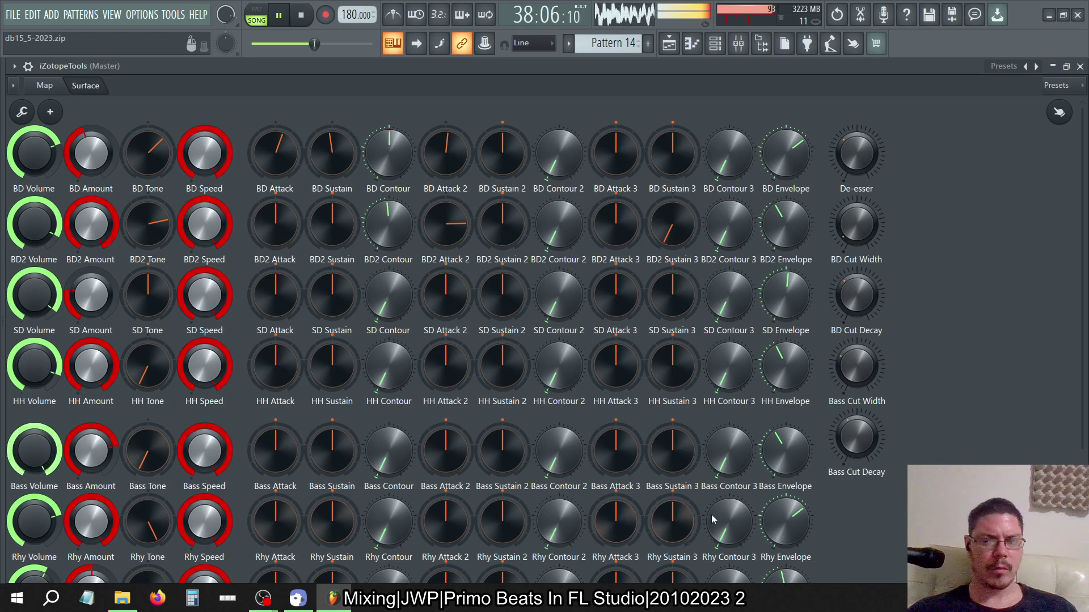
# Raise the Rhy, Lea and Lea2 Volume controls on the iZotopeTools Surface to nearly full.
pyautogui.scroll(-2, 917, 316)
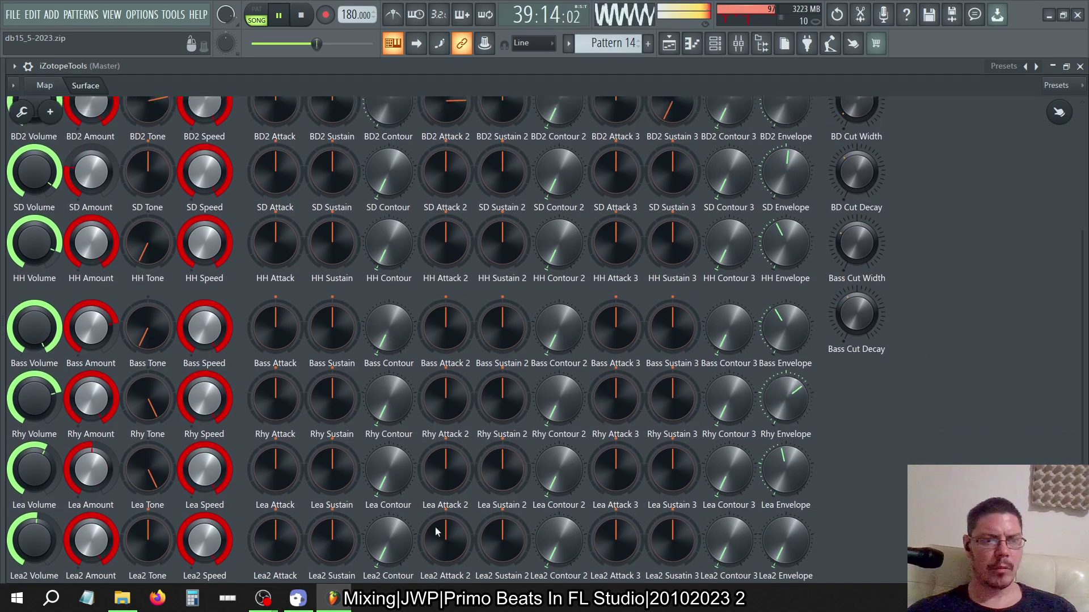
pyautogui.moveTo(36, 393); pyautogui.dragTo(35, 368)
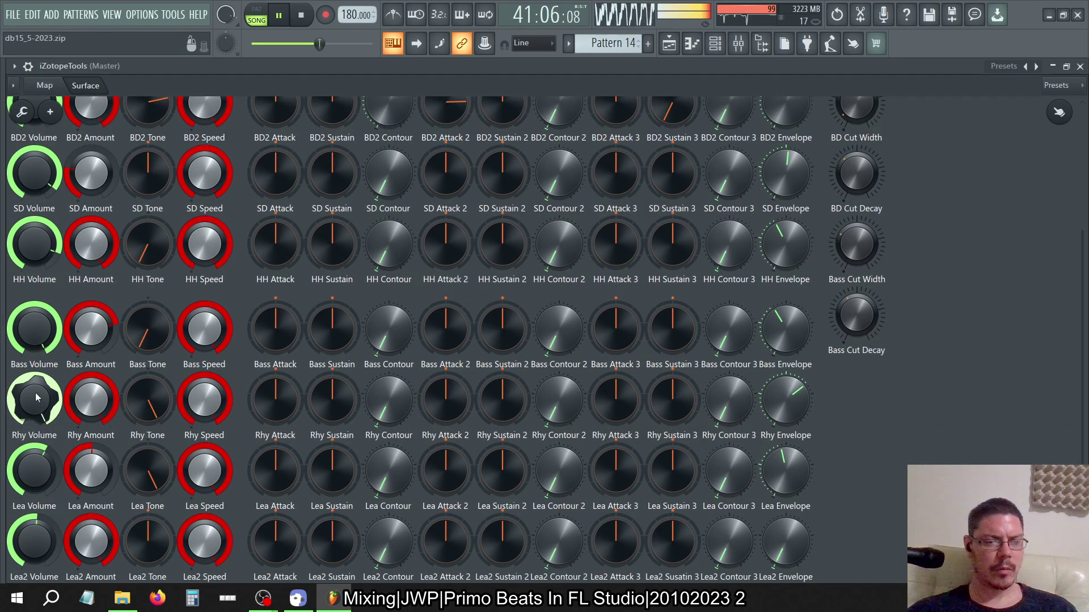
pyautogui.moveTo(41, 464); pyautogui.dragTo(42, 425)
pyautogui.moveTo(32, 542); pyautogui.dragTo(32, 487)
pyautogui.moveTo(2, 367)
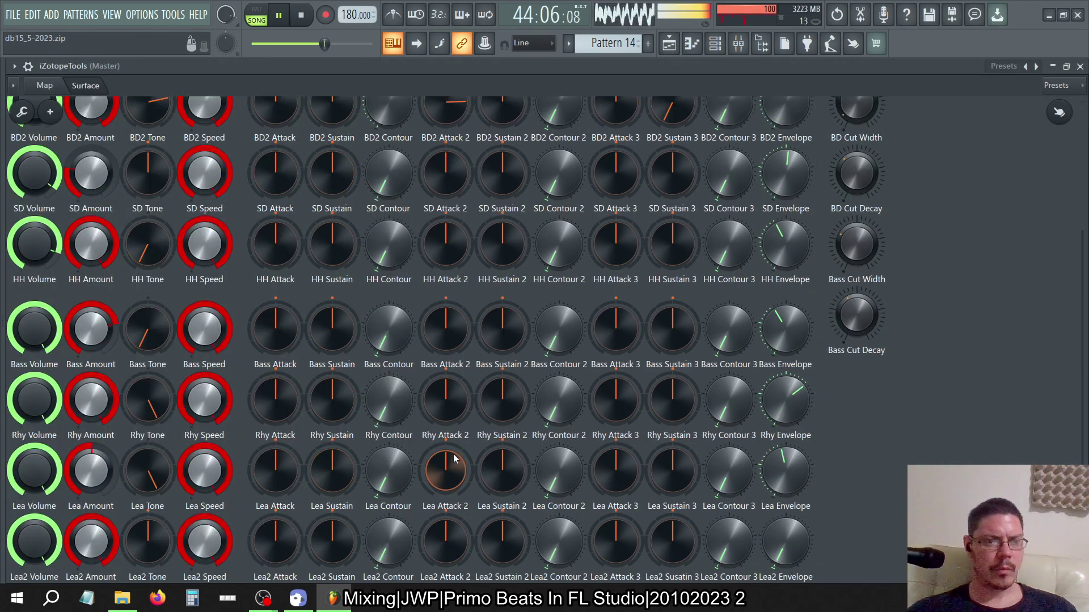
# Check the mixer's Master level during playback, close the mixer, and return to the iZotopeTools Map.
pyautogui.click(738, 44)
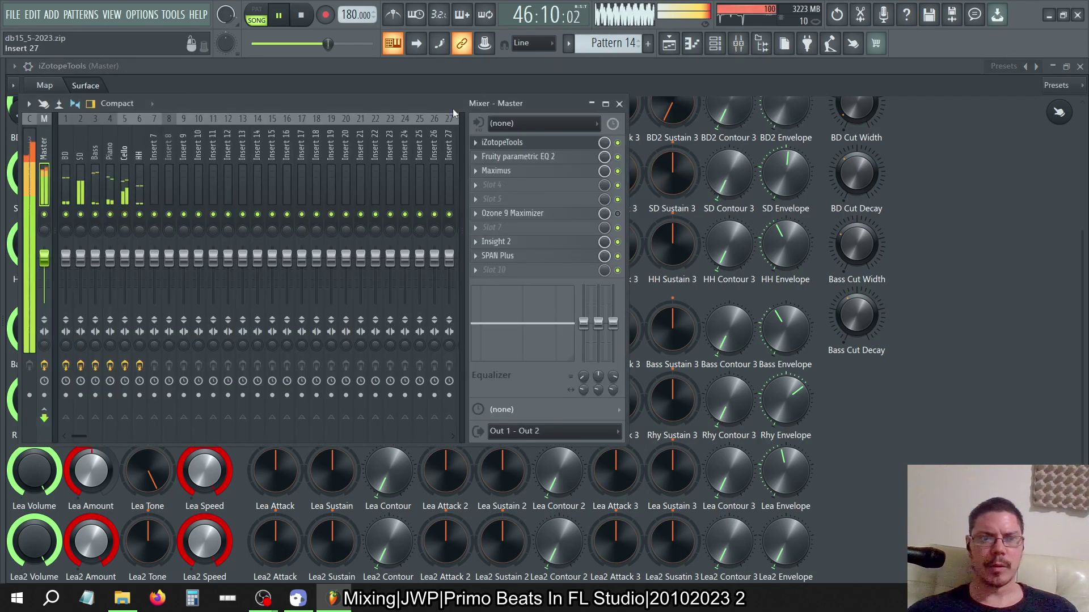
pyautogui.click(619, 103)
pyautogui.click(46, 85)
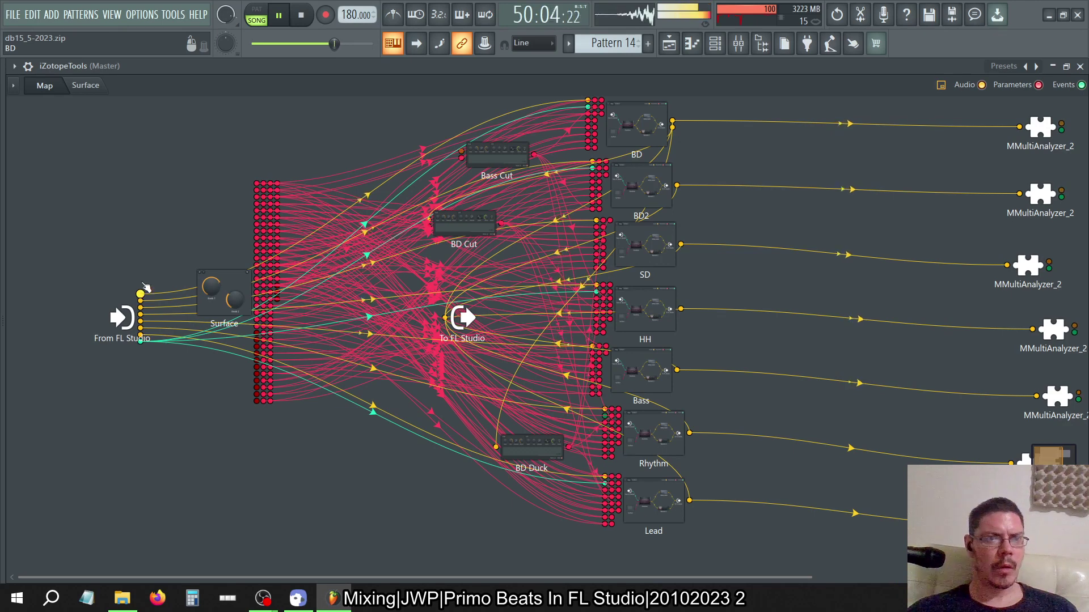
# Stop playback and inspect the effect slots of the BD and Insert 7 mixer tracks.
pyautogui.click(303, 16)
pyautogui.click(739, 50)
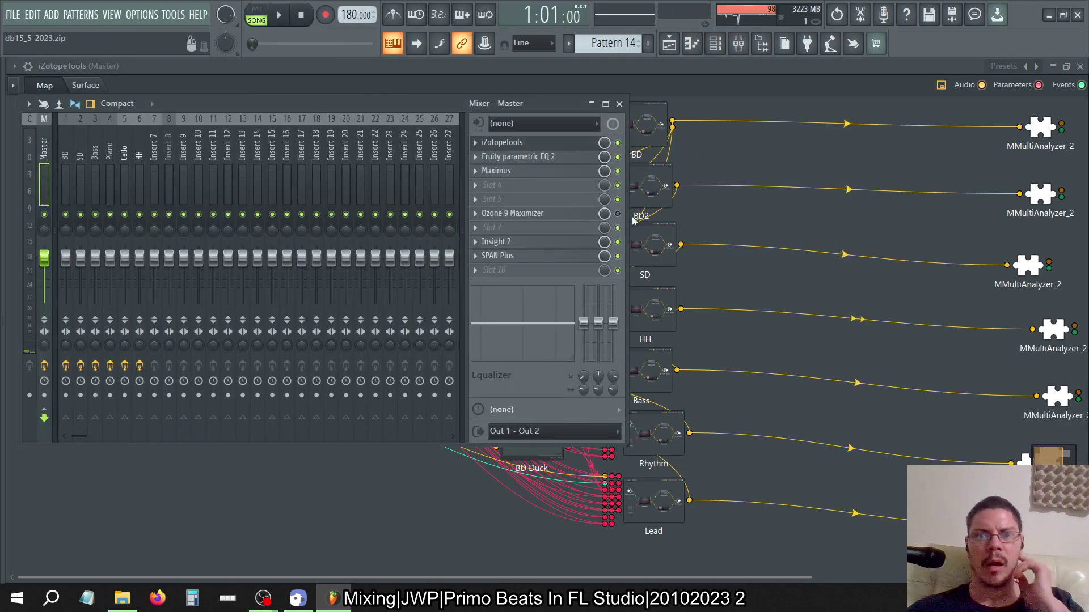
pyautogui.click(67, 176)
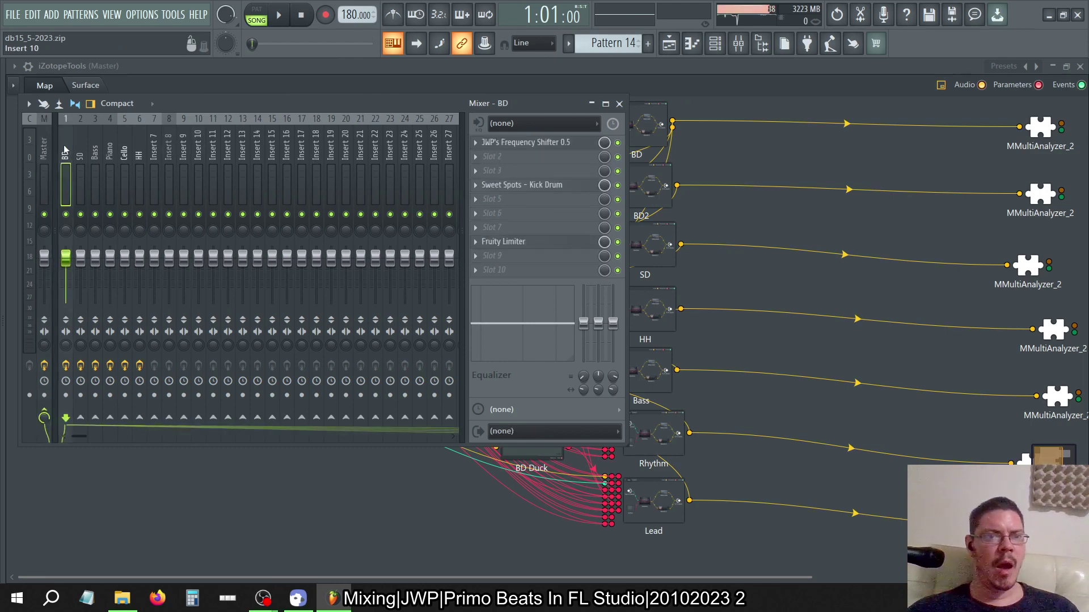
pyautogui.click(154, 181)
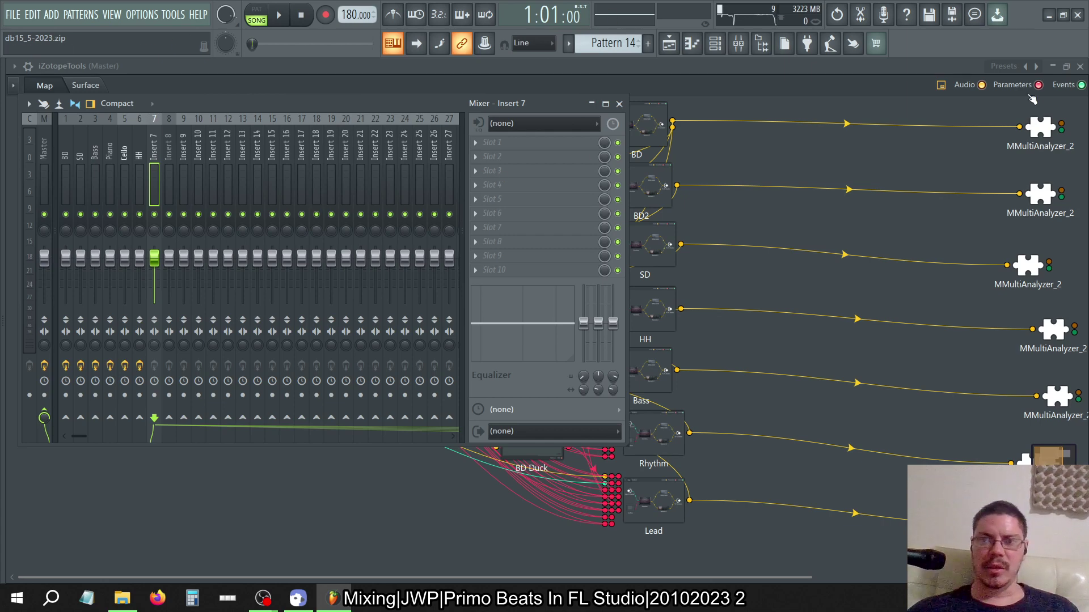
# Close FL Studio without saving changes to db15_5-2023.zip, and close the Patcher presets folder.
pyautogui.click(1077, 15)
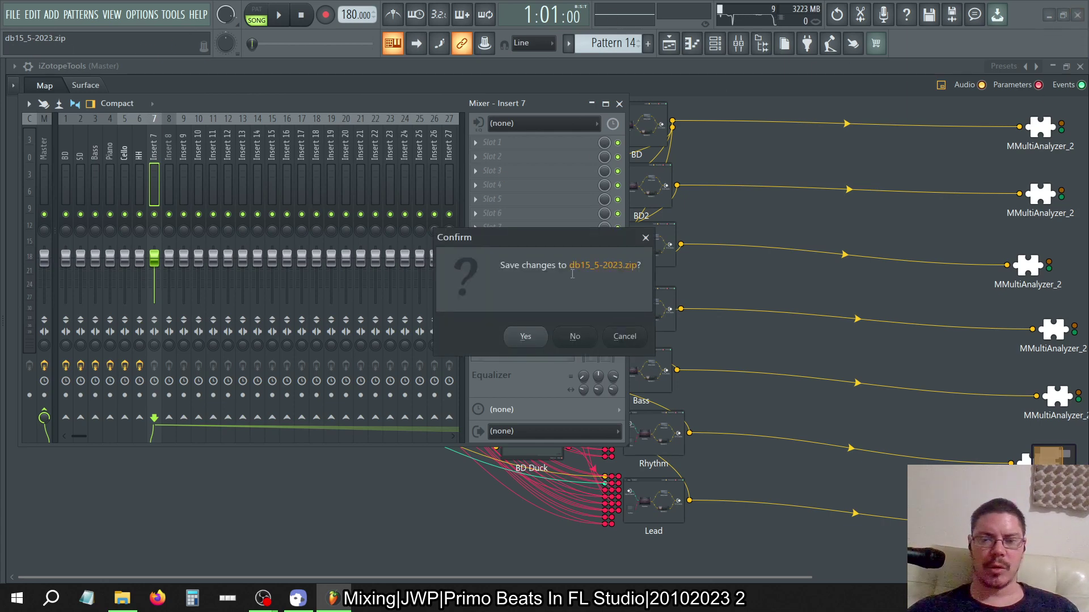
pyautogui.click(575, 340)
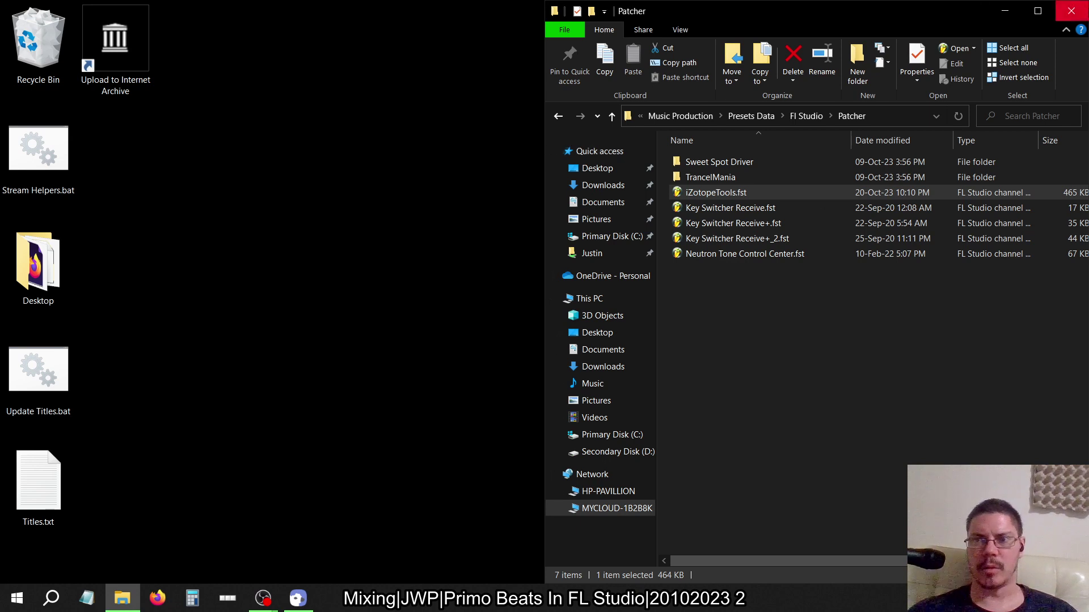
pyautogui.click(1070, 11)
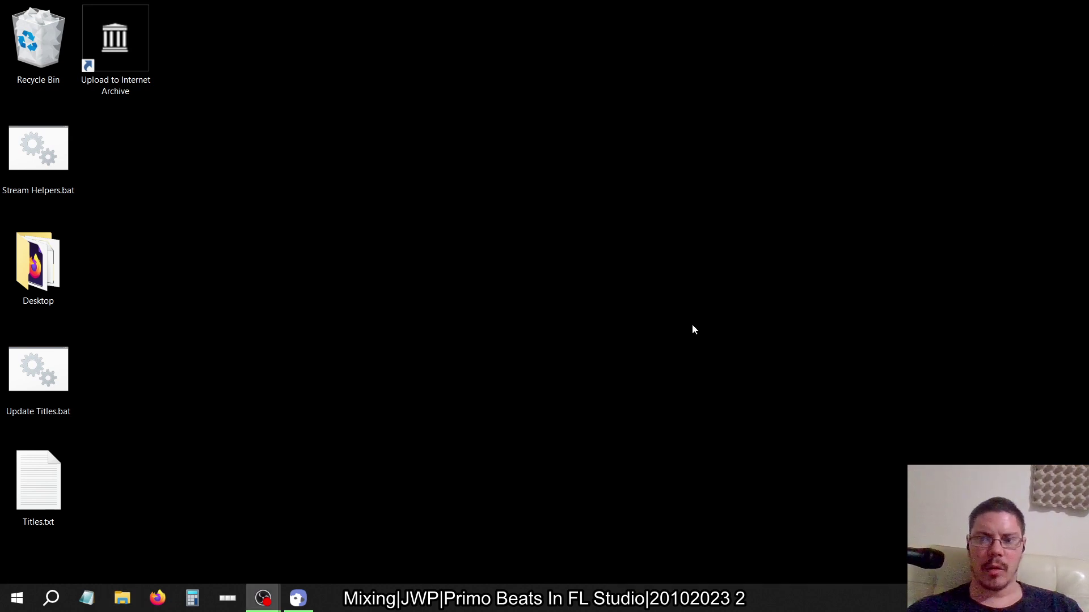